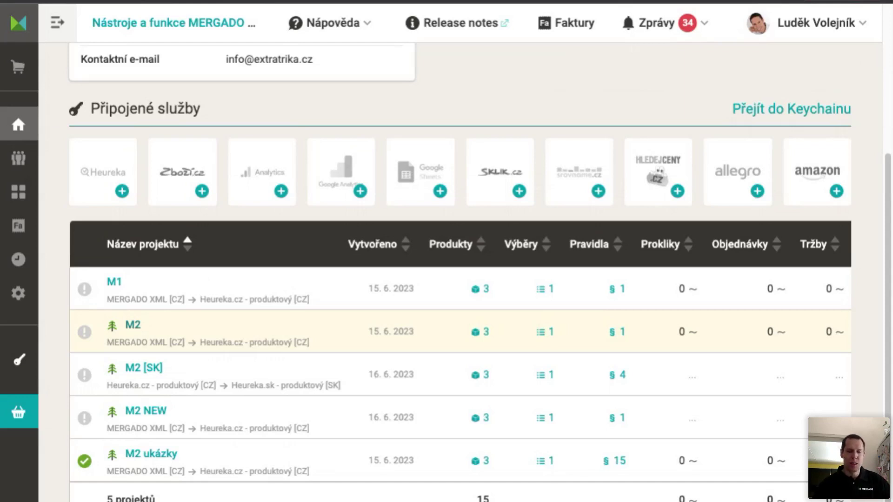
- Open the general settings of the M1 project with the full navigation labels shown
left_click(115, 282)
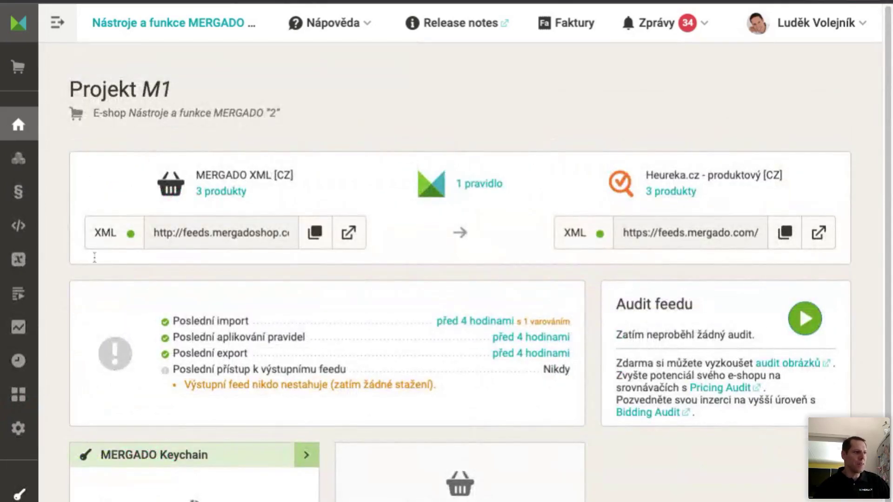
left_click(59, 32)
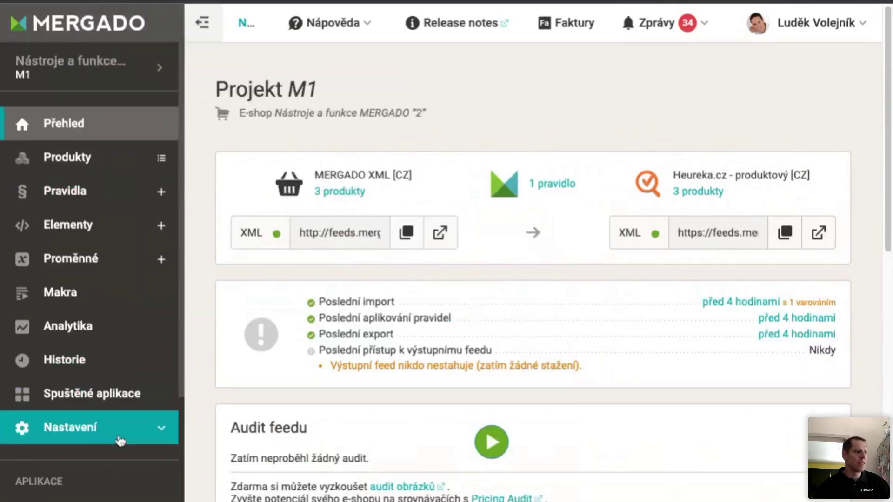
left_click(121, 441)
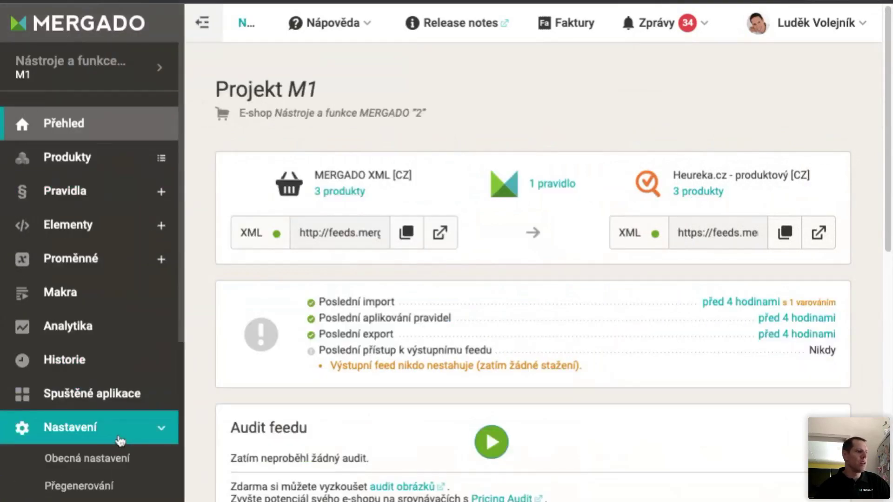
left_click(125, 464)
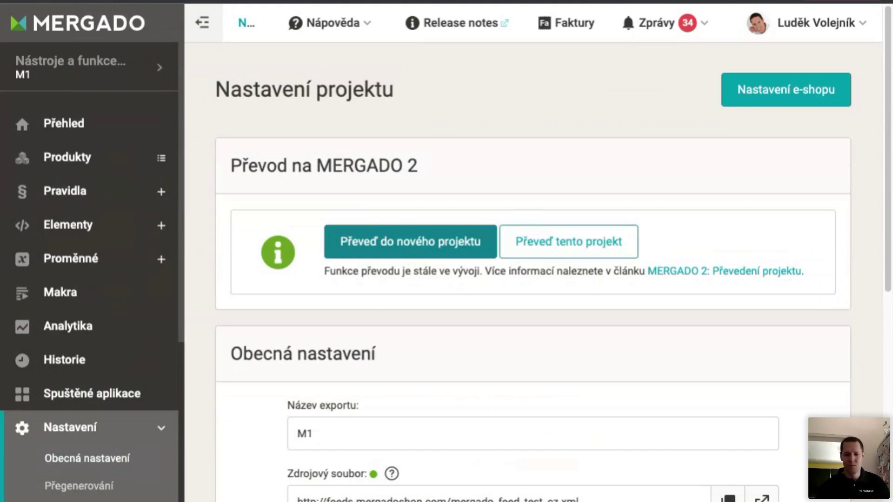
- Convert the M1 project to MERGADO 2 as a new project, keeping the original
left_click(415, 232)
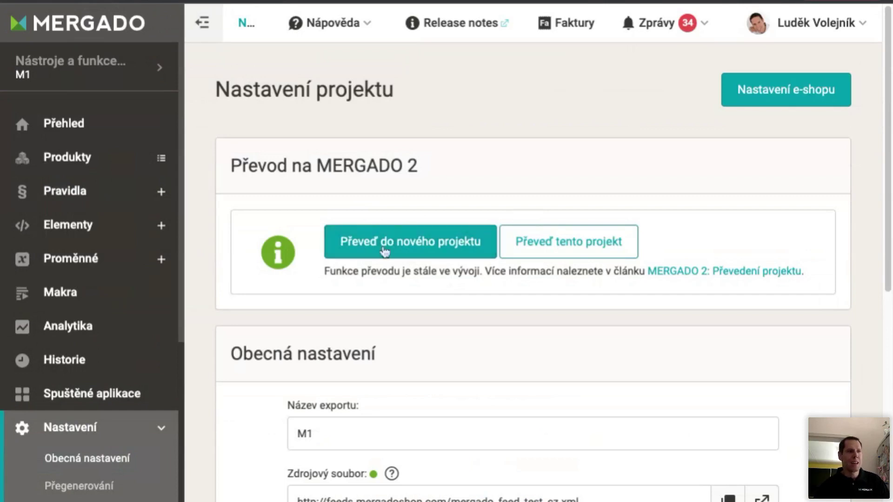
left_click(408, 245)
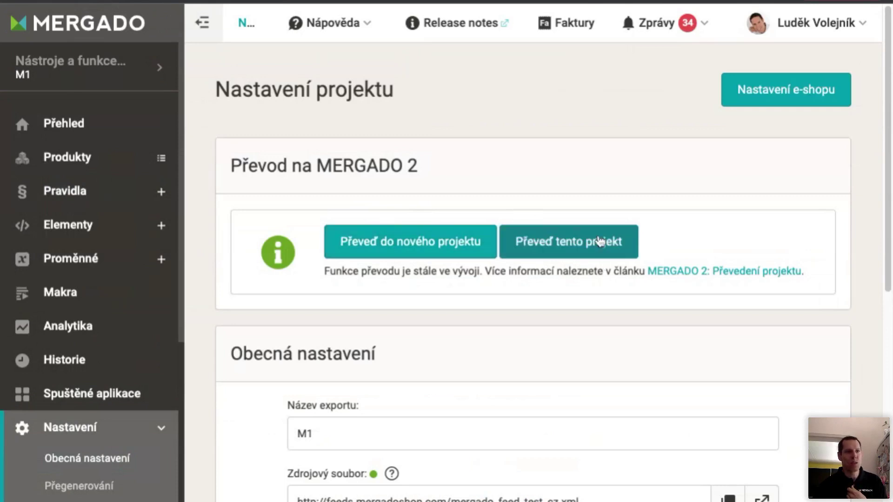
left_click(616, 242)
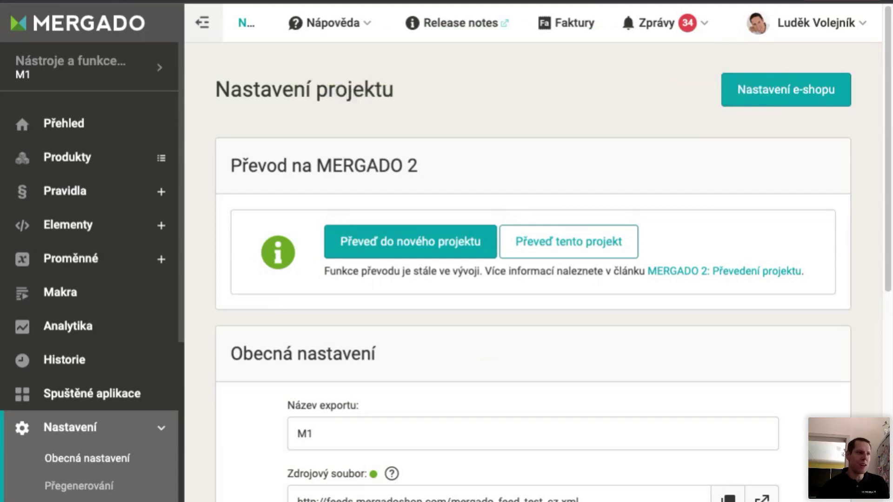
- Open the M1 - MERGADO 2 project from the e-shop's export list and check its history for the conversion record
left_click(244, 24)
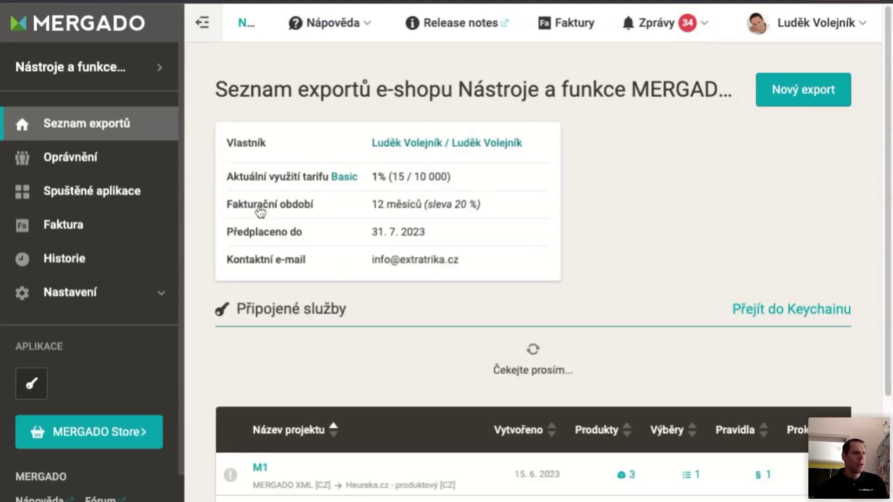
scroll(414, 343, "down", 7)
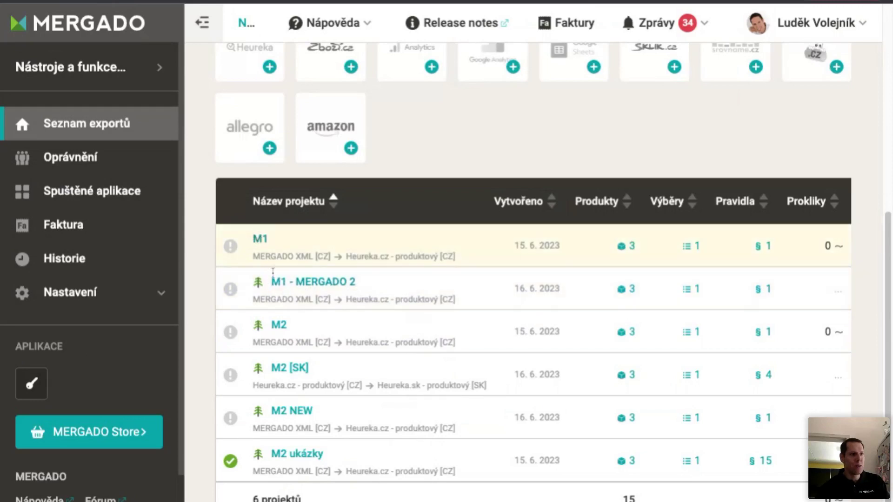
left_click(342, 288)
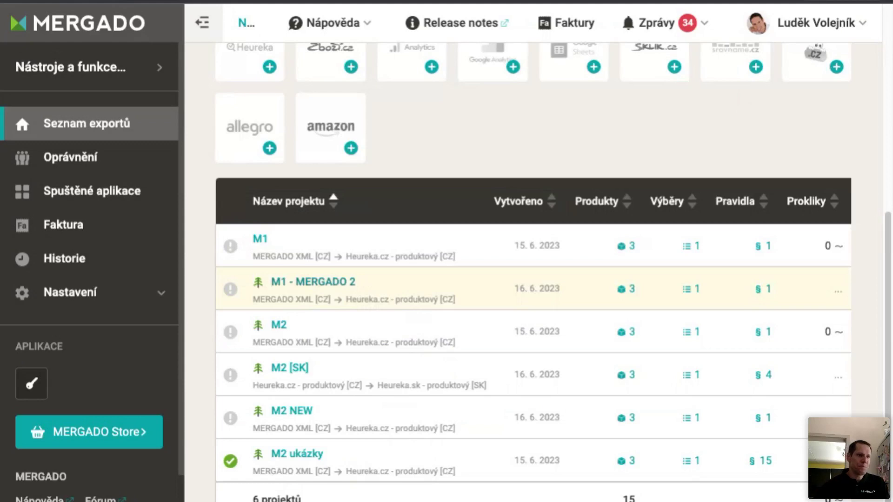
scroll(467, 296, "down", 7)
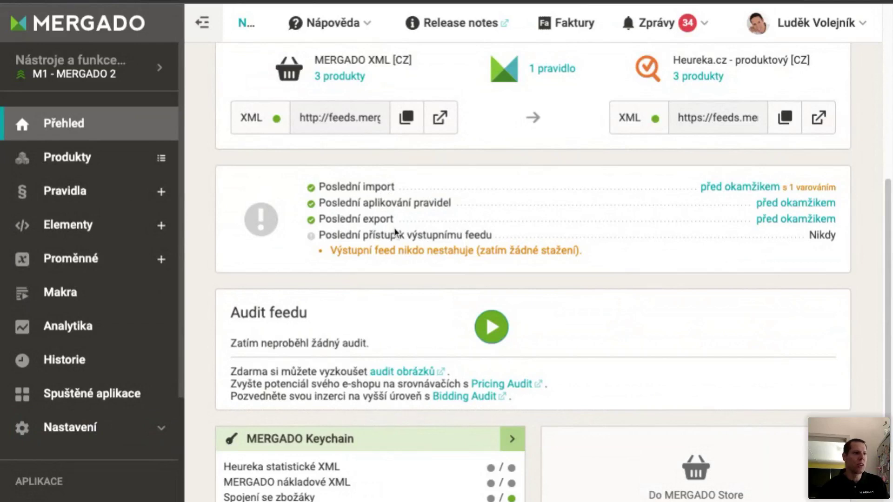
left_click(104, 369)
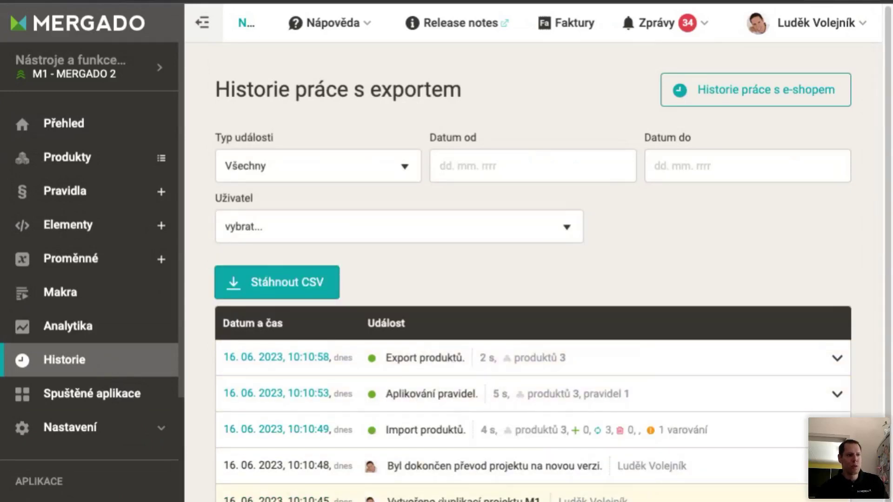
left_click_drag(390, 466, 599, 466)
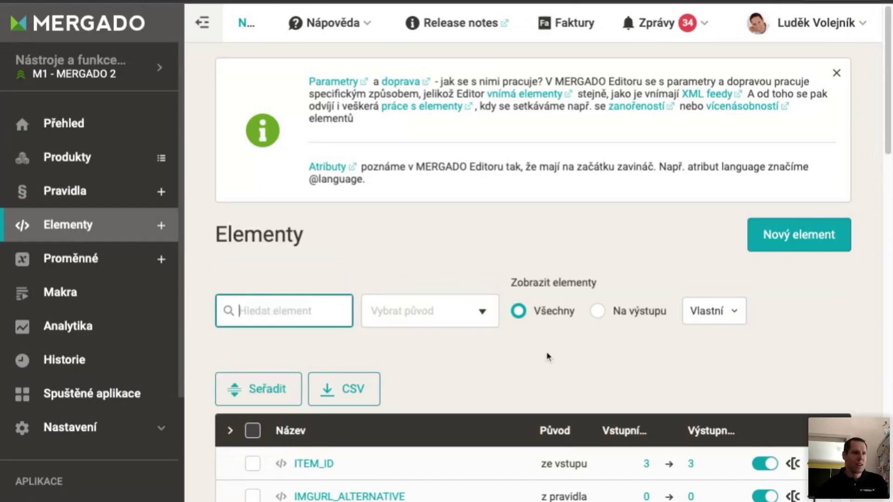
- Filter the project's element list to output elements only and inspect the custom filter criteria with the navigation collapsed
left_click(628, 315)
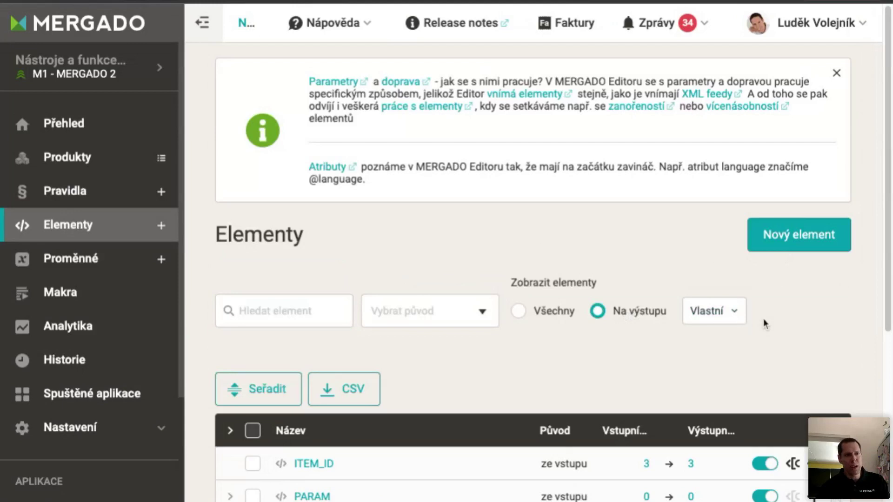
left_click(735, 316)
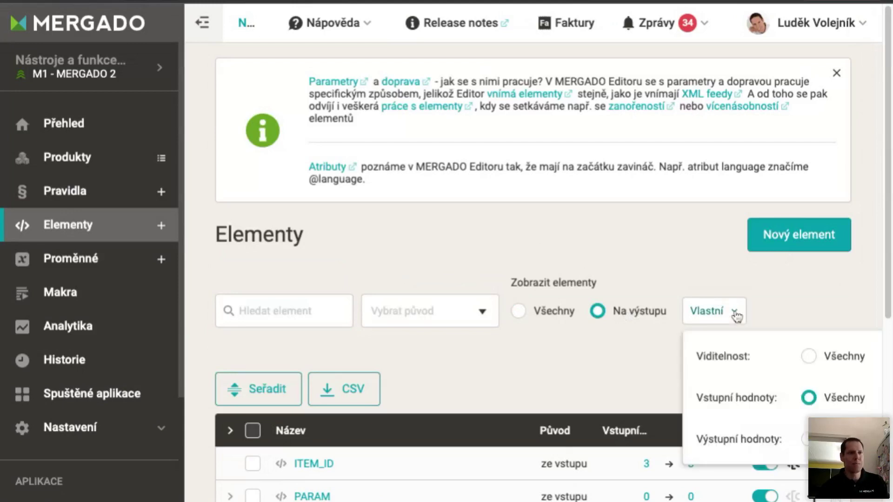
left_click(202, 22)
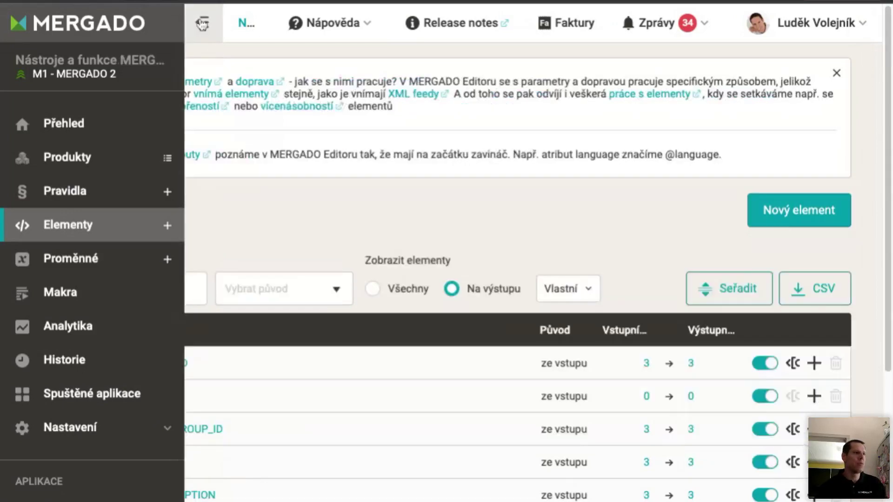
left_click(585, 296)
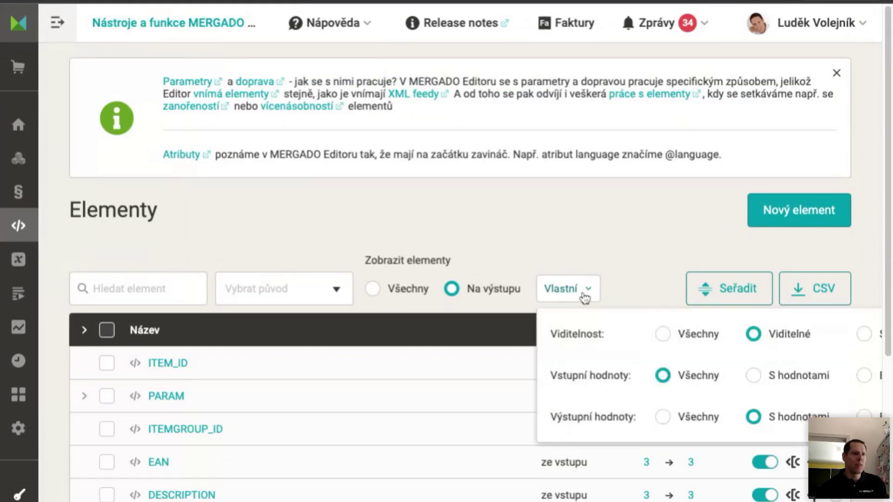
left_click(493, 242)
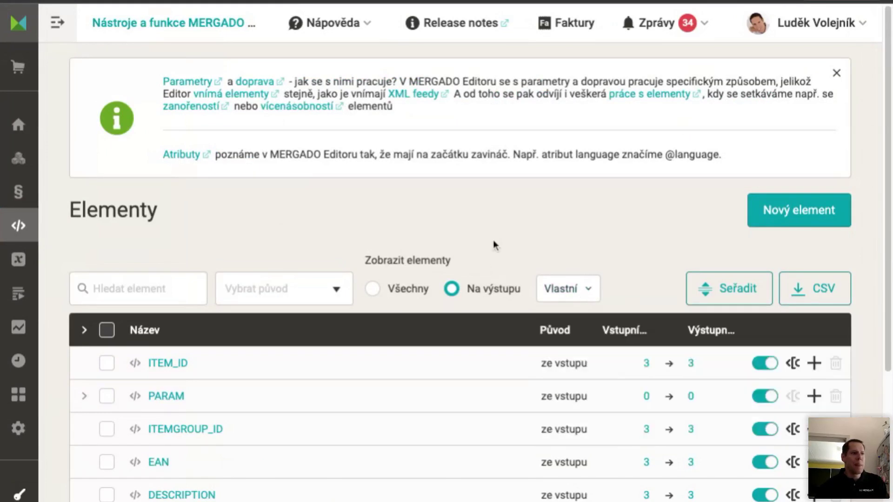
- Move the EAN element to the top of the element order, finish sorting and show only output elements
scroll(495, 238, "down", 2)
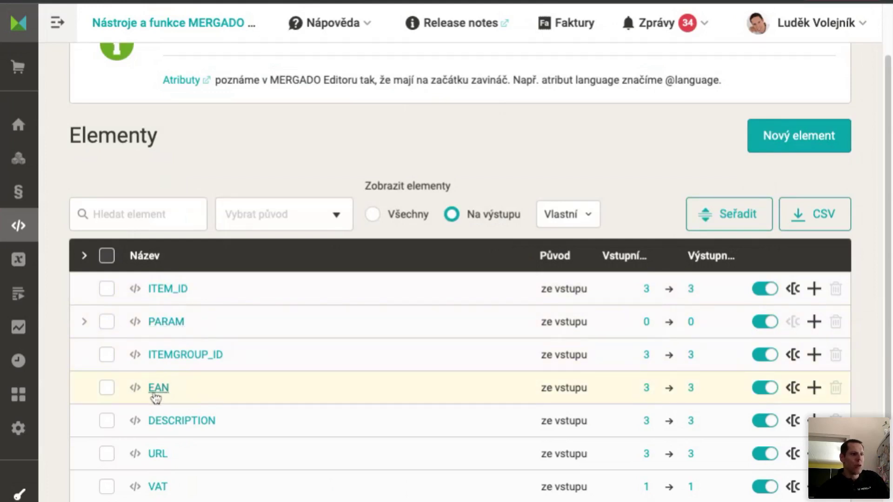
left_click(739, 229)
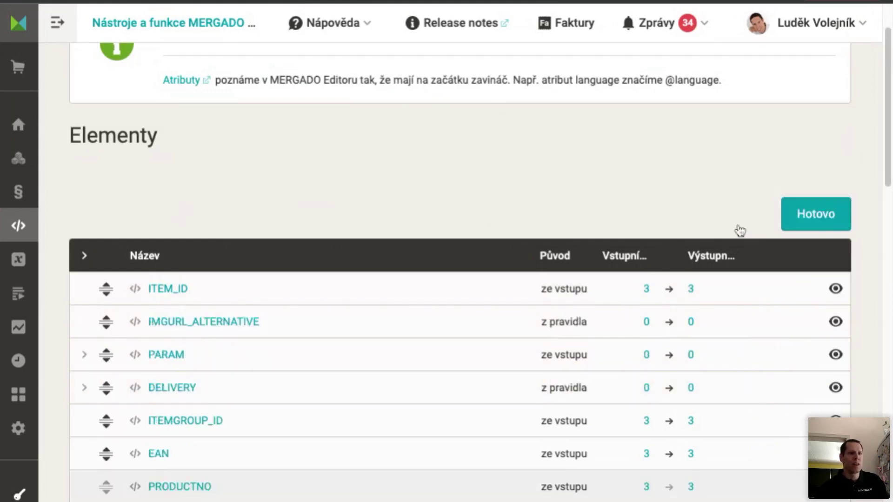
left_click_drag(106, 455, 106, 288)
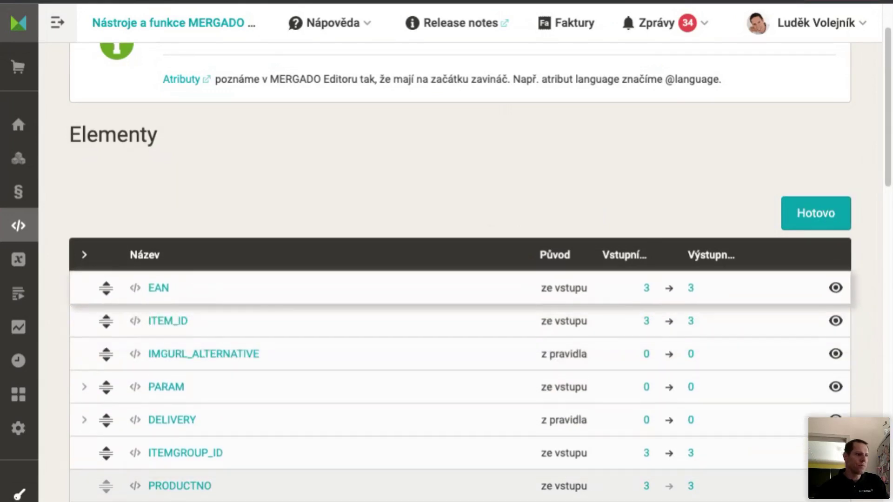
left_click(841, 216)
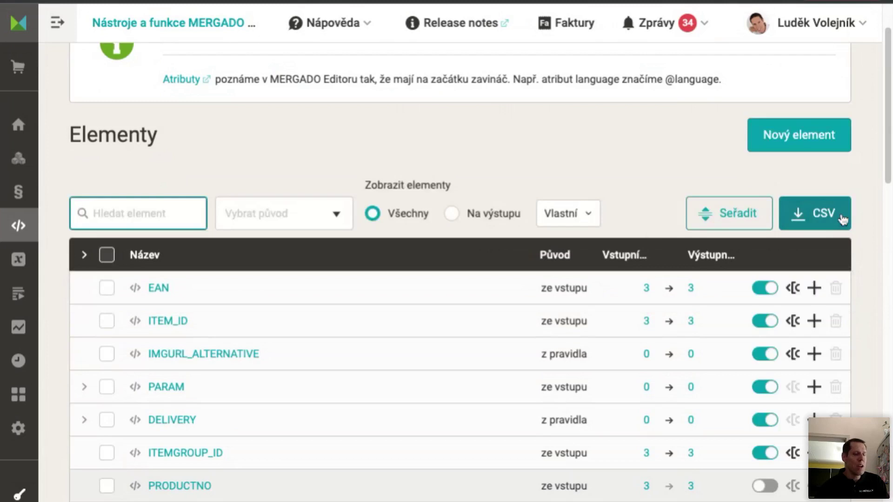
left_click(454, 219)
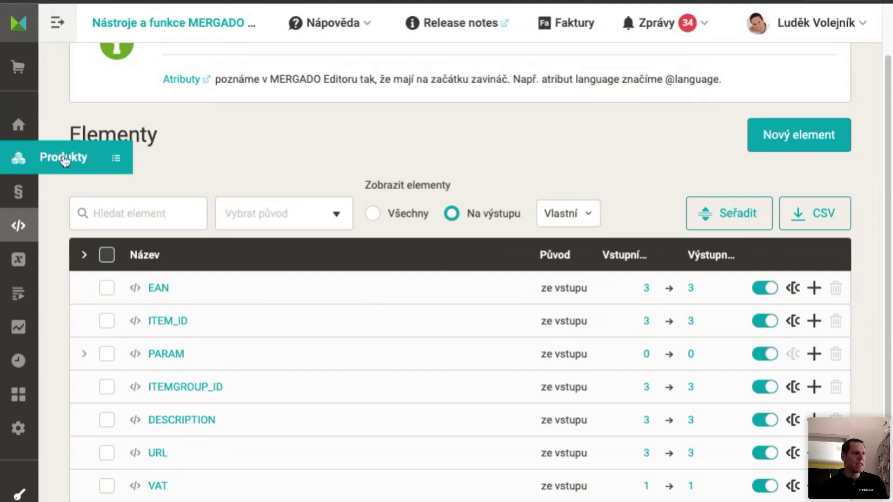
- Review the product listing's element values and the overview page of the M1 - MERGADO 2 project
left_click(64, 159)
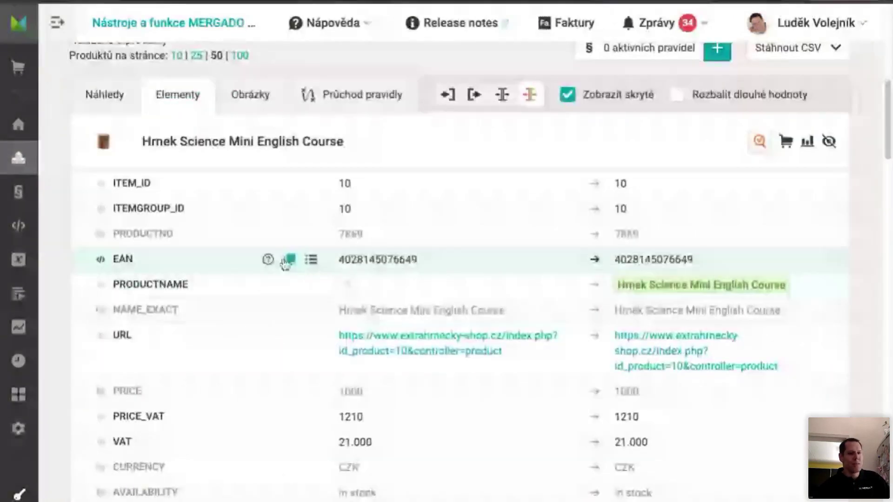
scroll(286, 264, "up", 6)
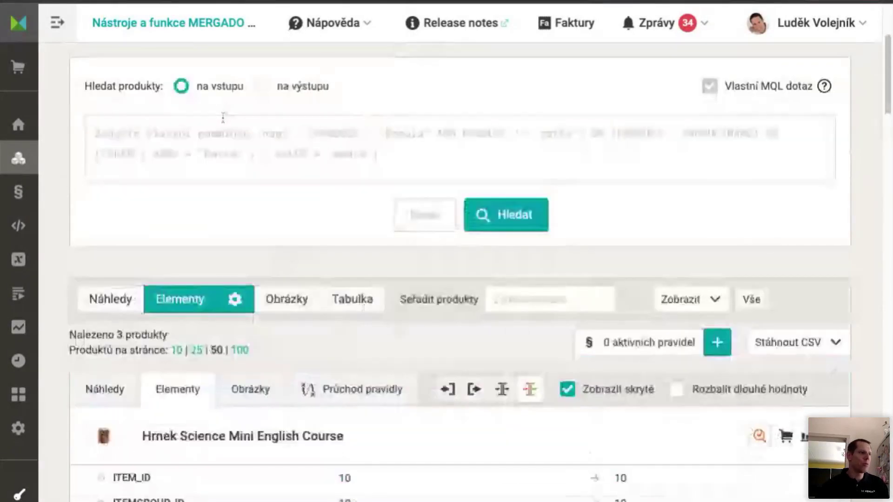
left_click(18, 126)
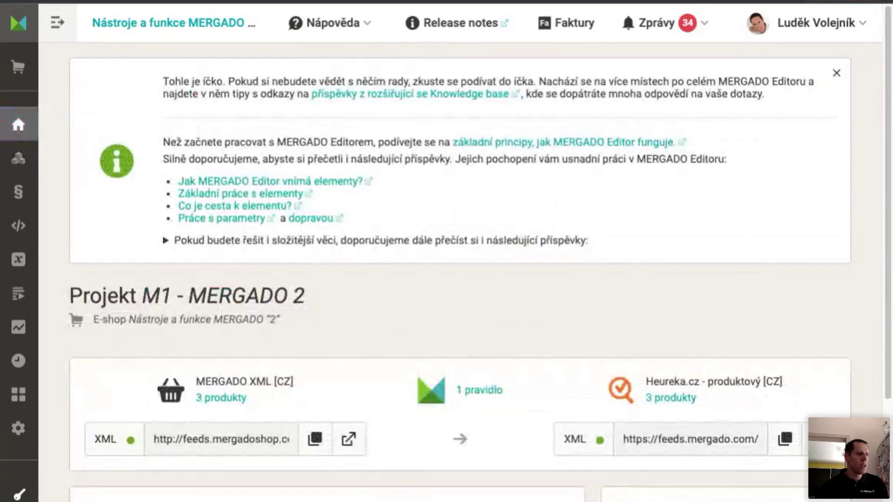
scroll(278, 214, "down", 5)
scroll(277, 214, "down", 8)
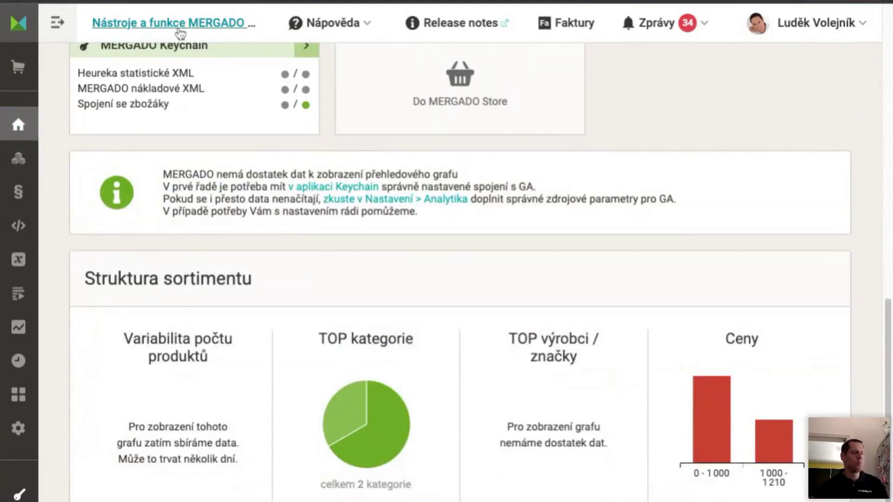
- Open the M2 NEW project's product listing from the e-shop's export list and bring up element selection for the product search
left_click(179, 31)
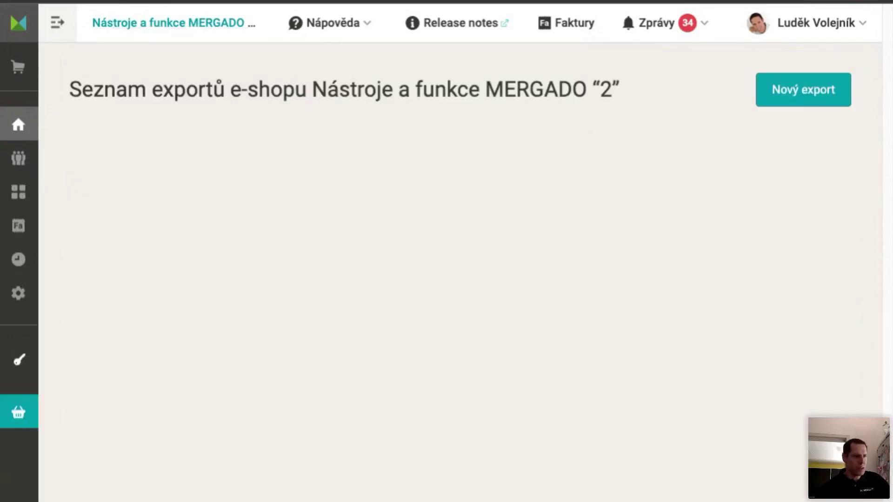
scroll(259, 172, "down", 5)
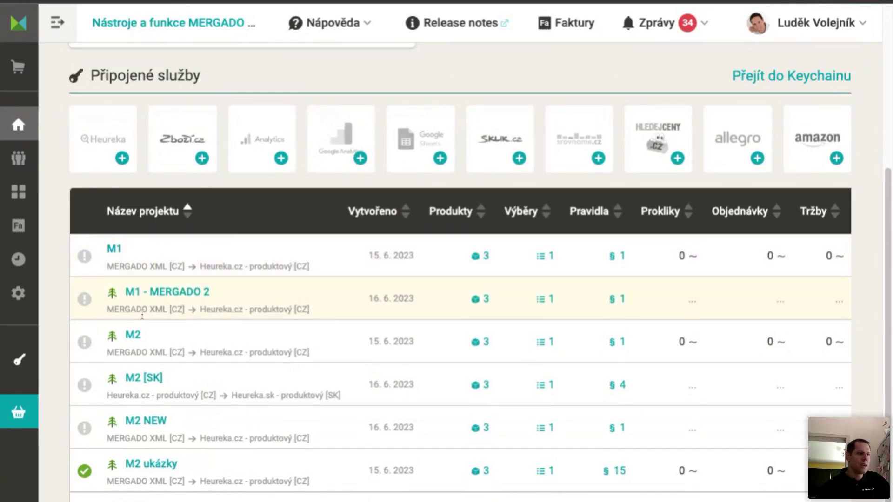
left_click(147, 422)
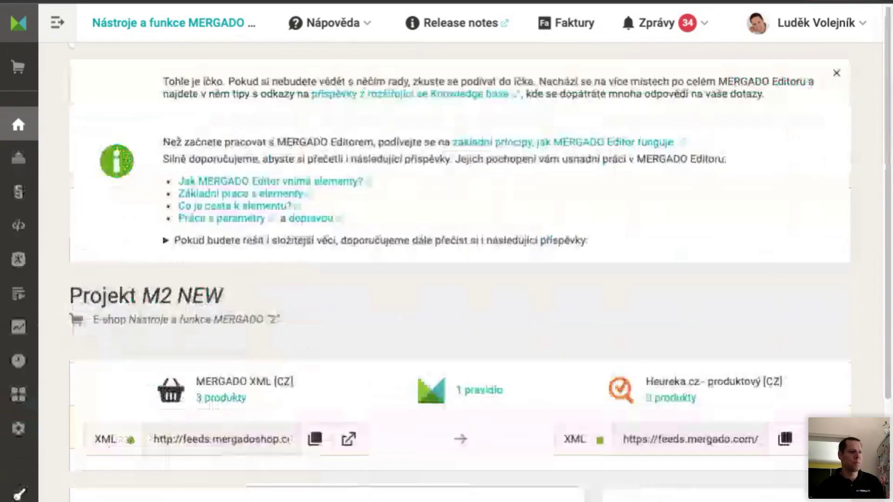
left_click(21, 160)
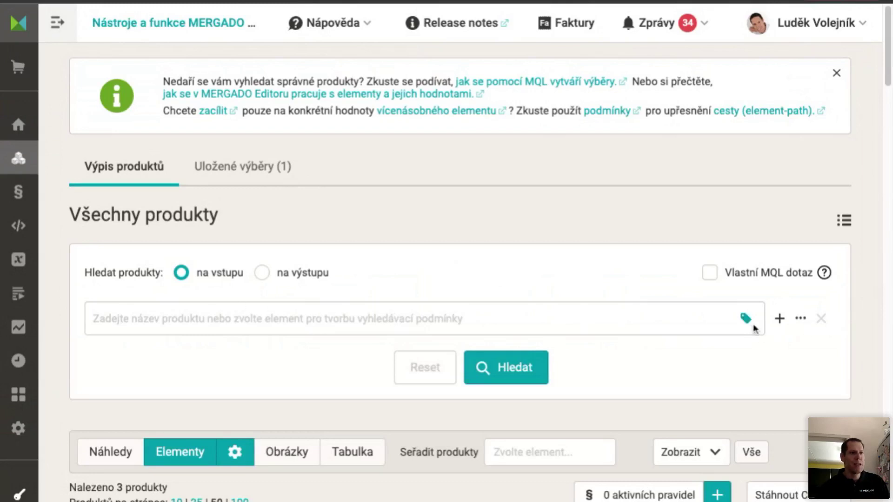
left_click(747, 320)
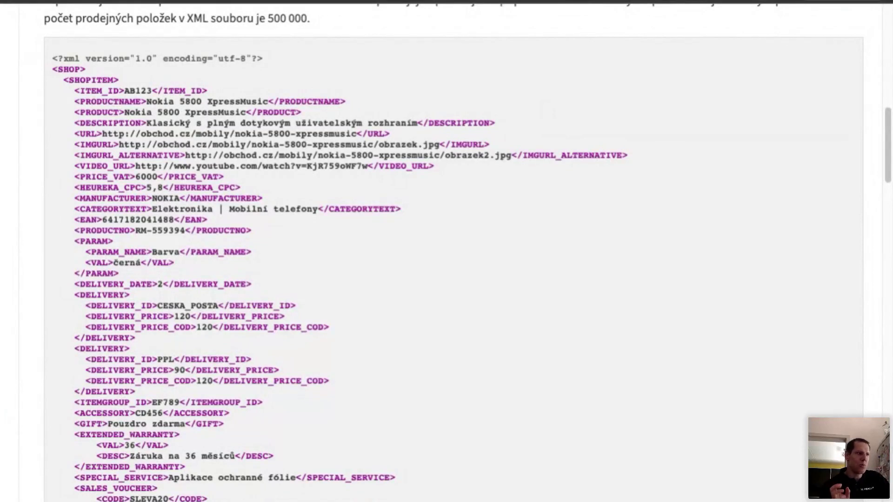
- In the sample XML feed specification, highlight the elements inside SHOPITEM, followed by the ITEM_ID and nested PARAM_NAME element names
triple_click(75, 90)
left_click_drag(75, 90, 140, 500)
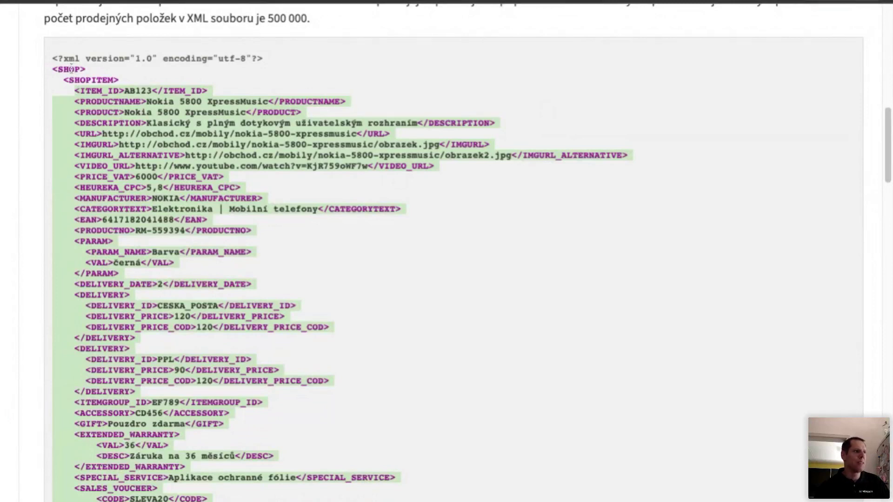
left_click(94, 91)
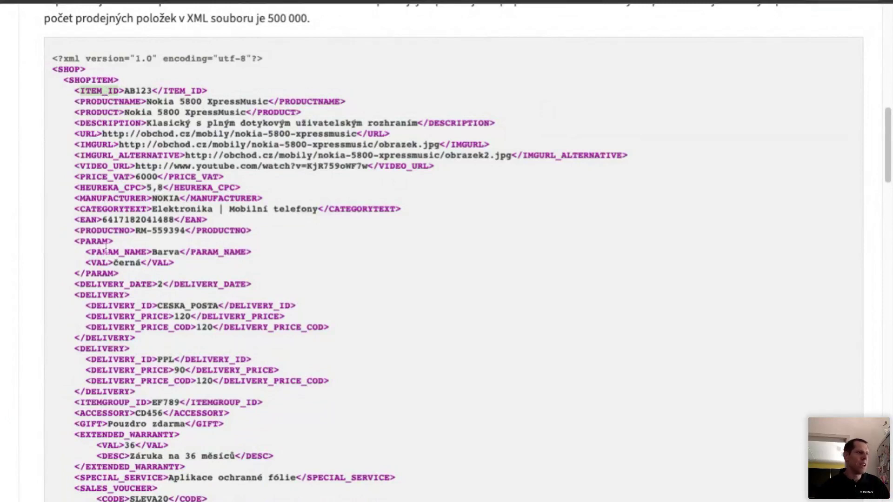
left_click_drag(147, 251, 111, 251)
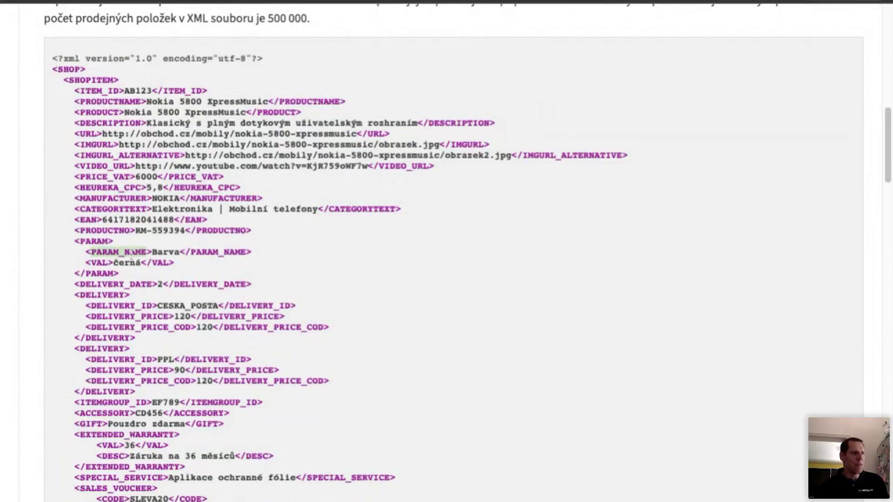
- Highlight PARAM_NAME in the sample XML feed and enter the nested path PARAM | PARAM_NAME as the product search element
left_click(72, 238)
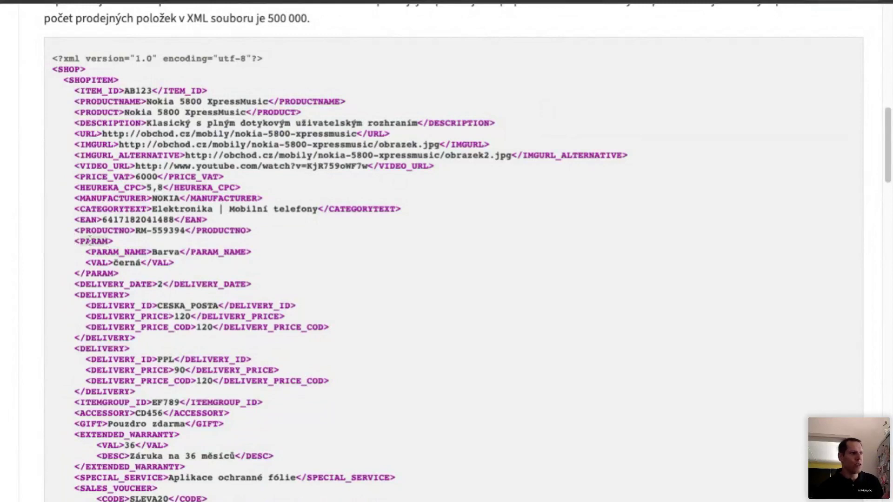
double_click(134, 252)
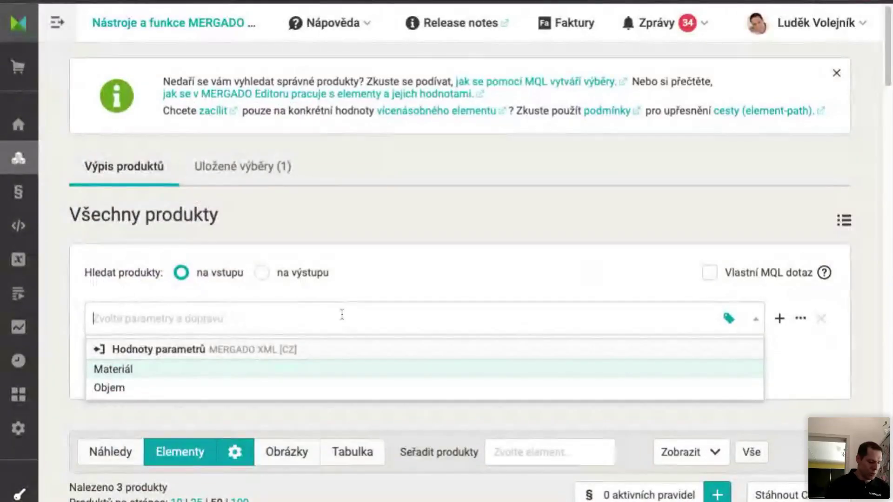
type("PARAM")
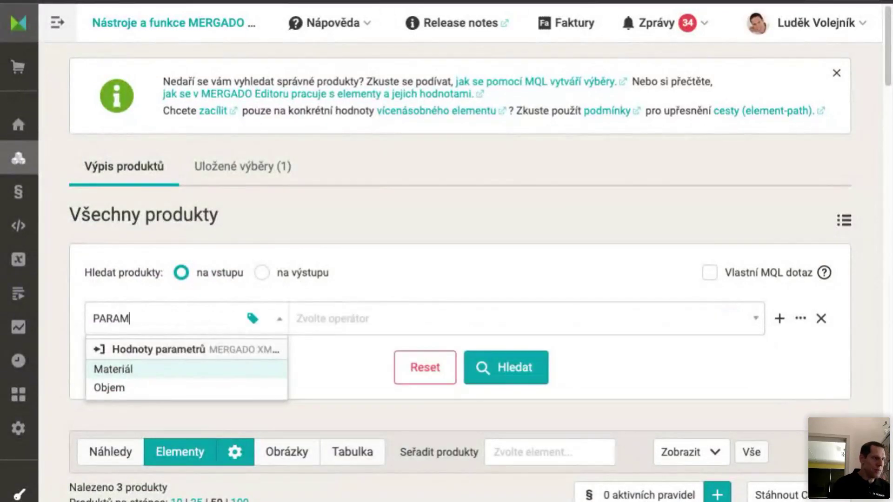
type(" |")
key("BackSpace")
type("| PARAM")
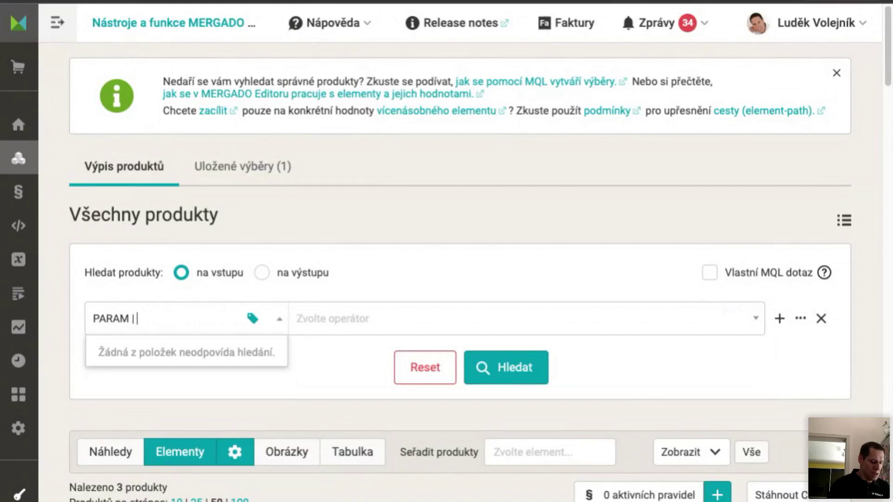
type("_NAME")
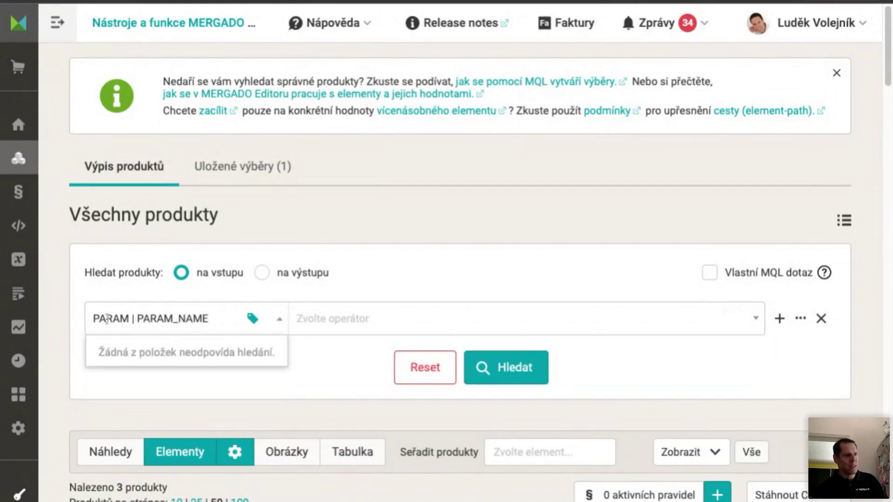
double_click(192, 320)
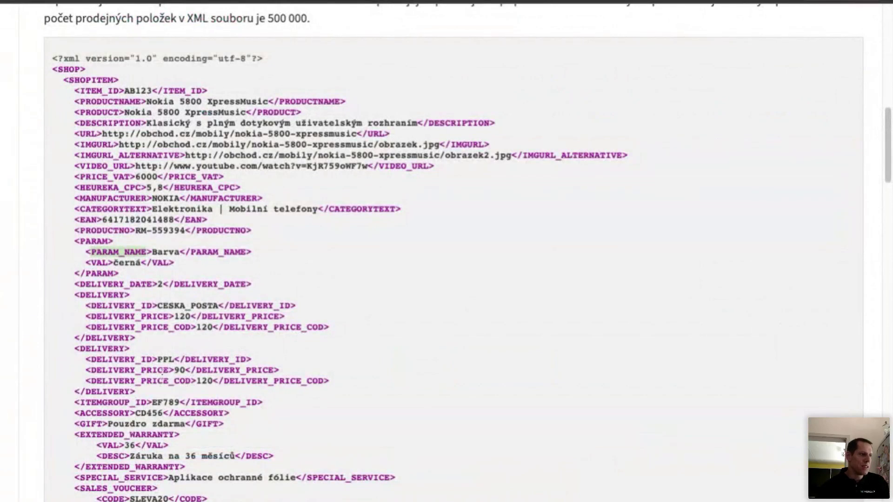
- Highlight DELIVERY_PRICE in the sample XML feed and enter the path DELIVERY | DELIVERY_PRICE as the product search element, followed by another separator
double_click(161, 370)
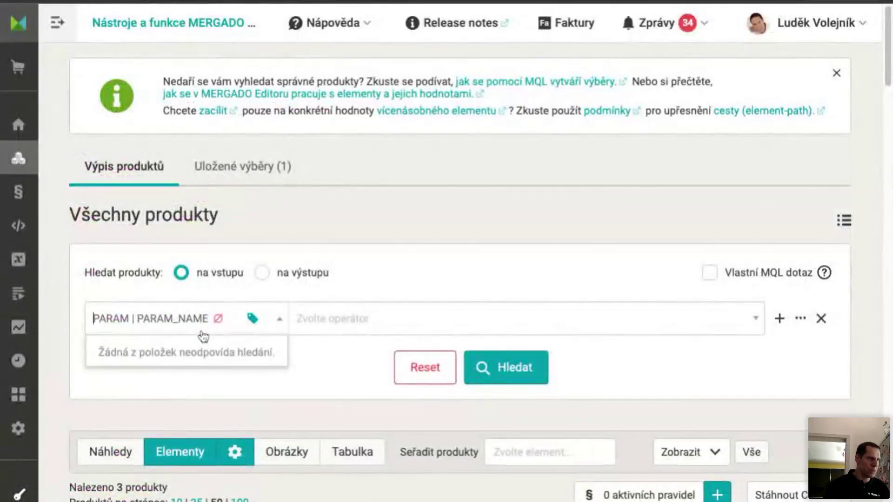
key("ctrl+a")
type("DEL")
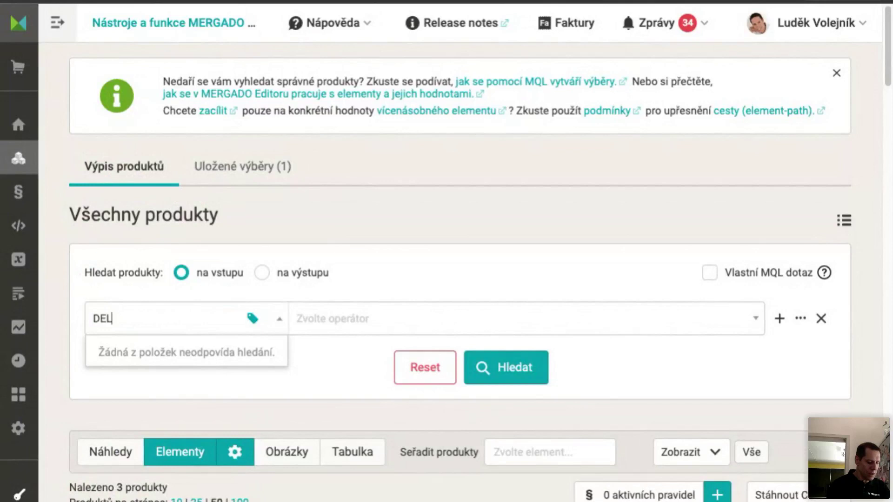
type("IVERY")
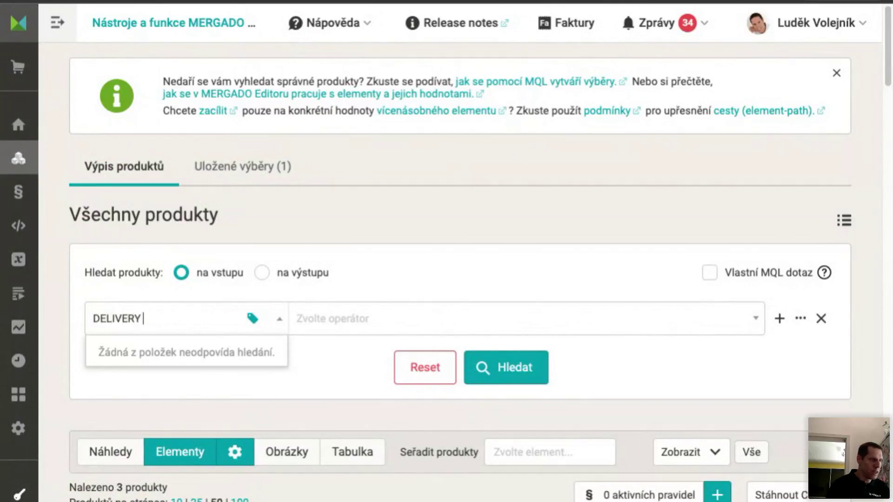
type(" | DELIVERY_PRICE")
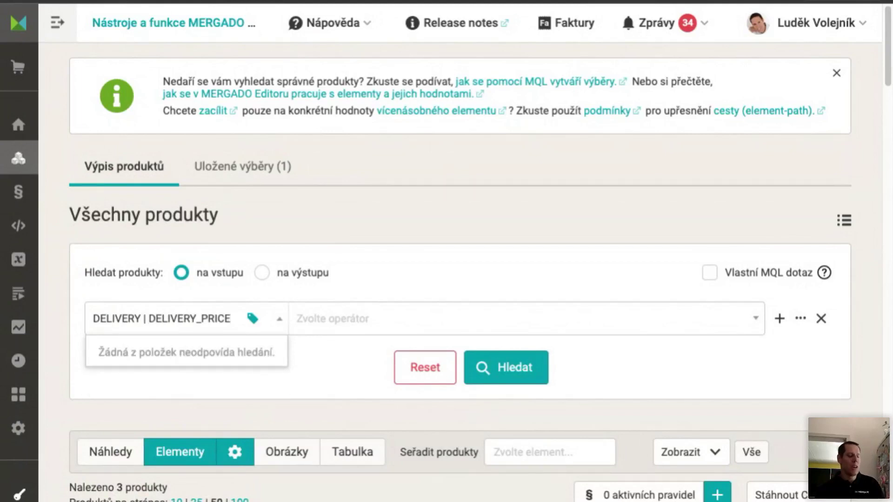
type("|")
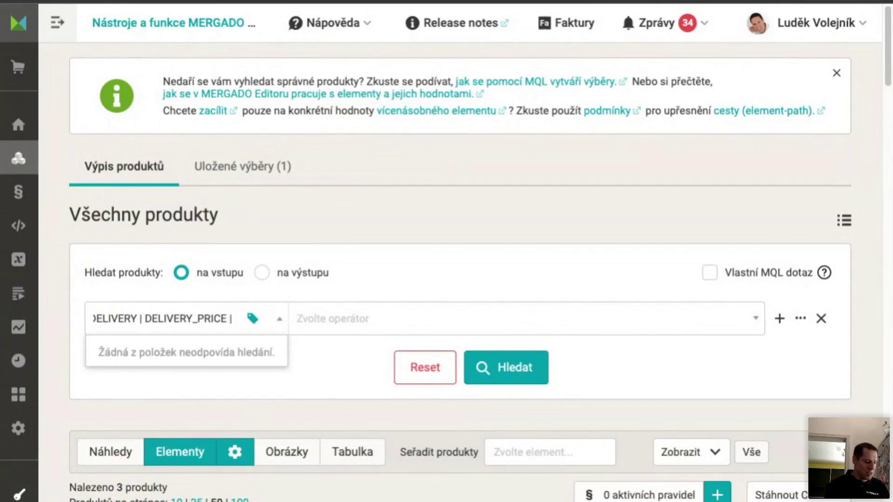
type(" ID")
- Clear the delivery element path from the product search
key("BackSpace")
key("BackSpace")
key("BackSpace")
key("BackSpace")
key("BackSpace")
key("BackSpace")
key("BackSpace")
key("BackSpace")
key("BackSpace")
key("BackSpace")
key("BackSpace")
key("BackSpace")
key("BackSpace")
key("BackSpace")
key("BackSpace")
key("BackSpace")
key("BackSpace")
key("BackSpace")
key("BackSpace")
key("BackSpace")
key("BackSpace")
key("BackSpace")
key("BackSpace")
key("BackSpace")
key("BackSpace")
key("BackSpace")
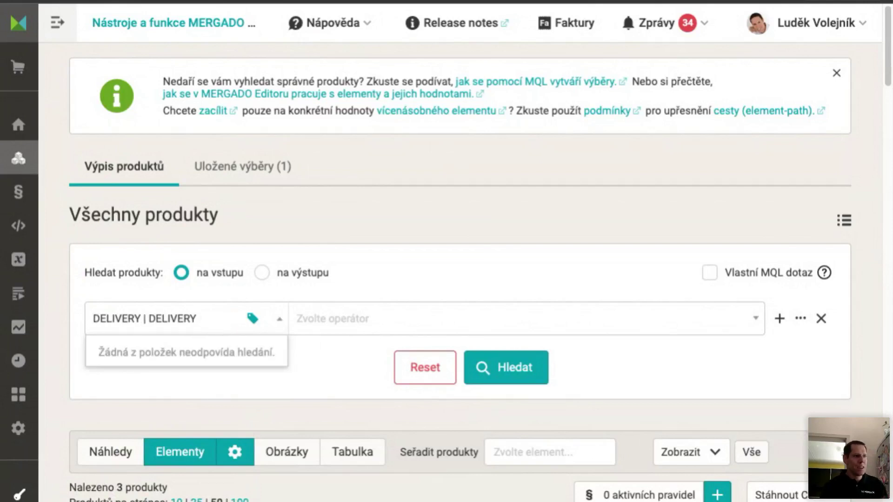
key("BackSpace")
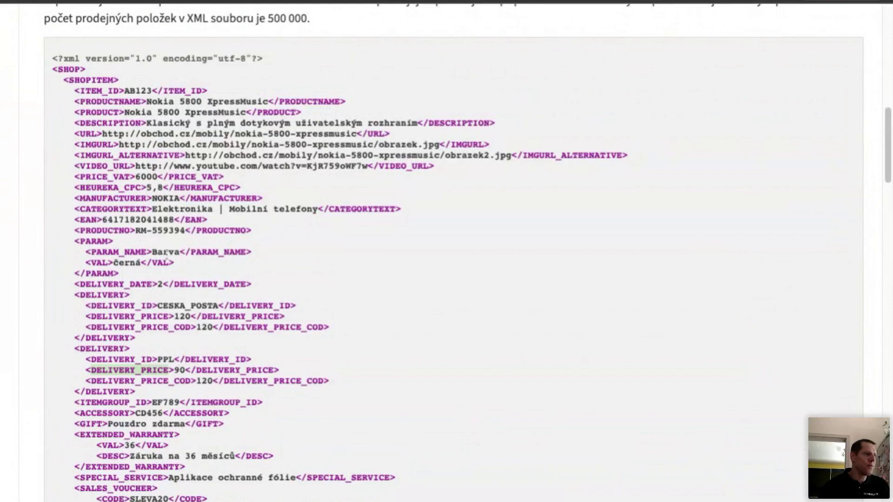
- Highlight the value Barva inside PARAM_NAME in the sample XML feed
double_click(168, 252)
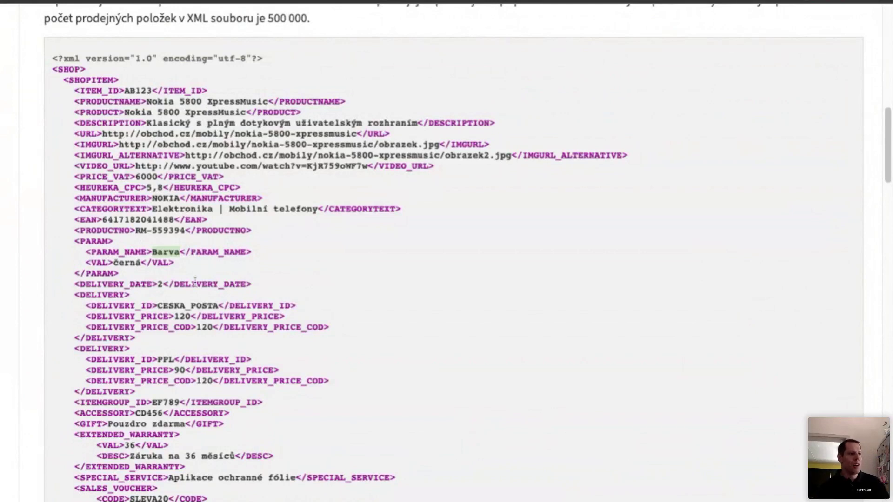
left_click(162, 246)
double_click(162, 248)
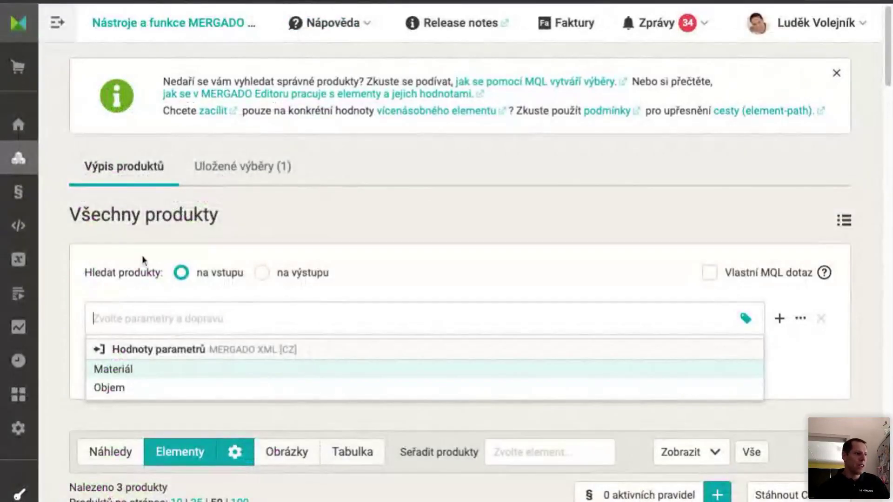
- Search the project's elements for param and examine the output values of the nested PARAM_NAME element
mouse_move(40, 225)
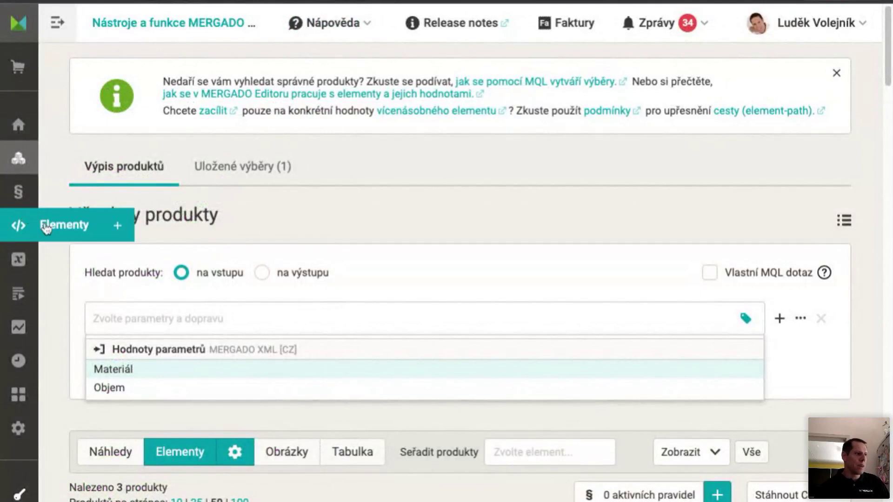
key("Escape")
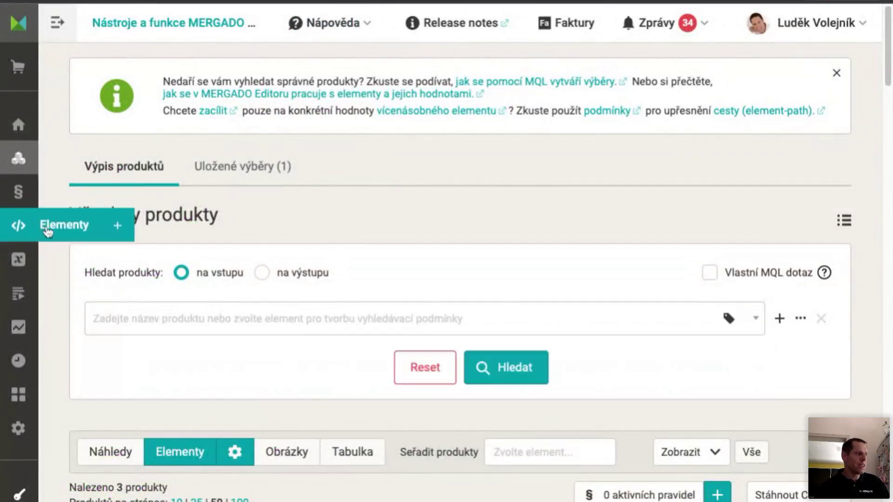
left_click(47, 230)
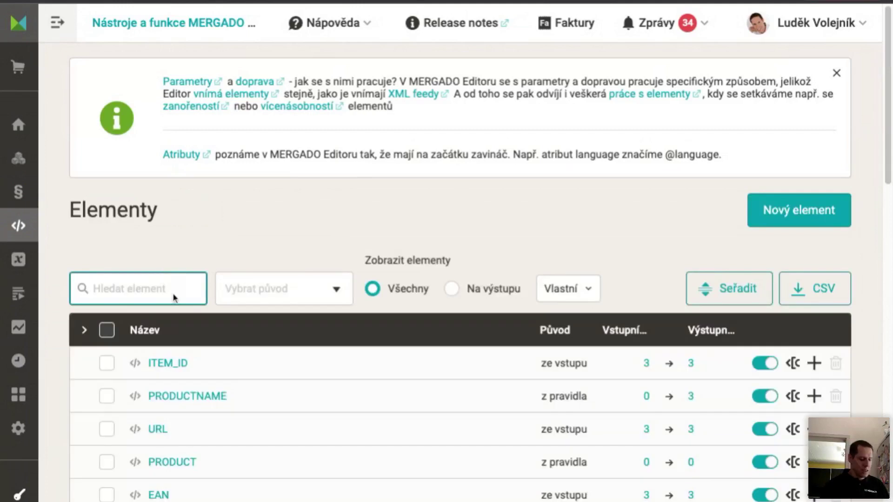
type("param")
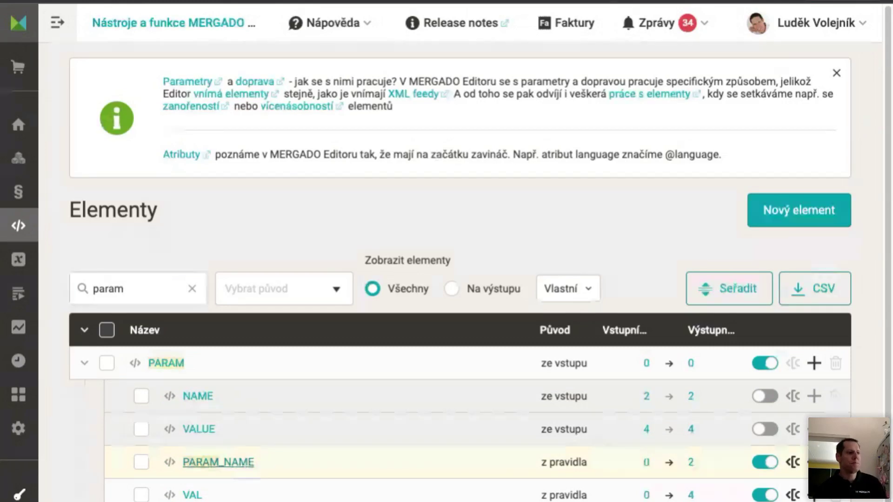
left_click(245, 468)
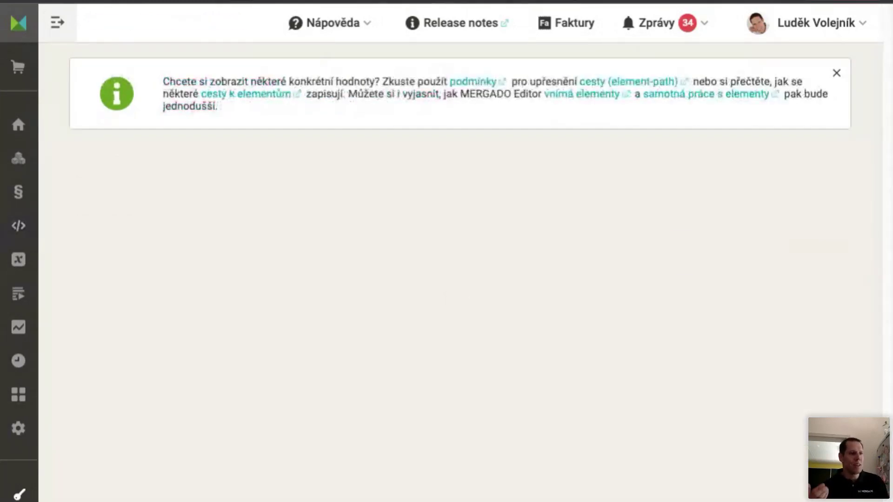
left_click_drag(194, 162, 418, 163)
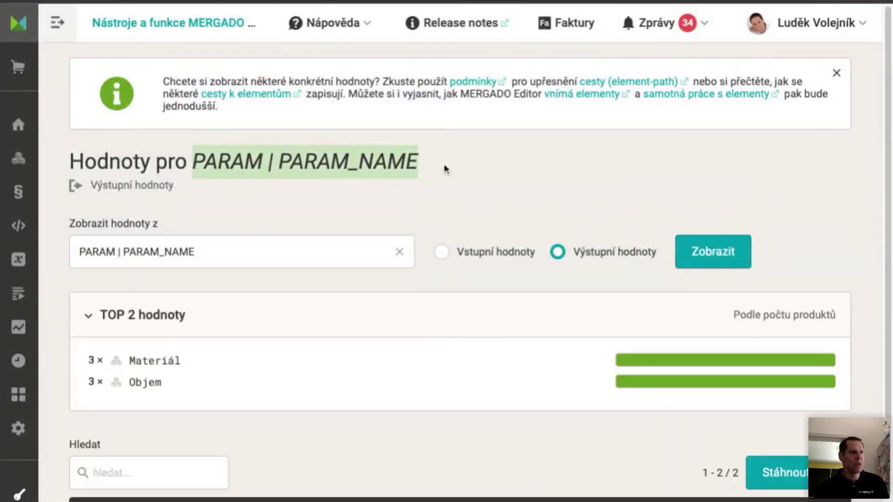
scroll(451, 231, "down", 3)
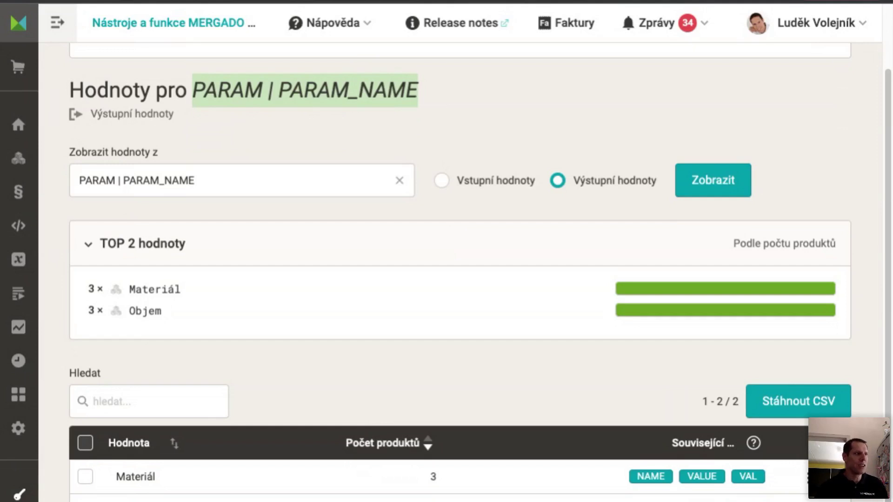
- Expand the side navigation and look through the settings options of the M2 NEW project
left_click(57, 22)
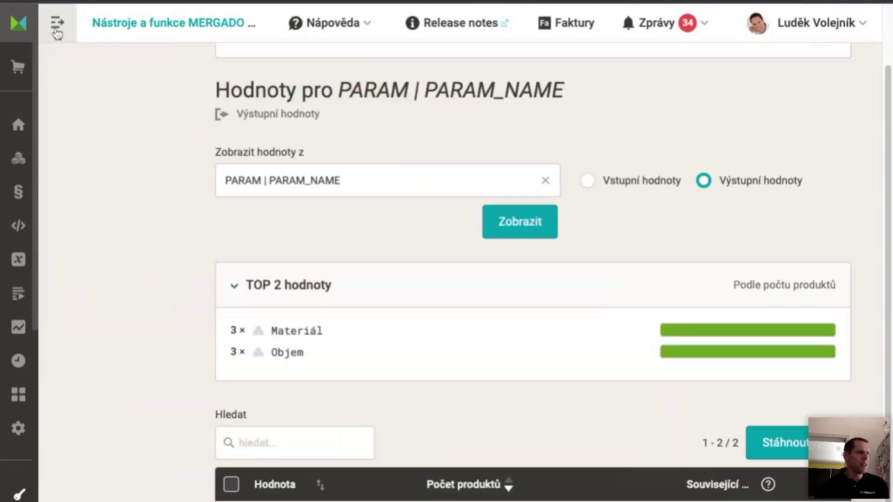
left_click(143, 439)
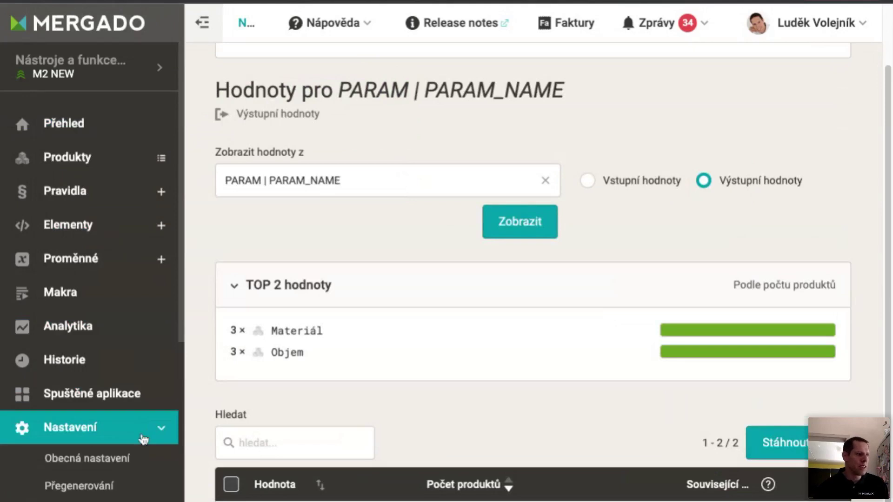
scroll(144, 439, "down", 8)
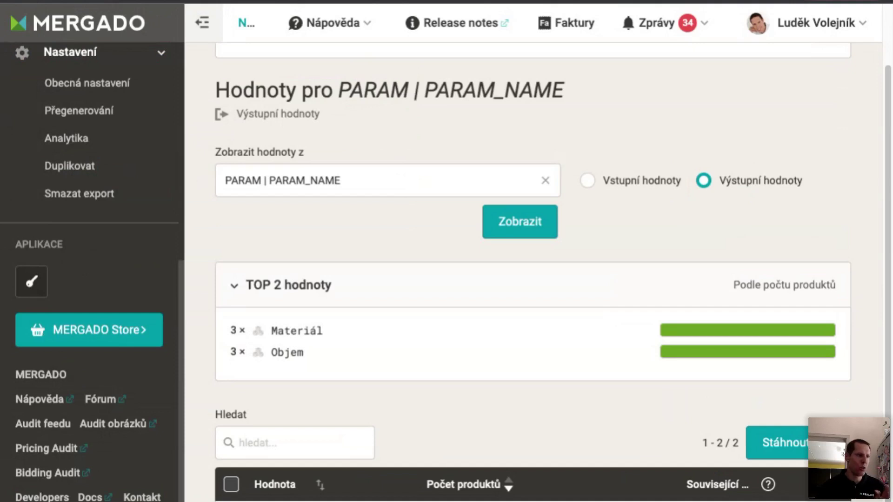
- Open the general settings of the M1 project from the e-shop's export list
left_click(247, 28)
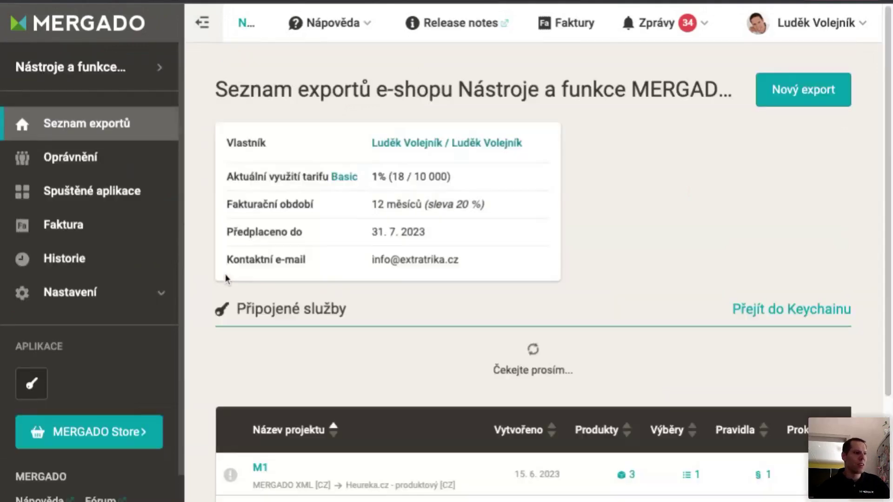
scroll(275, 383, "down", 4)
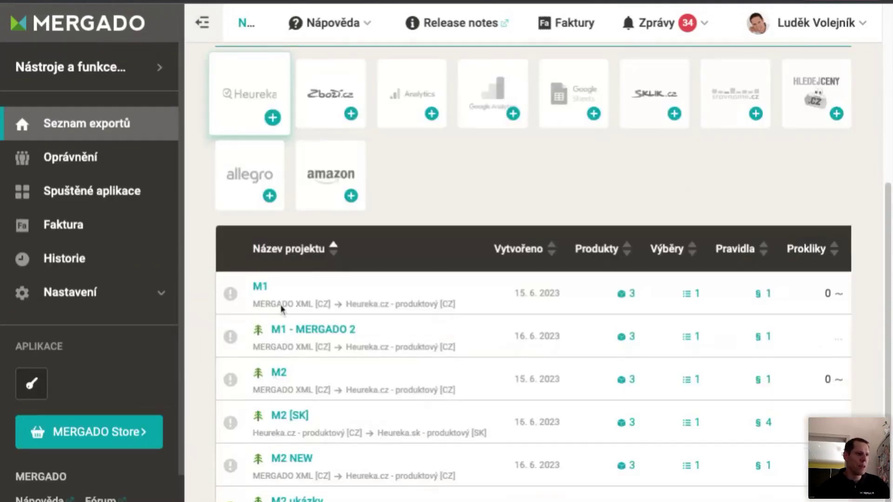
left_click(262, 286)
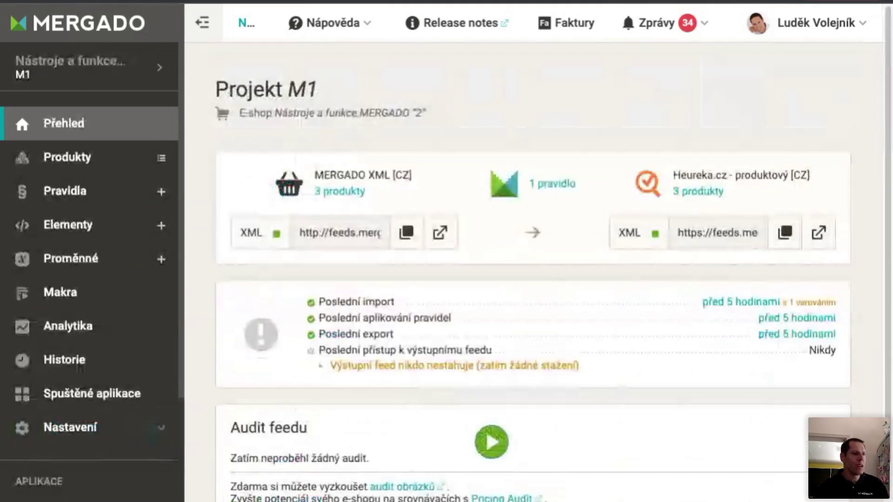
left_click(124, 428)
left_click(129, 460)
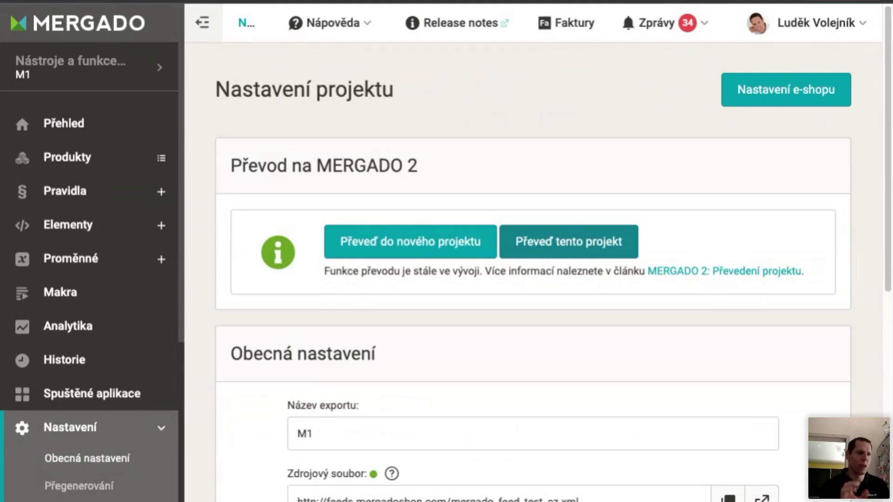
- Review the M1 project's source file, output file and feed formats, highlighting the input format MERGADO XML [CZ]
scroll(534, 246, "down", 10)
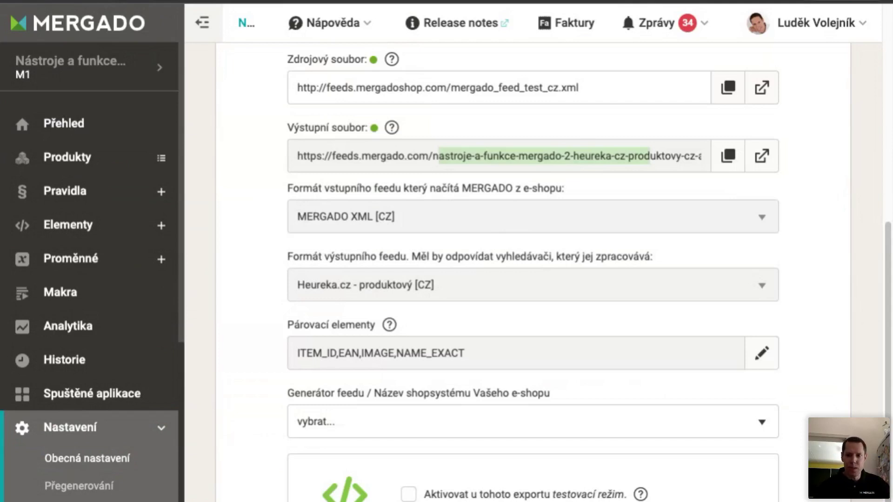
left_click(633, 100)
left_click(576, 115)
scroll(484, 197, "up", 1)
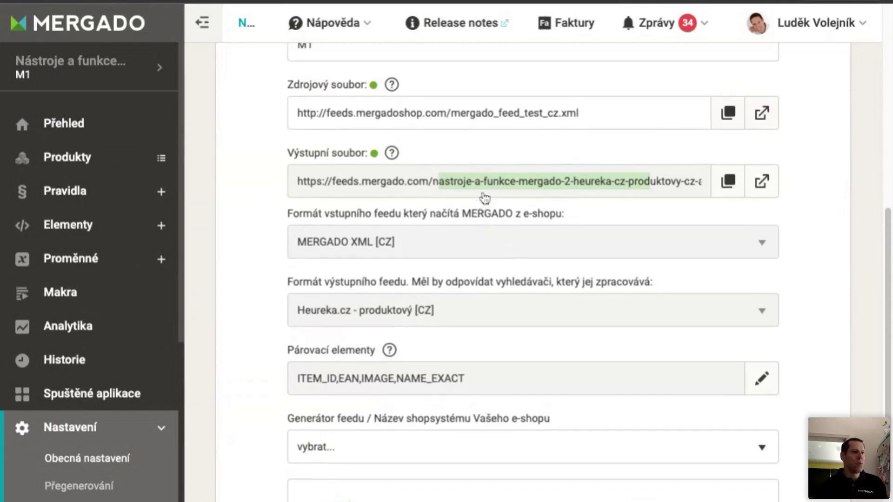
scroll(484, 198, "up", 1)
triple_click(303, 264)
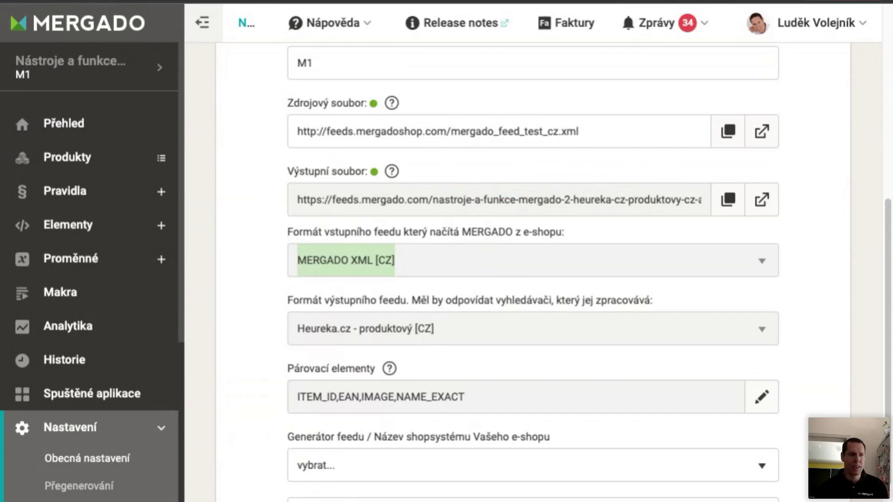
- Look through the user custom formats list and the overview of all e-shops with their exports, returning to the M1 project's settings
left_click(142, 39)
left_click(111, 193)
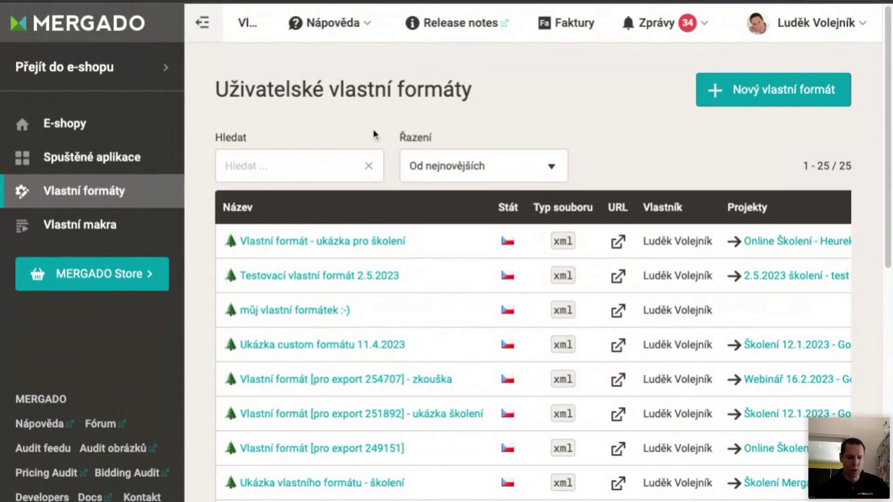
left_click(135, 24)
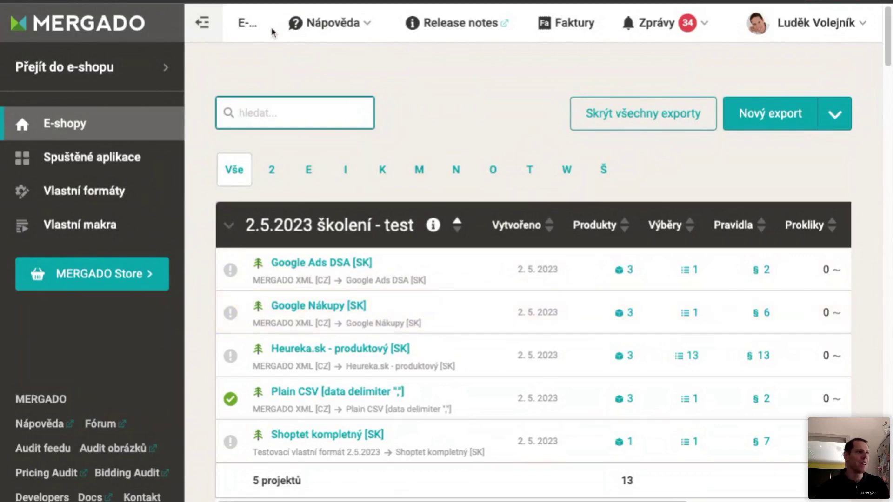
scroll(398, 317, "down", 12)
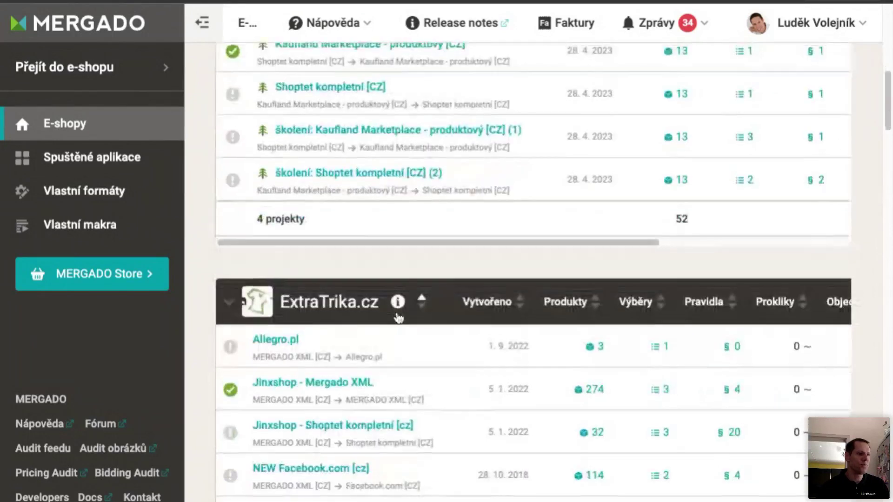
scroll(325, 209, "up", 12)
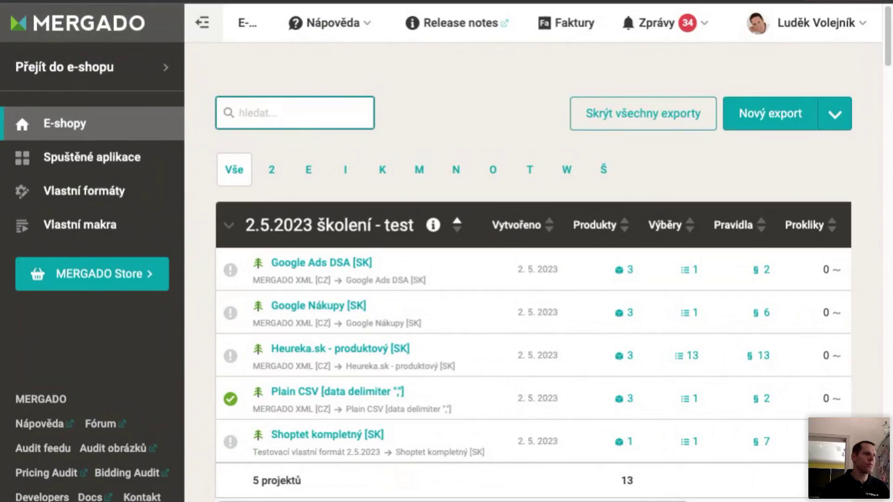
left_click(83, 191)
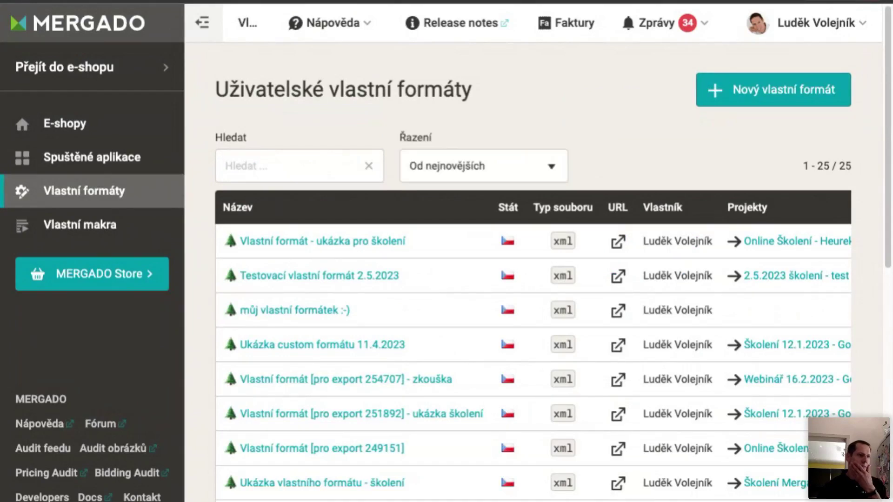
key("alt+Left")
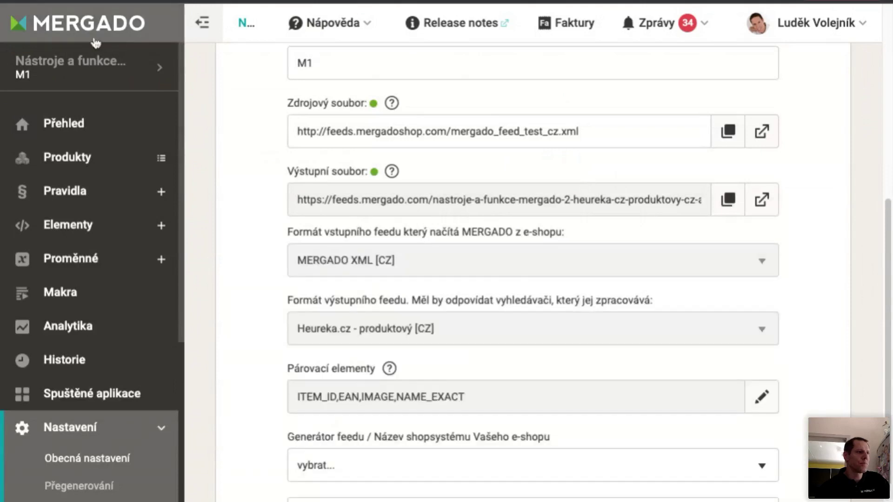
- Open the M2 ukázky project from the e-shop's export list
left_click(242, 24)
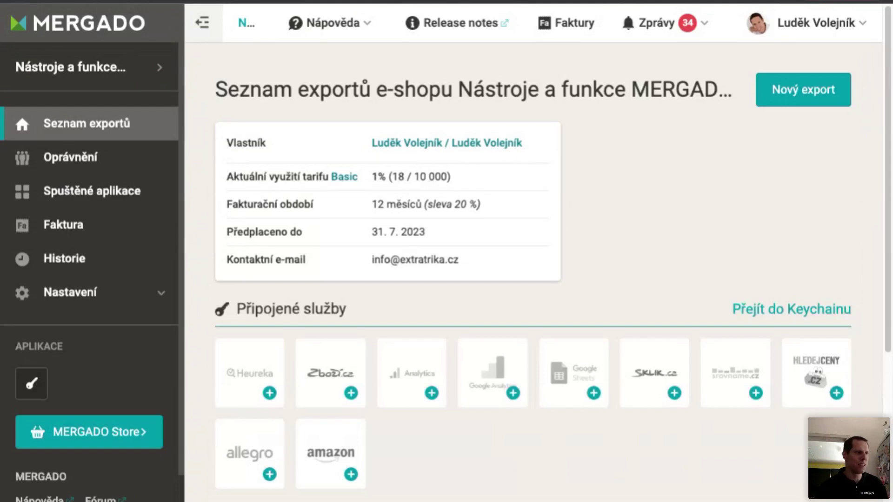
scroll(392, 100, "down", 5)
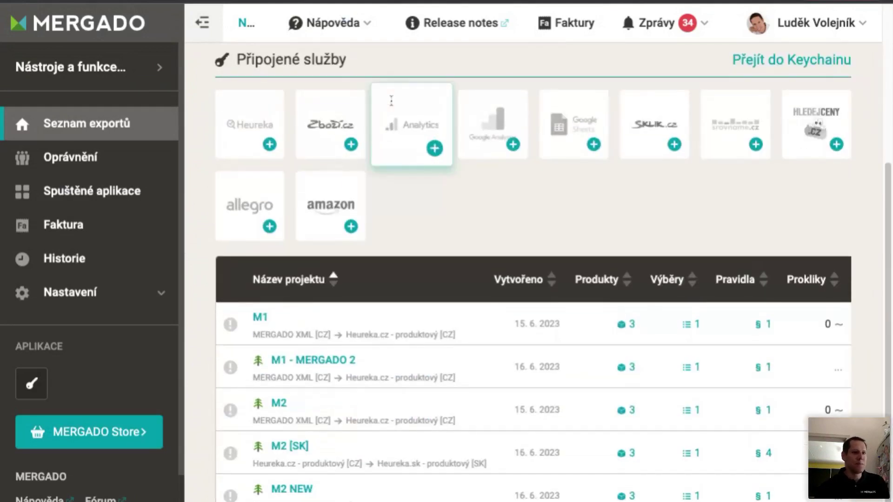
scroll(391, 100, "down", 2)
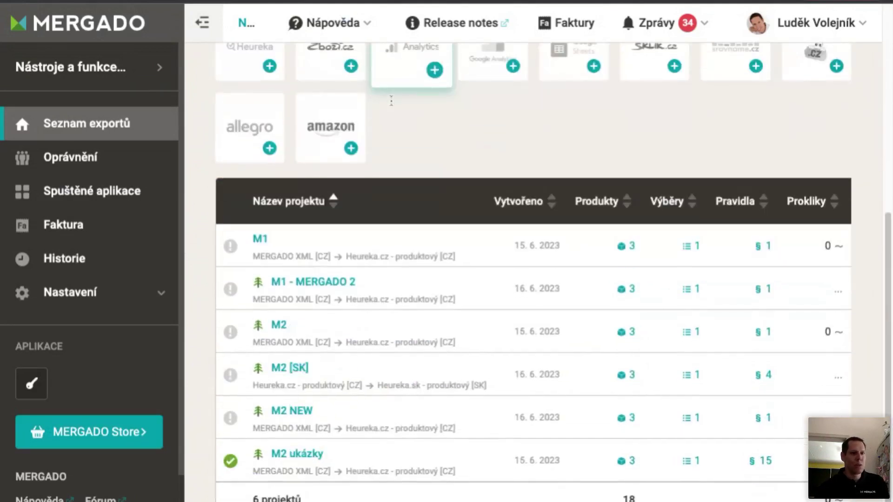
left_click(308, 458)
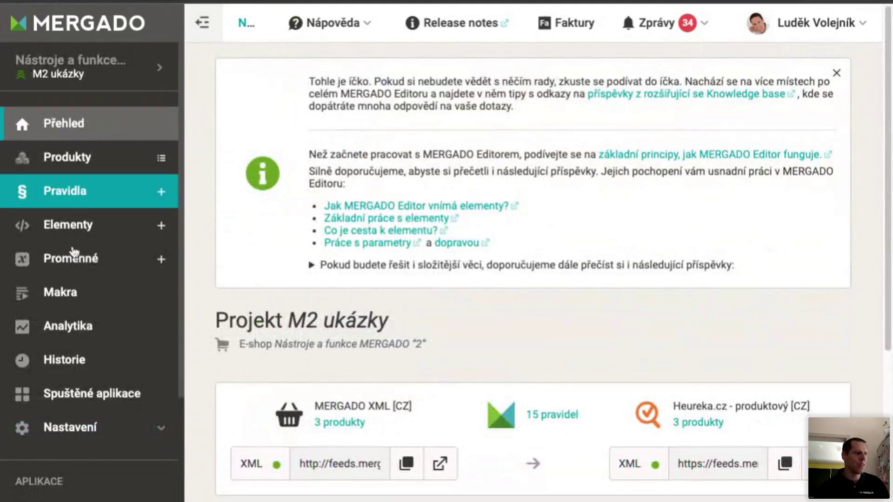
- Search the project's elements for deli and examine the output values of the nested DELIVERY_ID element, highlighting CESKA_POSTA
left_click(72, 228)
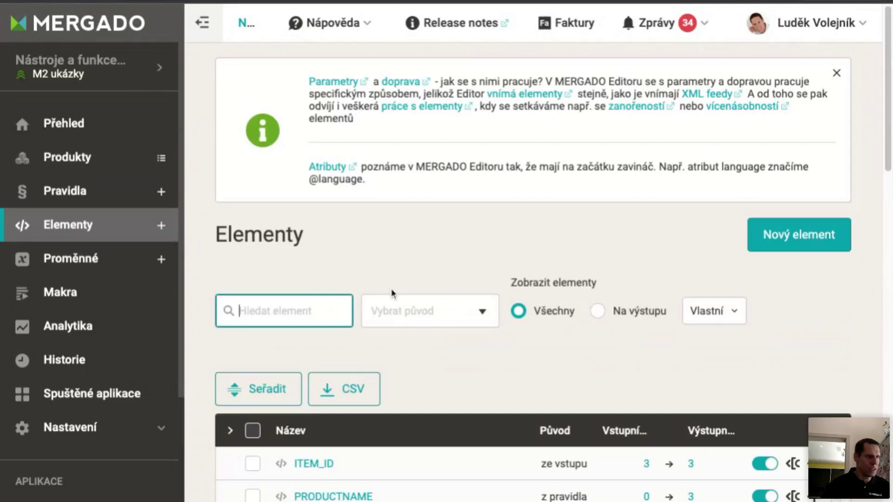
type("deli")
scroll(518, 361, "down", 3)
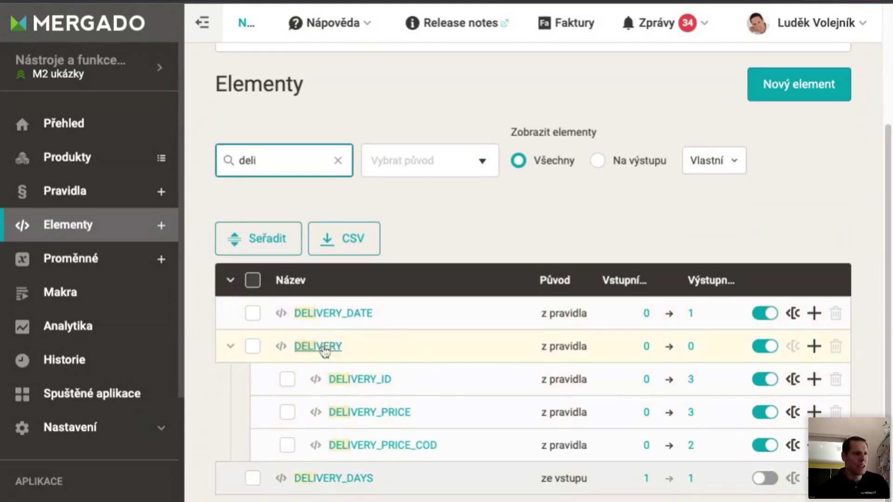
left_click(384, 388)
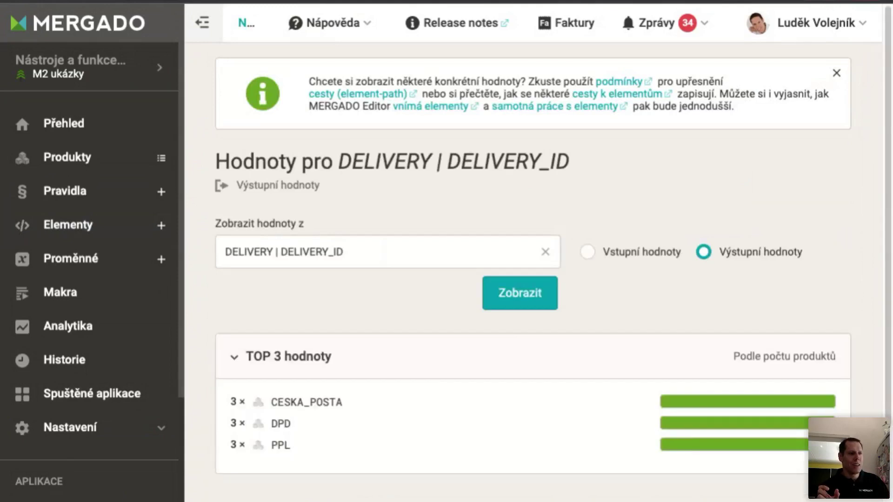
scroll(361, 367, "down", 3)
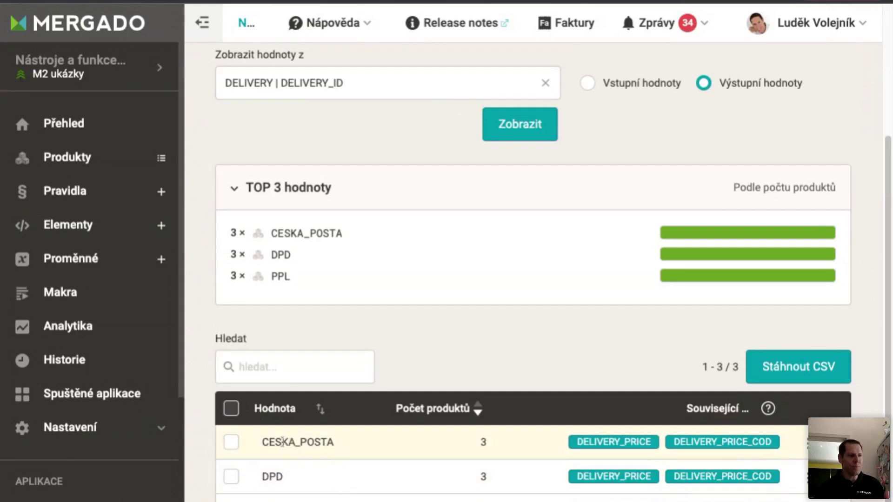
left_click_drag(263, 442, 334, 441)
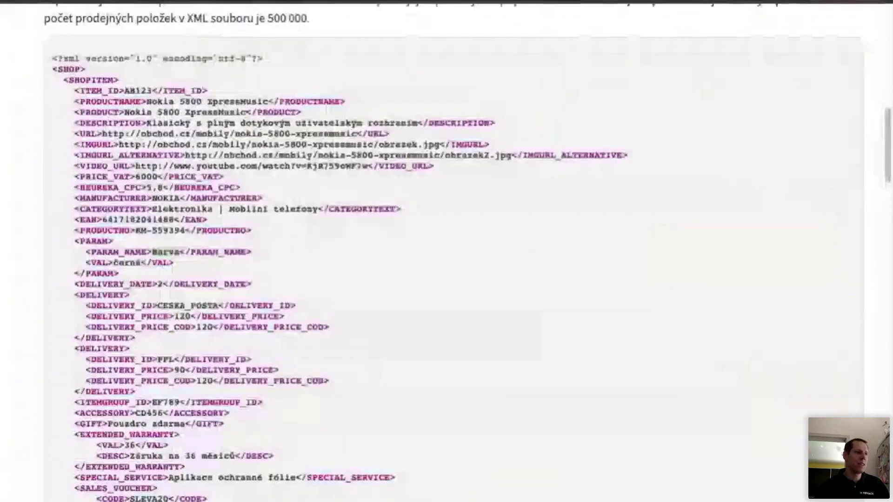
- Highlight both consecutive DELIVERY blocks together in the sample XML of the Heureka feed specification
scroll(475, 291, "down", 3)
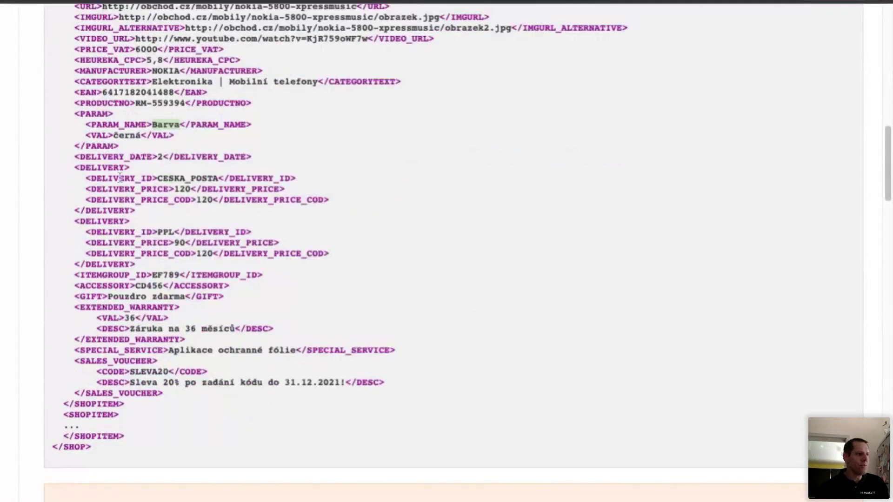
left_click_drag(75, 168, 85, 199)
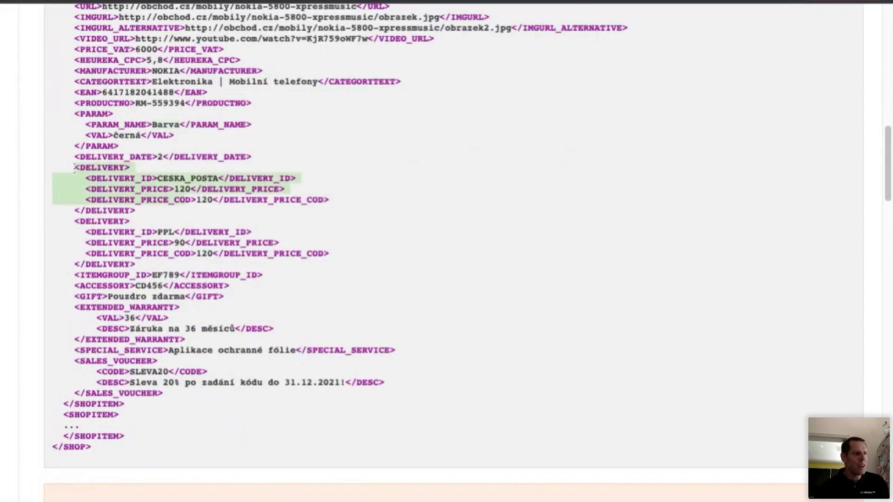
key("shift+Down")
key("shift+Down")
key("shift+Down")
key("shift+Down")
key("shift+Down")
key("shift+Down")
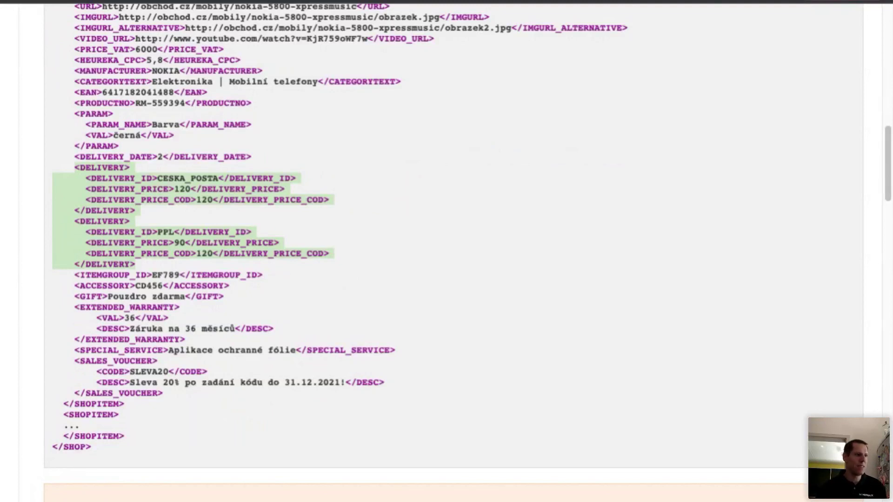
- Compare the repeated DELIVERY elements in the sample XML by highlighting the CESKA_POSTA and PPL blocks separately
left_click(96, 172)
double_click(94, 168)
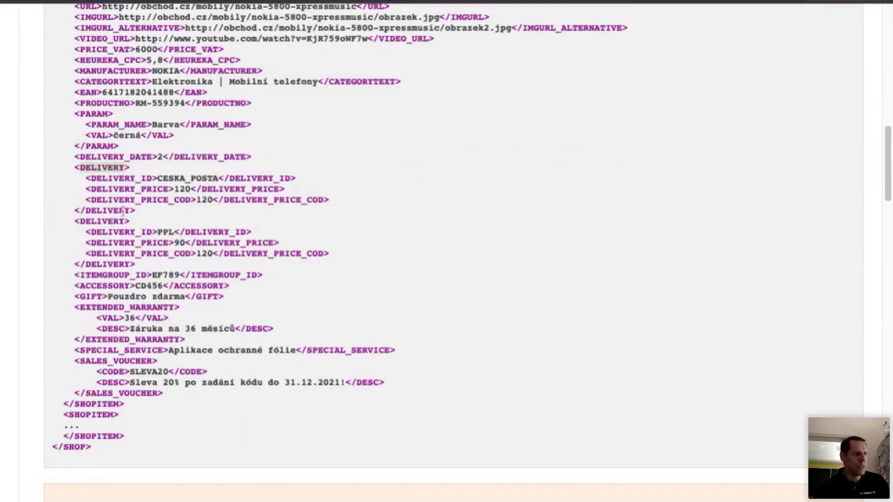
triple_click(97, 165)
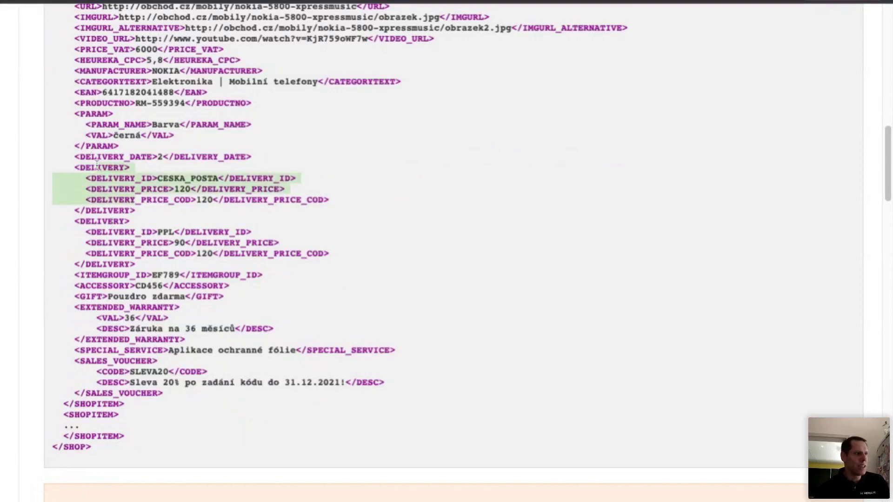
triple_click(117, 221)
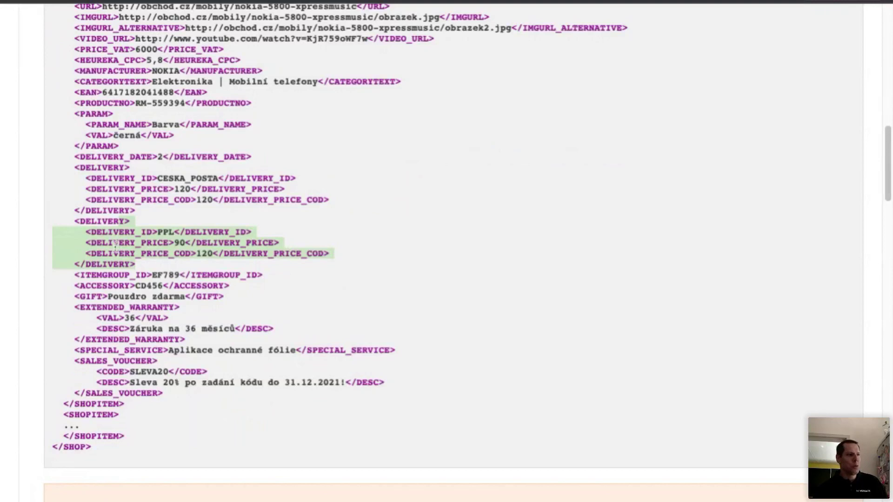
triple_click(84, 222)
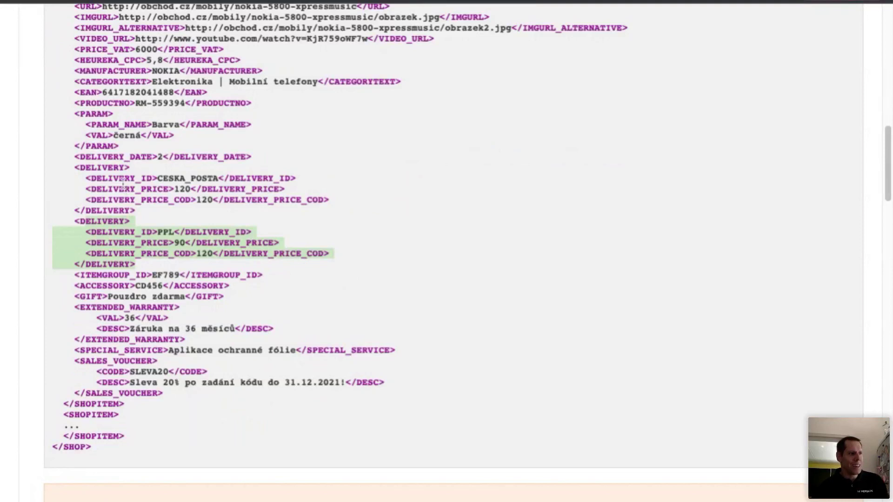
left_click(116, 170)
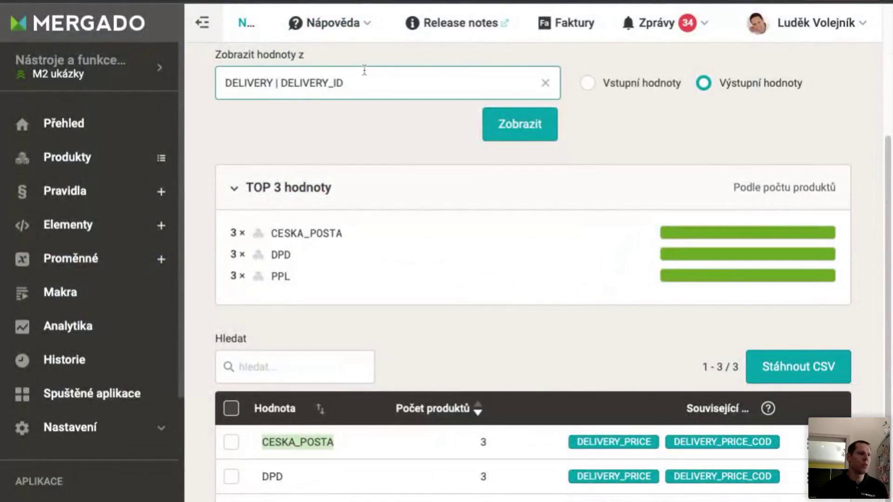
left_click(365, 84)
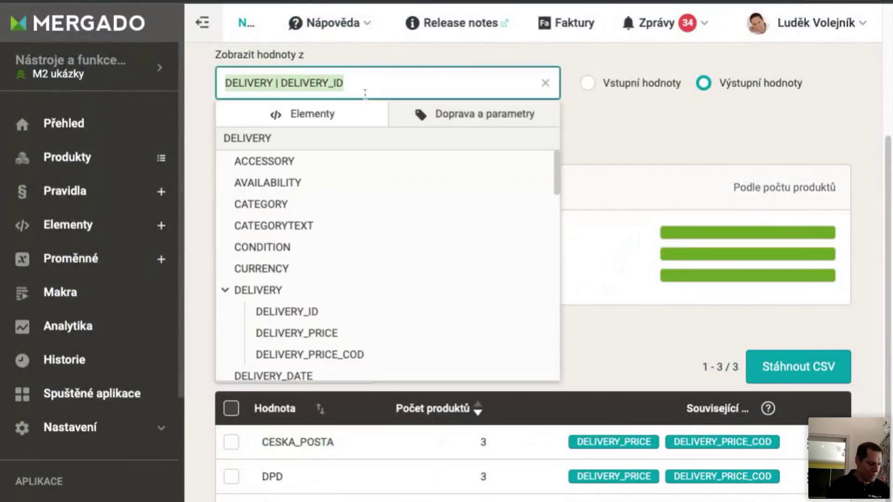
type("@@")
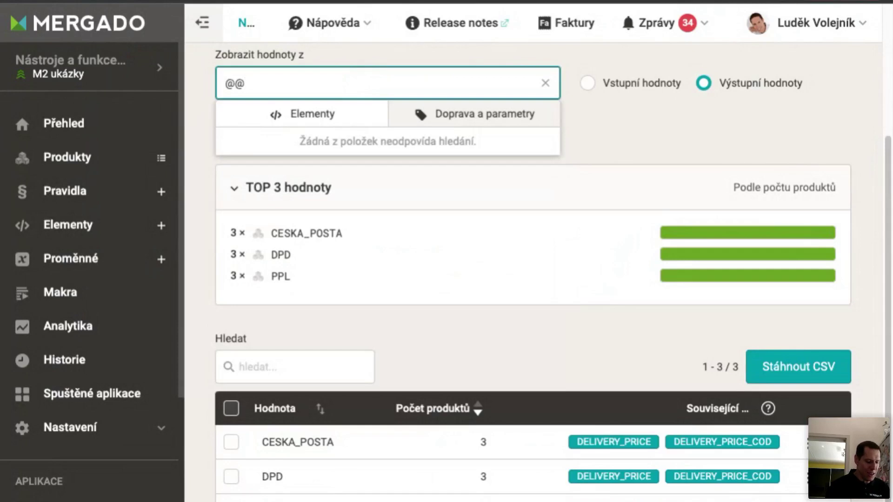
type("POSITION")
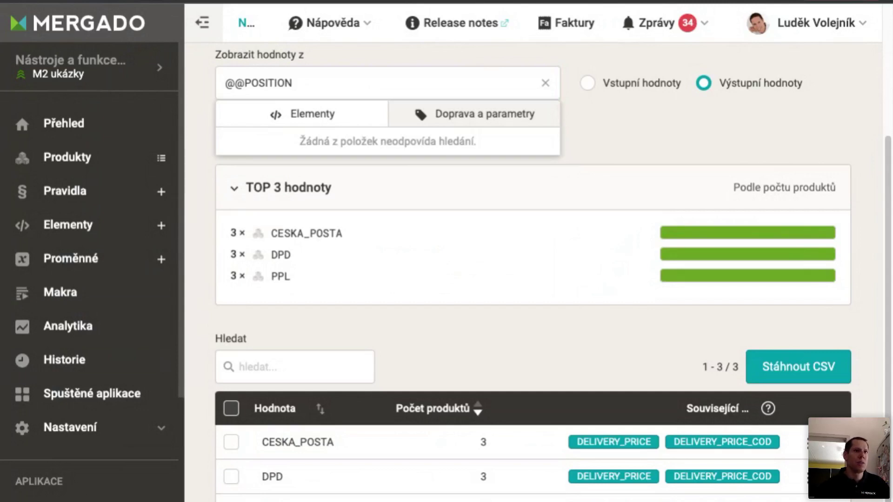
key("super+shift+n")
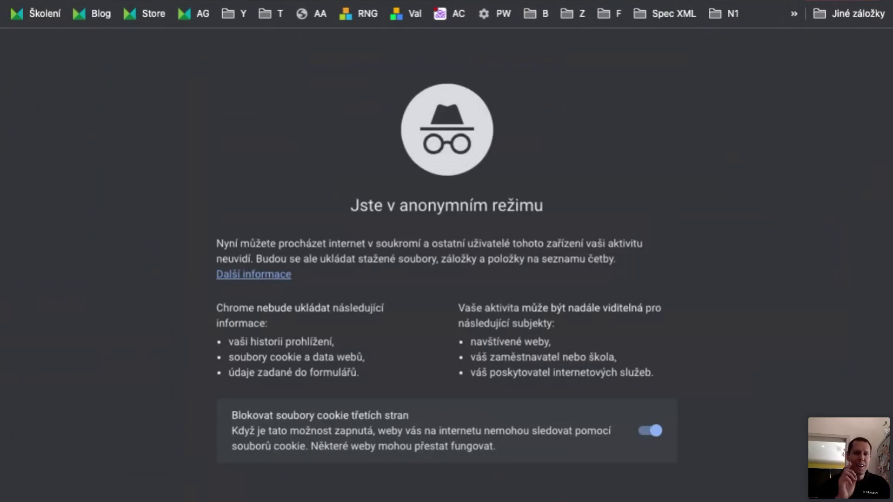
key("Return")
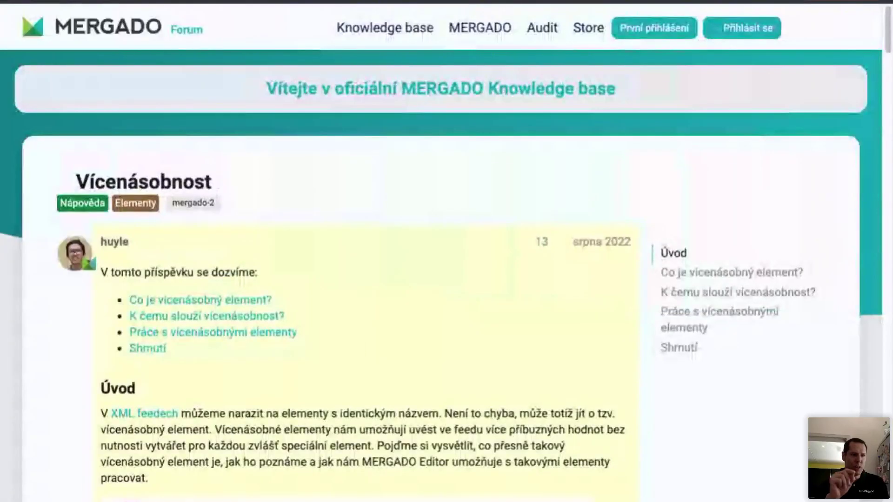
scroll(416, 269, "down", 10)
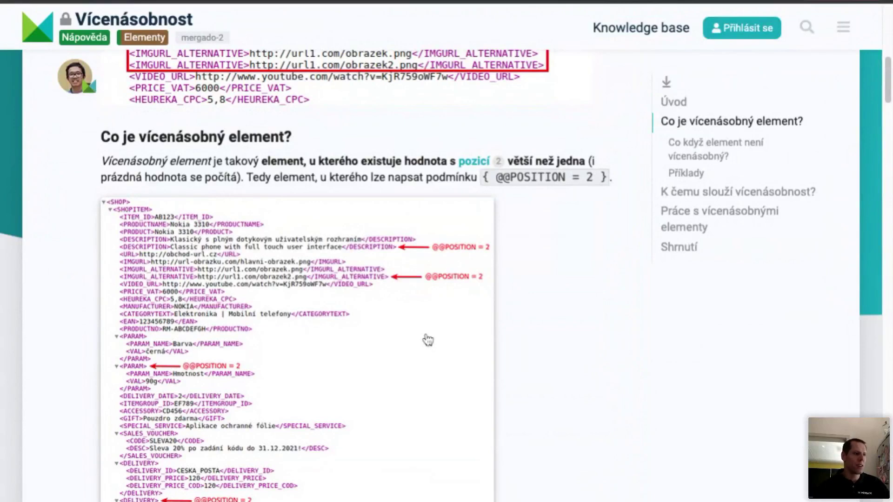
scroll(243, 202, "up", 3)
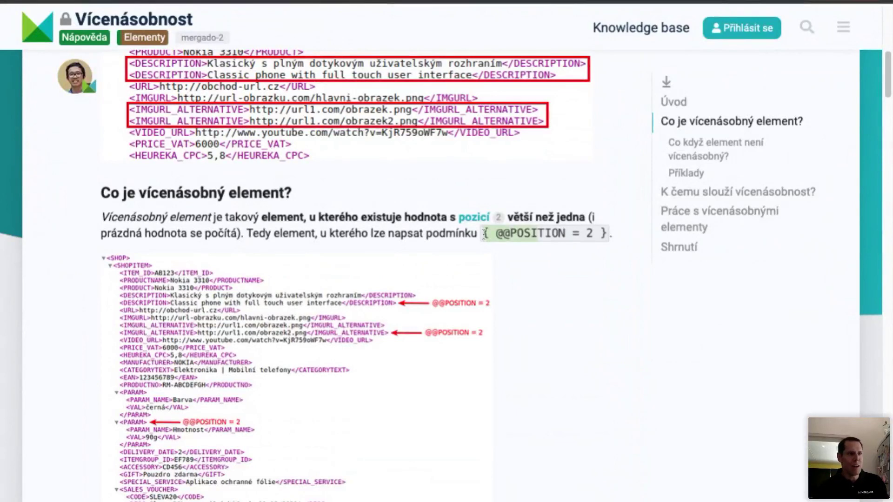
left_click_drag(484, 233, 607, 234)
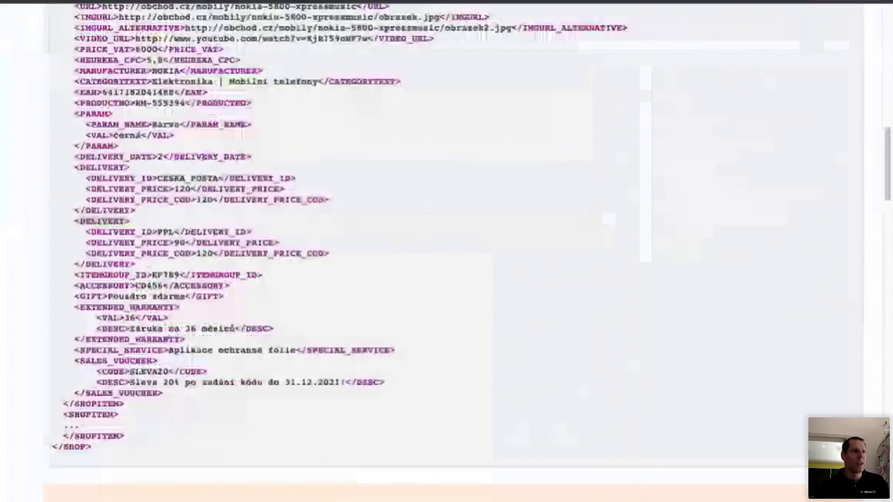
- Examine the sample XML in the Heureka feed specification, pointing out the GIFT element
scroll(480, 123, "up", 8)
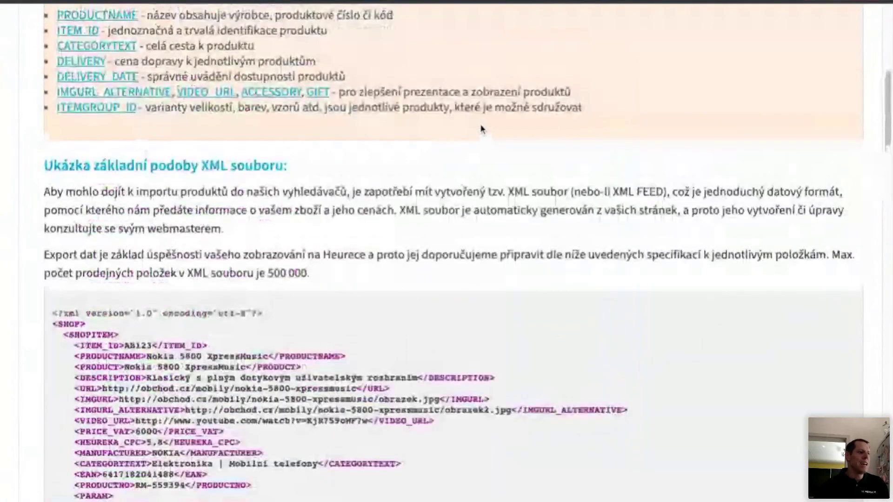
scroll(480, 124, "down", 6)
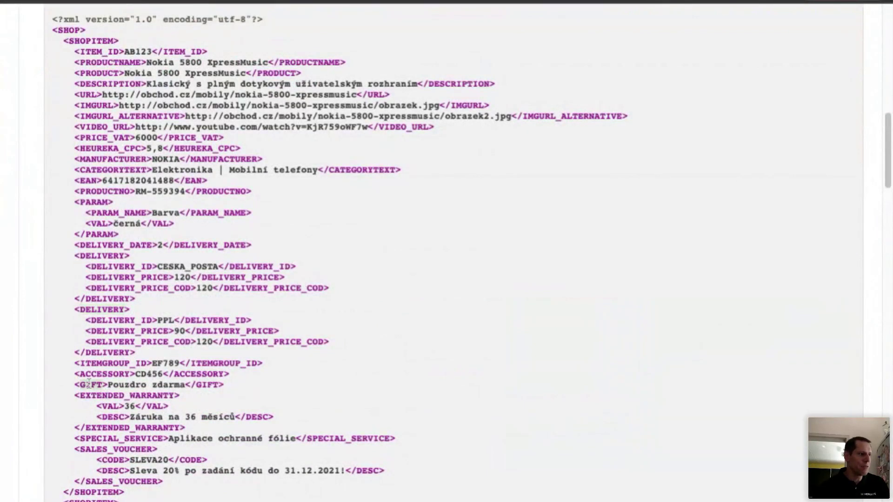
mouse_move(102, 381)
left_mouse_down()
mouse_move(104, 395)
mouse_move(104, 382)
left_mouse_up()
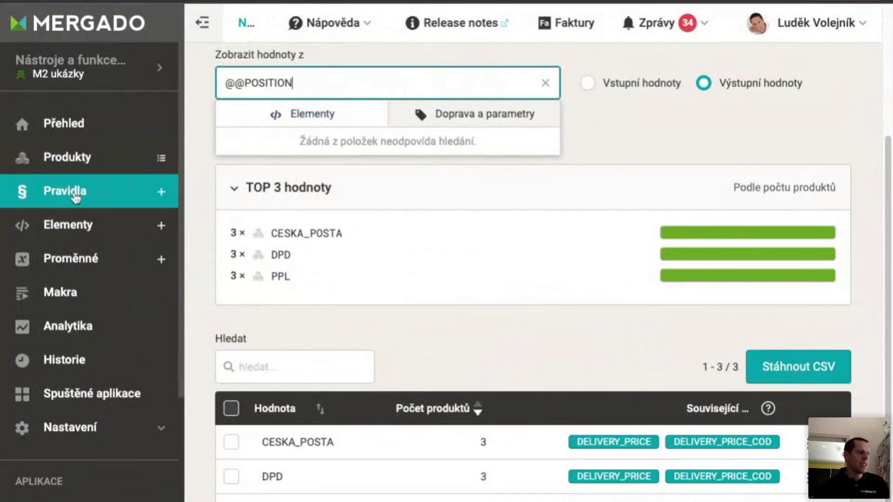
- Search the M2 ukázky project's elements for "gif" and look over the project's rules list
left_click(77, 226)
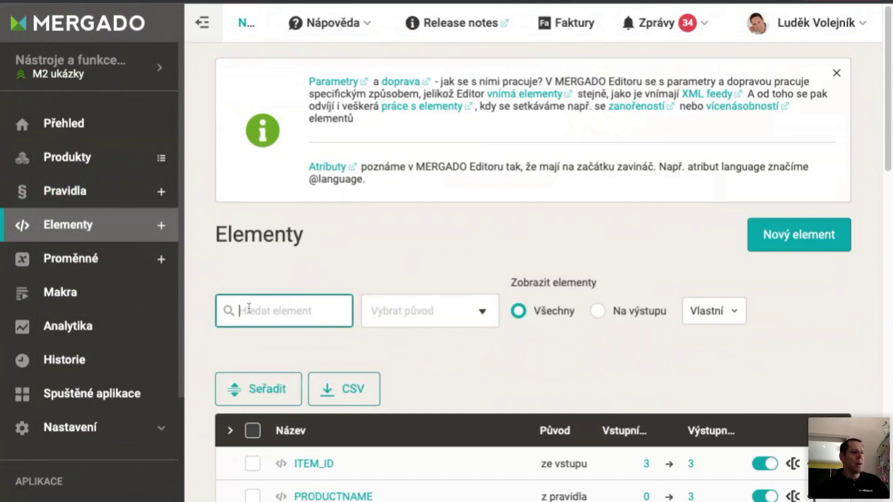
type("gif")
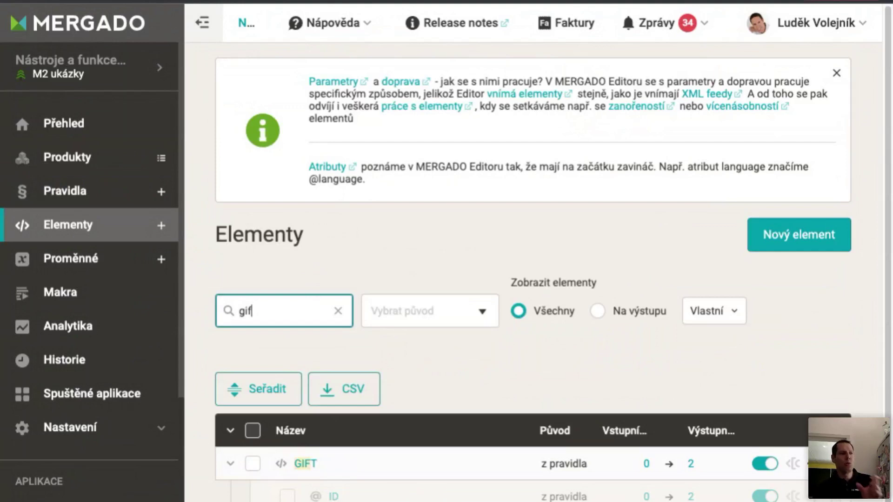
left_click(81, 192)
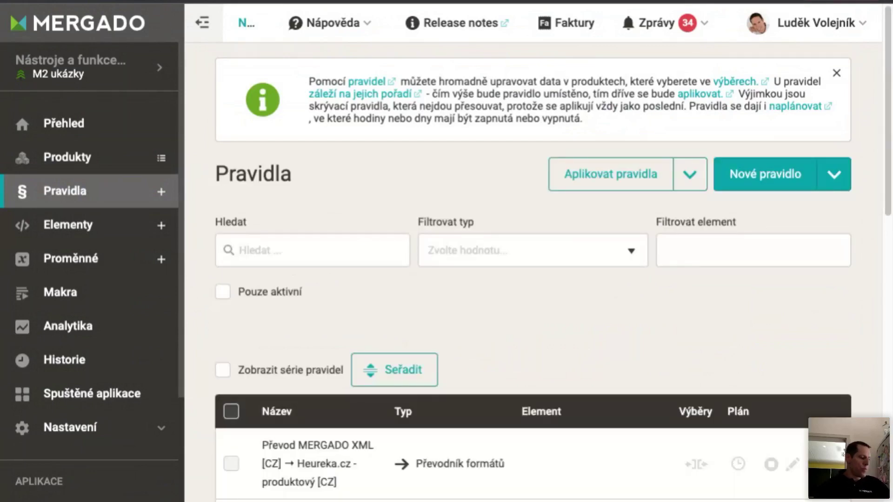
scroll(225, 223, "down", 5)
scroll(258, 243, "up", 3)
scroll(258, 243, "up", 2)
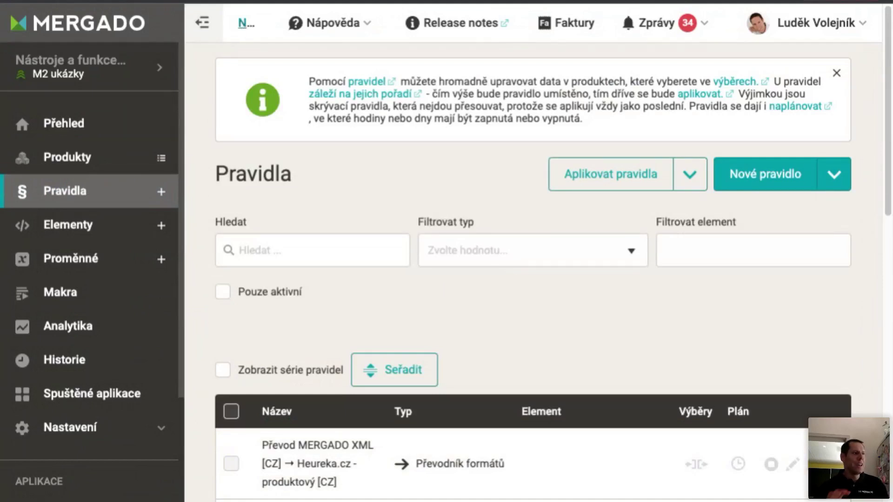
- Open the M2 NEW project from the e-shop's export list and start a new rule named "1. dárek"
left_click(246, 23)
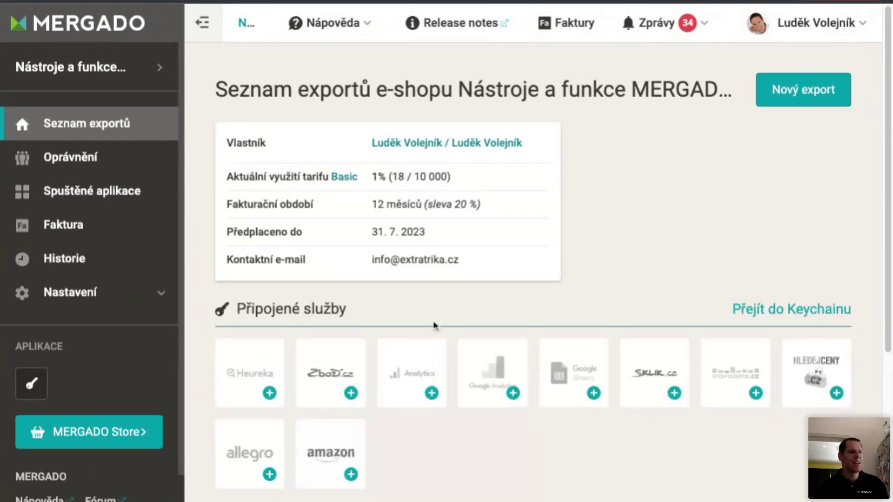
scroll(434, 326, "down", 6)
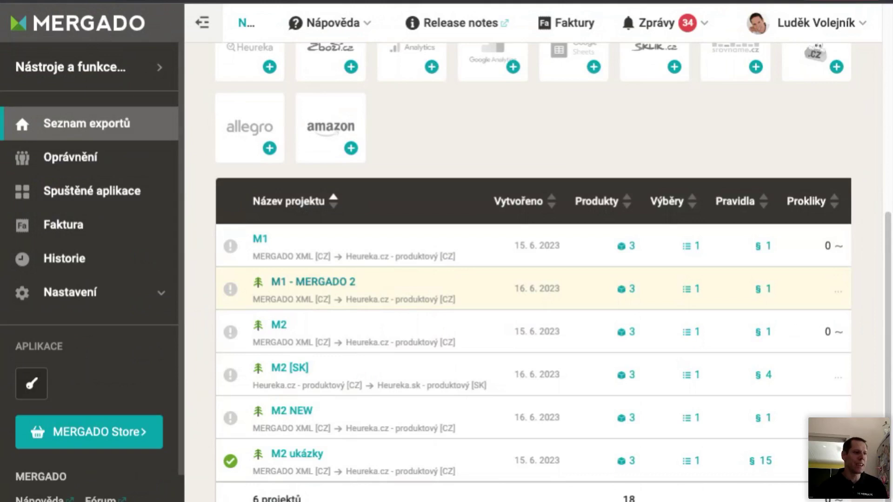
left_click(295, 412)
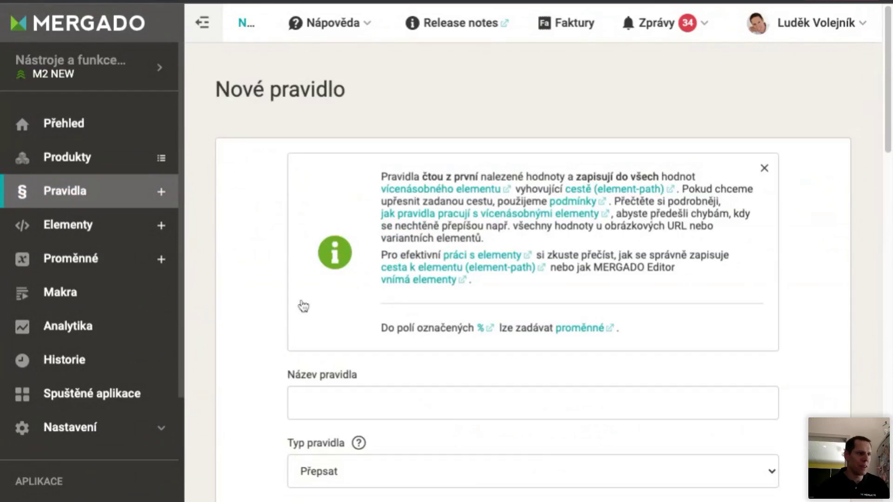
left_click(346, 400)
type("1")
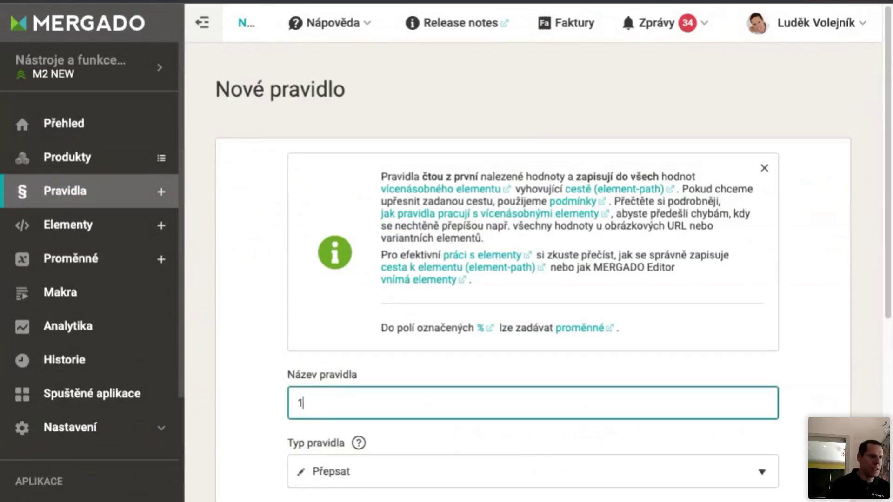
type(". dárek")
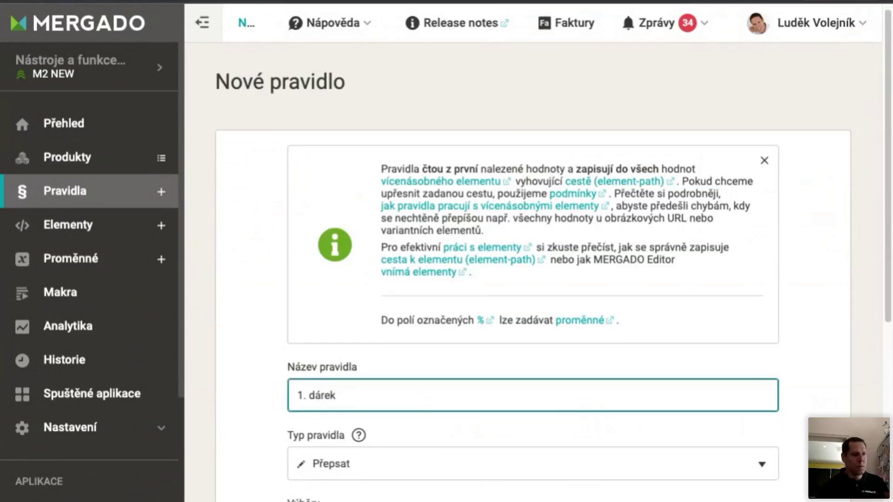
- Apply the "1. dárek" rule to the Všechny produkty selection
scroll(554, 254, "down", 8)
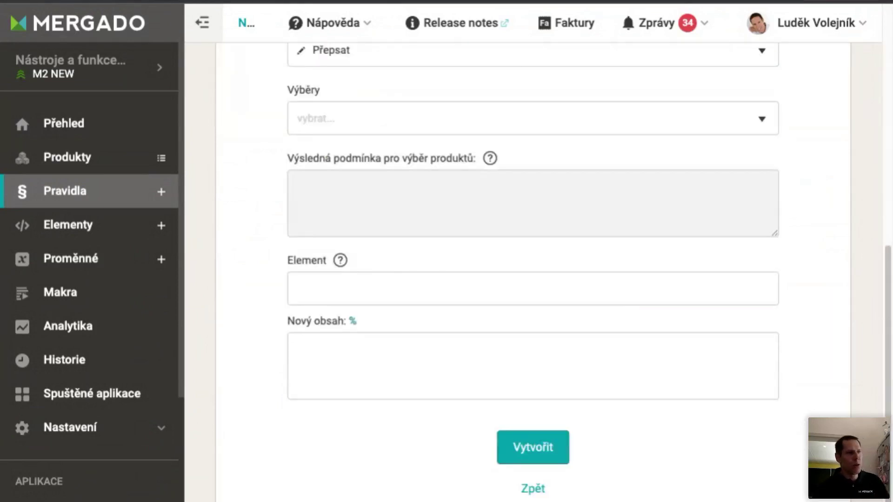
scroll(340, 405, "up", 2)
mouse_move(340, 405)
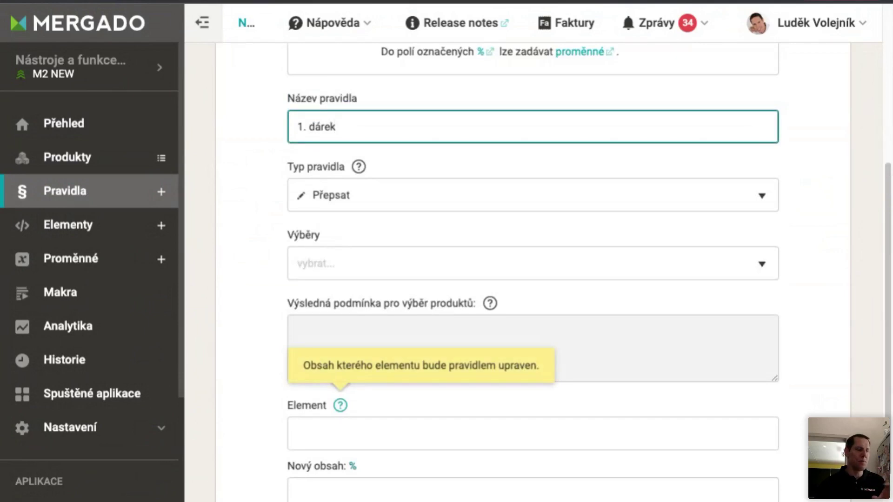
left_click(357, 275)
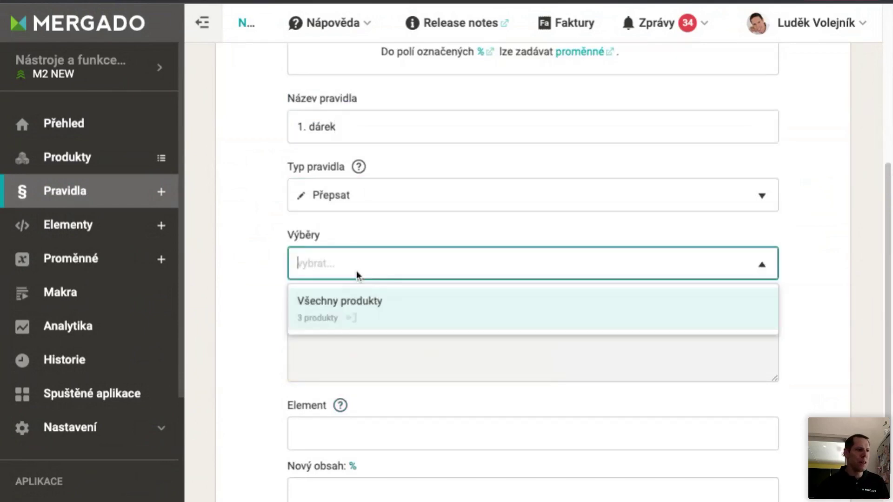
left_click(352, 303)
left_click(251, 349)
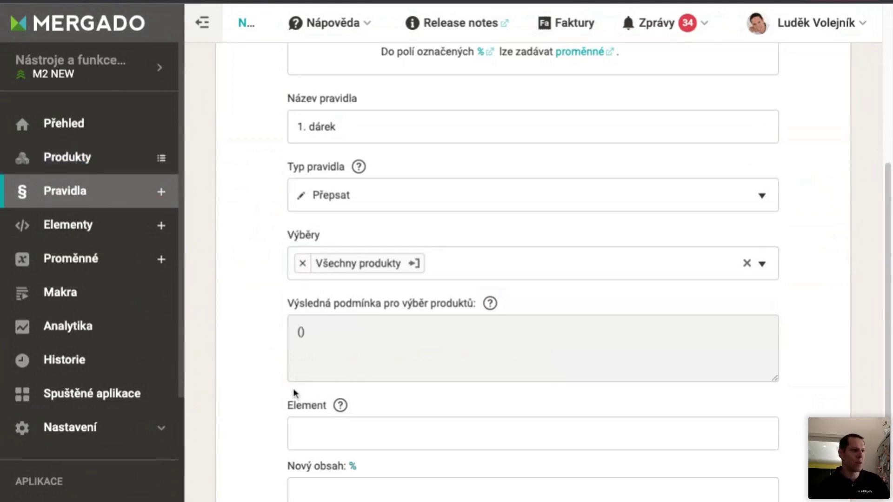
- Set GIFT as the element that the "1. dárek" rule overwrites
left_click(387, 430)
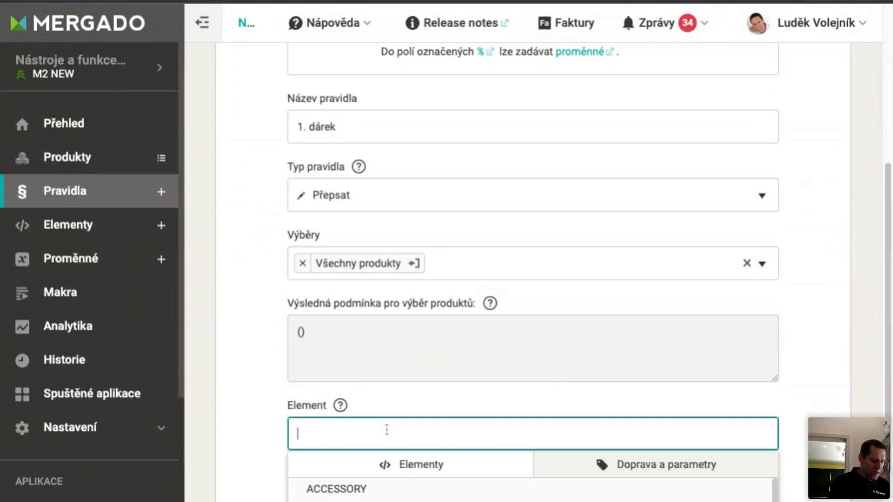
type("GI")
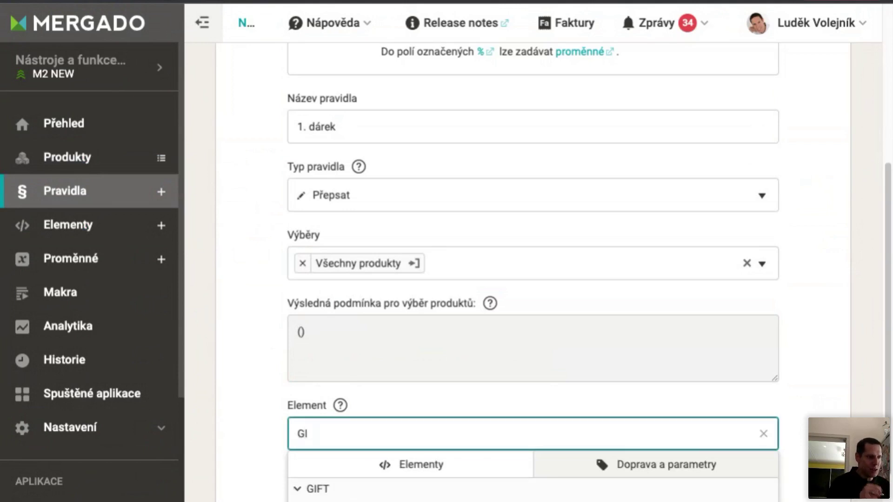
type("FT")
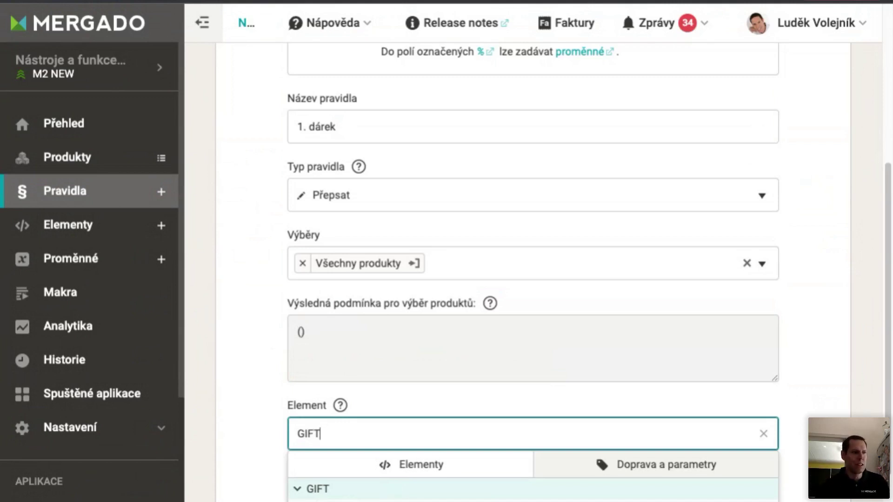
left_click(302, 488)
left_click(368, 488)
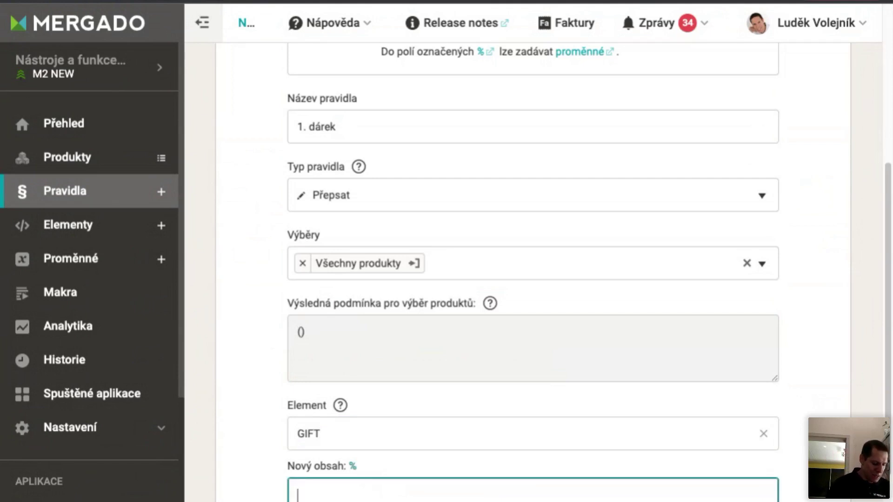
- Enter "3D brýle zdarma" as the new GIFT content and create the rule
type("brýle z")
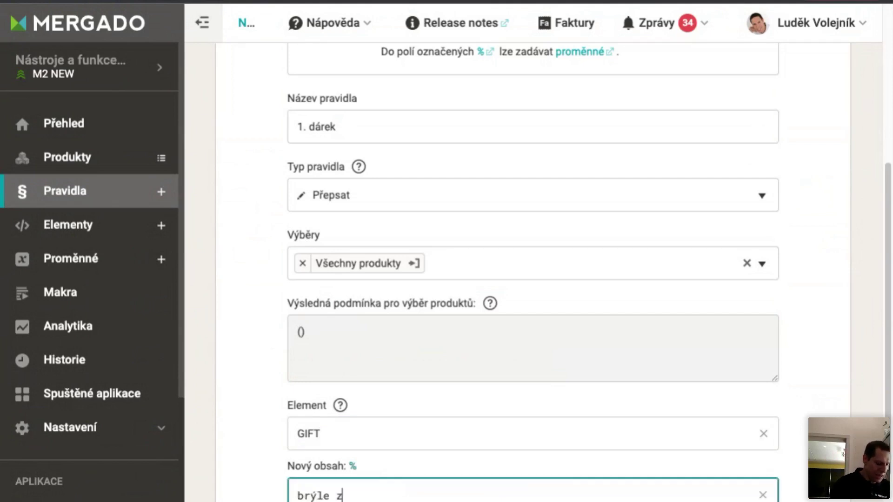
type("darma")
type("3D")
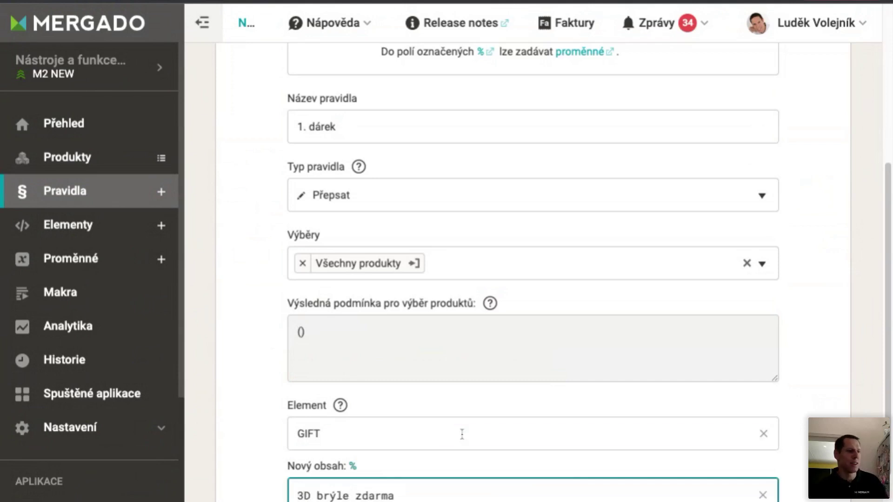
scroll(462, 433, "down", 2)
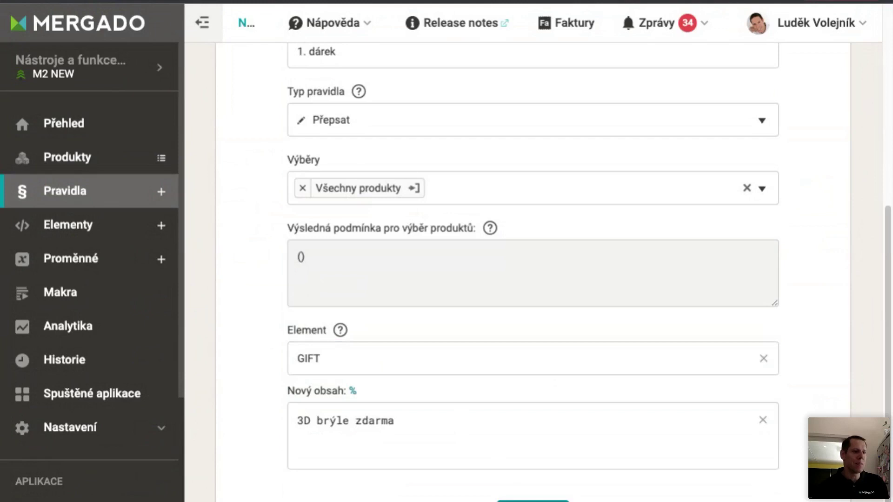
key("Return")
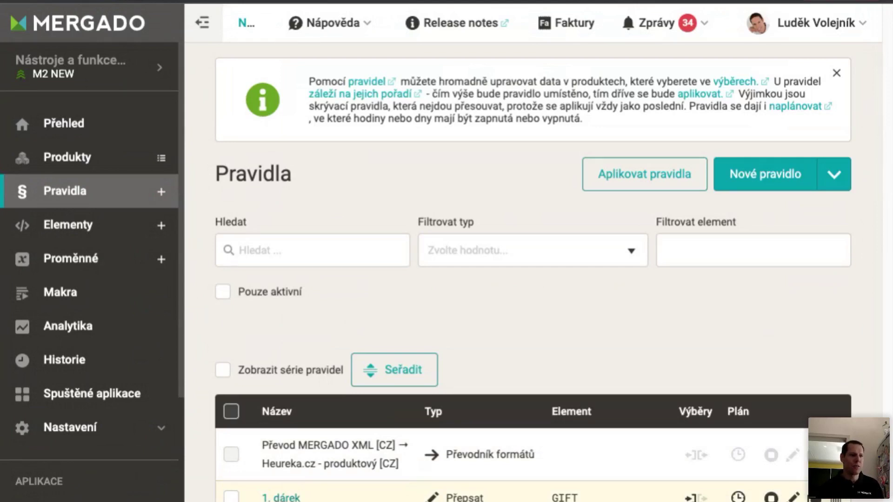
- Start another new rule in the M2 NEW project and name it "2. dárek"
left_click(60, 225)
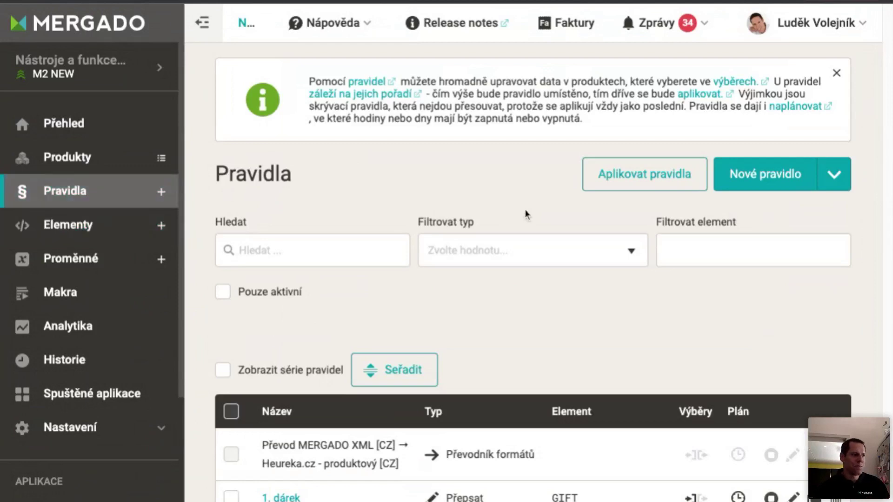
left_click(764, 175)
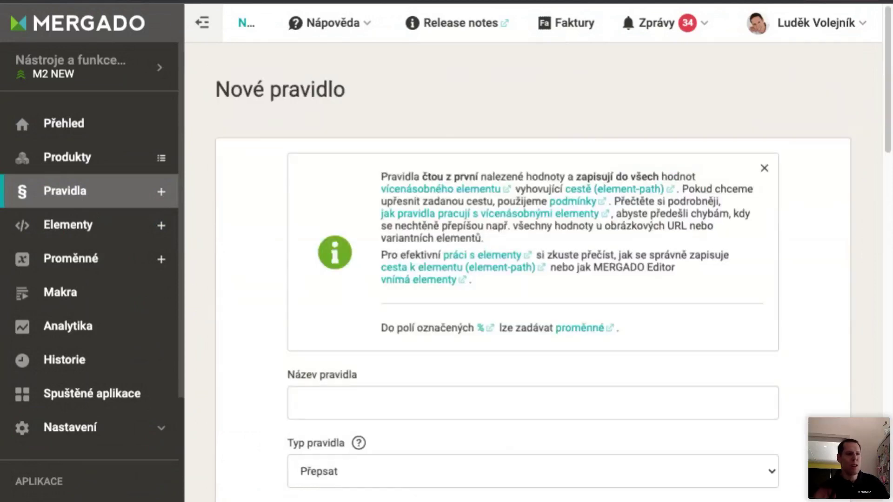
left_click(449, 401)
type("2. dárek")
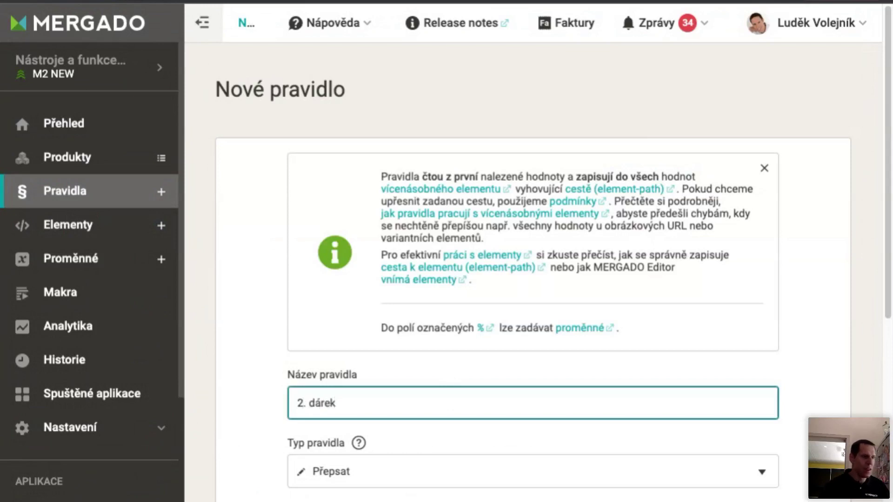
- Set the type of the "2. dárek" rule to Přidat hodnotu vícenásobného elementu
scroll(442, 365, "down", 9)
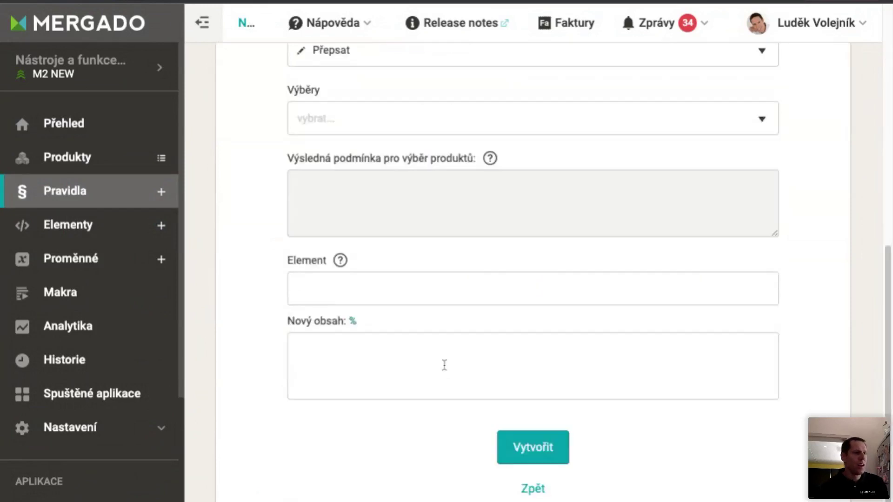
scroll(363, 93, "up", 2)
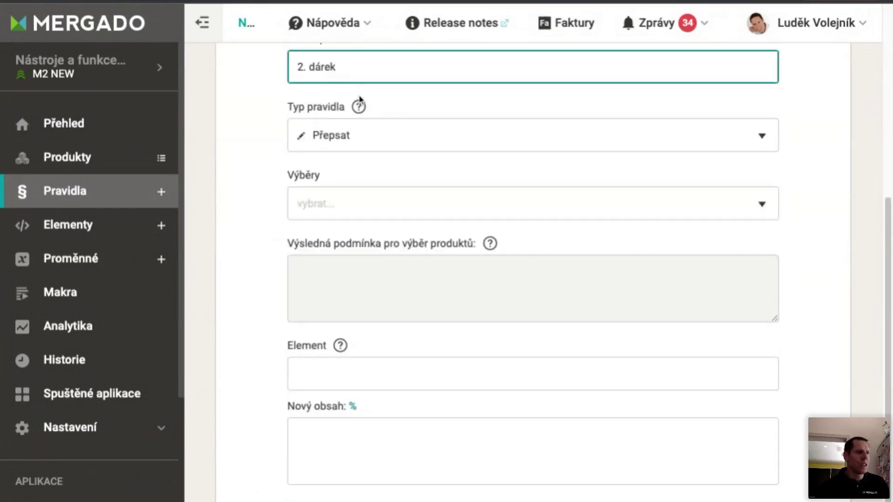
left_click(360, 135)
scroll(407, 263, "down", 4)
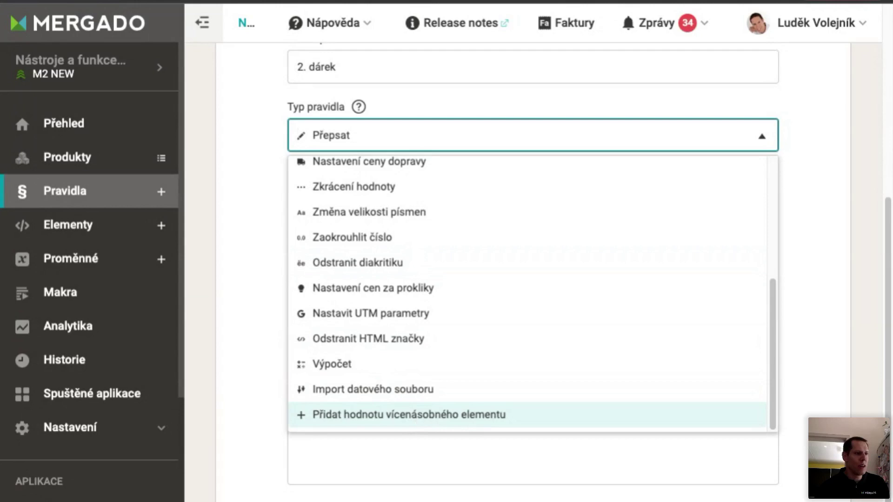
key("Return")
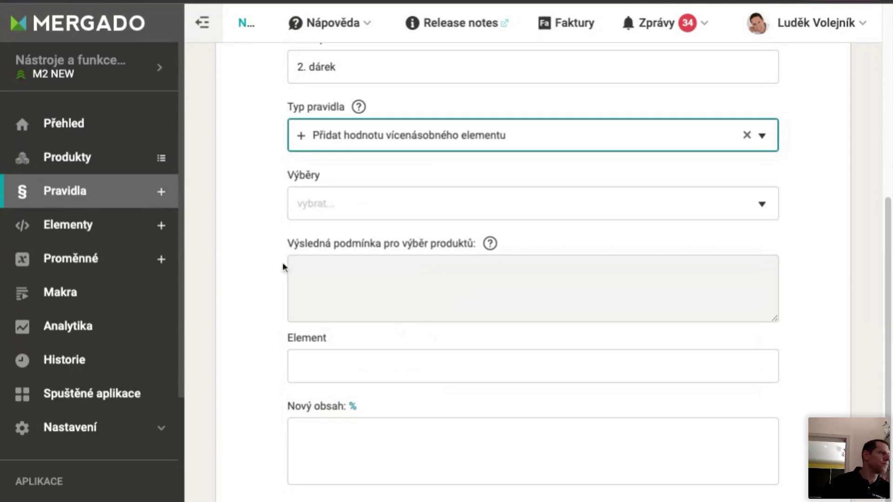
- Apply the "2. dárek" rule to the Všechny produkty selection and set its element to GIFT
left_click(314, 203)
left_click(319, 251)
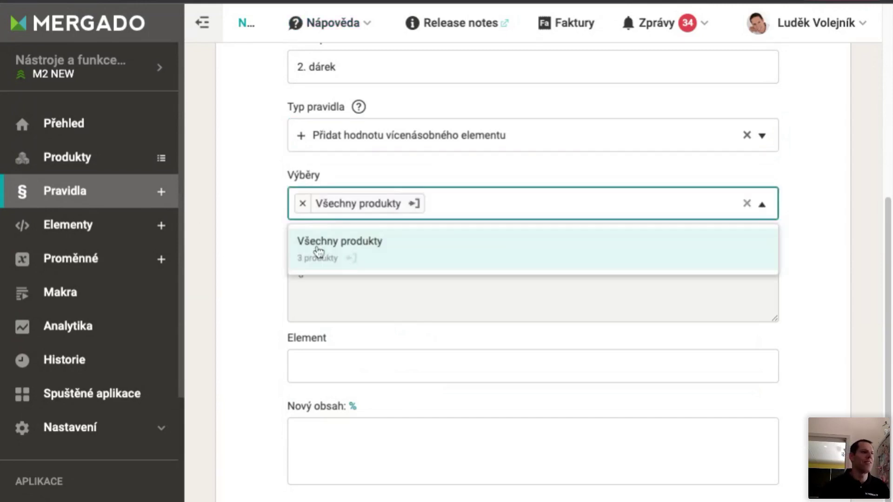
left_click(370, 362)
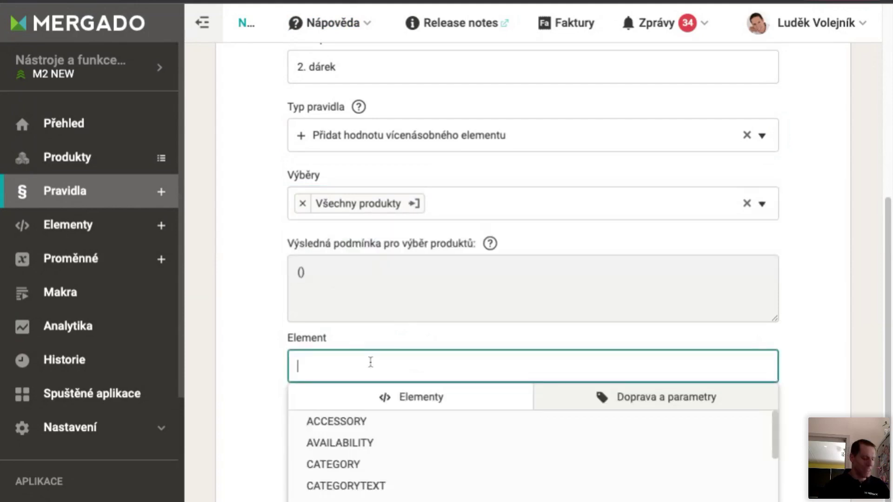
type("GIFT")
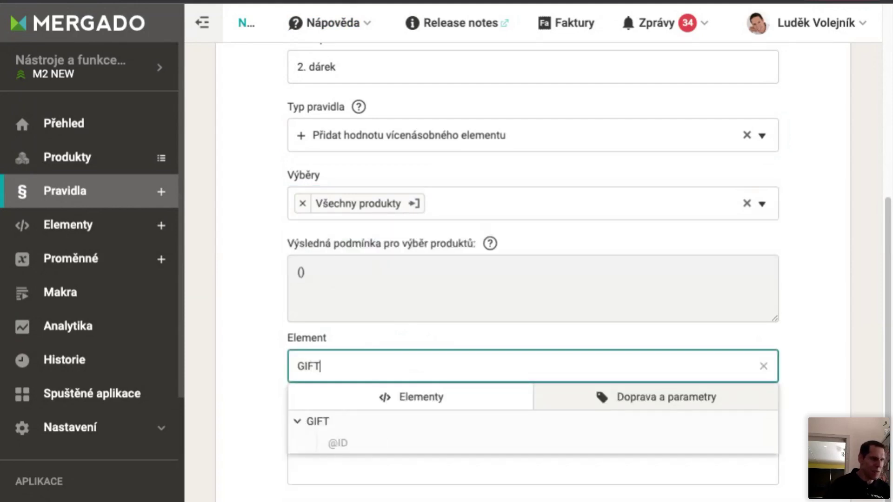
left_click(229, 367)
left_click(318, 367)
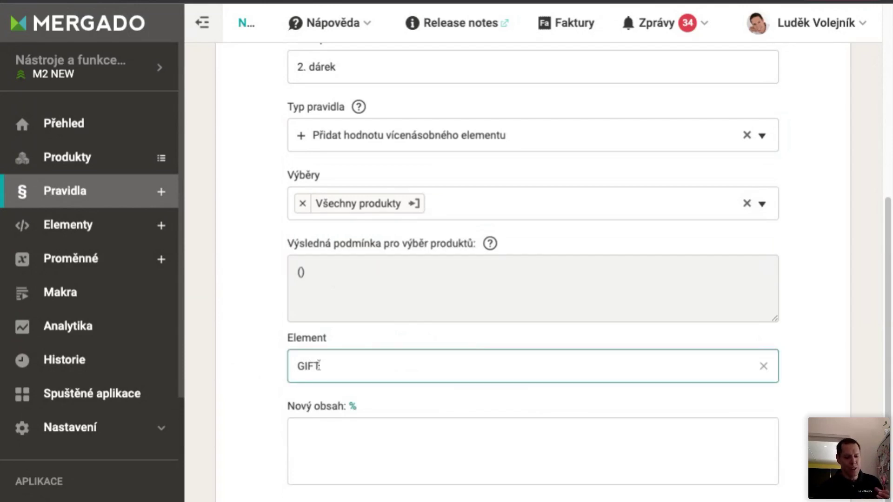
left_click(373, 269)
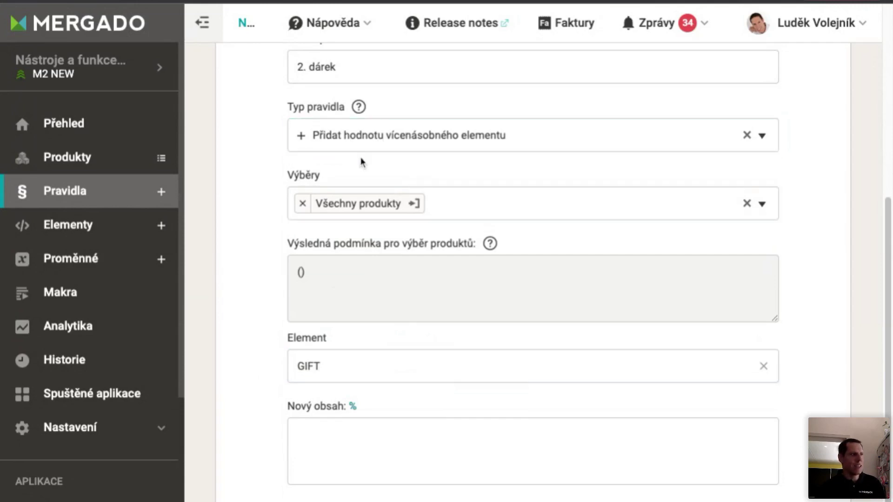
- Enter "pouzdro na brýle zdarma" as the new GIFT content of the "2. dárek" rule and create the rule
left_click(375, 434)
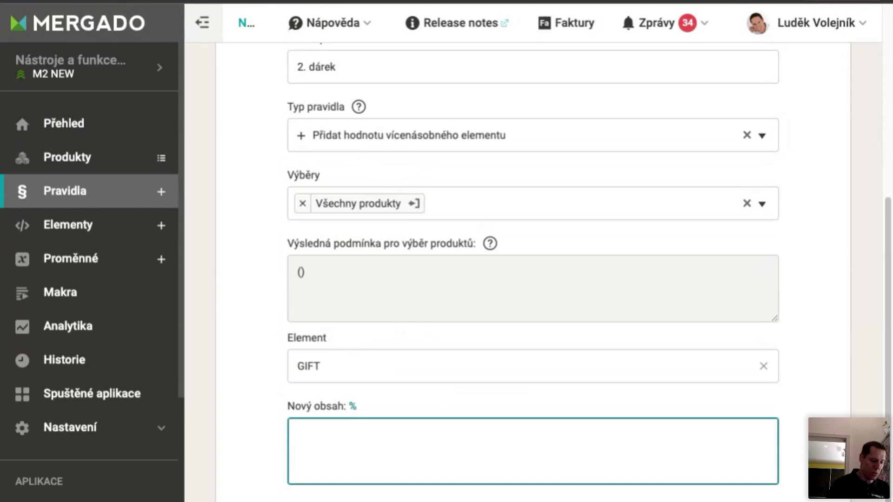
type("pouzdro na ")
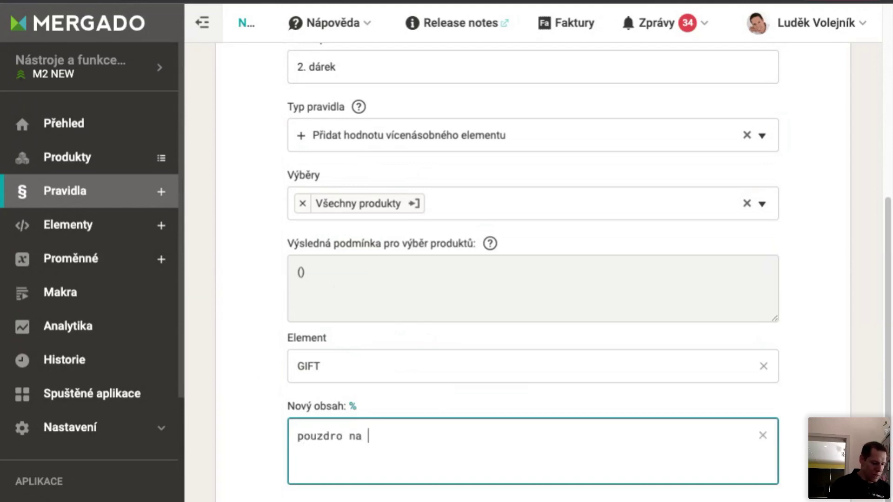
type("brýle ")
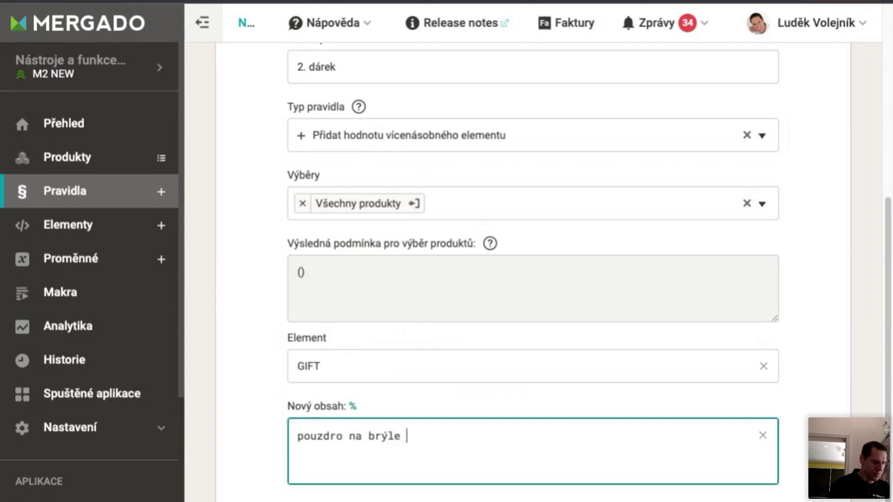
type("zdarma")
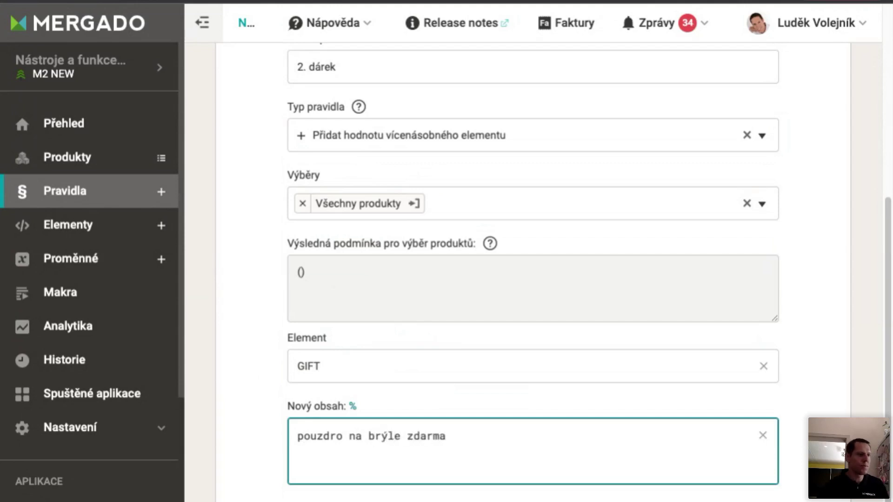
key("Tab")
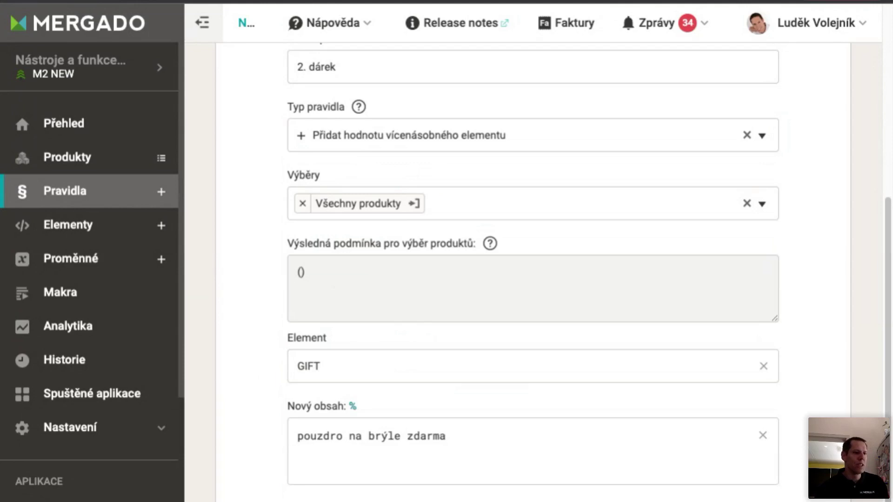
key("Return")
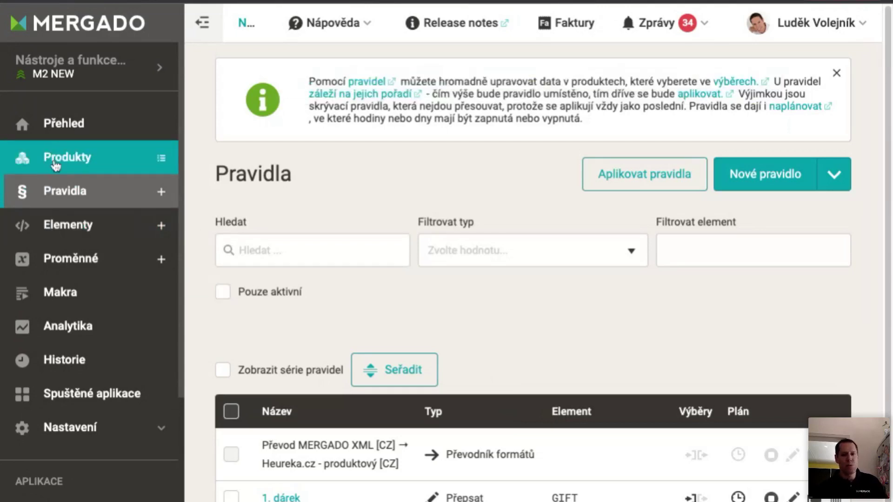
- Enable tracking through the rules for the product Hrnek Science Mini English Course in the product listing
left_click(55, 163)
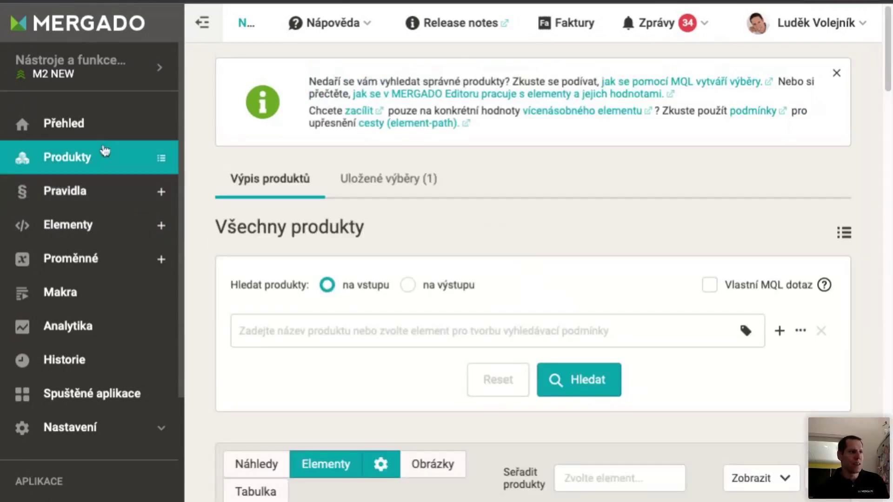
scroll(455, 365, "down", 4)
scroll(455, 366, "down", 5)
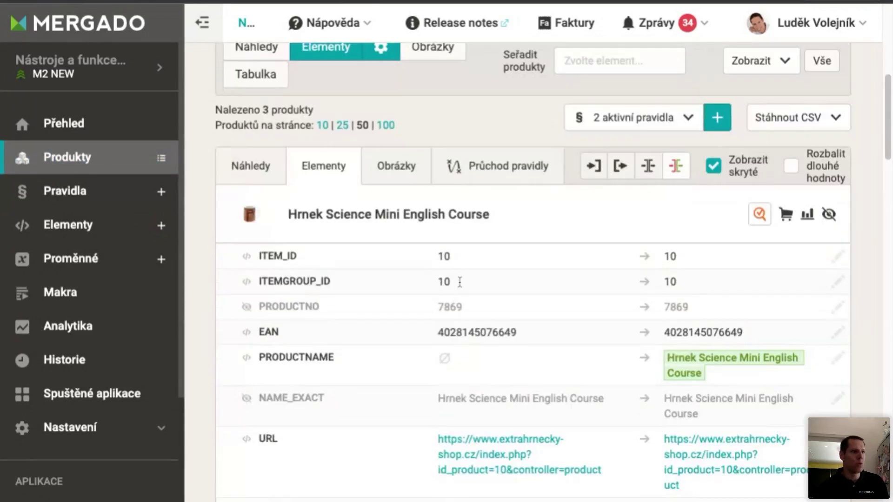
left_click(497, 174)
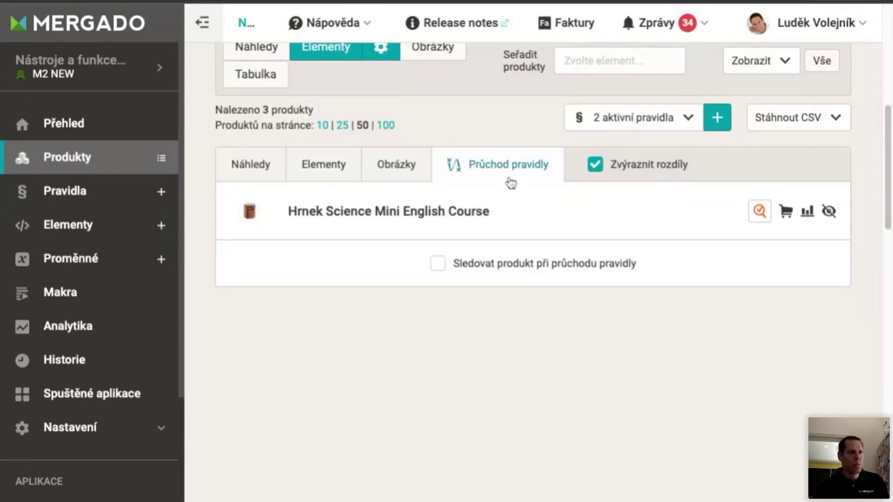
left_click(493, 269)
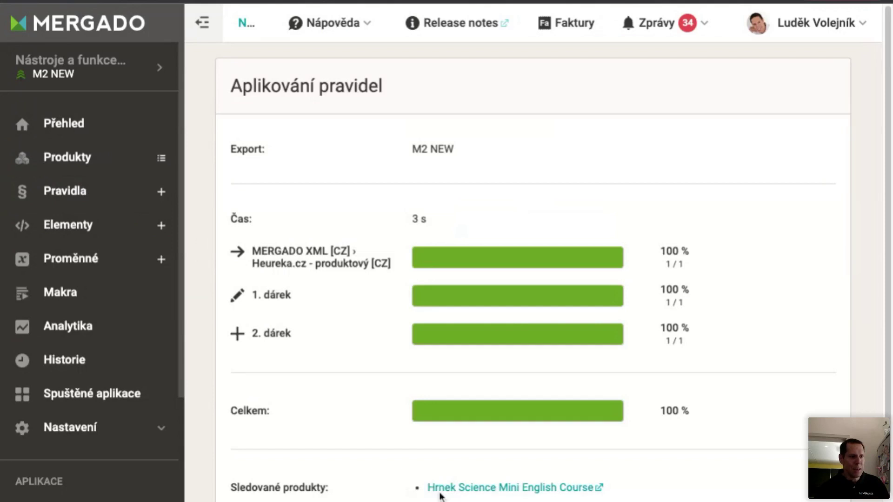
- Open the tracking report of Hrnek Science Mini English Course and examine the GIFT changes made by the two gift rules
left_click(468, 487)
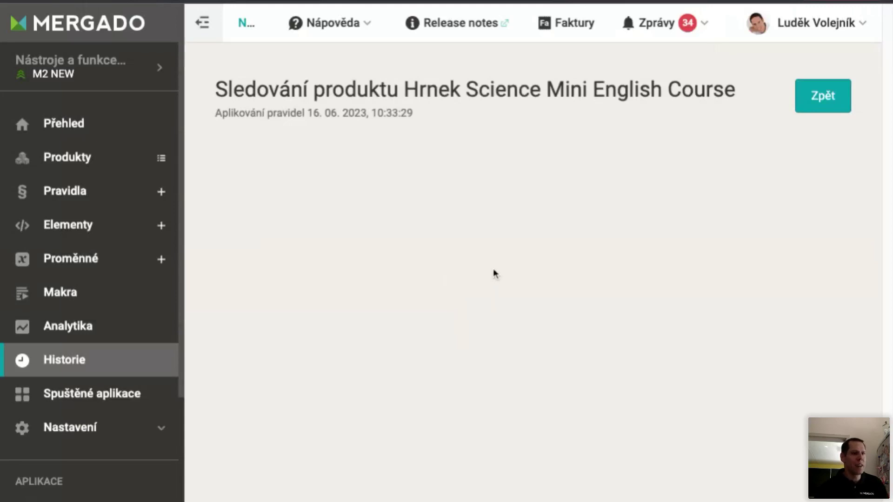
scroll(495, 273, "down", 5)
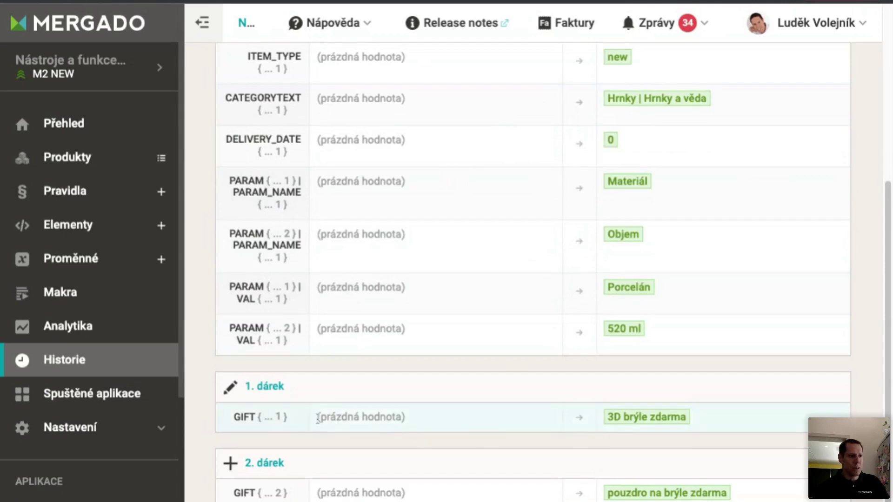
mouse_move(289, 420)
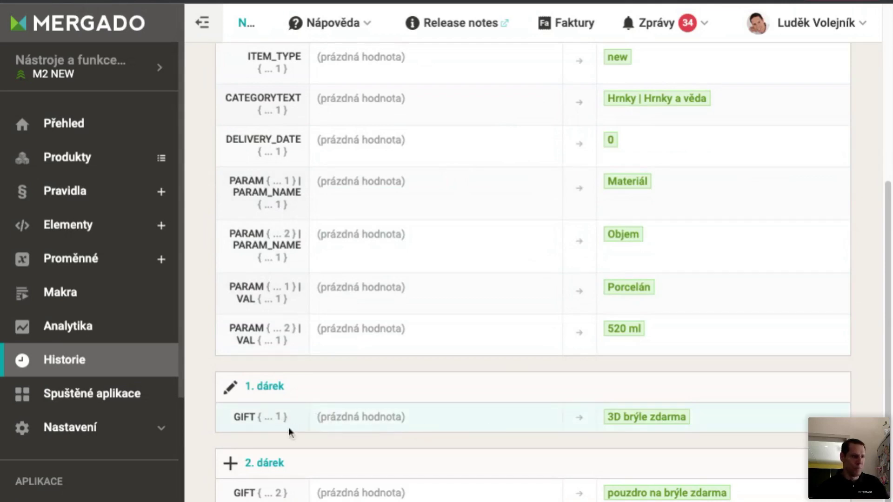
left_click(202, 22)
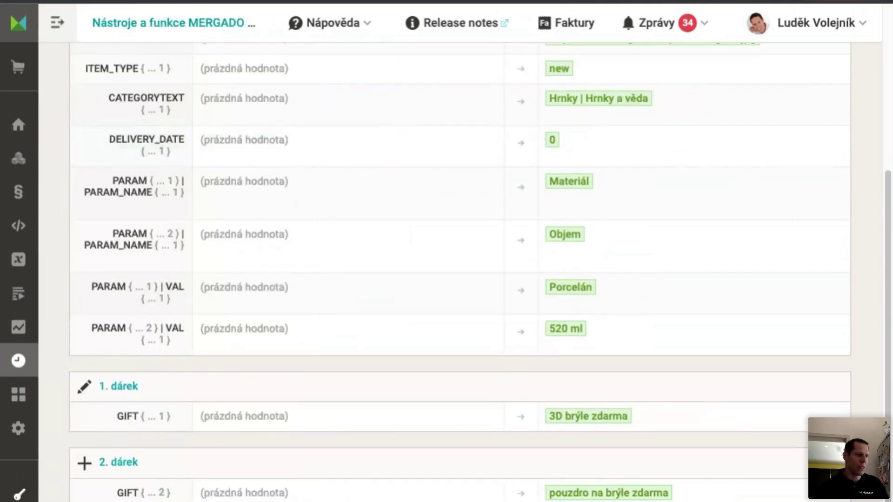
mouse_move(154, 424)
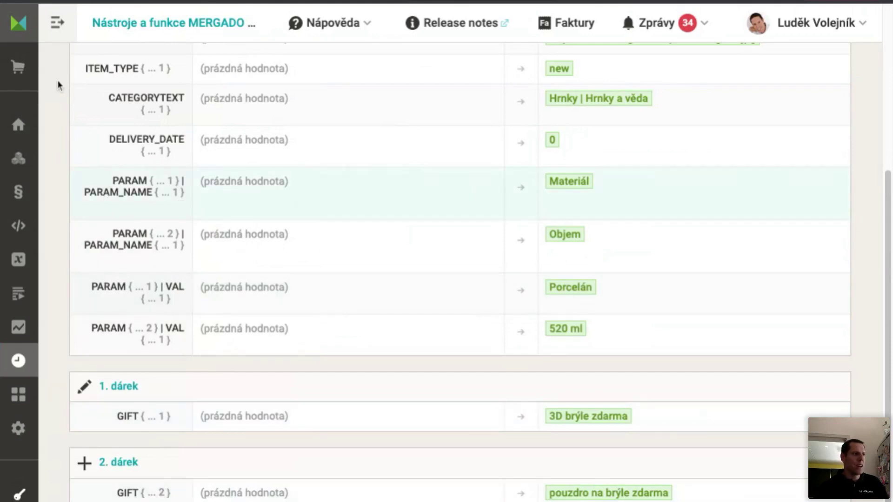
left_click(58, 22)
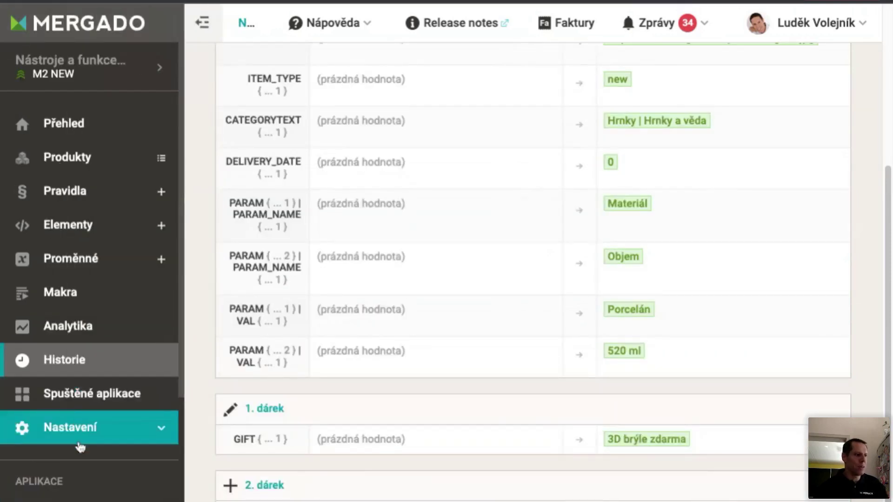
- Run a complete regeneration of the M2 NEW project's feed, covering all items, and finish the process
left_click(80, 433)
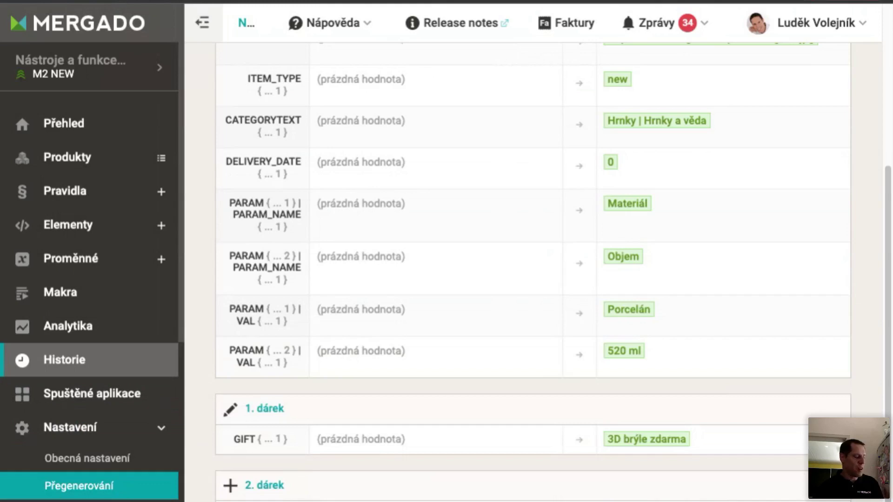
left_click(125, 492)
scroll(657, 434, "down", 5)
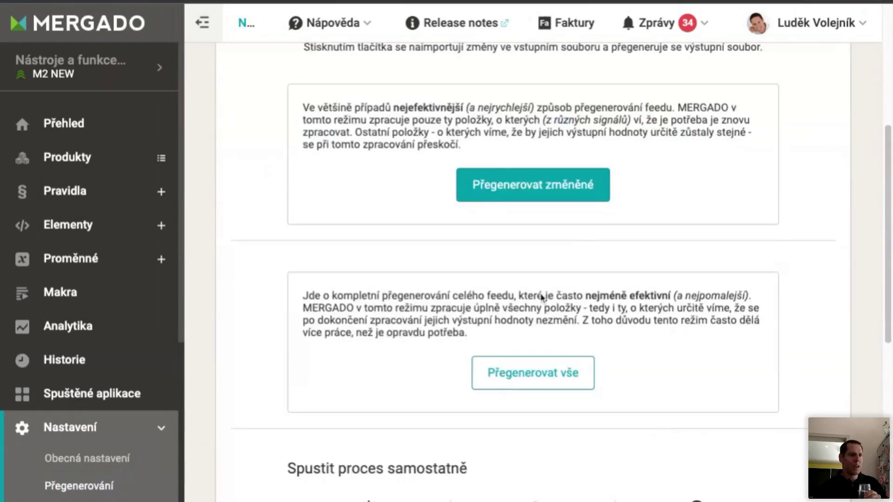
left_click(565, 379)
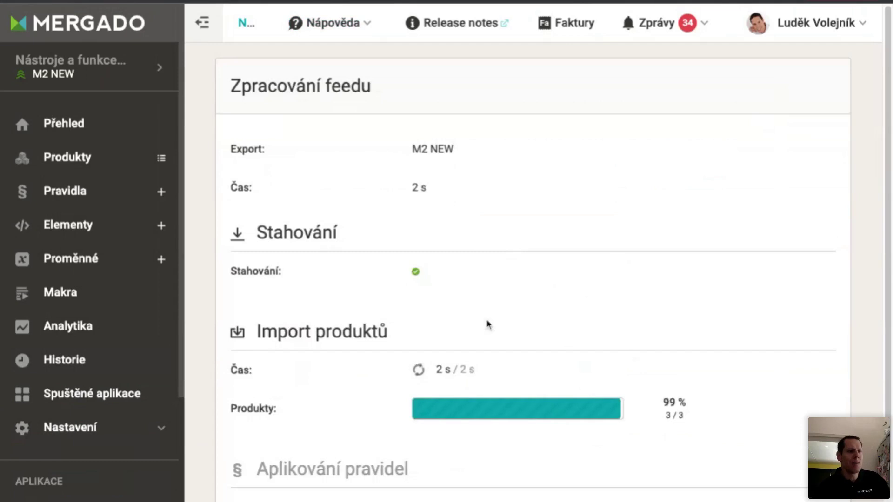
scroll(554, 330, "down", 2)
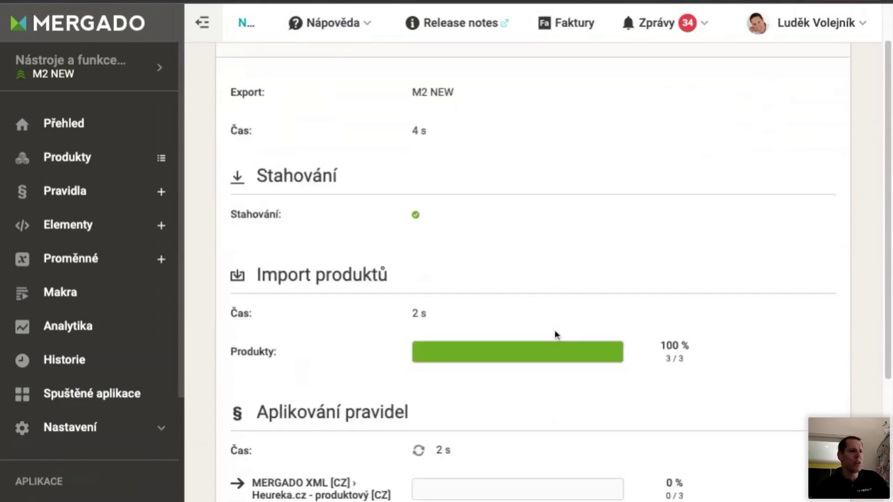
scroll(555, 330, "down", 4)
scroll(554, 330, "down", 2)
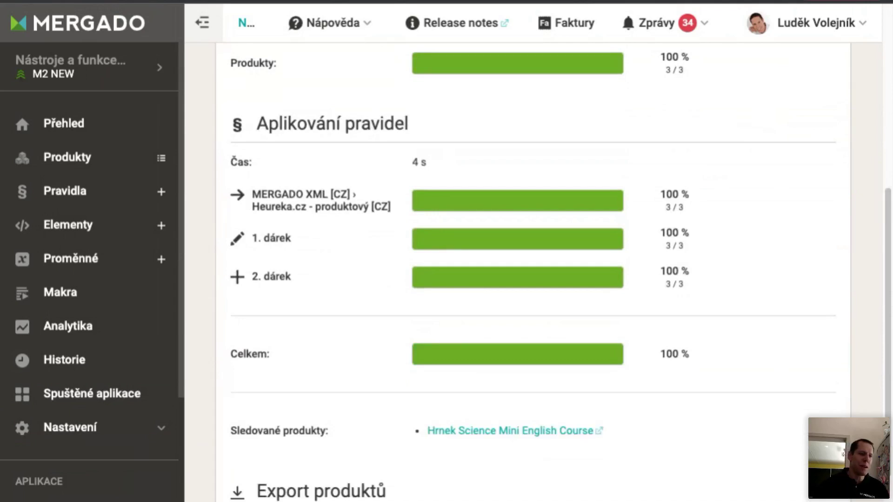
scroll(554, 330, "down", 3)
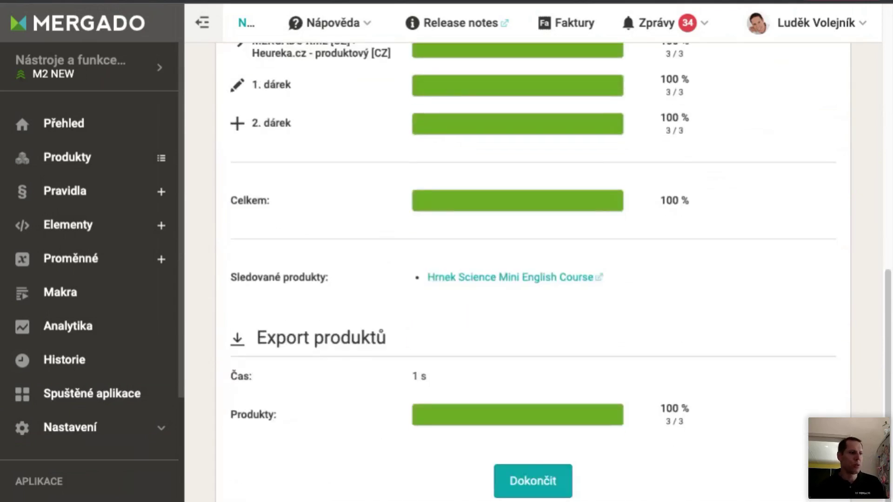
left_click(548, 491)
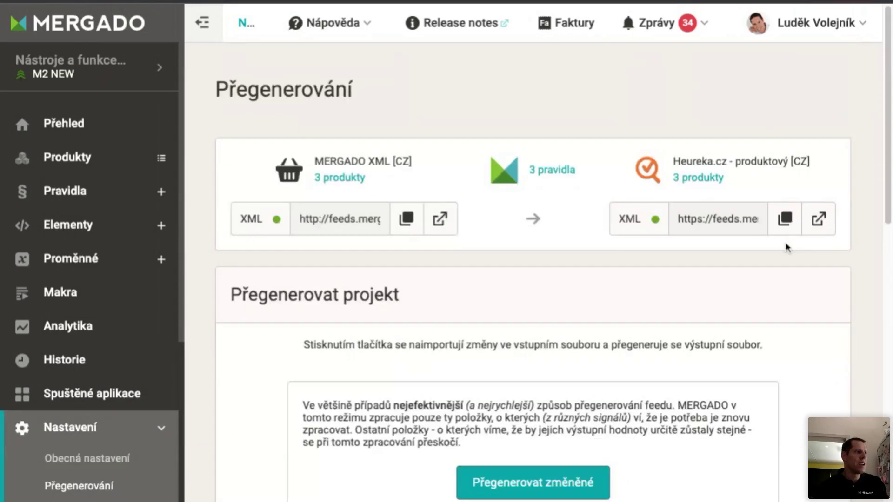
- Open the output Heureka.cz XML feed and check the GIFT elements of its first item
left_click(820, 222)
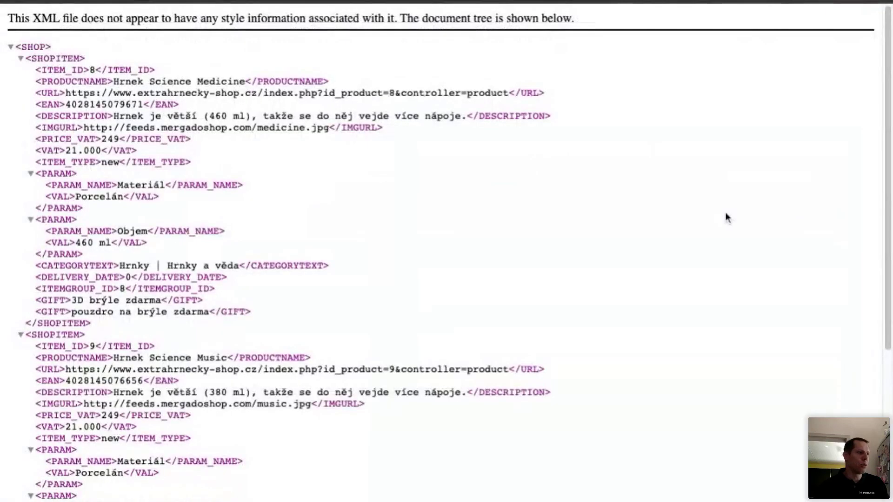
left_click_drag(114, 301, 251, 312)
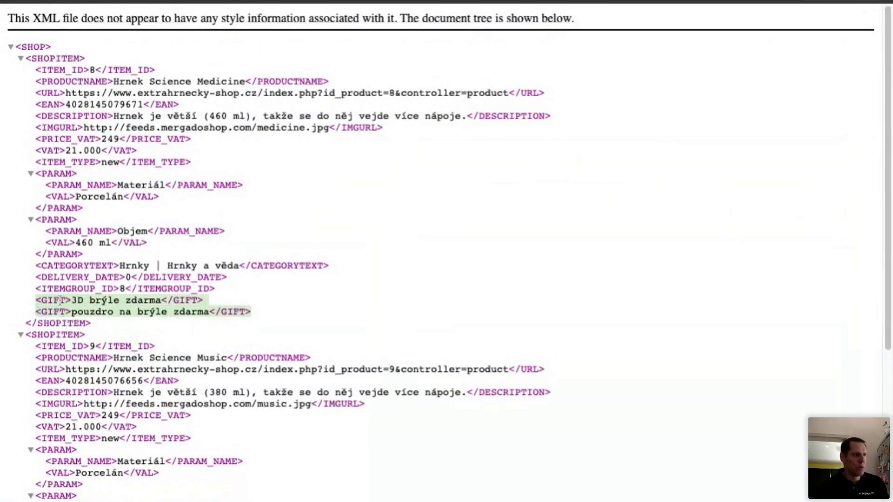
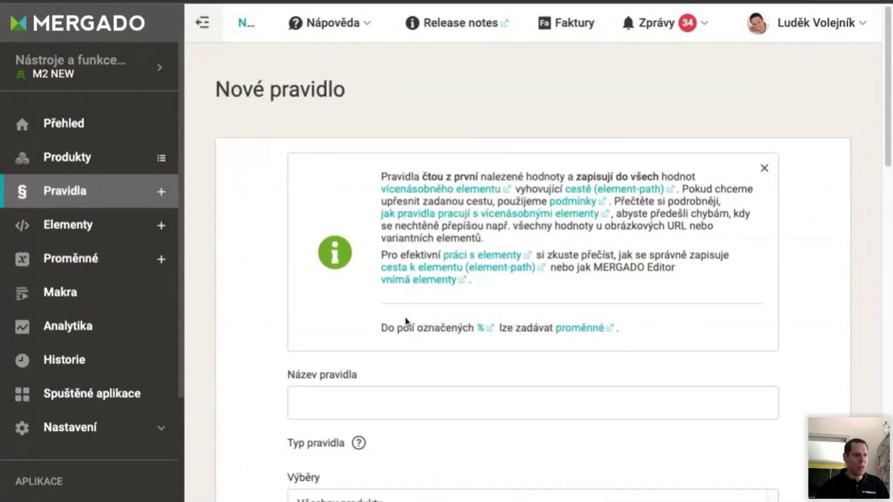
- Name the new Přepsat rule "3. dárek" and apply it to the Všechny produkty selection
scroll(418, 332, "down", 5)
left_click(411, 125)
scroll(414, 186, "up", 3)
left_click(415, 243)
type("3. dárek")
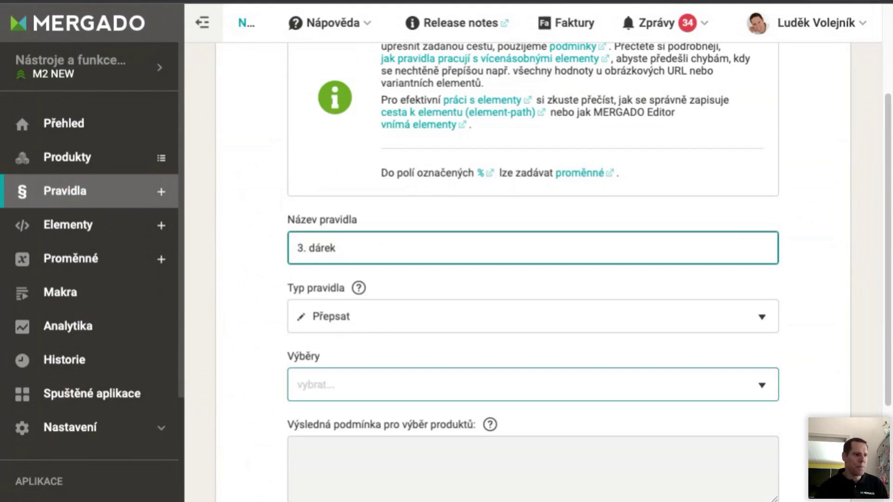
left_click(320, 385)
left_click(339, 424)
left_click(241, 422)
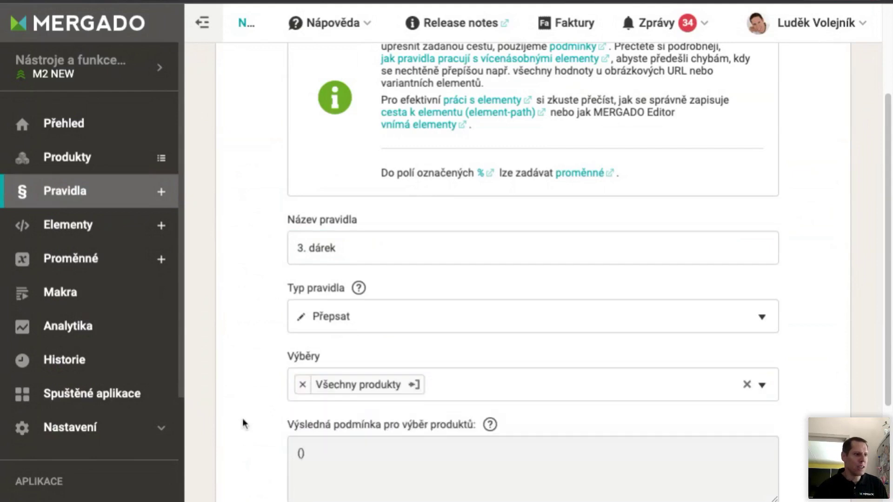
scroll(347, 392, "down", 3)
left_click(377, 463)
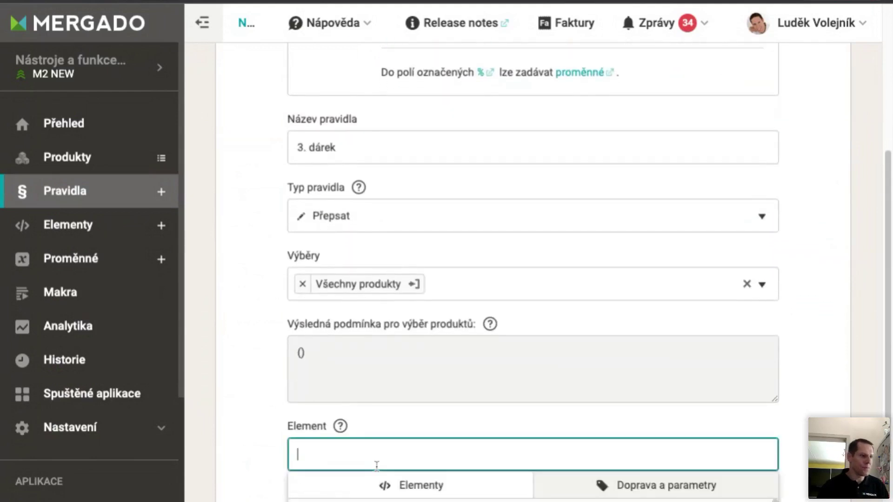
type("GIFT {}")
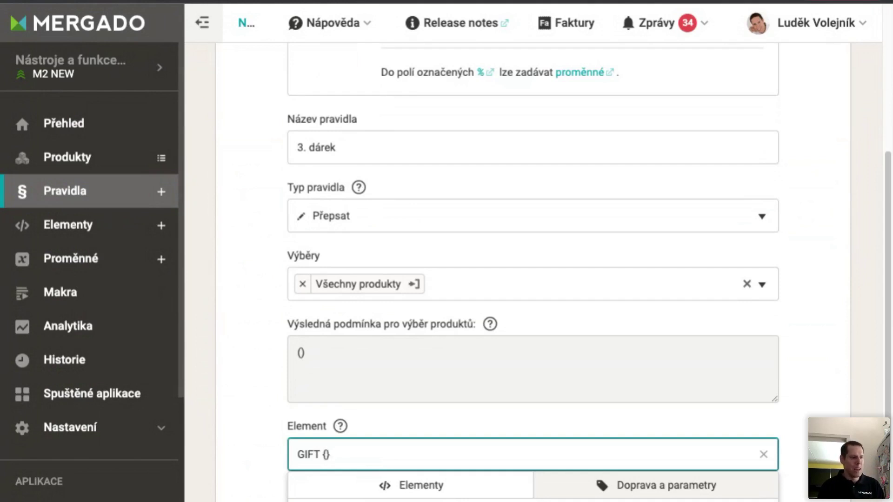
type("@@POSITION =")
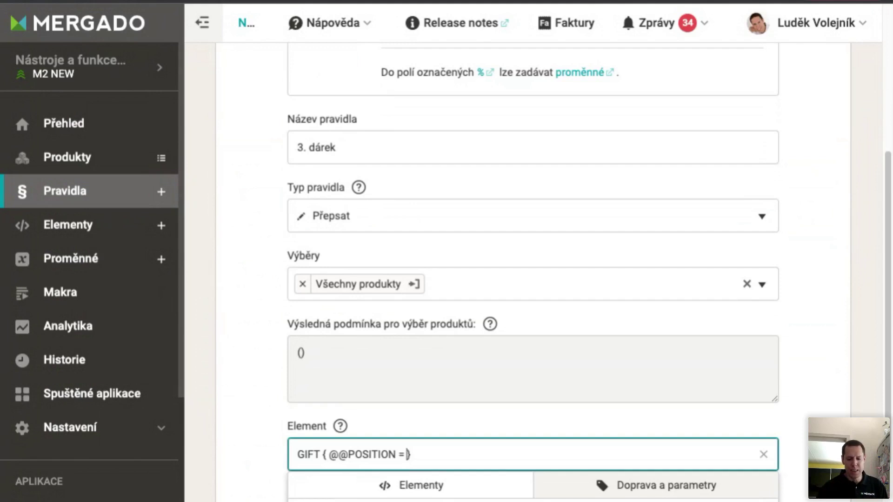
type(" 3")
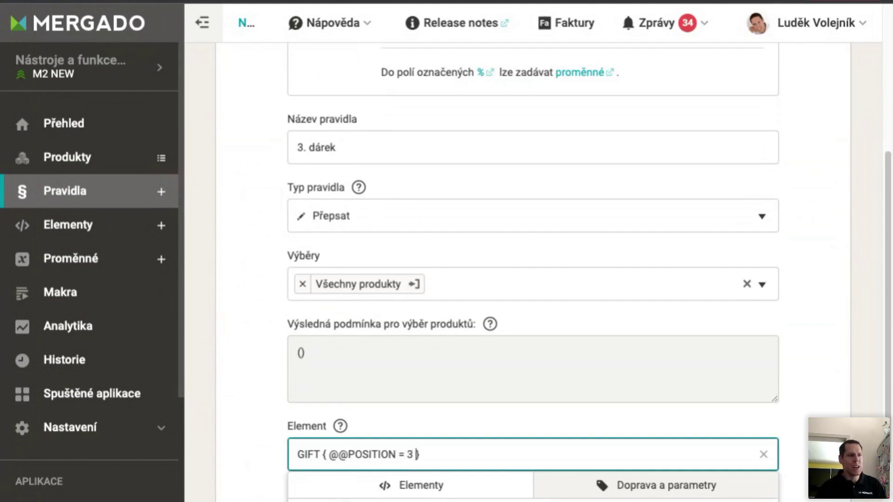
left_click(406, 454)
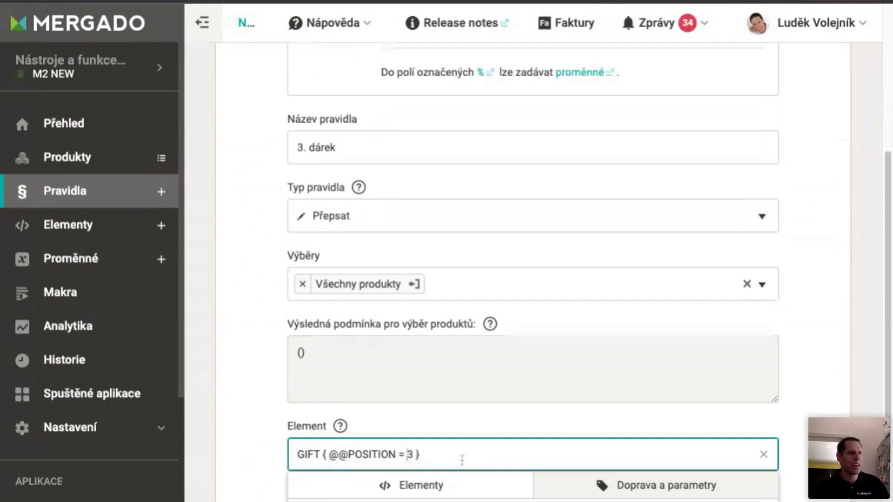
left_click(262, 466)
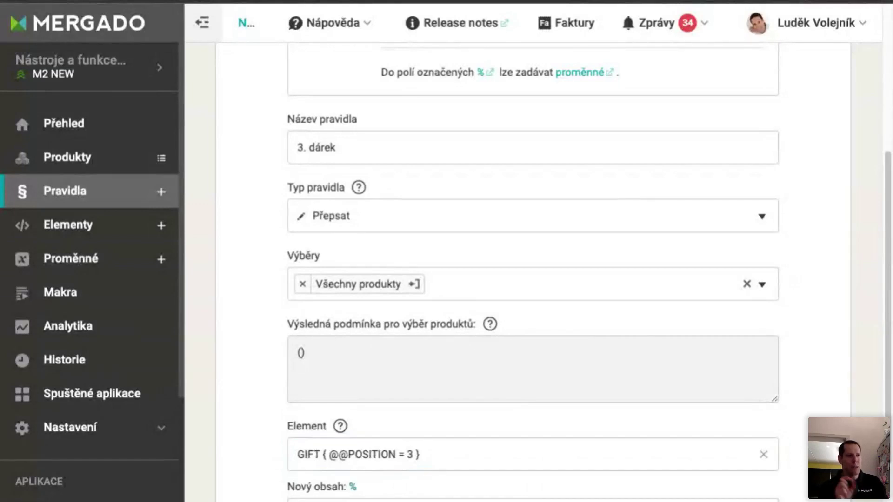
left_click(320, 460)
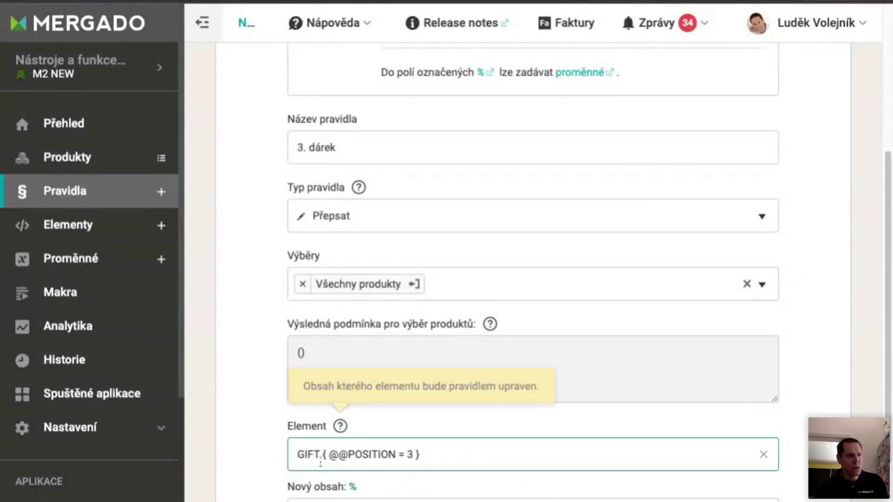
- Set the new content of the "3. dárek" rule to "třetí dárek už nebude :-)" and save the rule
left_click(251, 492)
left_click(406, 498)
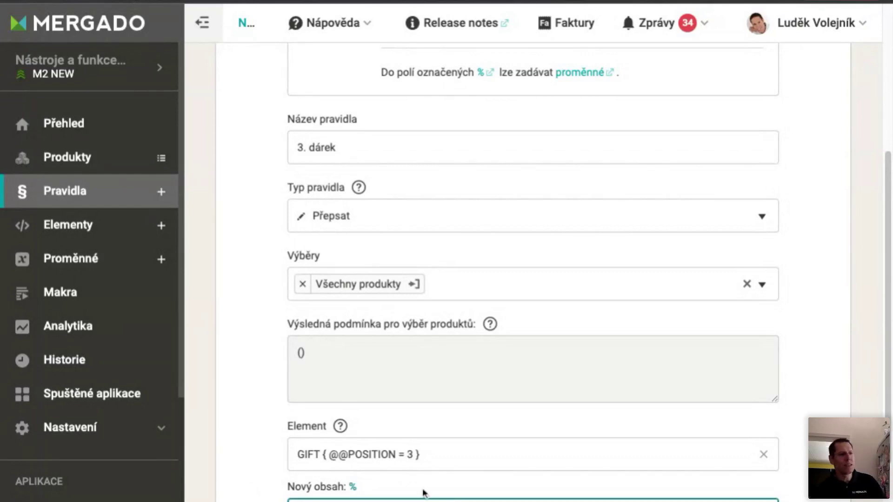
scroll(425, 493, "down", 2)
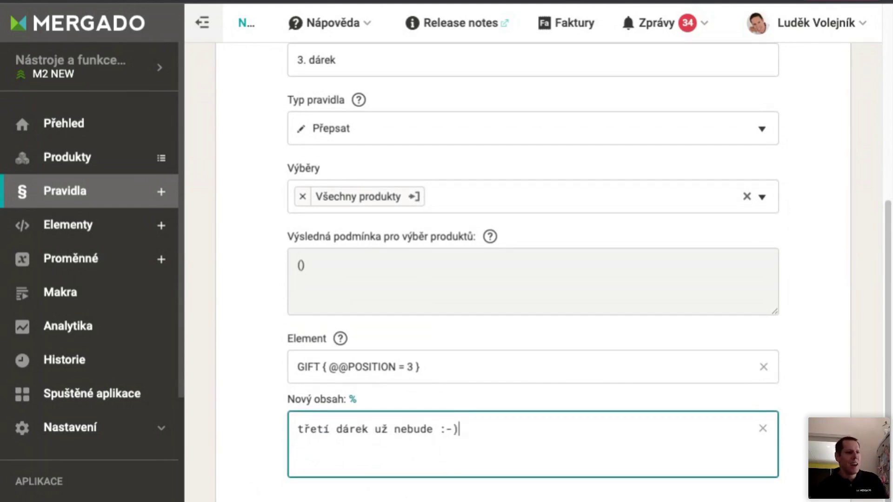
key("Tab")
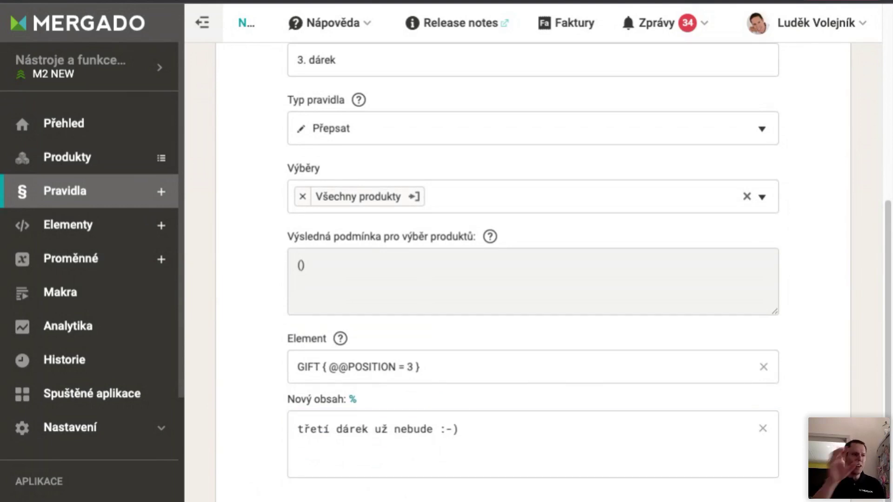
key("Return")
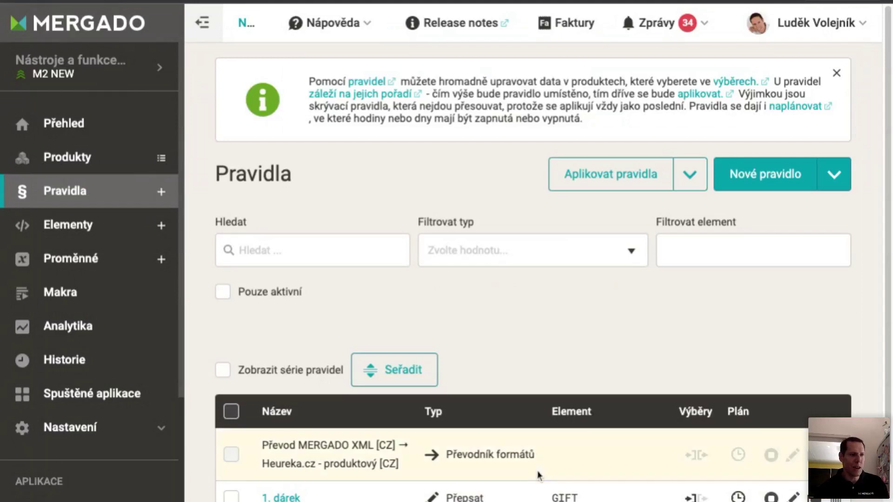
- Review the gift rules in the rules list, focusing on the rule type of "2. dárek"
scroll(481, 473, "down", 2)
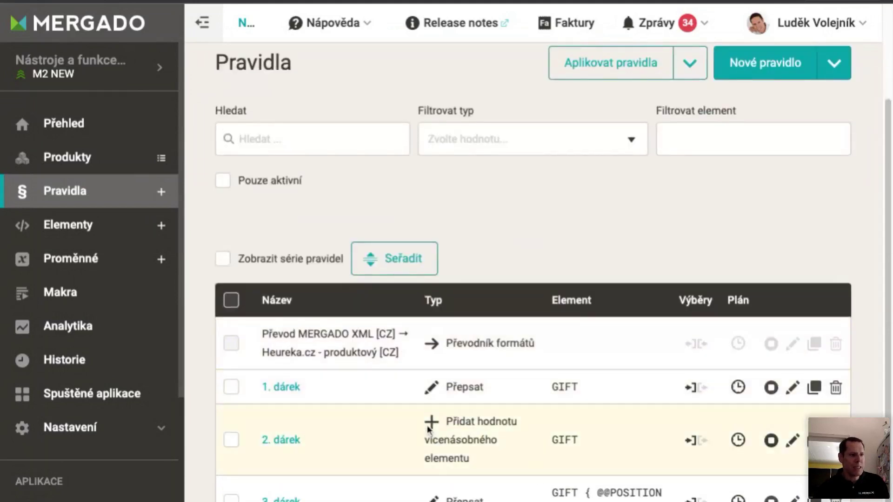
left_click_drag(446, 421, 499, 443)
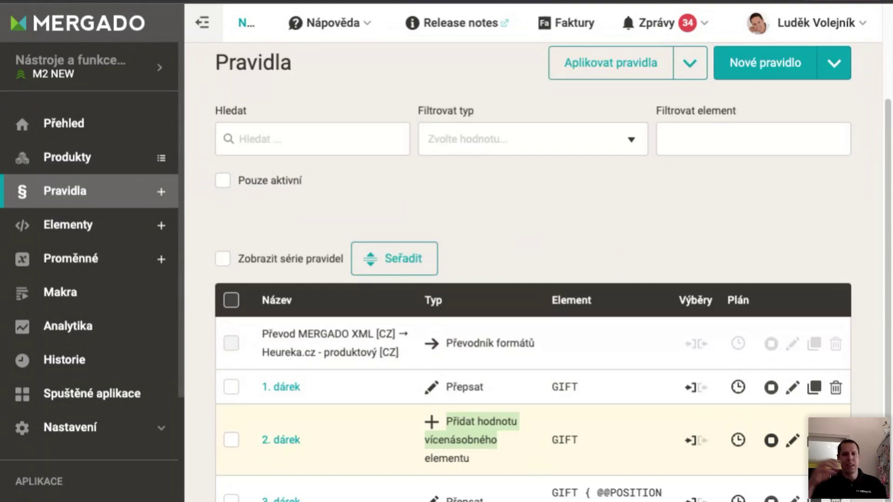
left_click(460, 458)
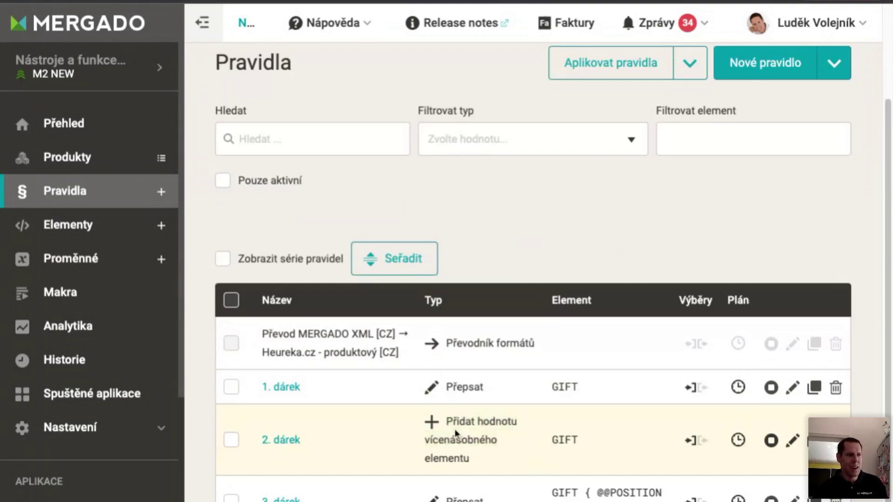
left_click(452, 415, "shift")
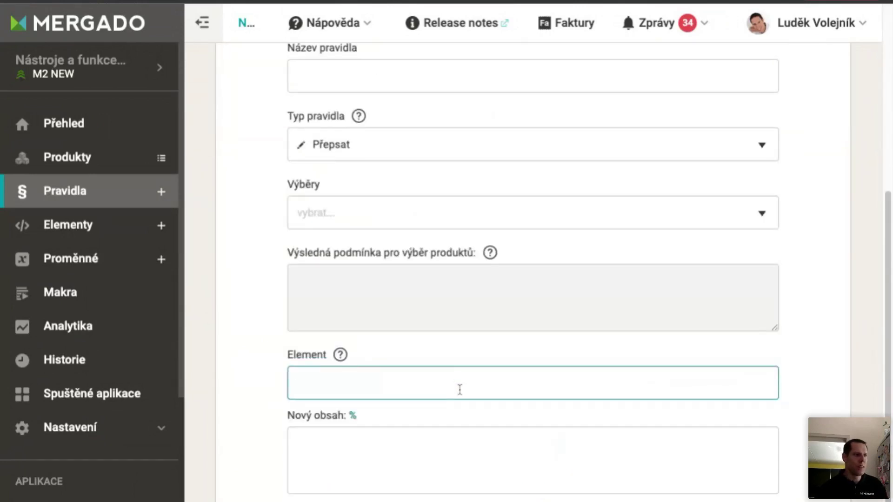
left_click(459, 389)
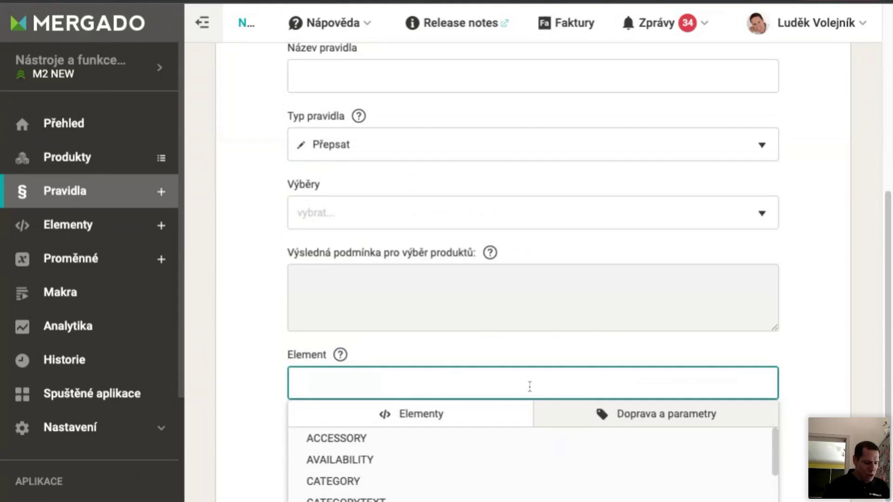
type("PARAM")
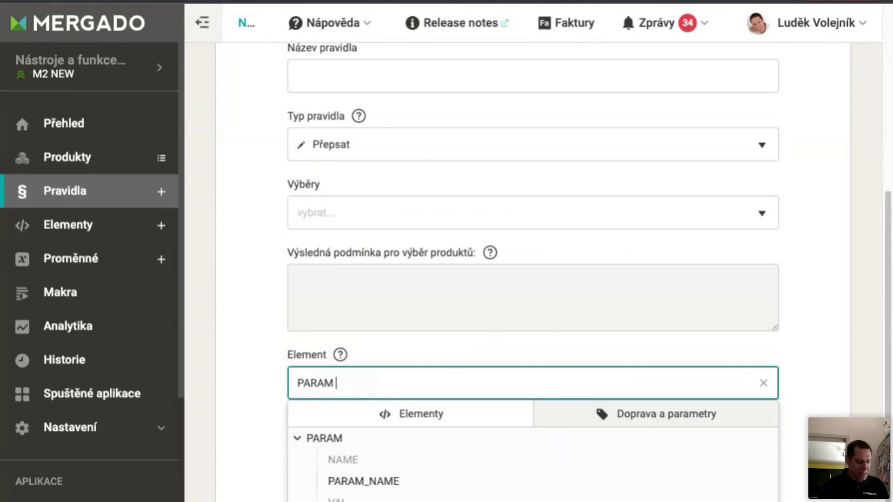
type("| VAL")
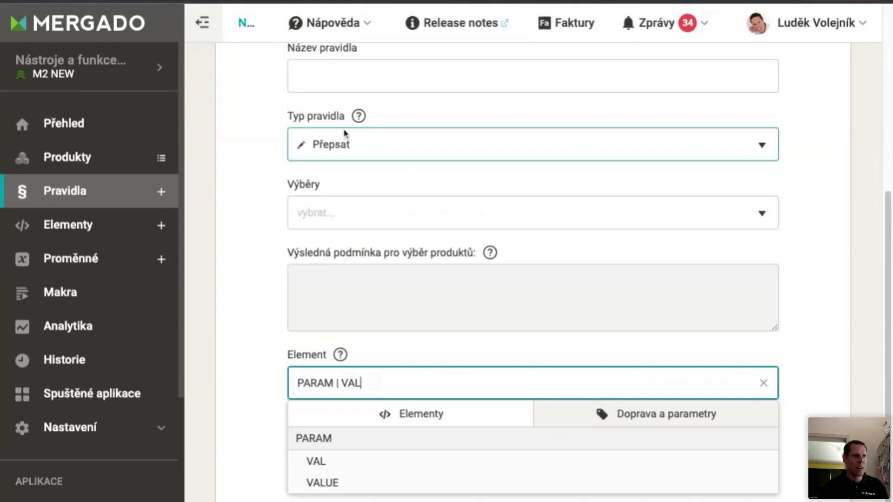
mouse_move(358, 116)
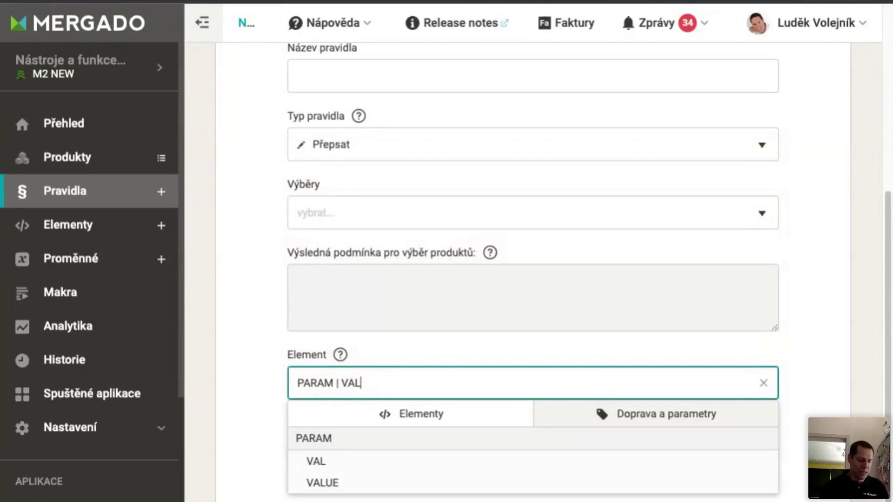
type("{}")
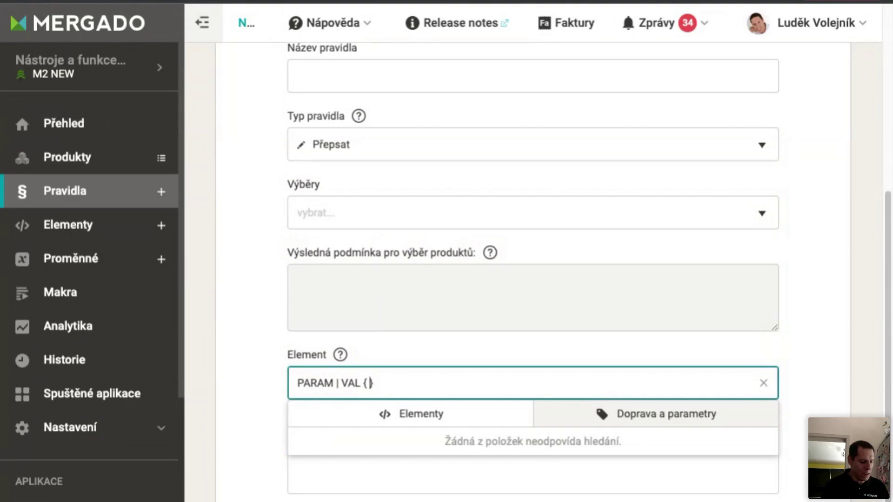
type("@@")
type("POSITIO")
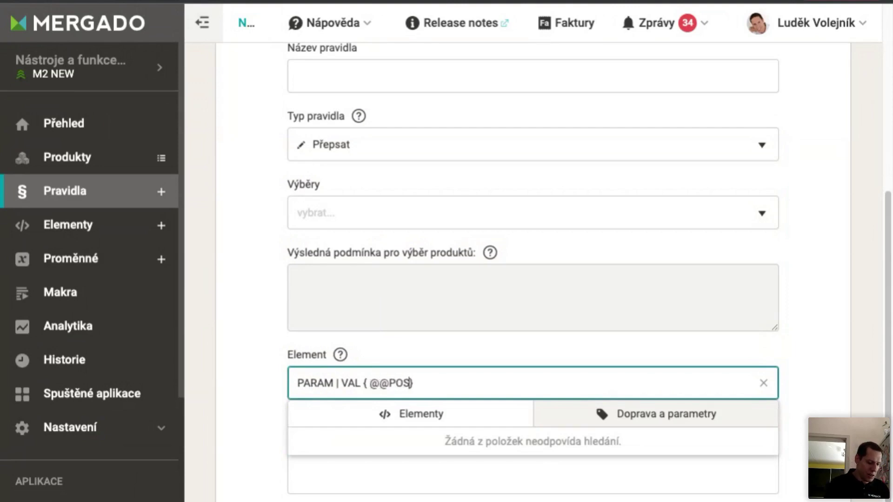
type("N = ")
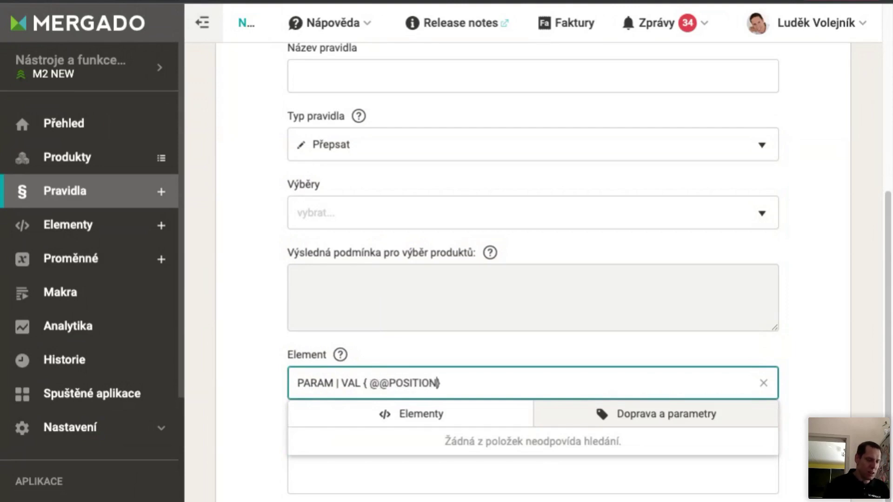
type("2")
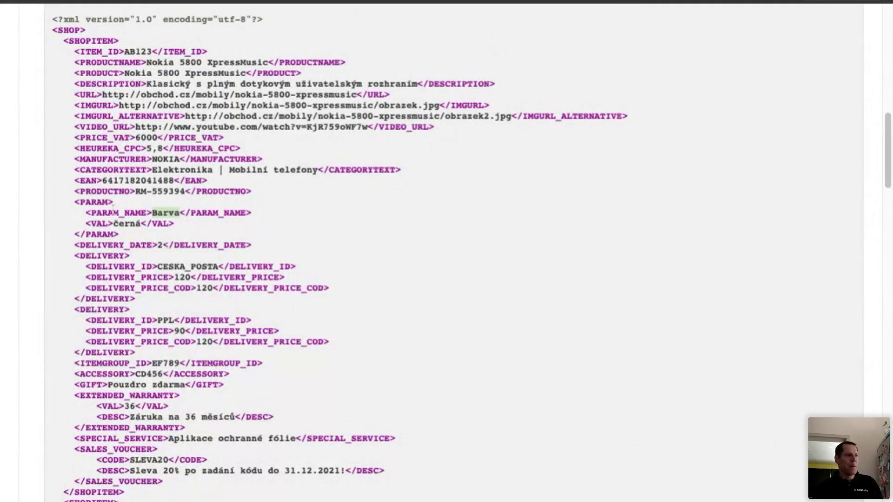
- Check PARAM in the Heureka sample feed and add the condition { PARAM_NAME = "Barva" } to PARAM in the rule's element path
left_click(96, 201)
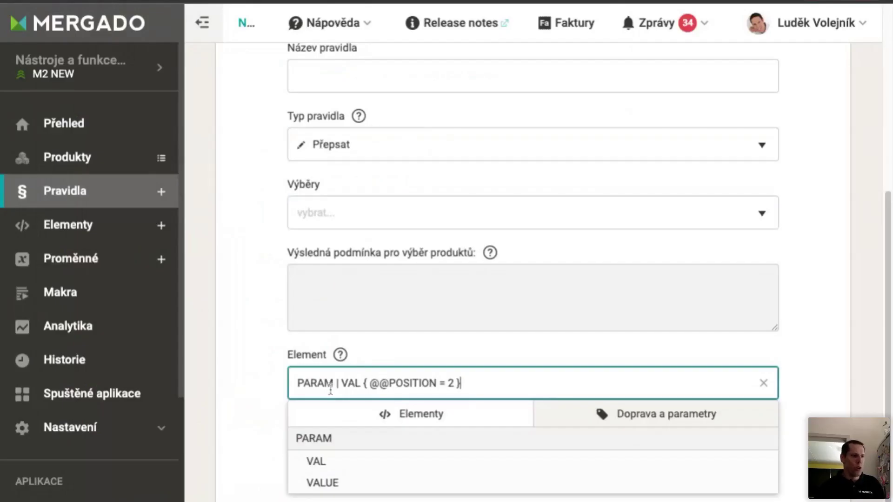
left_click(333, 383)
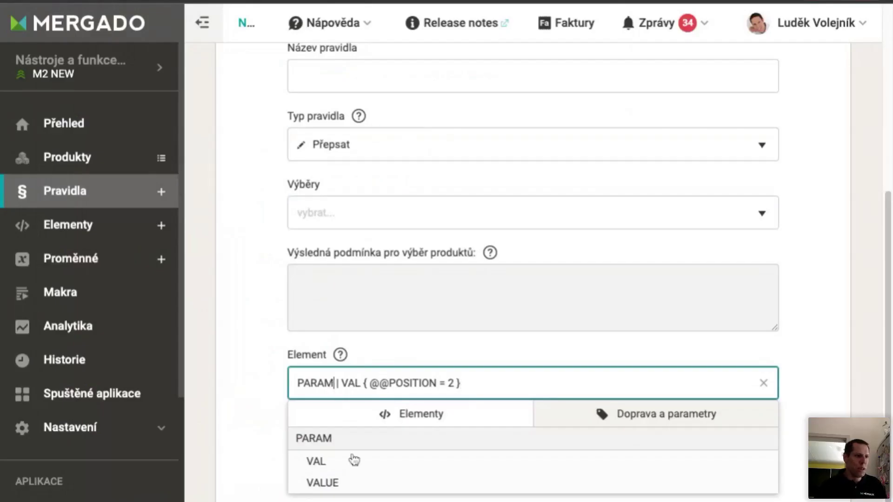
type("[]")
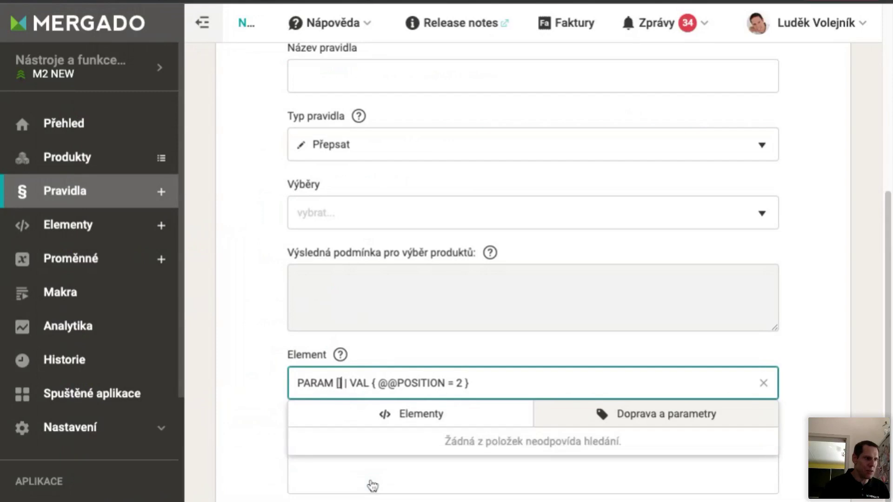
key("BackSpace")
type("{")
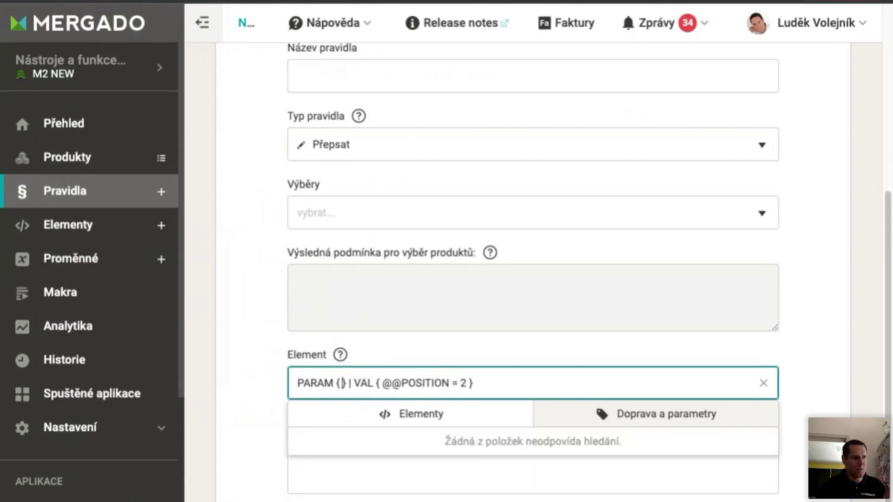
type("PARAM_NAME = \"\"")
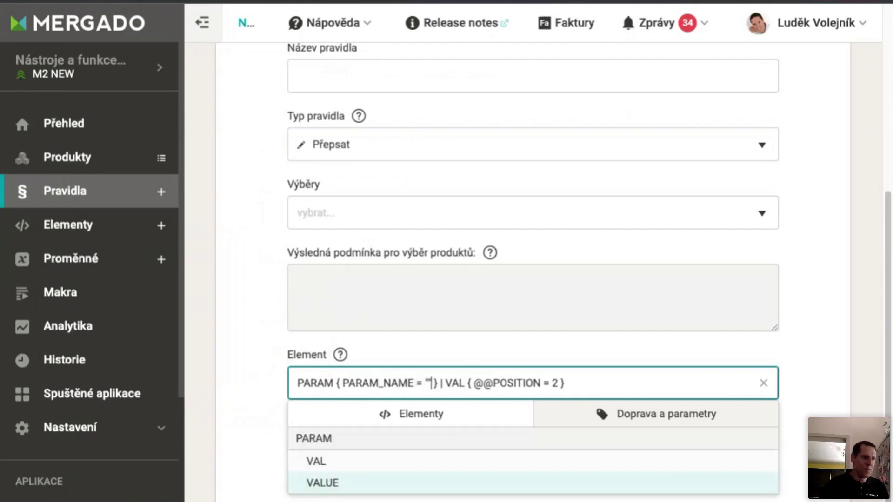
type("Barva")
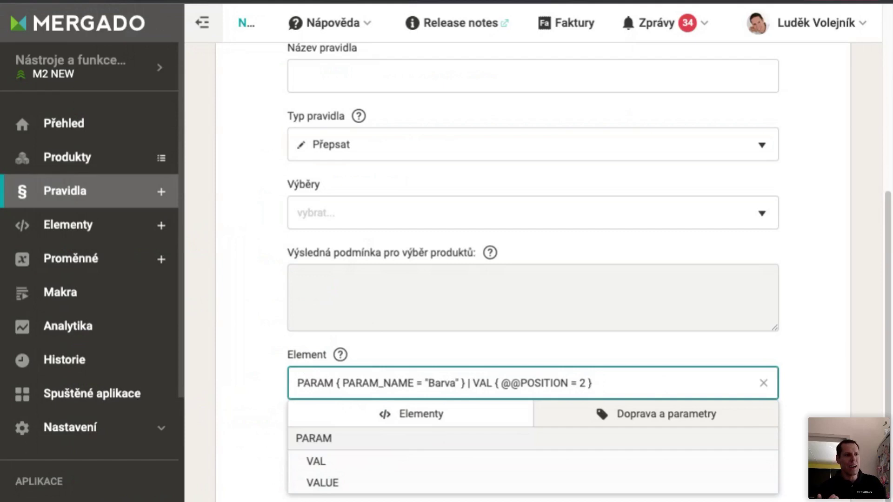
- Examine the parts of the element path one by one: PARAM, its name condition, VAL and the position condition
double_click(315, 383)
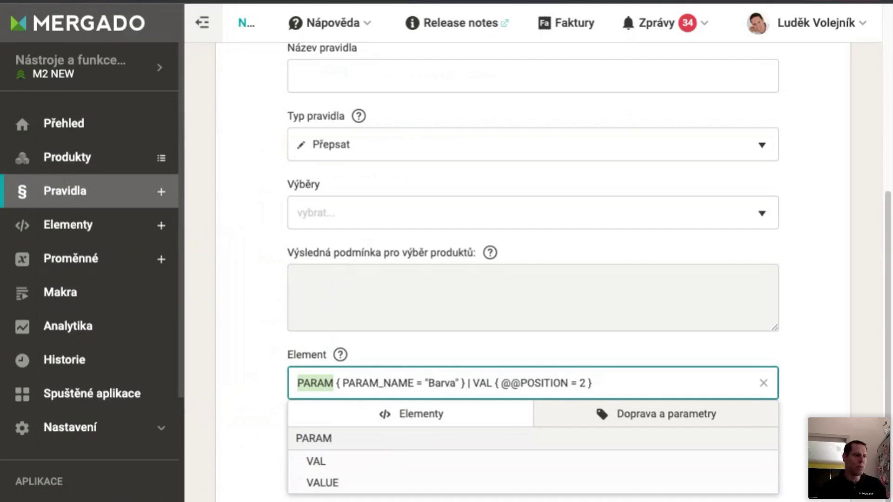
left_click(336, 383)
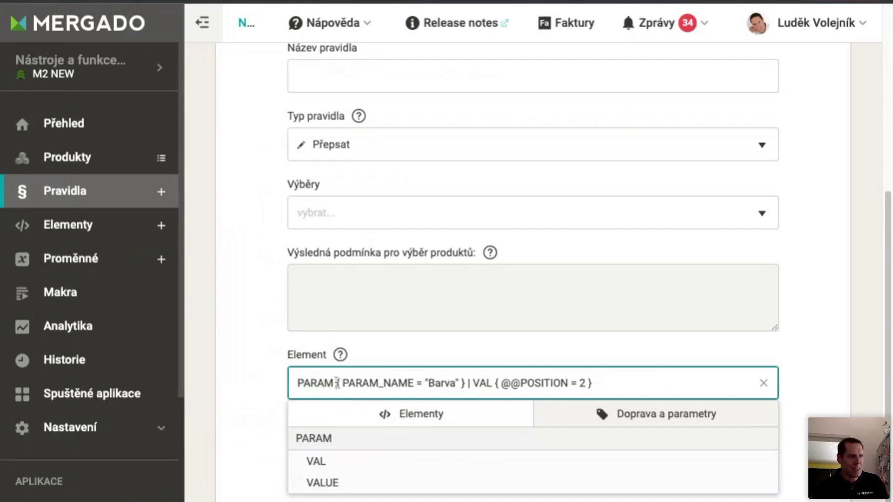
left_click_drag(336, 383, 465, 384)
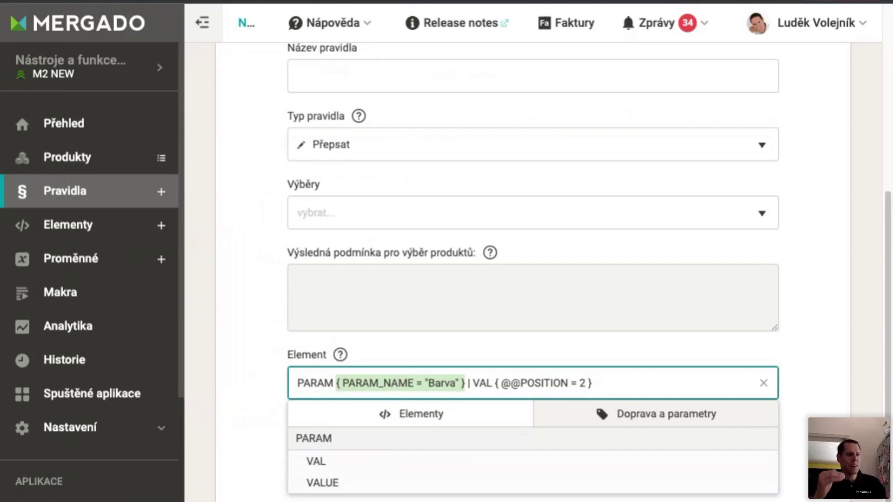
left_click(482, 384)
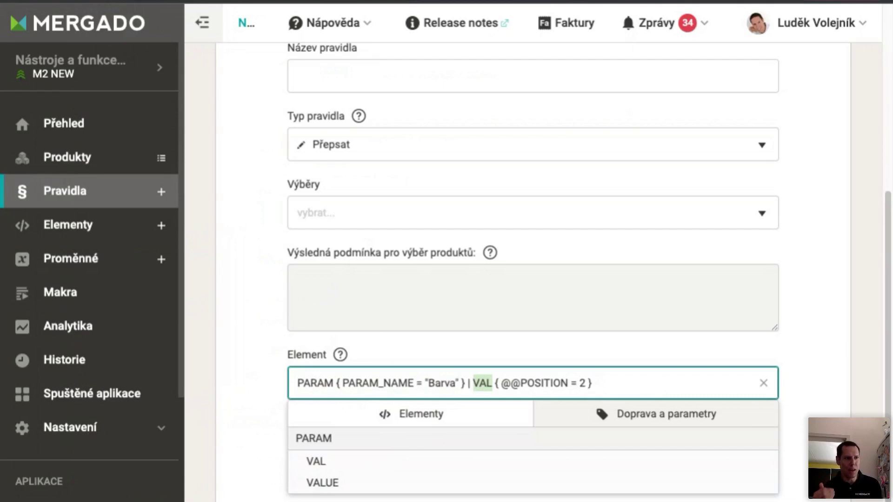
left_click(496, 384)
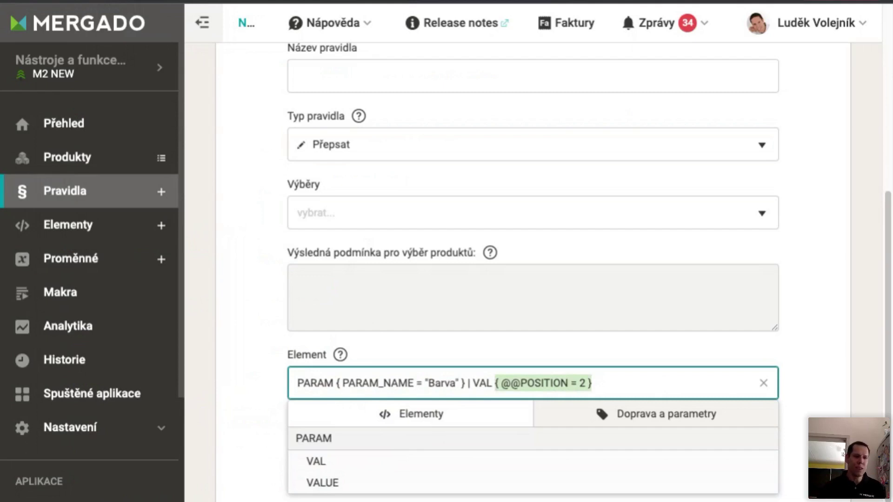
left_click(255, 417)
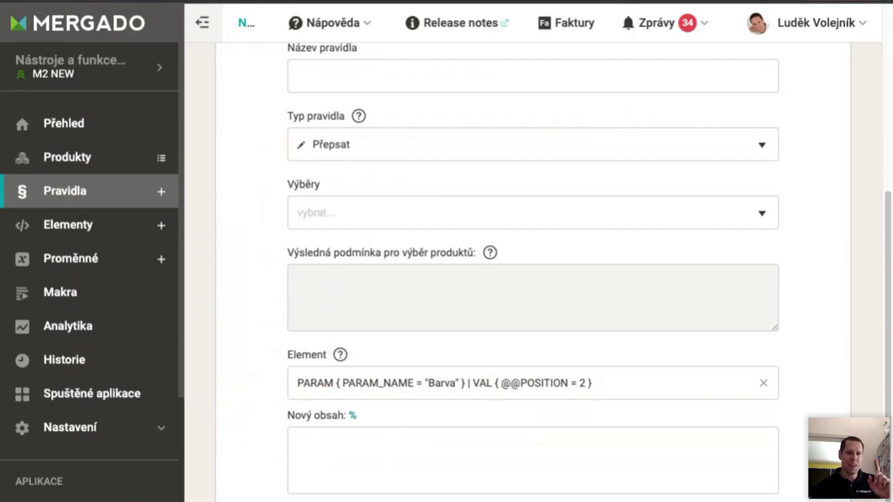
- Open the GIFT section of the Heureka XML specification and examine the ID attribute in its sample code
left_click(603, 67)
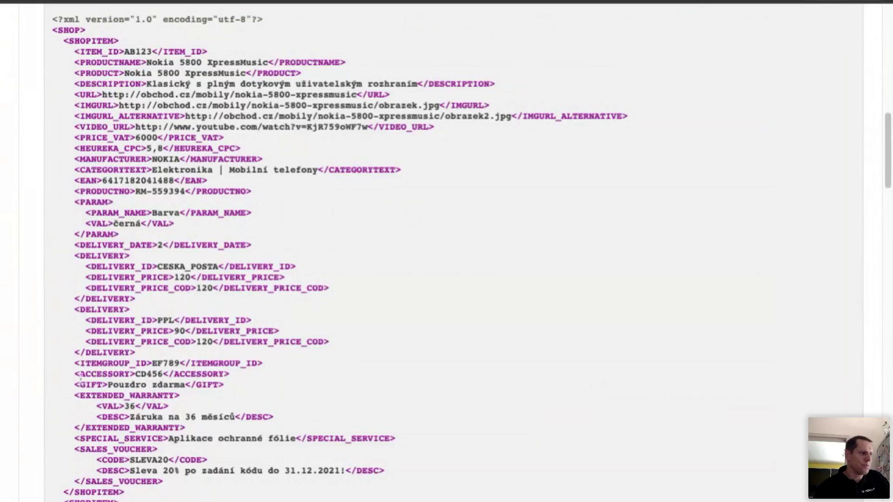
key("super+w")
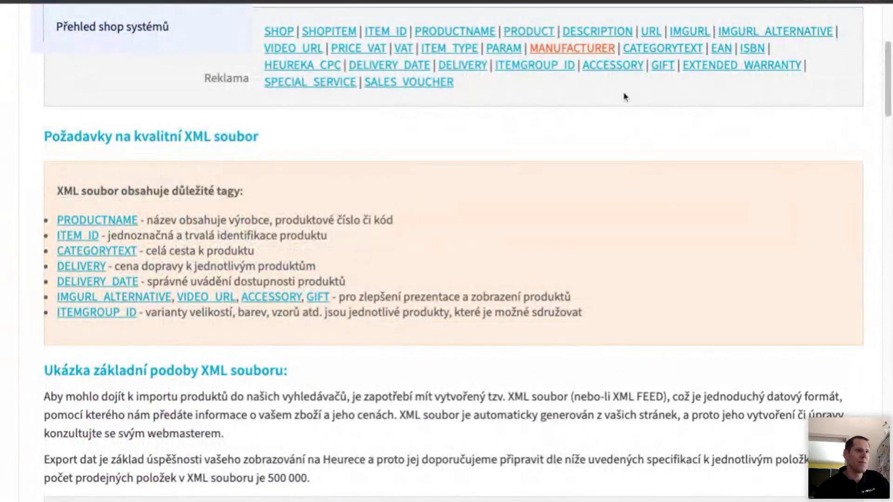
scroll(672, 82, "down", 8)
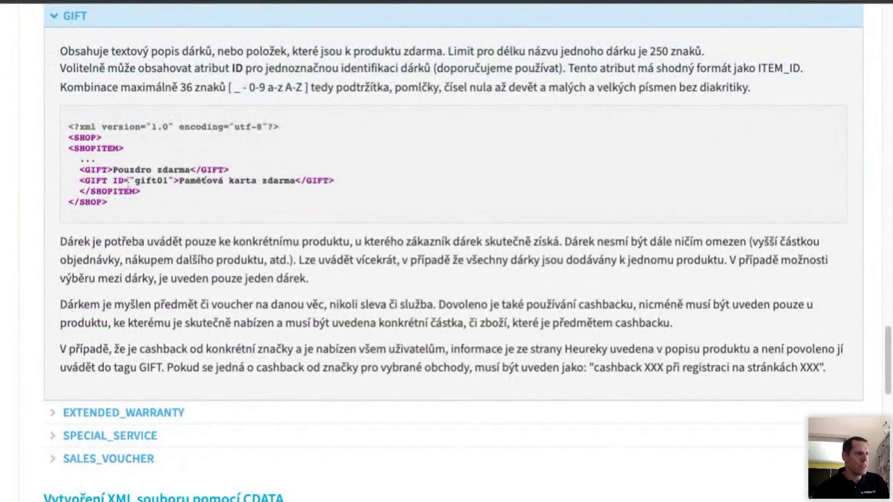
left_click_drag(112, 181, 173, 182)
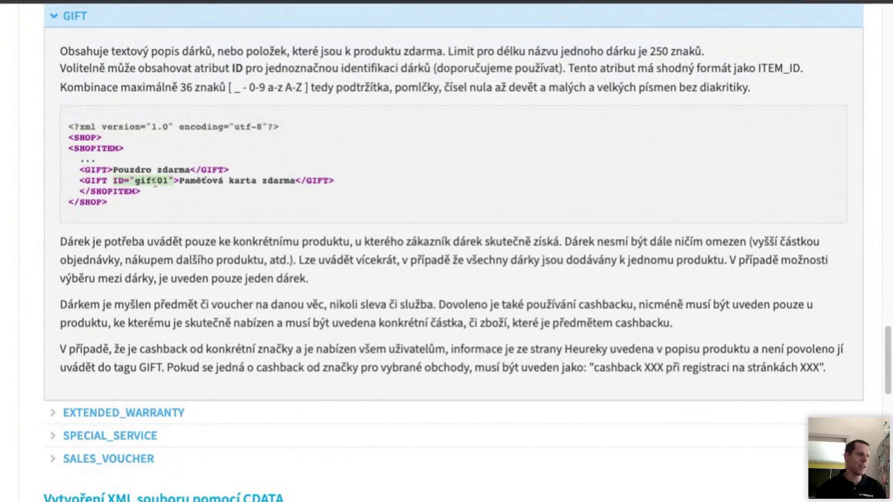
left_click(130, 183)
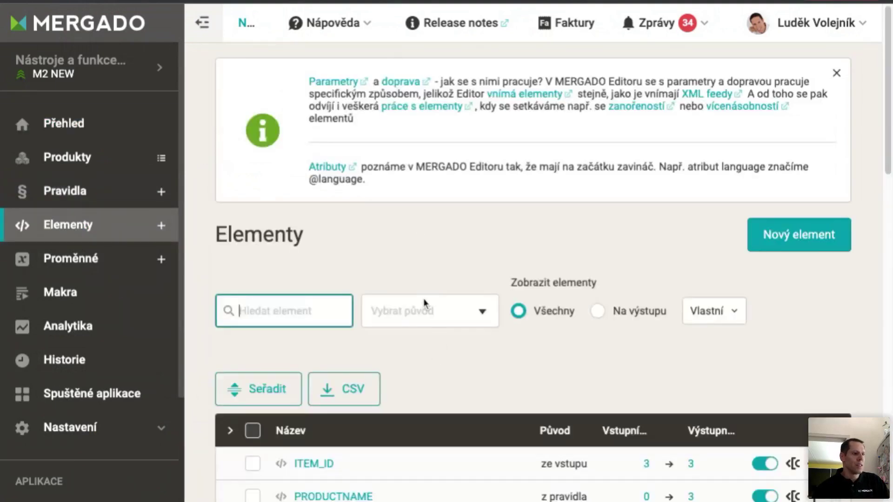
- Find GIFT in M2 NEW's element list and expand it to show its nested attribute
scroll(424, 303, "down", 6)
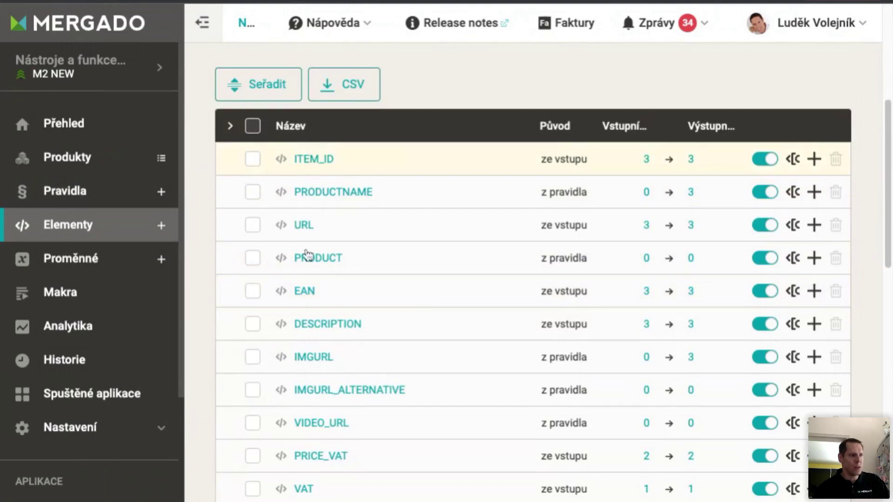
scroll(520, 295, "down", 10)
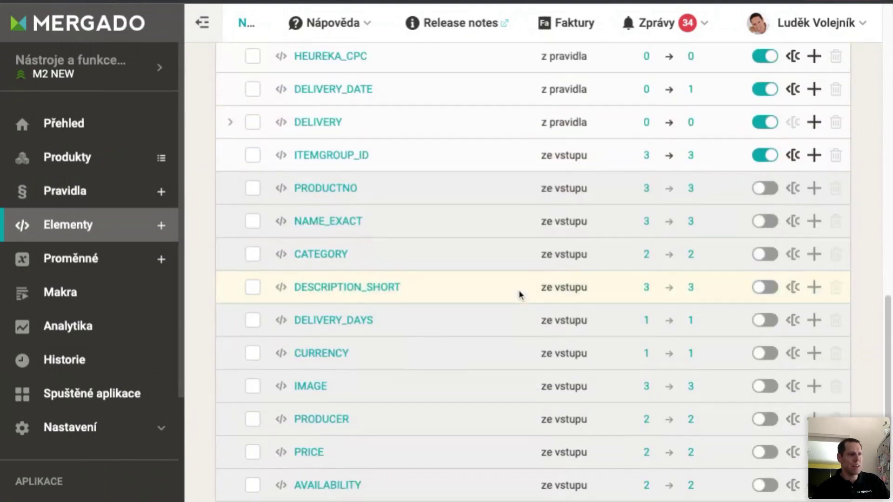
scroll(520, 295, "down", 6)
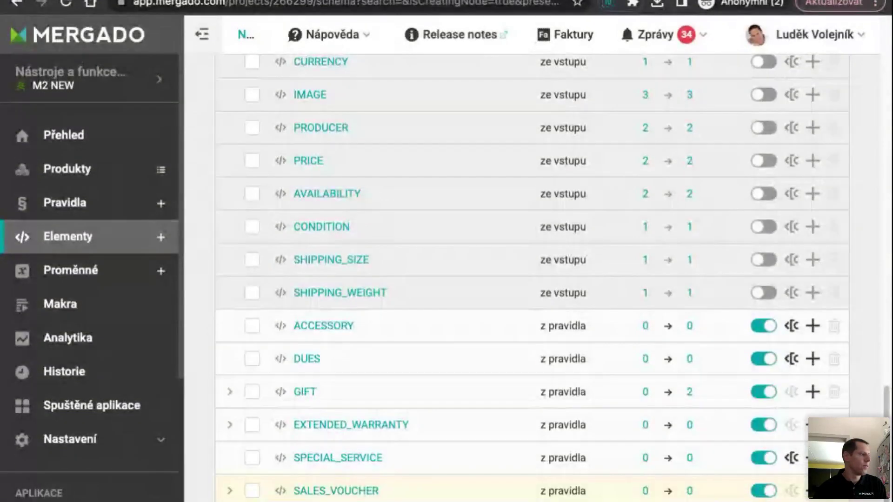
scroll(638, 391, "down", 1)
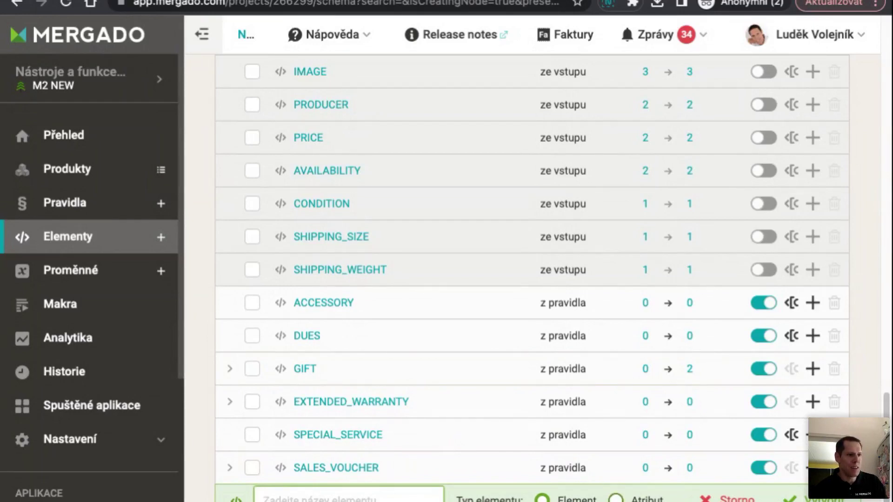
left_click(229, 369)
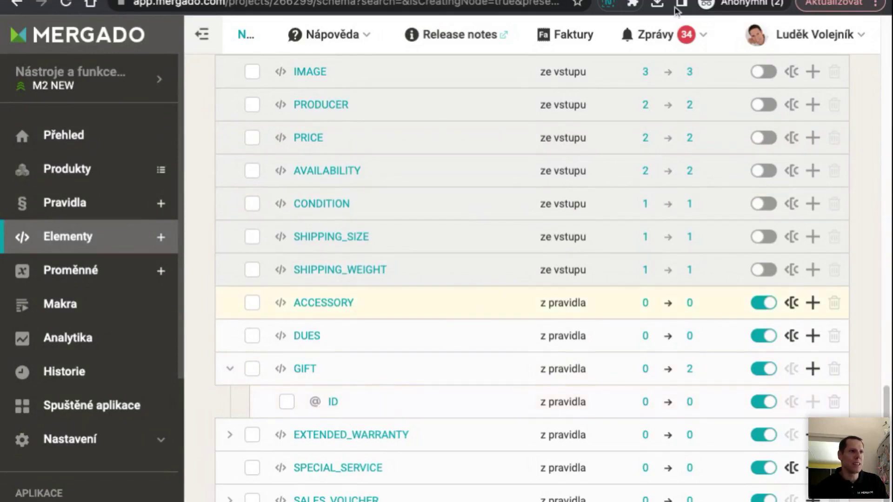
- Examine the ID attribute and its value gift01 in the GIFT sample code of the Heureka specification, and return to MERGADO
key("ctrl+Tab")
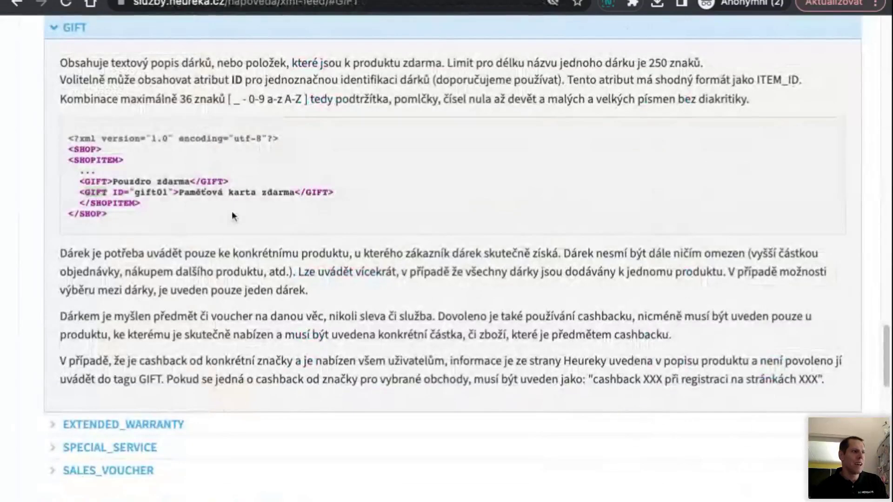
left_click_drag(114, 192, 167, 192)
left_click_drag(113, 192, 173, 192)
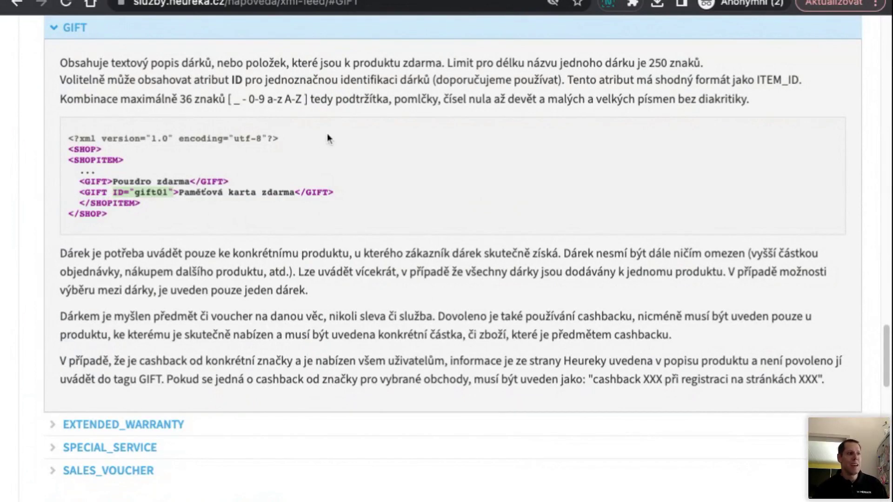
left_click(147, 192)
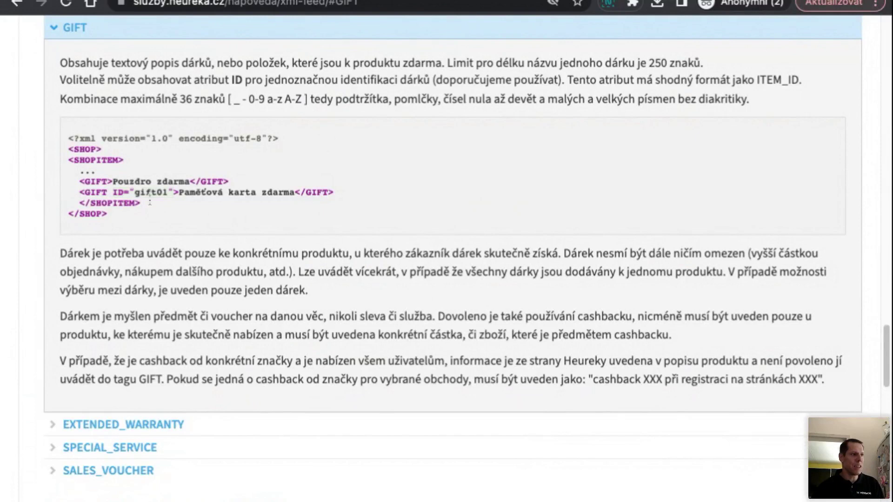
double_click(147, 193)
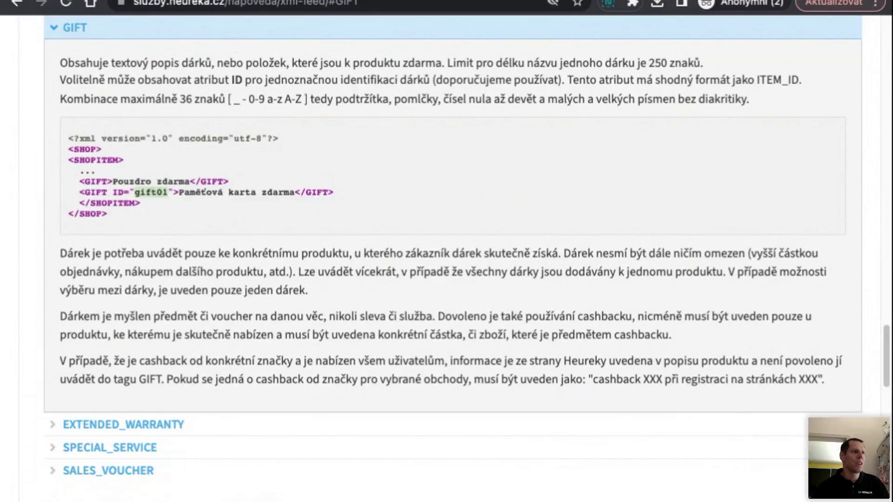
key("ctrl+Tab")
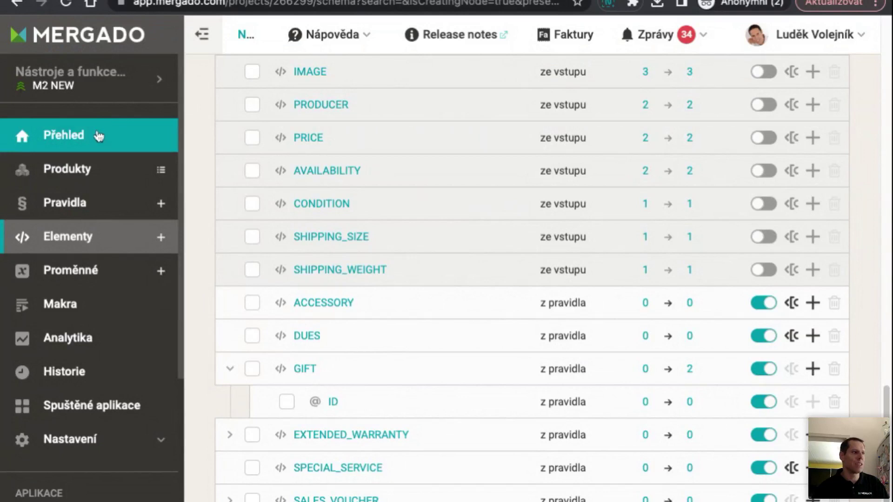
- Open the rules of the M2 ukázky export from the e-shop's export list and find the gift rules
left_click(242, 36)
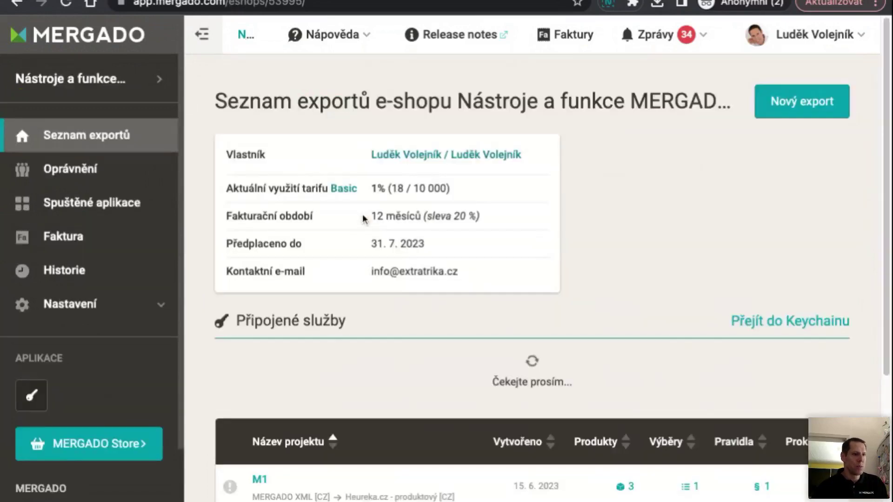
scroll(397, 264, "down", 3)
scroll(391, 263, "down", 3)
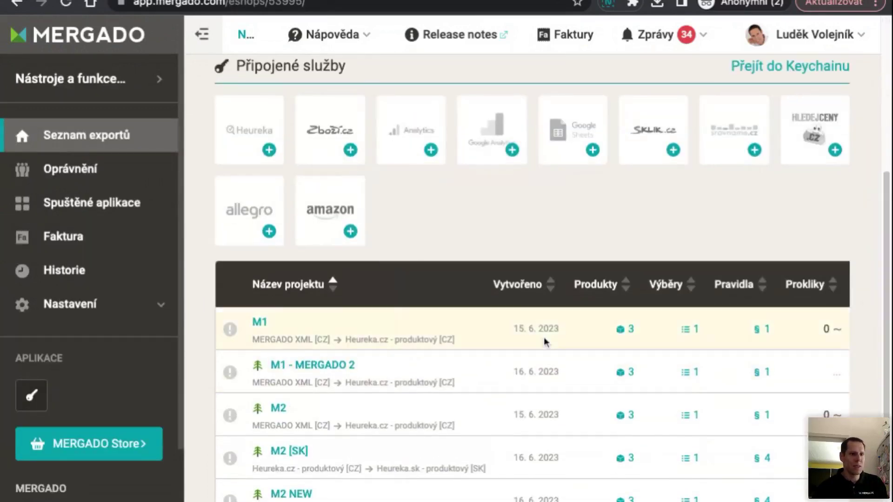
scroll(544, 341, "down", 2)
left_click(762, 450)
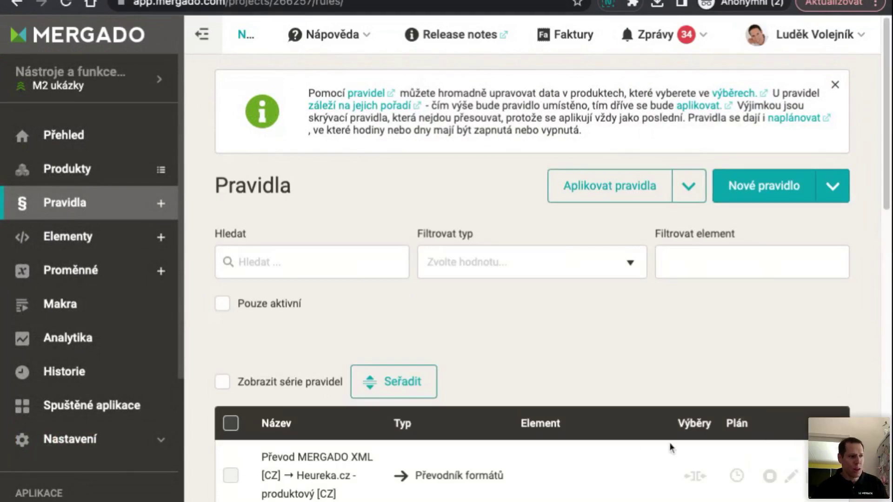
scroll(601, 435, "down", 8)
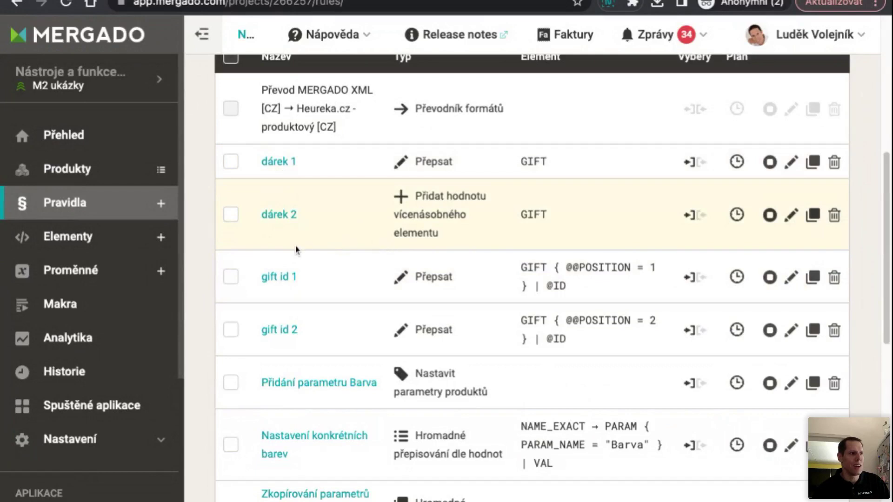
- Open the rule gift id 1 and view its element path and new content
left_click(283, 282)
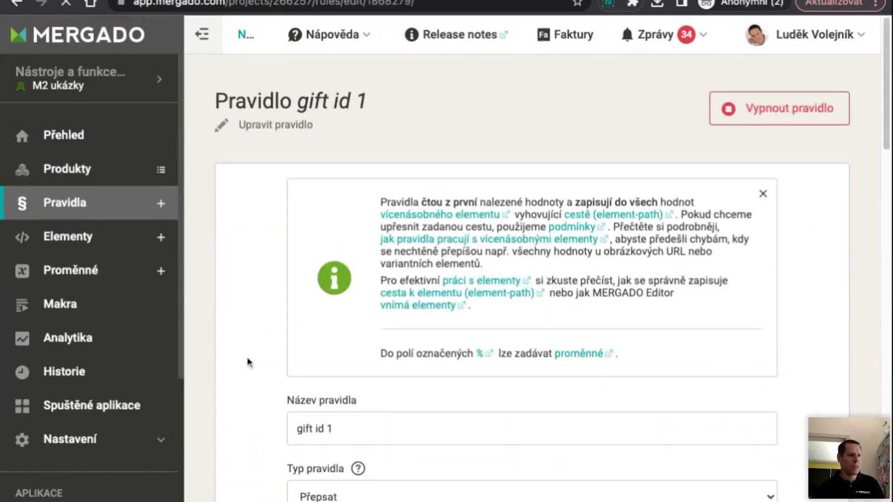
scroll(249, 356, "down", 4)
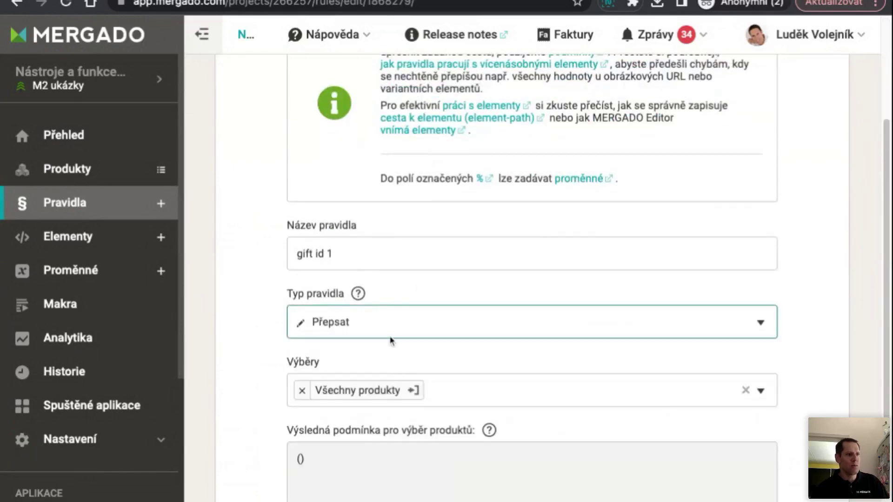
scroll(430, 328, "down", 7)
left_click(399, 262)
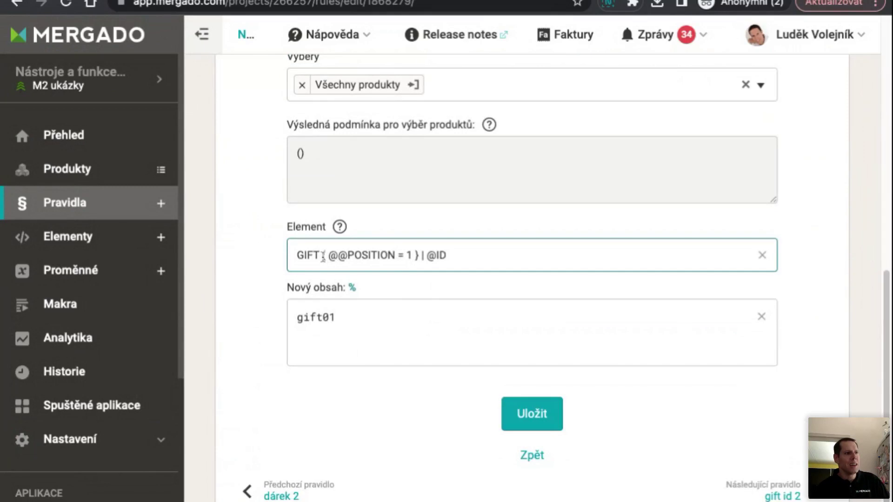
left_click_drag(317, 256, 418, 255)
key("ctrl+c")
key("BackSpace")
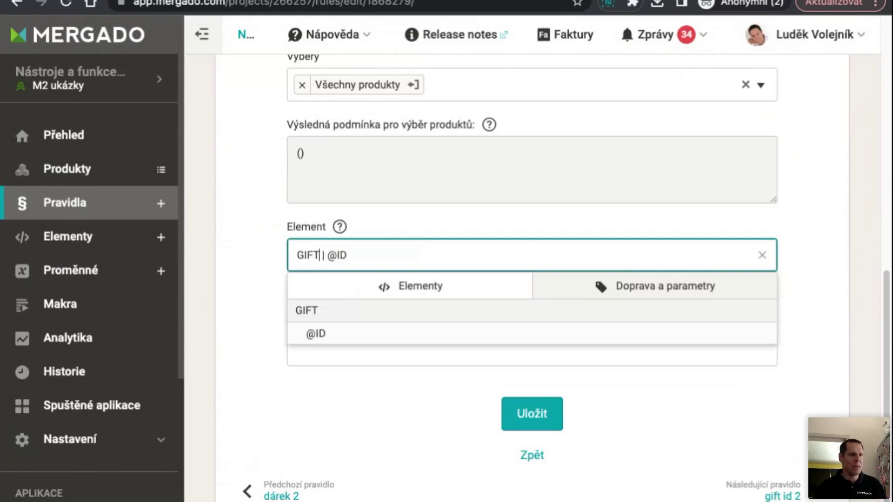
- Compare the @ prefix of ID in the element path with the ID attribute in Heureka's GIFT sample code
double_click(332, 255)
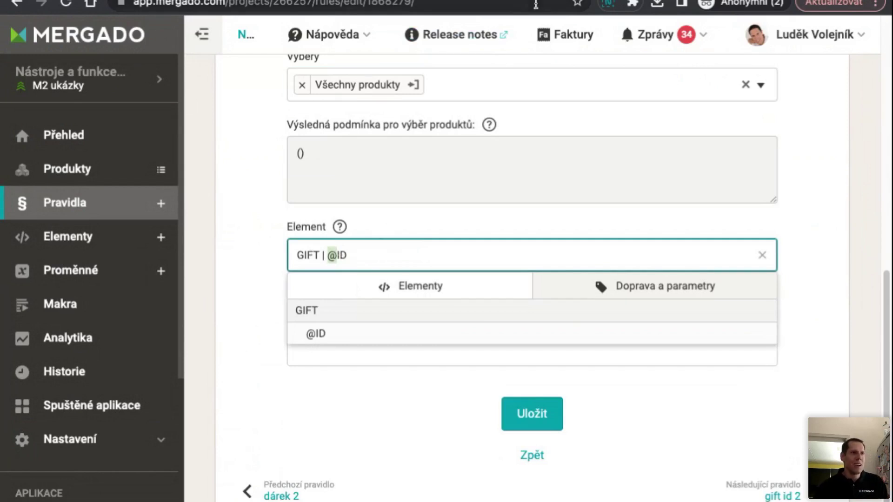
key("ctrl+Tab")
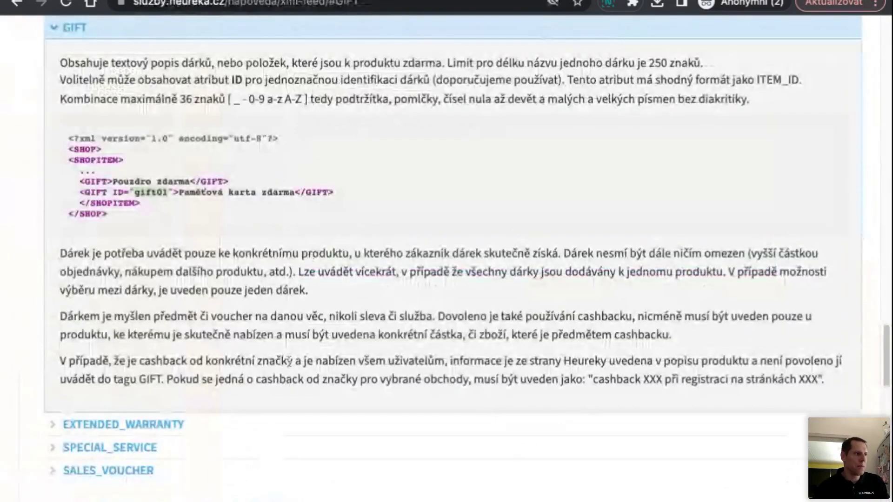
left_click_drag(115, 192, 173, 193)
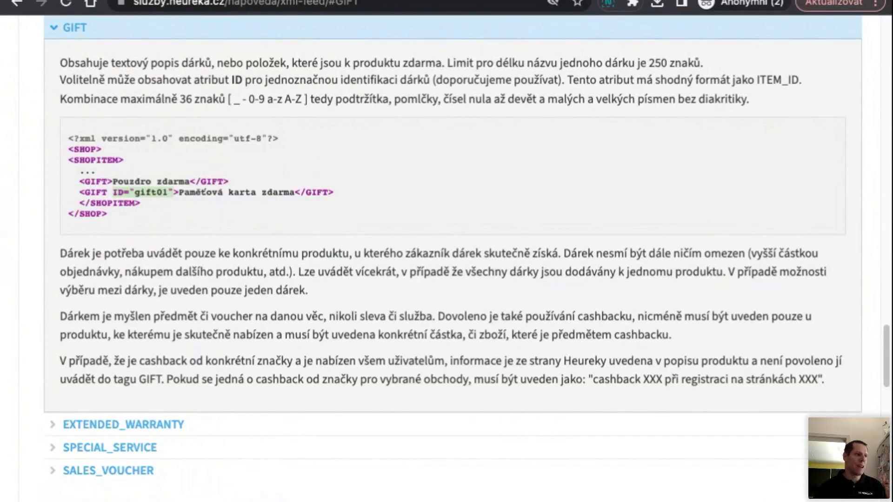
left_click(112, 191)
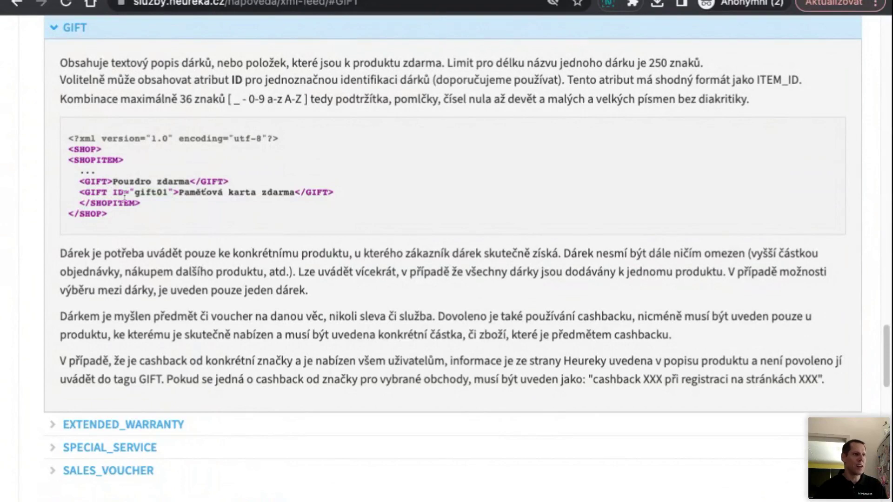
key("alt+Tab")
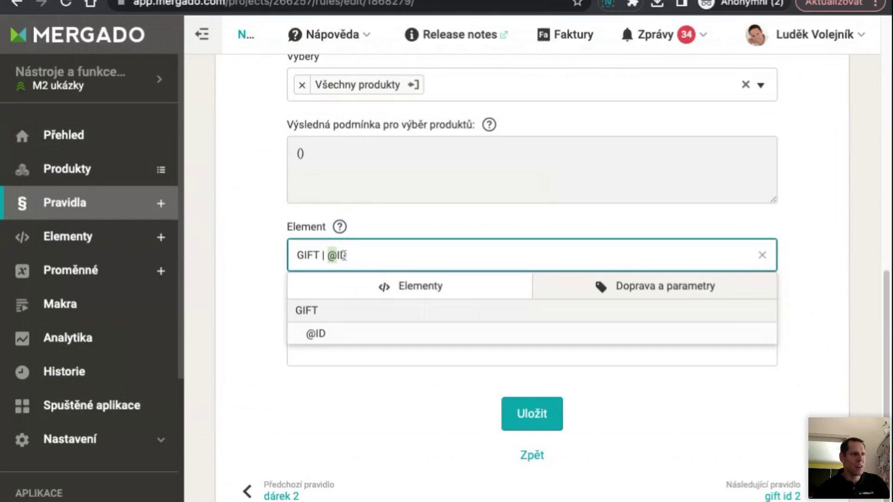
key("BackSpace")
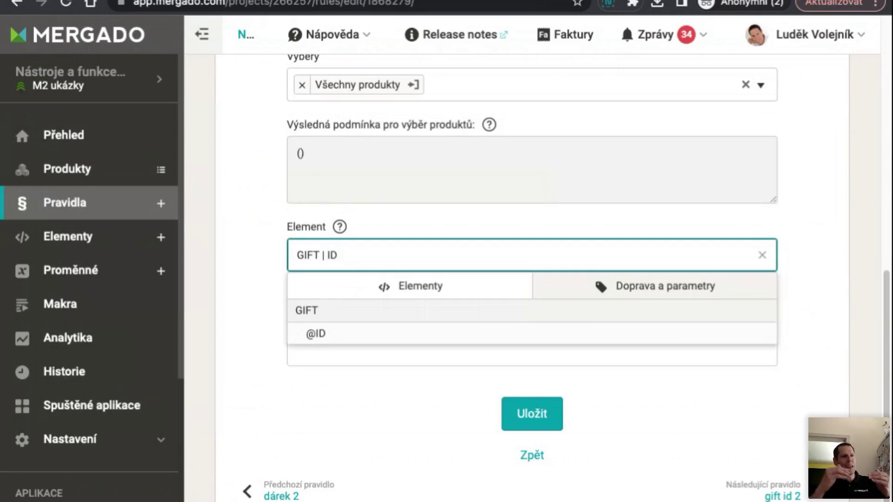
type("@")
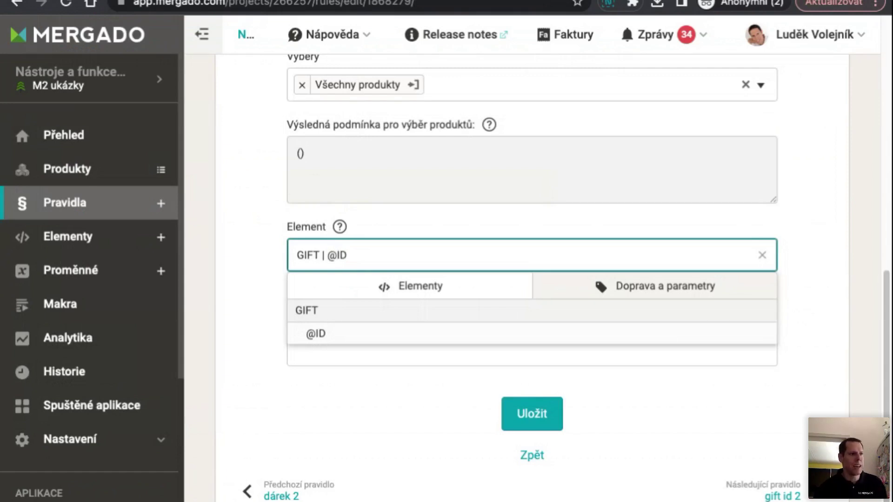
key("End")
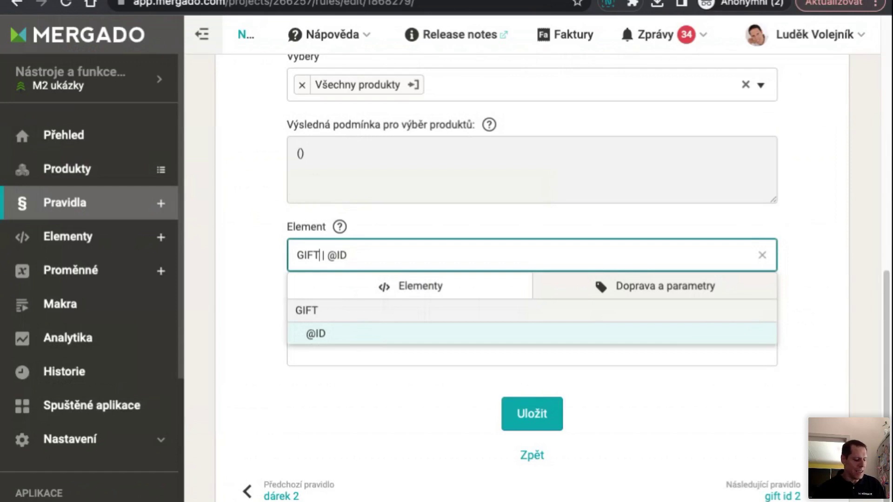
key("ctrl+v")
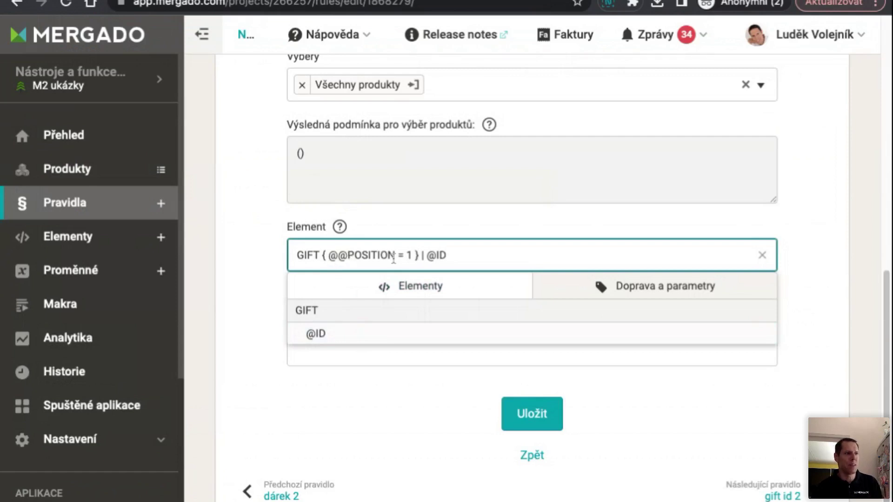
- Open the rule gift id 2 and examine its element path and new content
key("Tab")
left_click(267, 324)
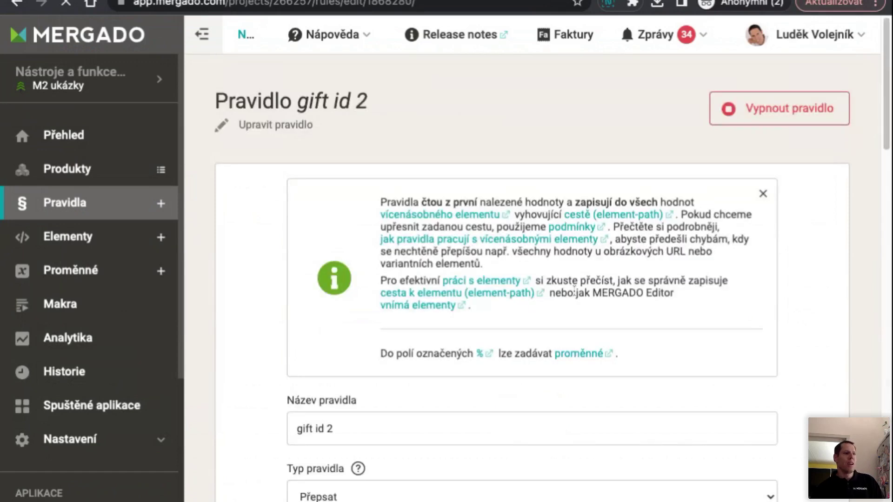
scroll(554, 305, "down", 5)
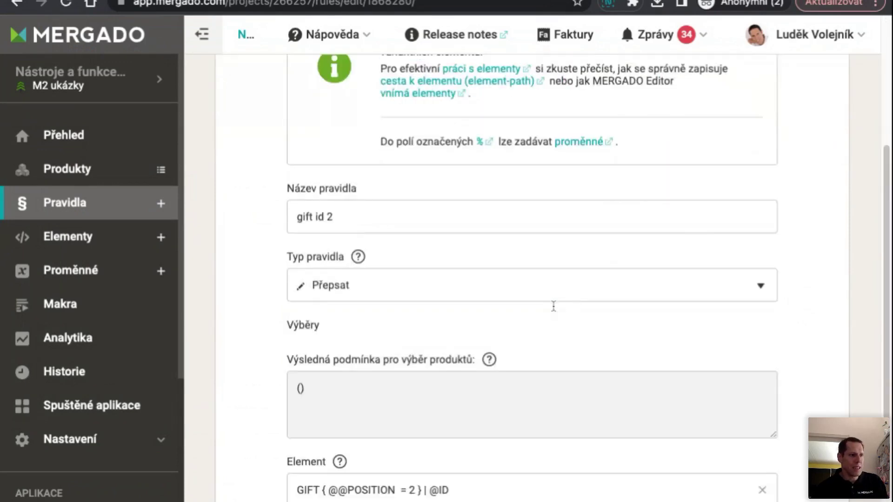
scroll(558, 339, "down", 5)
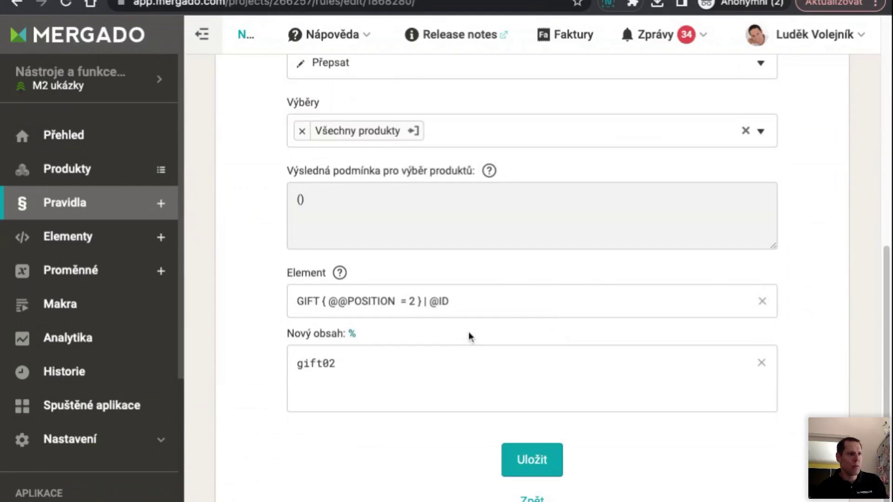
left_click(330, 302)
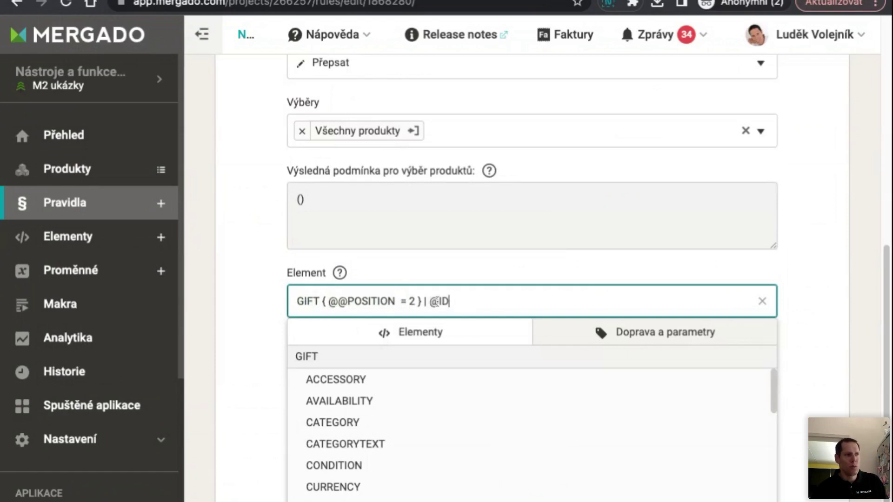
left_click(247, 339)
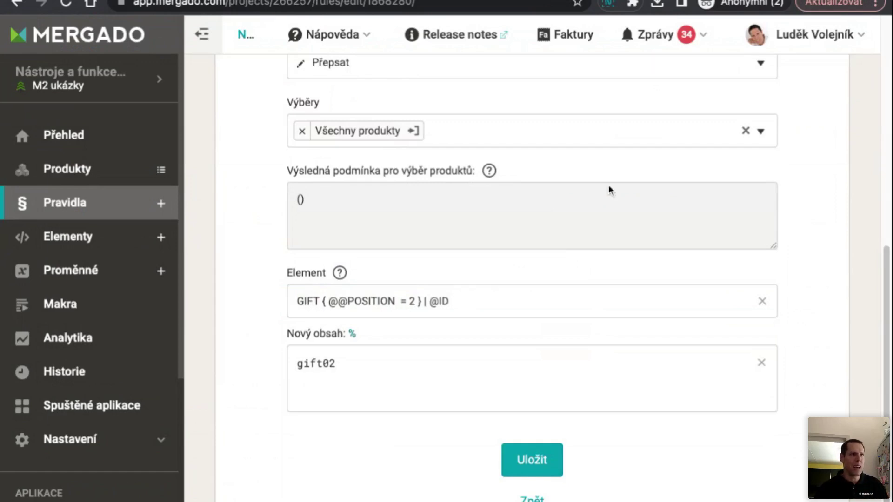
- Check the GIFT sample code in the Heureka specification again and return to the e-shop's export list in MERGADO
key("ctrl+Tab")
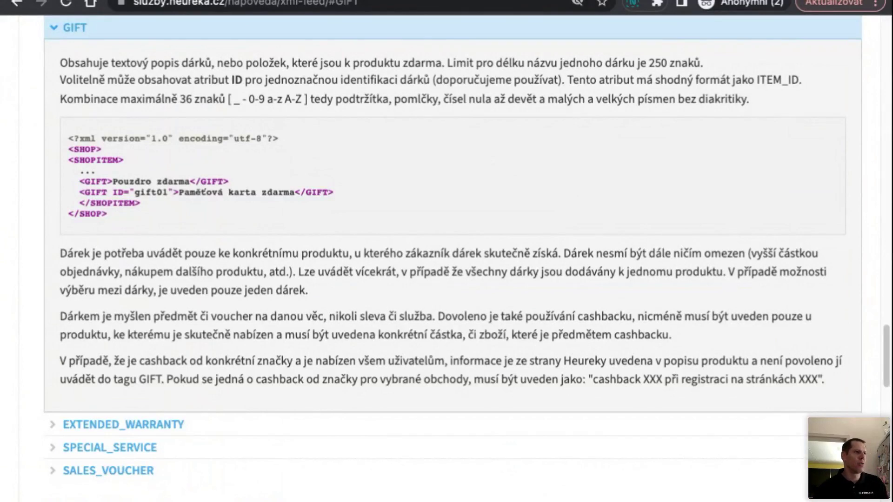
key("ctrl+Tab")
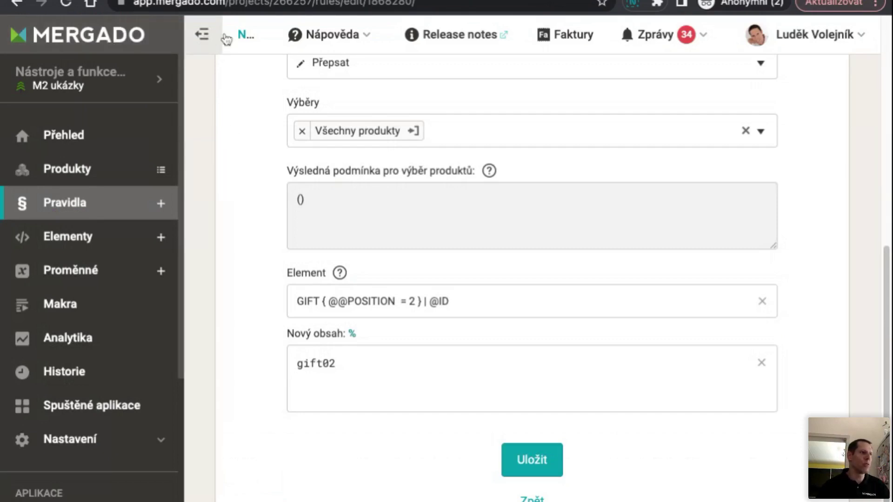
left_click(246, 37)
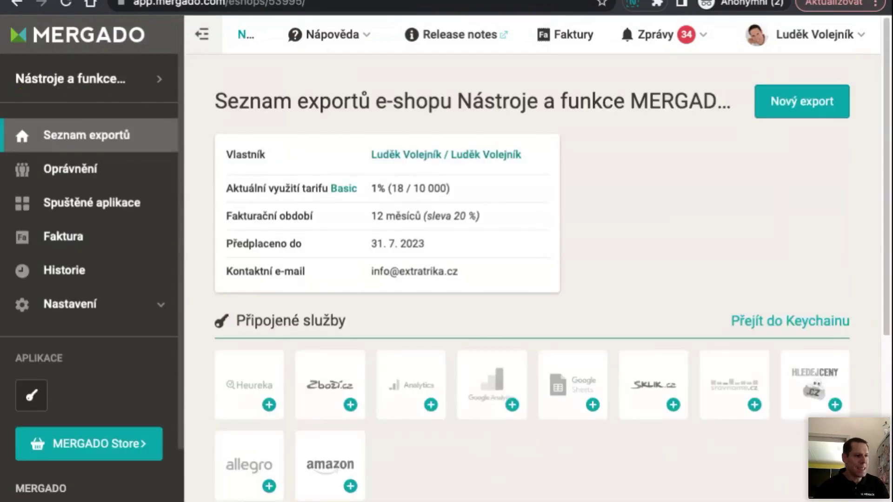
- Open the project M2 NEW, filter its elements by param and examine the origin of the elements nested under PARAM
scroll(303, 207, "down", 7)
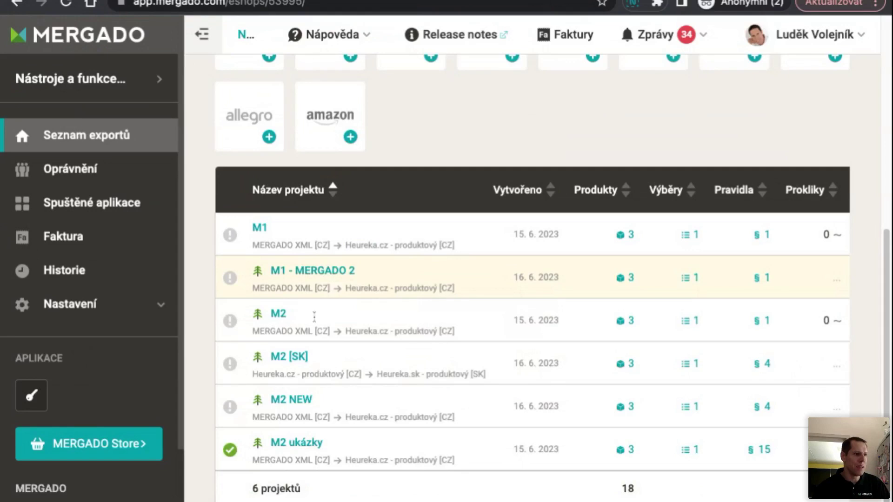
left_click(301, 403)
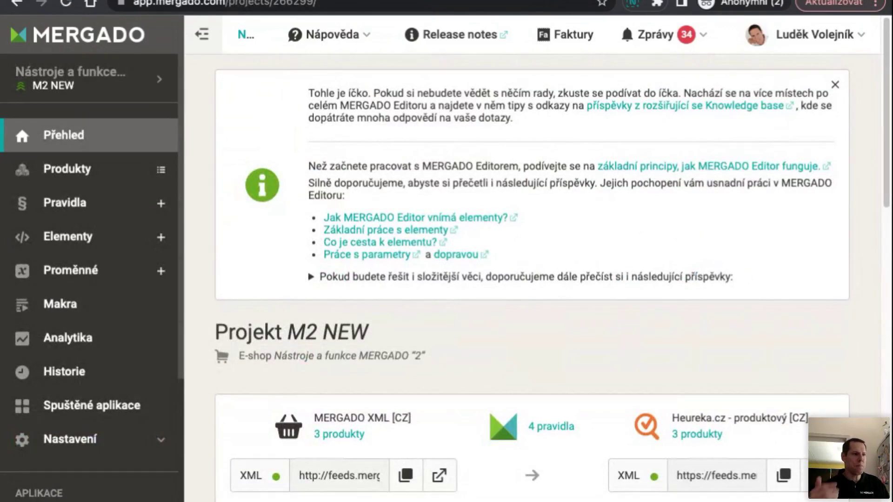
left_click(83, 239)
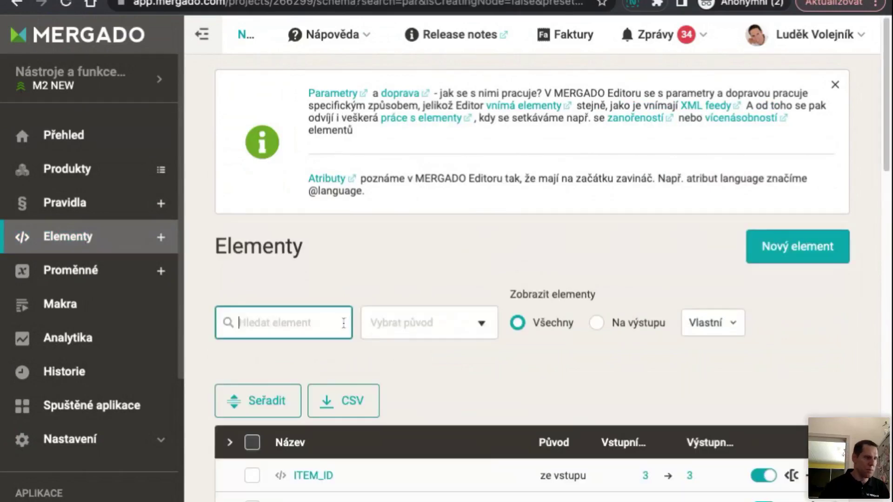
type("param")
scroll(396, 268, "down", 1)
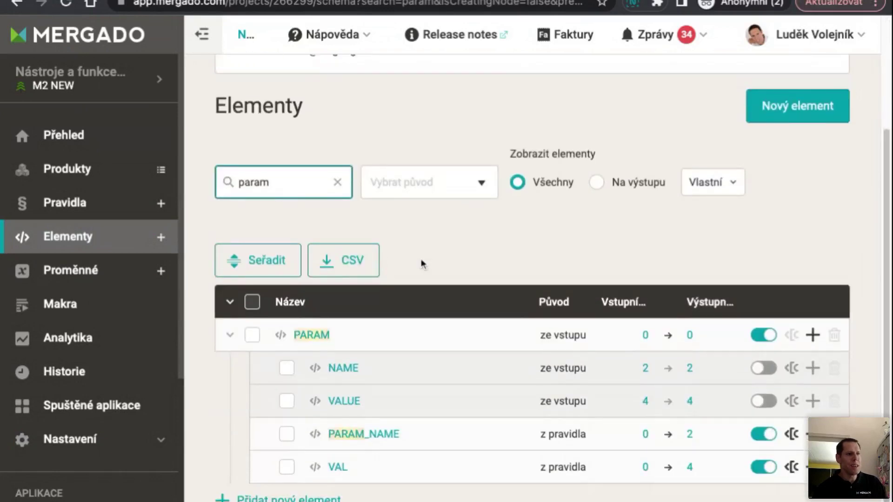
left_click_drag(541, 370, 568, 359)
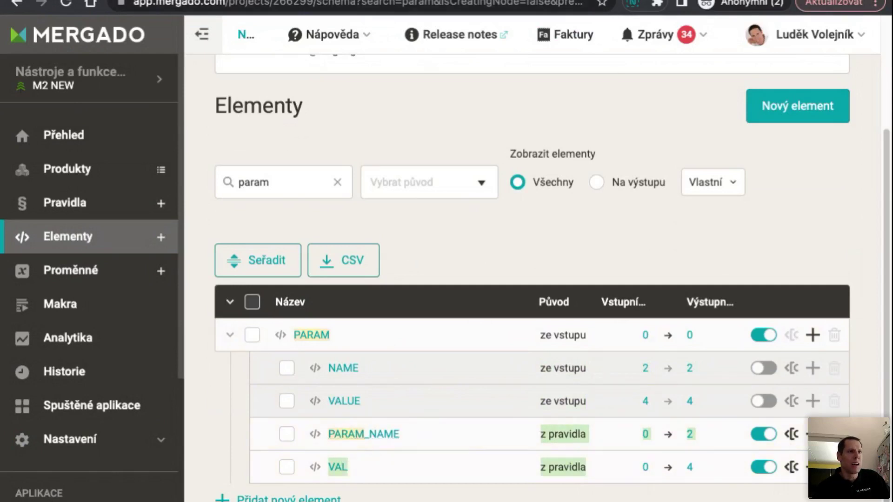
- Look up PARAM in Heureka's XML specification and examine the PARAM_NAME and VAL tags in the sample code
key("ctrl+Tab")
scroll(651, 303, "up", 20)
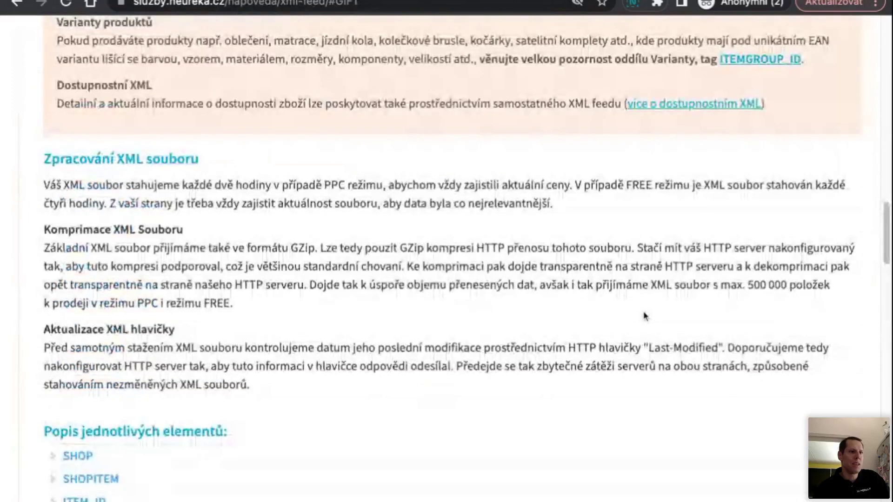
scroll(674, 276, "up", 15)
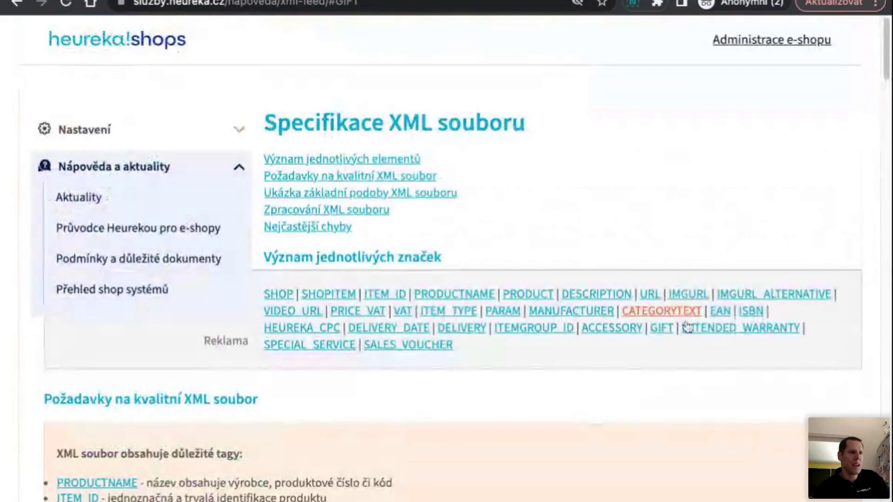
left_click(503, 312)
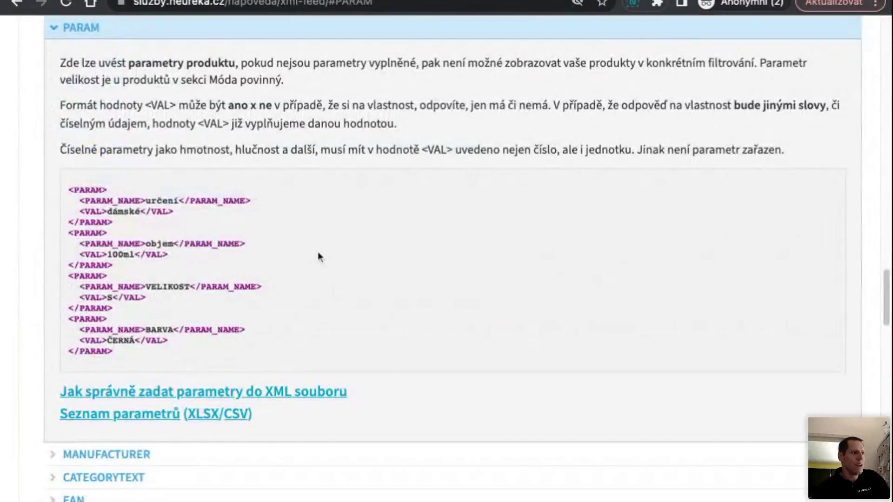
double_click(107, 199)
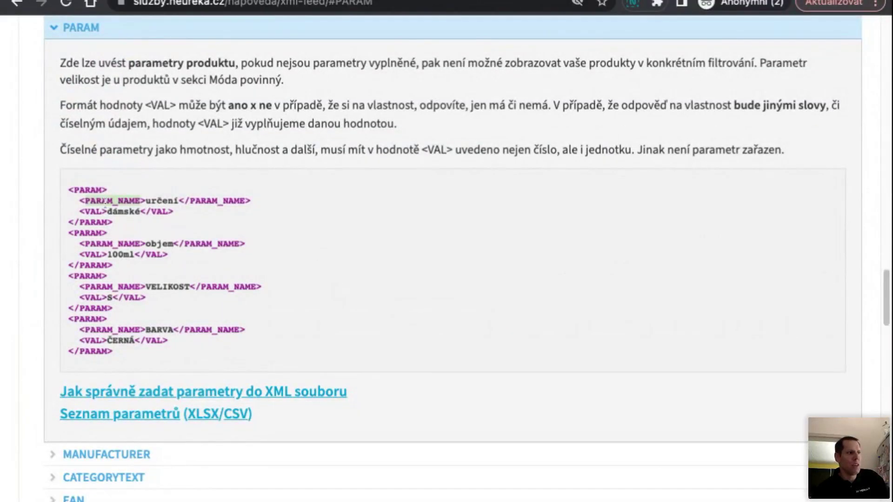
double_click(94, 212)
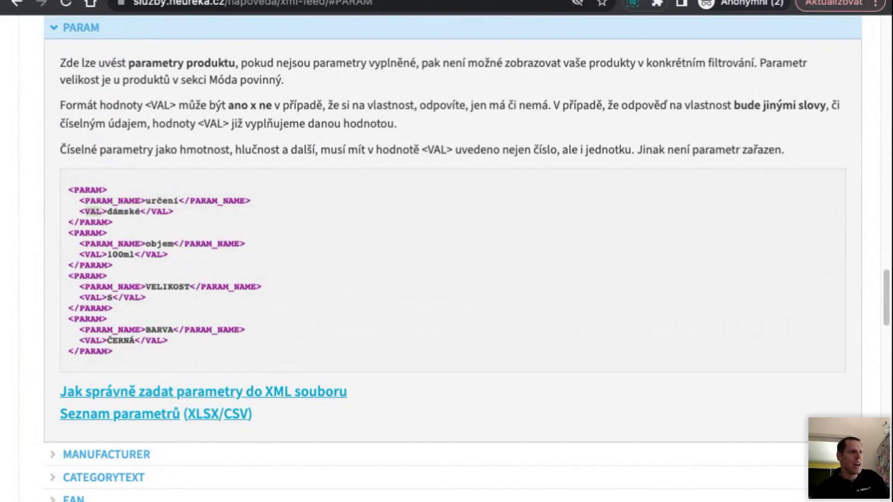
- Return to M2 NEW in MERGADO, display the output values of PARAM | PARAM_NAME and start a new rule
key("ctrl+Tab")
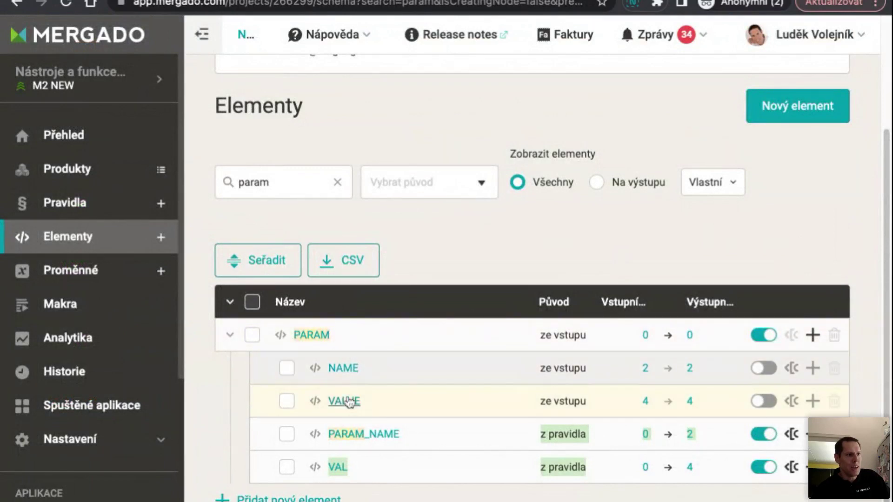
left_click(348, 438)
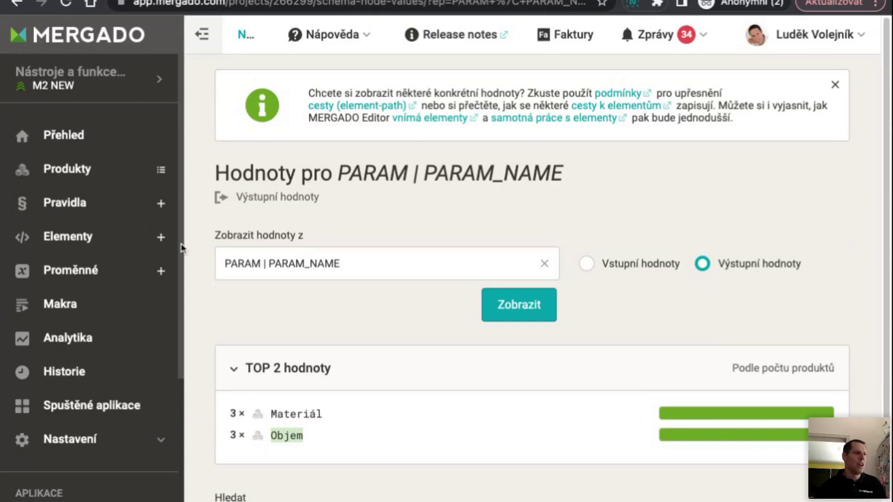
left_click(162, 208)
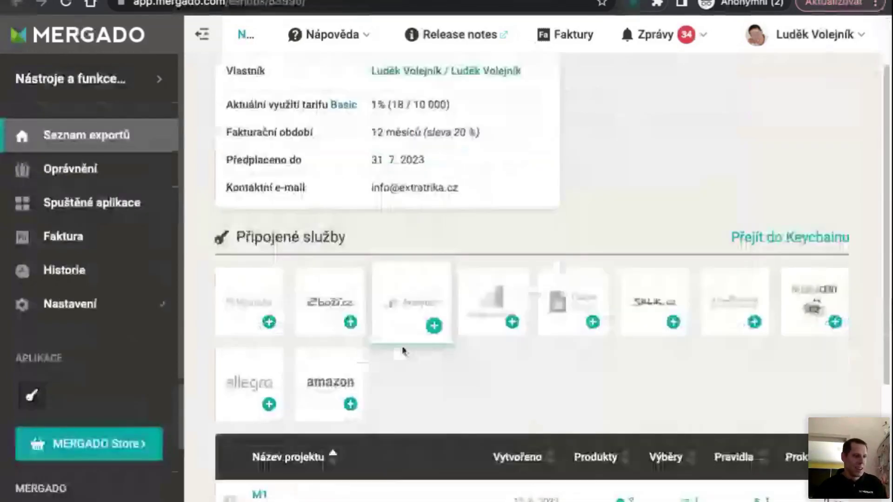
- Open the rules of the project M2 ukázky and examine the rule types Nastavit parametry produktů and Nastavení ceny dopravy
scroll(405, 351, "down", 5)
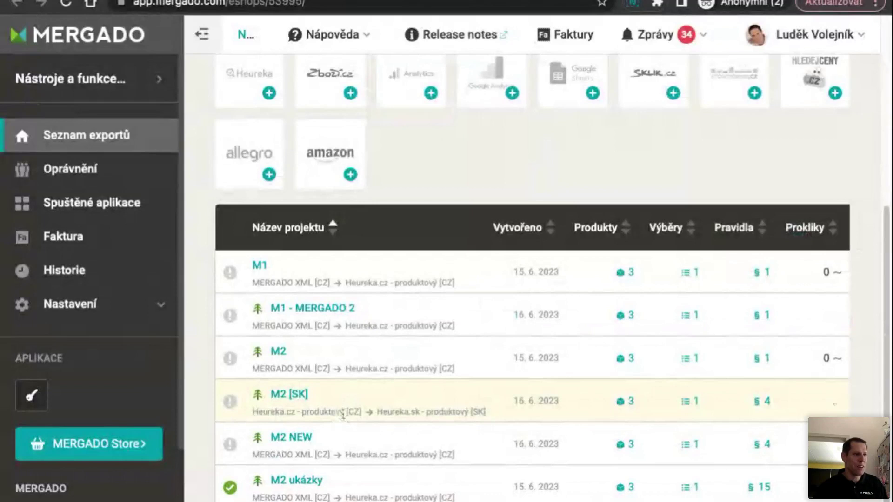
left_click(760, 488)
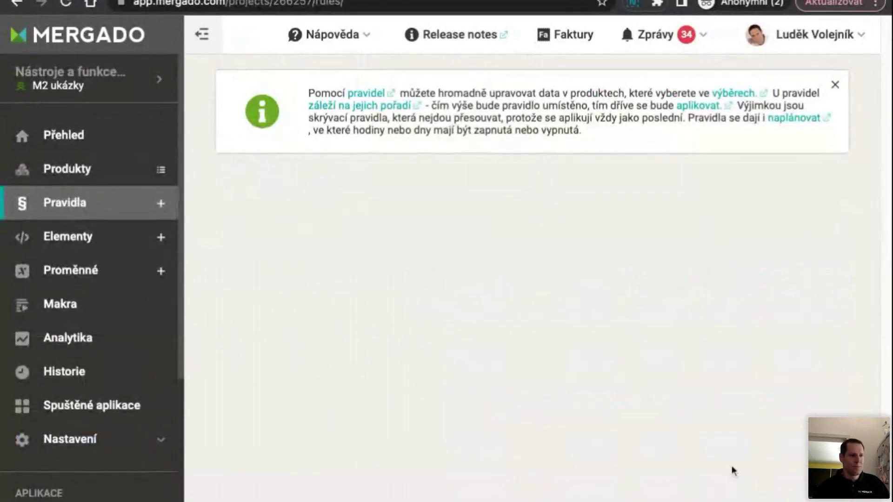
scroll(693, 465, "down", 8)
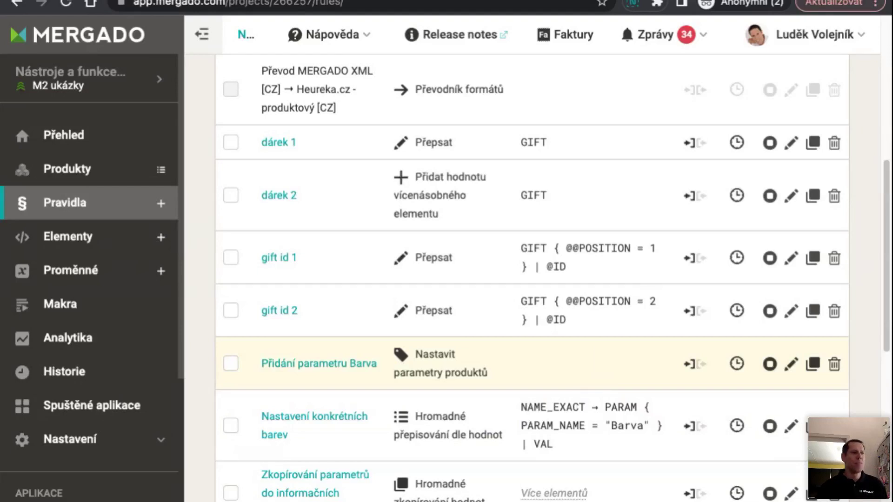
triple_click(416, 355)
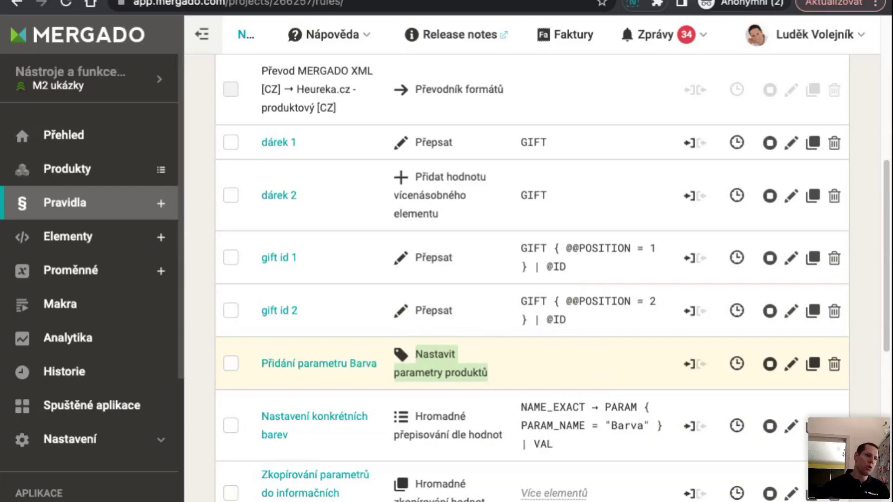
scroll(467, 325, "down", 8)
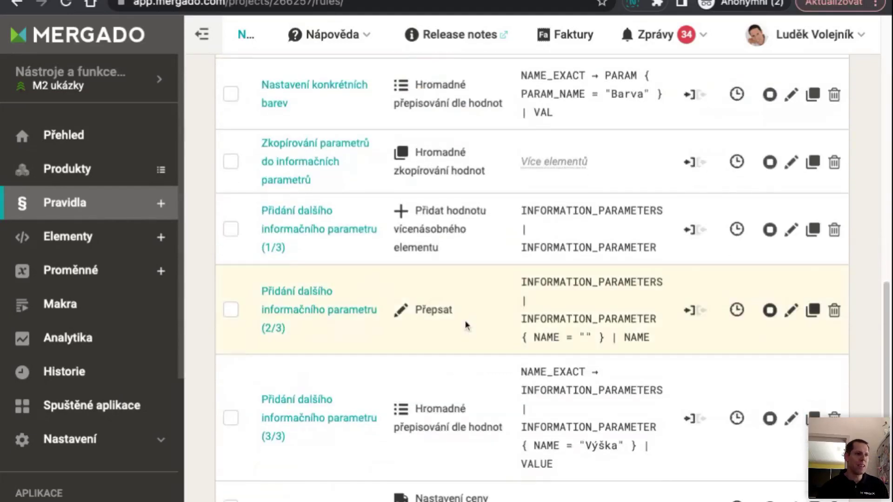
scroll(466, 325, "down", 2)
left_click_drag(416, 372, 444, 404)
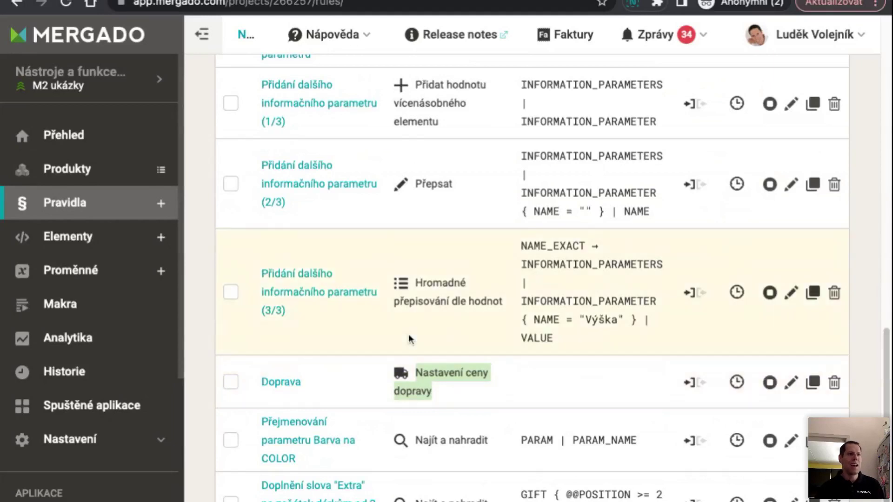
scroll(410, 340, "up", 1)
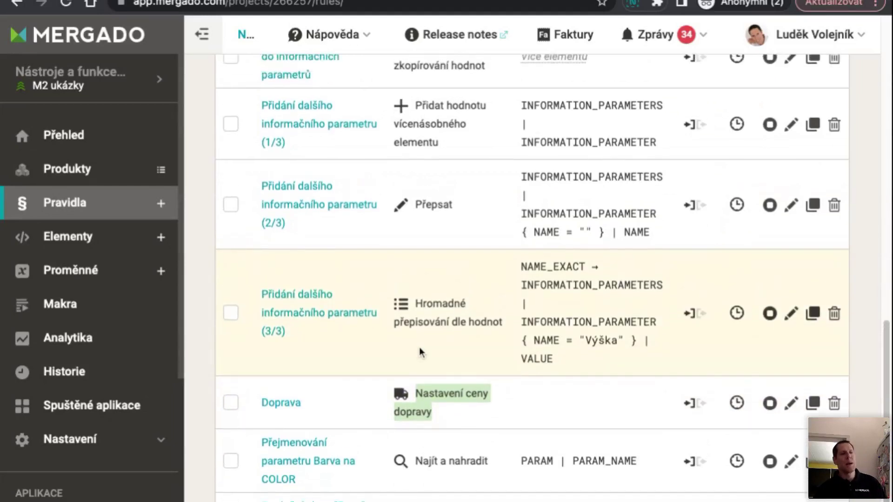
scroll(419, 347, "up", 3)
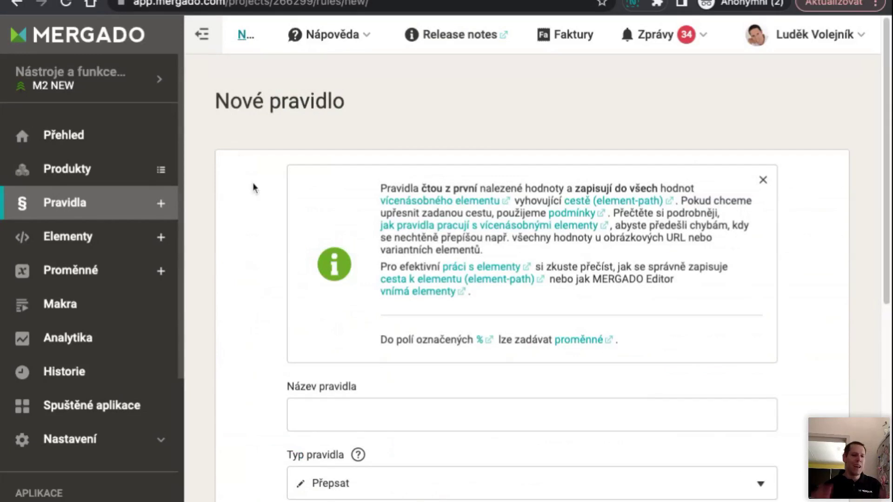
- Name the new rule in M2 NEW Přidání parametru Barva
scroll(325, 279, "down", 2)
left_click(370, 321)
type("Přidání")
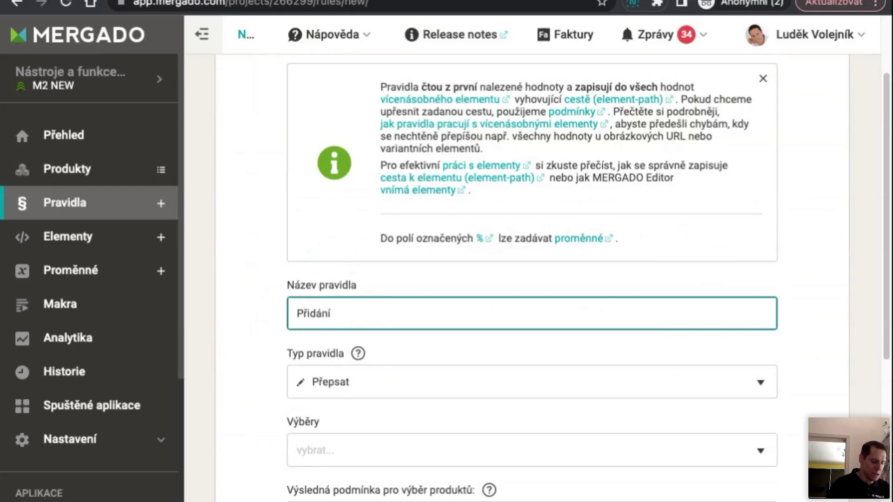
type(" parametru Barva")
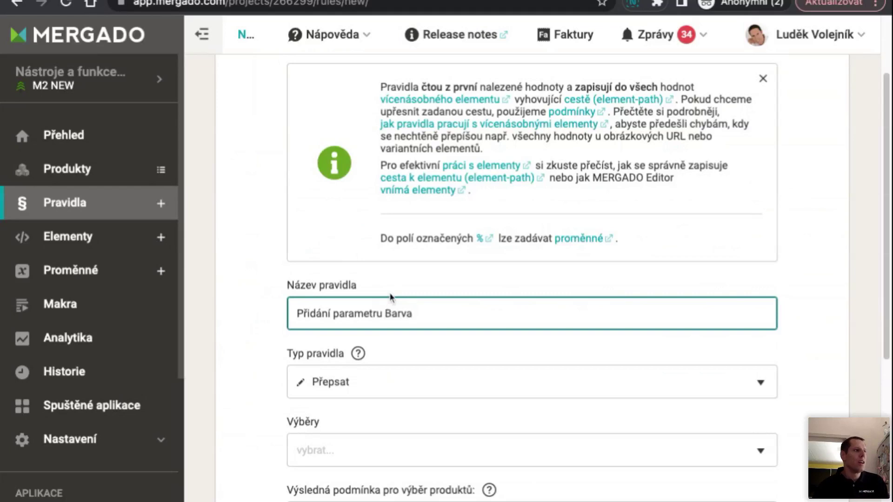
- Set the rule type to Nastavit parametry produktů and apply the rule to the selection Všechny produkty
scroll(391, 298, "down", 3)
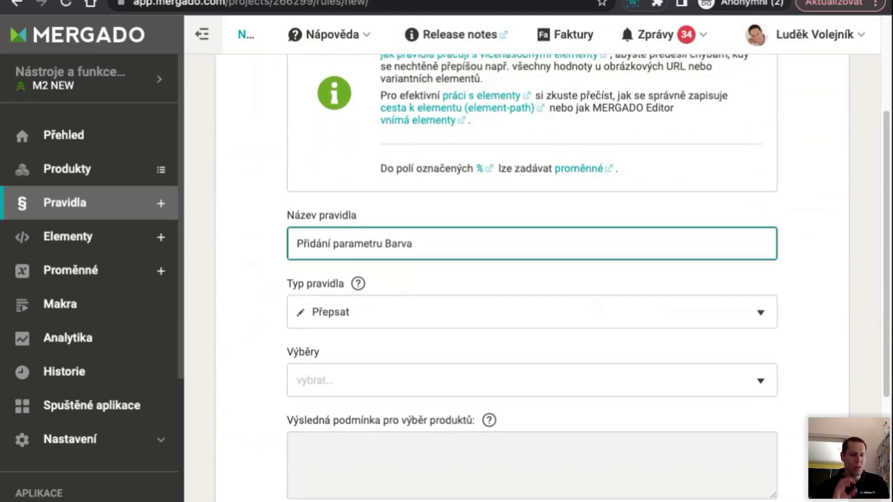
left_click(397, 319)
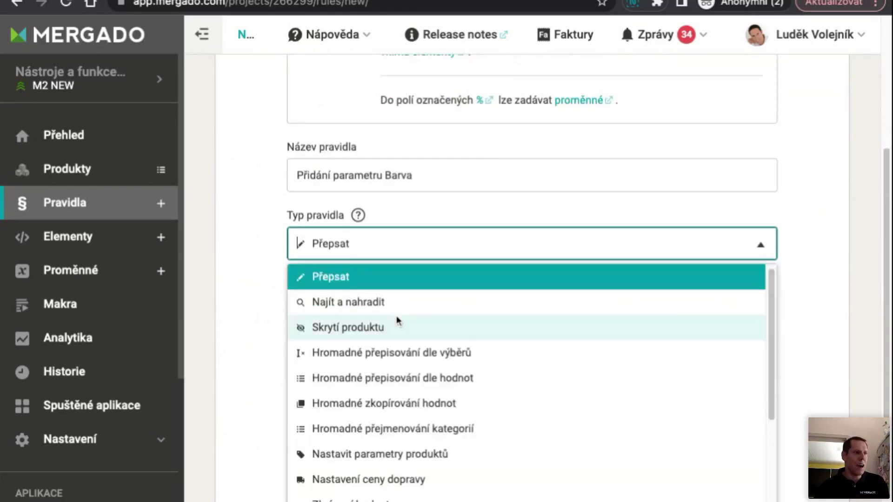
left_click(407, 458)
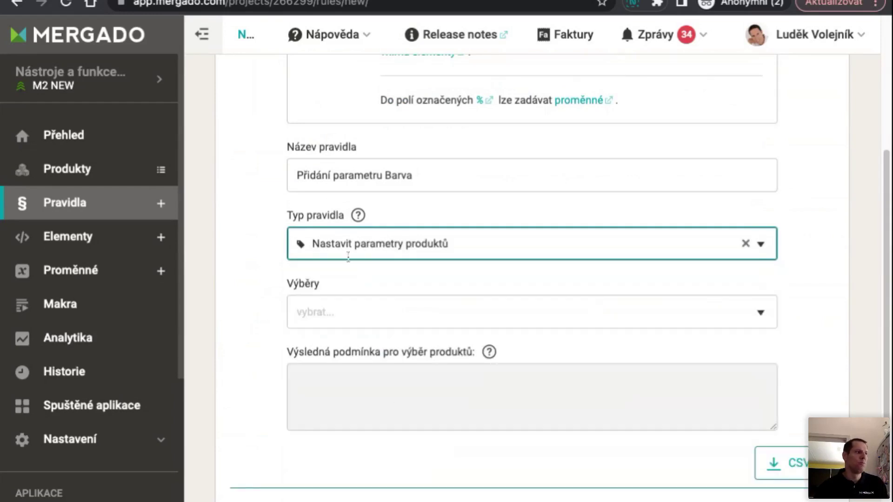
left_click(363, 312)
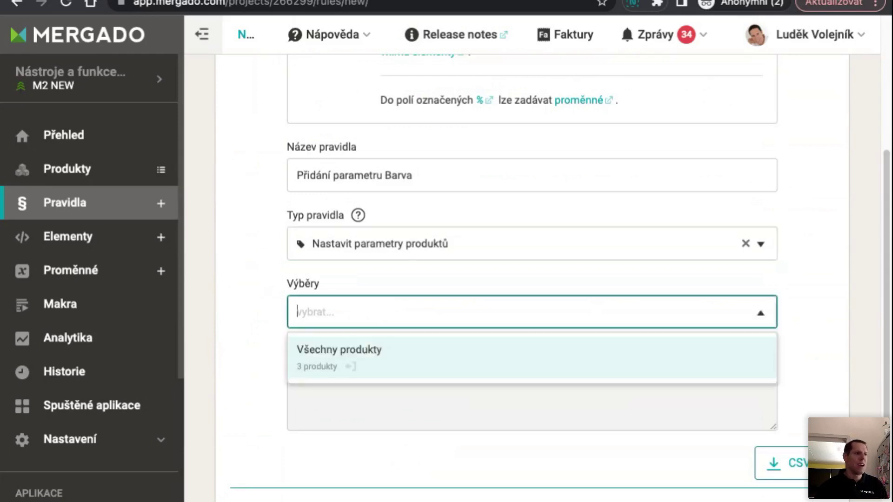
left_click(359, 355)
left_click(259, 404)
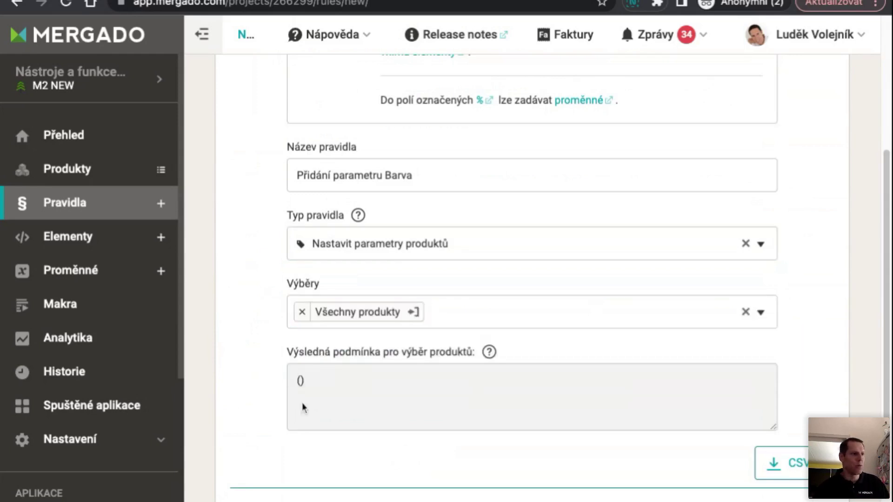
- Add the parameter Barva with the value černá to the rule
scroll(411, 398, "down", 5)
left_click(410, 367)
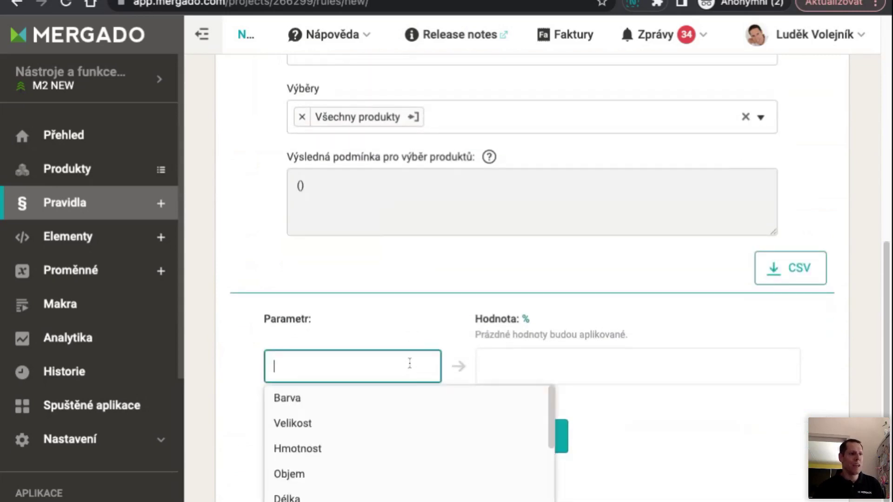
type("Barva")
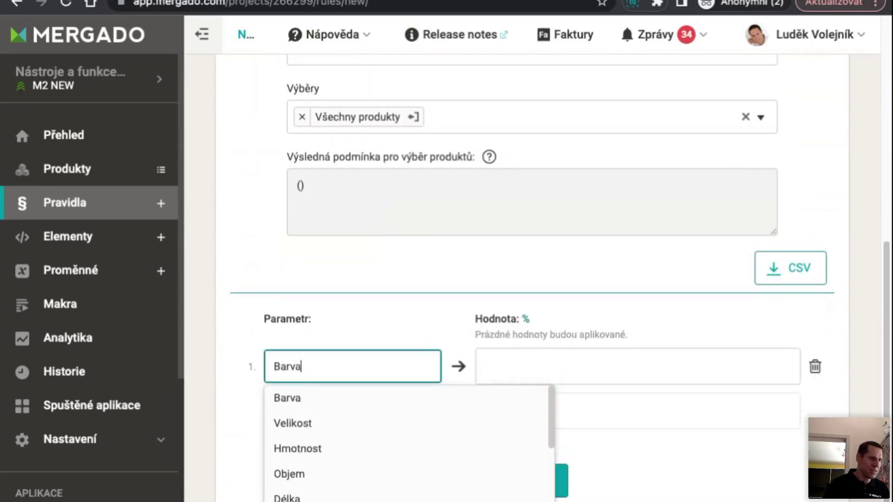
left_click(507, 363)
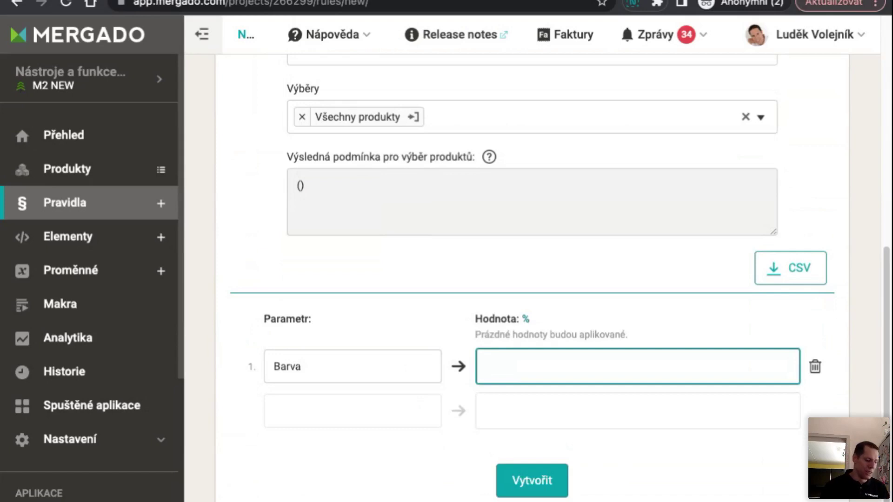
type("černá")
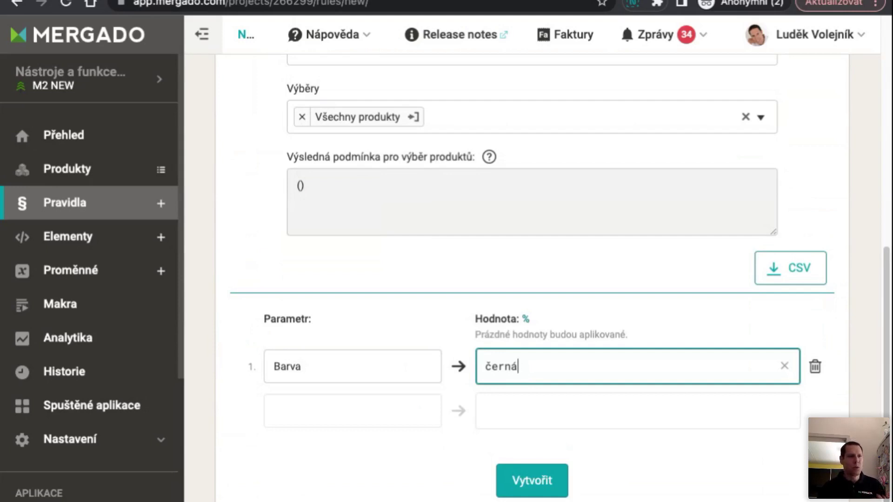
- Try the variable %barav_z_popisu% as the value of the parameter Barva and restore the value černá
key("ctrl+a")
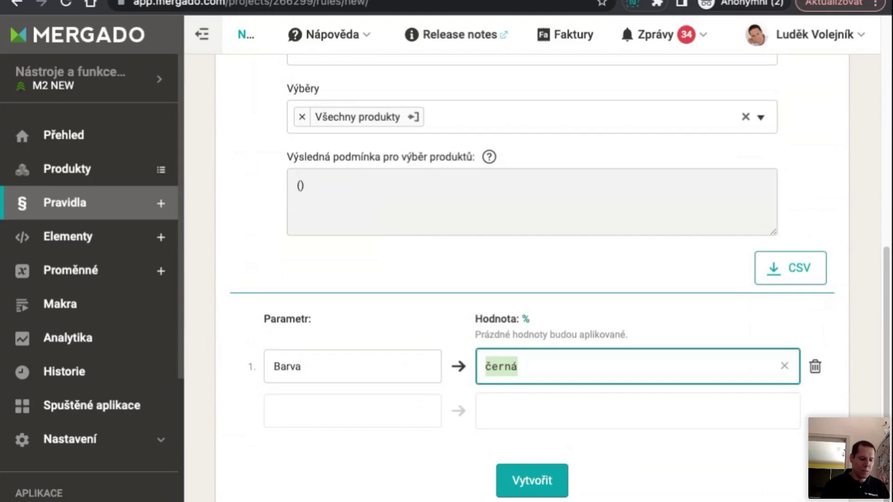
type("%")
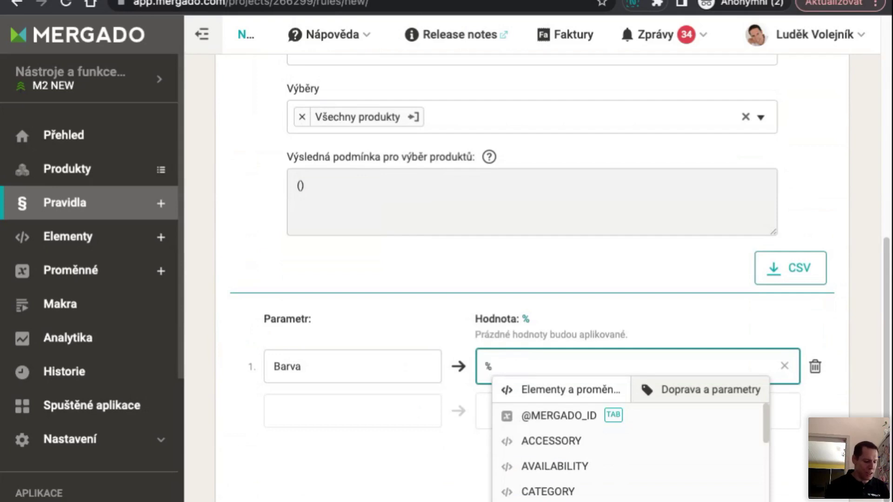
type("barav")
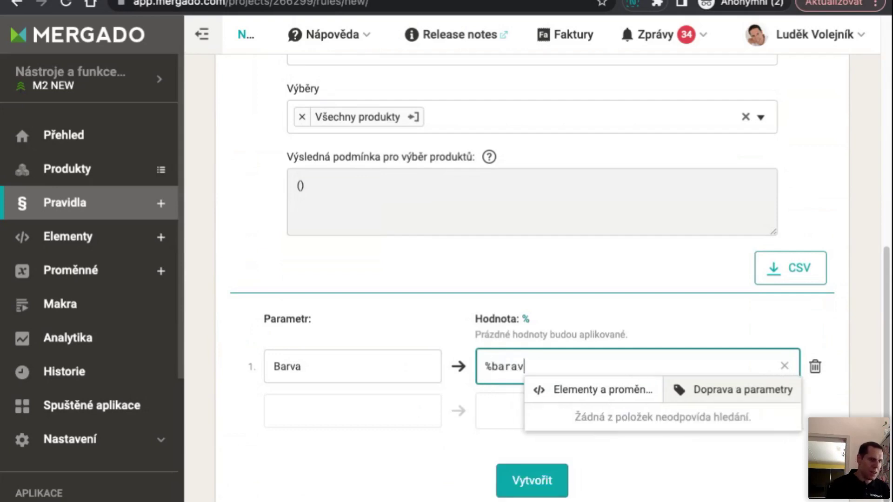
type(":z_popisu%")
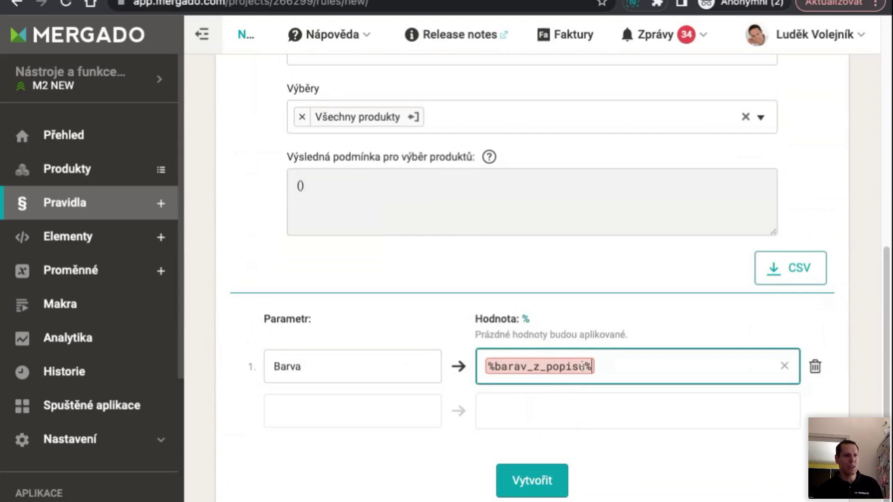
key("BackSpace")
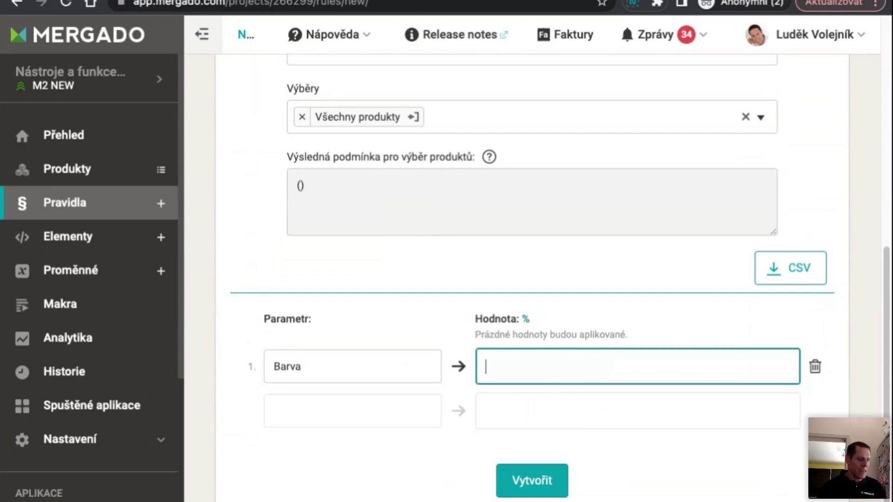
type("černá")
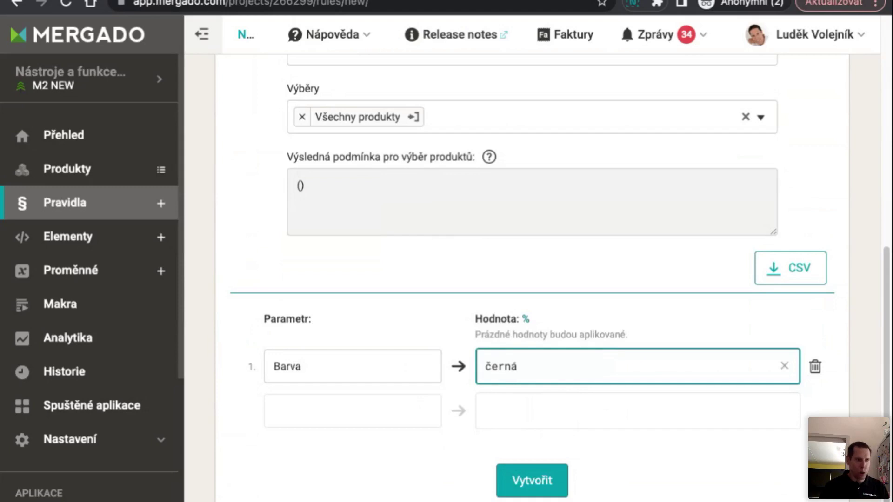
- Try the variable %BARVA_BUNDY% as the value of the Barva parameter
key("super+z")
key("super+z")
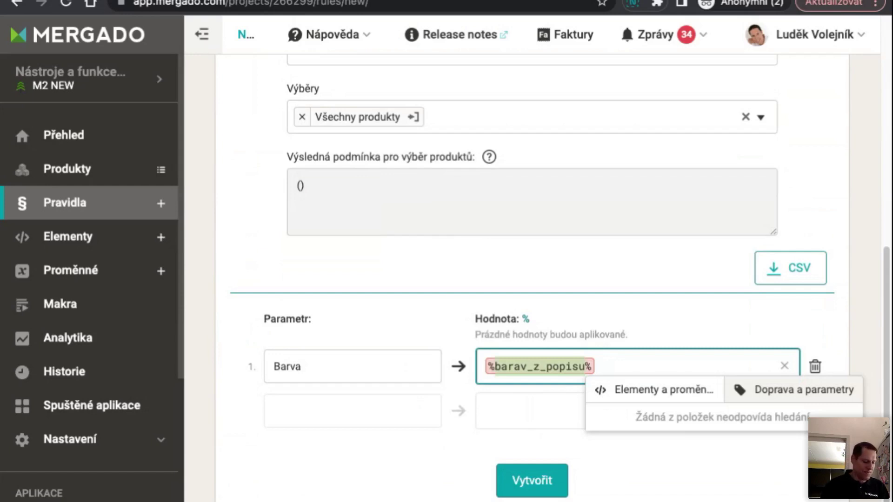
type("BARVA_")
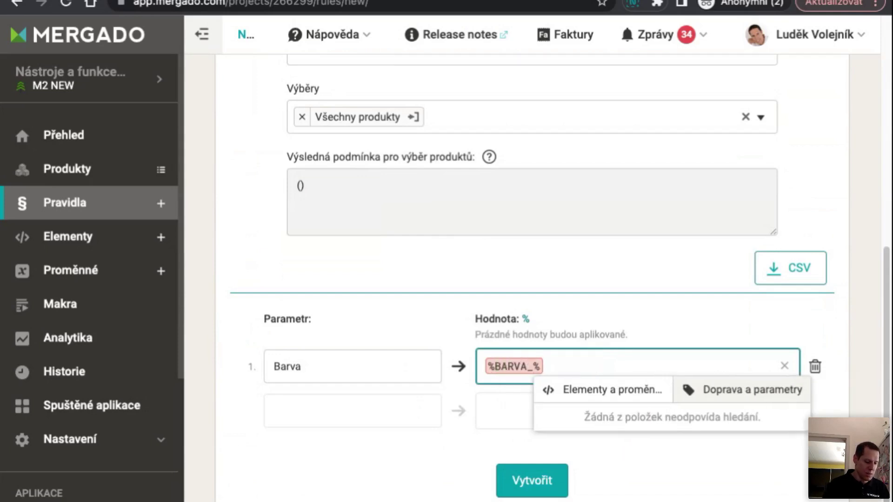
type("BUNDY")
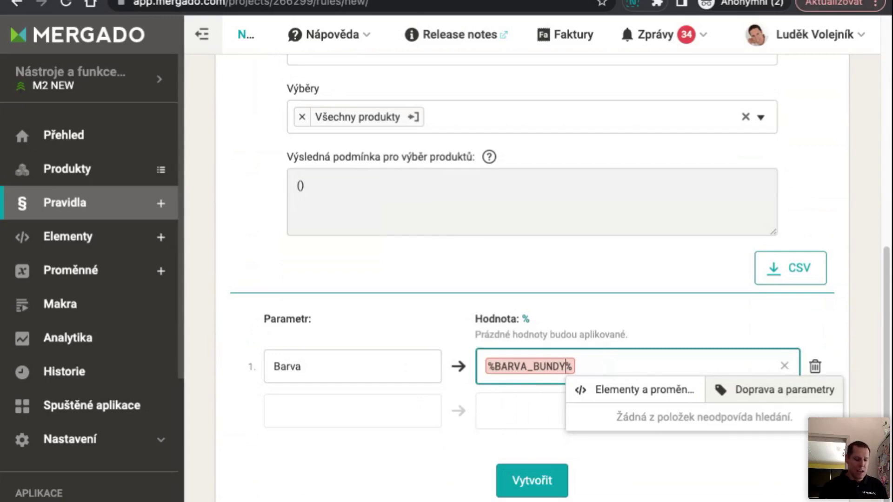
- Try the element path variable %BARVY | BUNDY% as the value of the Barva parameter
key("BackSpace")
key("BackSpace")
key("BackSpace")
key("BackSpace")
key("BackSpace")
key("BackSpace")
key("BackSpace")
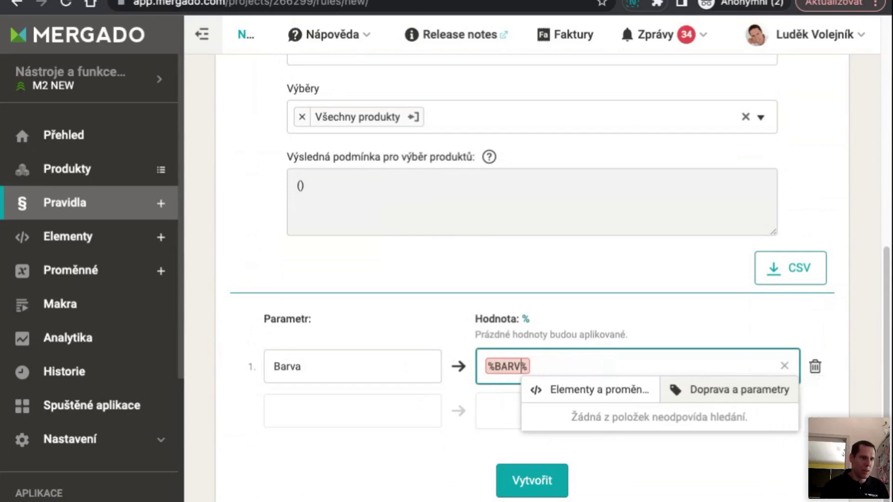
type("Y ")
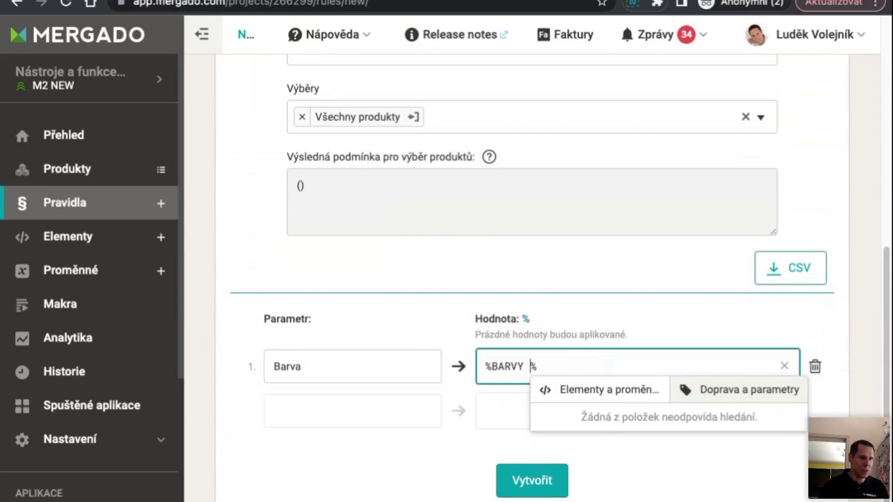
type("| ")
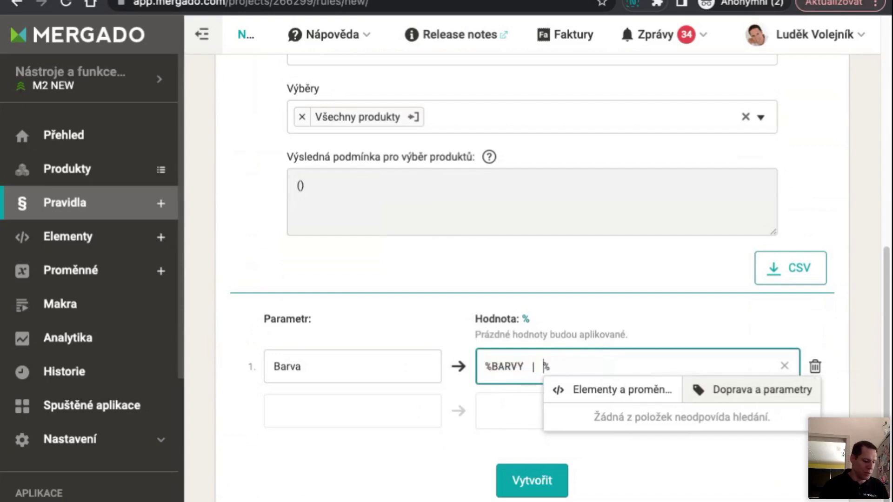
type("BUNDY")
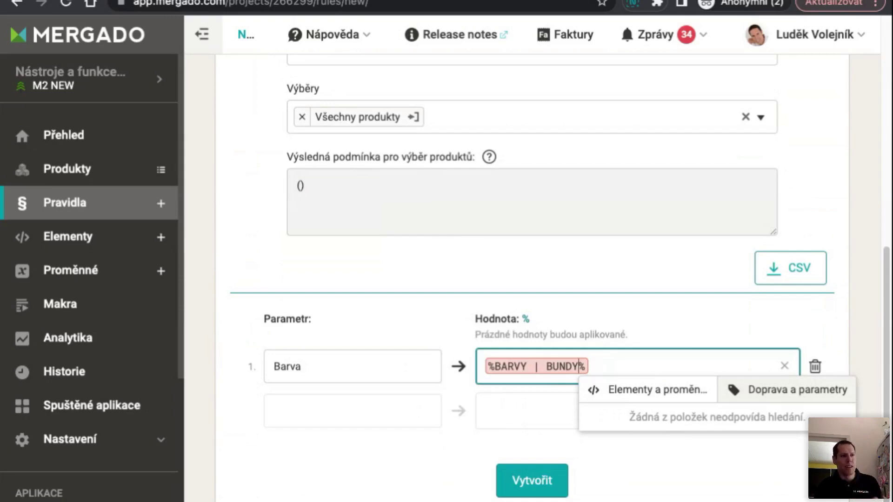
key("Right")
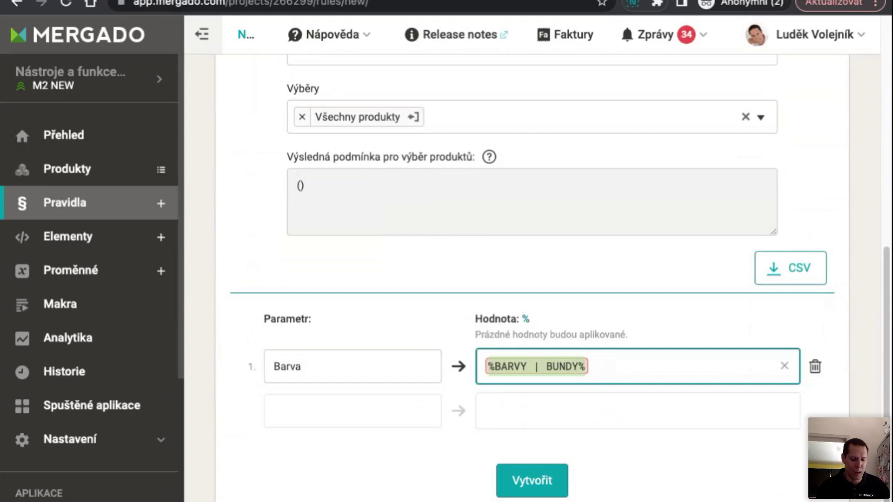
- Set the Barva parameter's value to "inicializační hodnota" and create the rule
key("BackSpace")
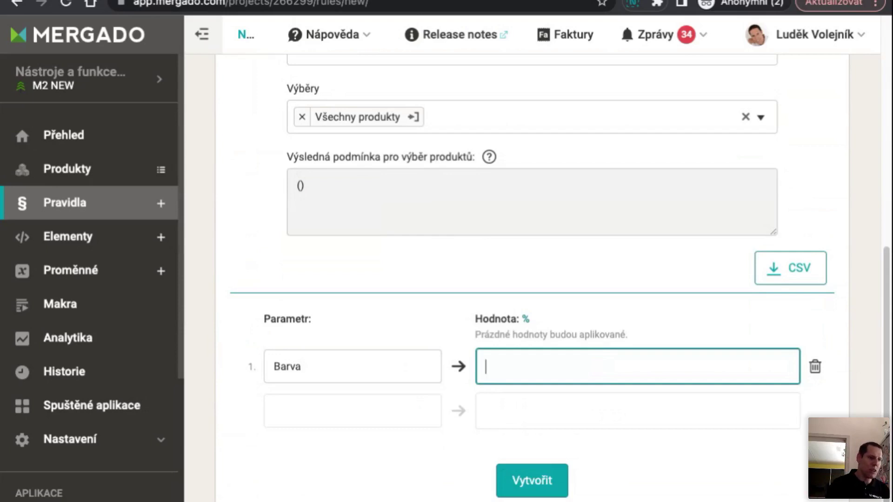
type("inici")
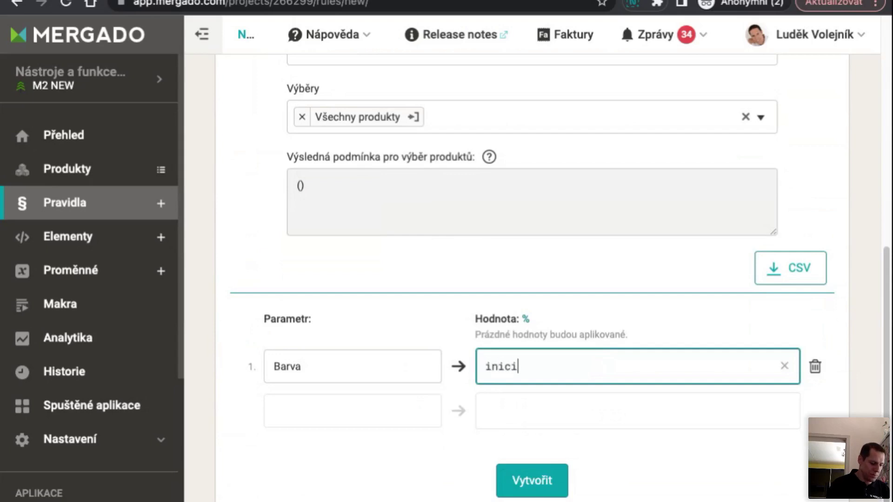
type("alizační hodn")
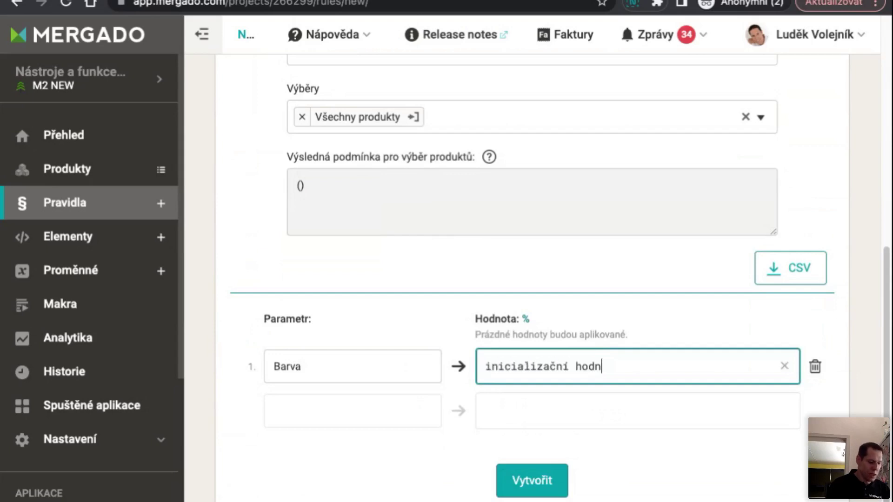
type("ota")
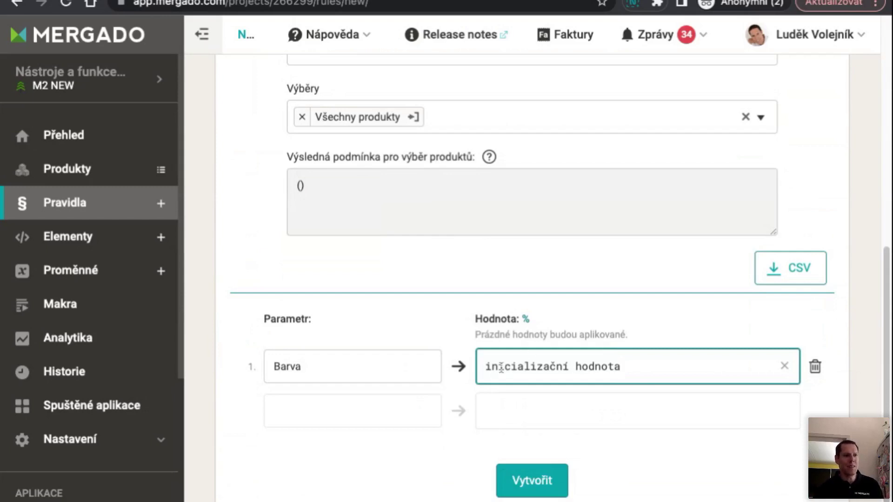
triple_click(484, 367)
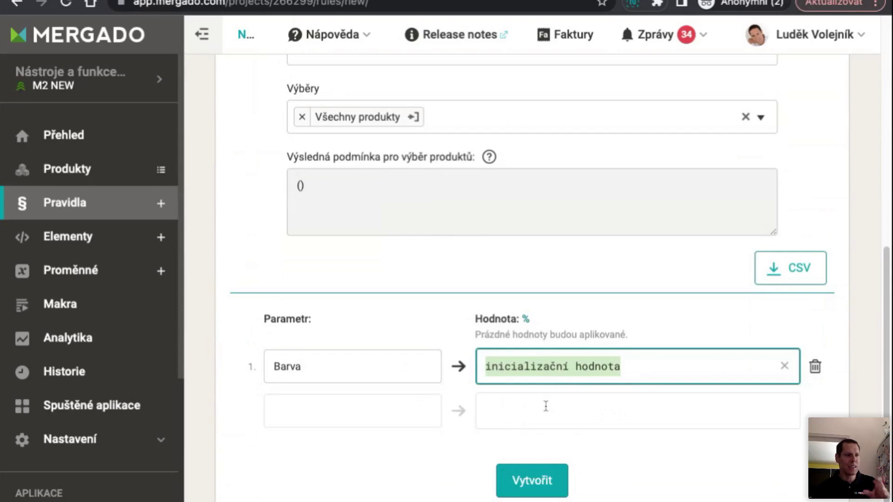
left_click(547, 493)
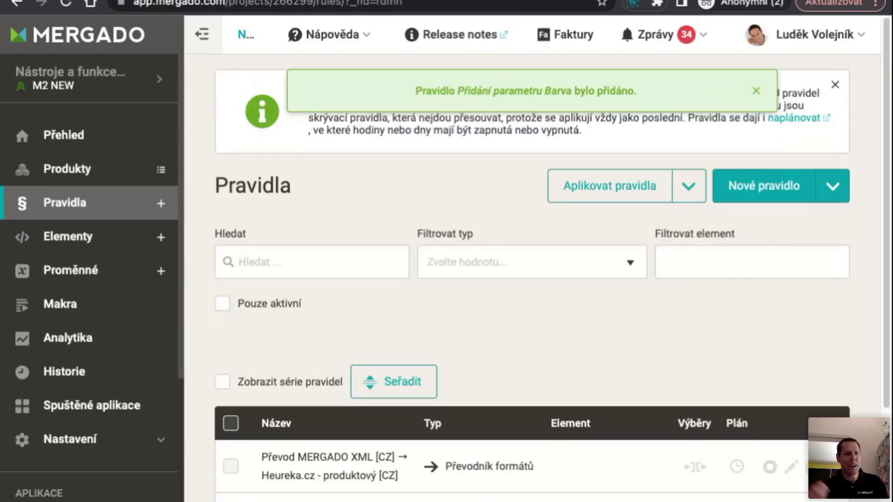
- Start a new rule and name it "Nastavení konkrétních barev"
scroll(706, 342, "down", 4)
scroll(722, 277, "up", 4)
left_click(761, 196)
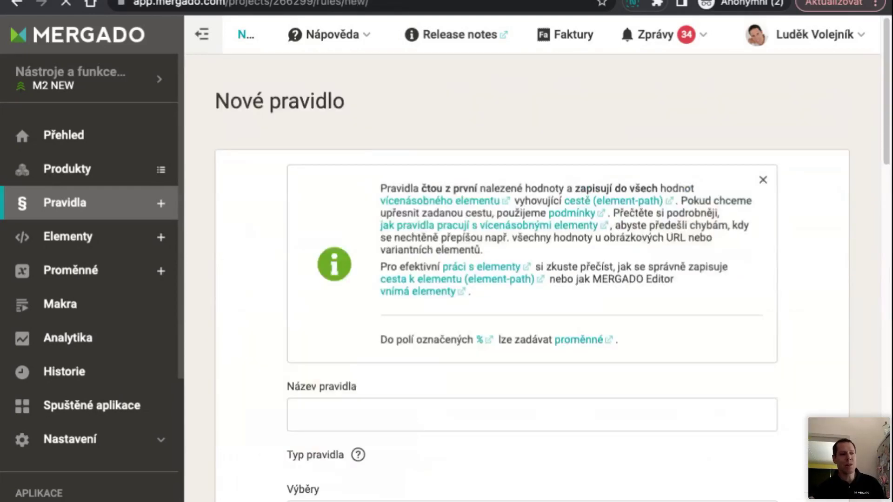
left_click(656, 419)
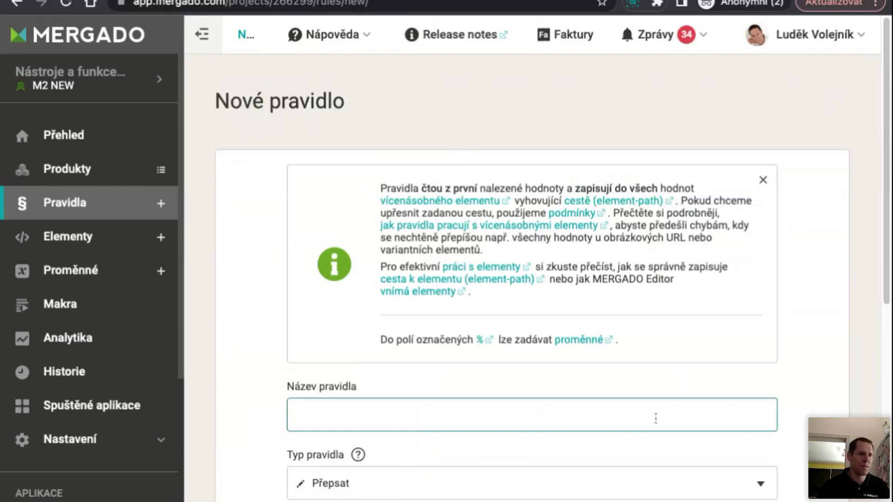
type("Nstavení ")
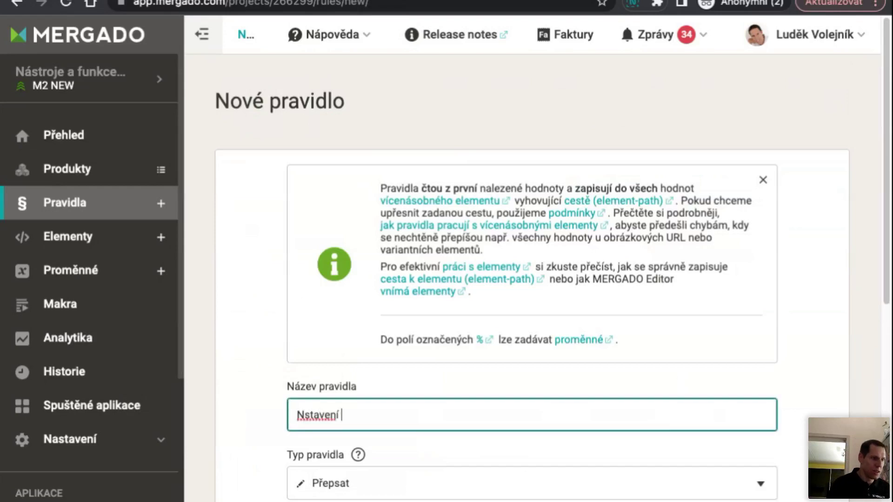
type("konkrétních barev")
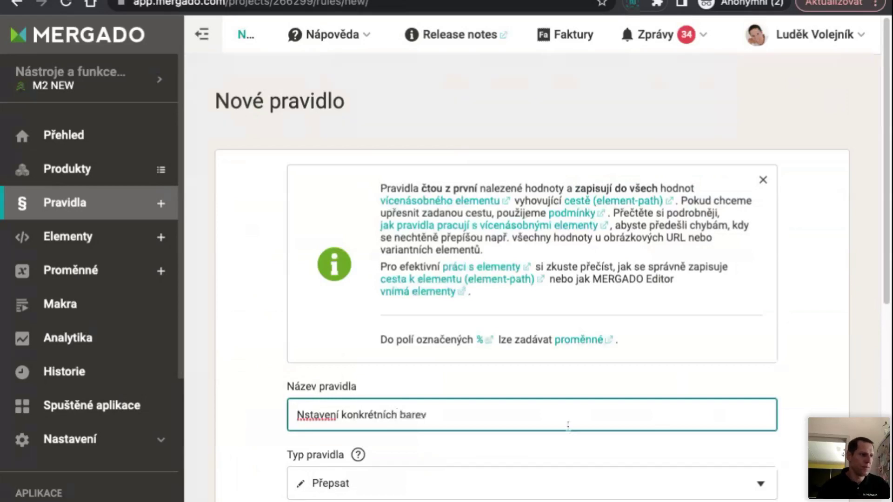
left_click(302, 416)
type("a")
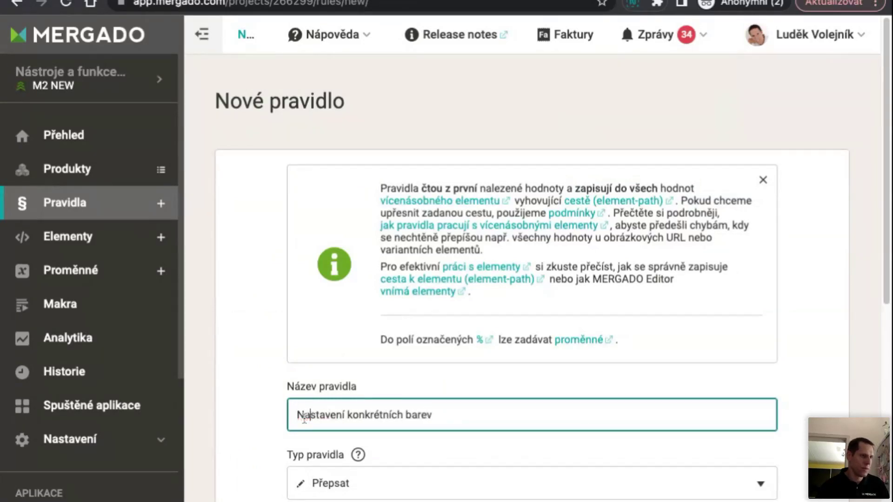
- Set the rule type to Hromadné přepisování dle hodnot and apply it to the Všechny produkty selection
scroll(315, 416, "down", 6)
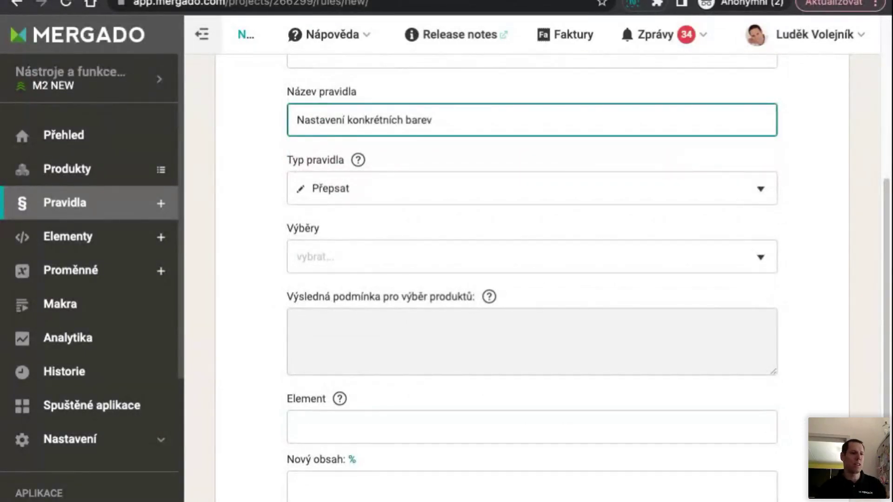
left_click(356, 183)
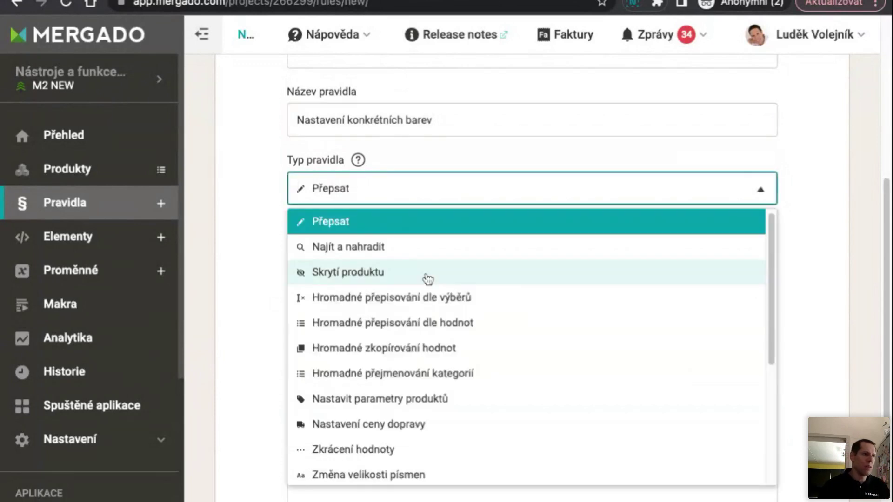
left_click(427, 323)
left_click(394, 255)
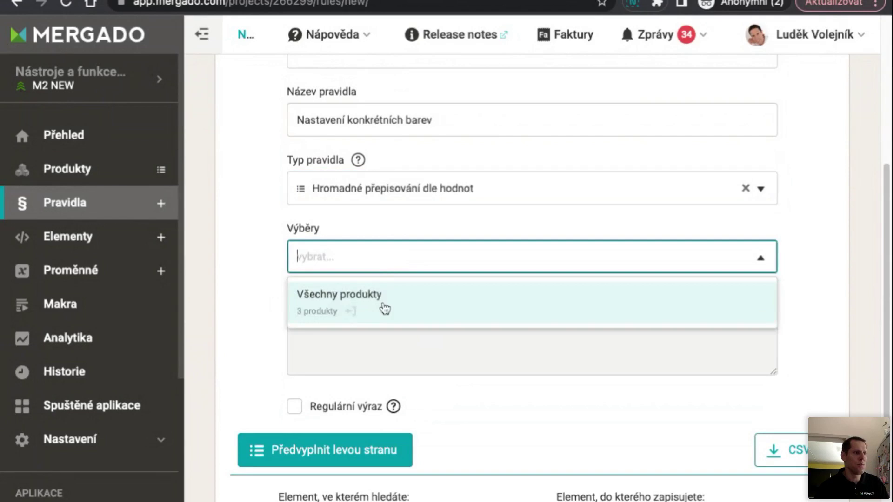
left_click(385, 308)
left_click(244, 319)
- Choose NAME_EXACT as the element to search and the Objem parameter value as the element to write into
scroll(243, 319, "down", 5)
left_click(369, 271)
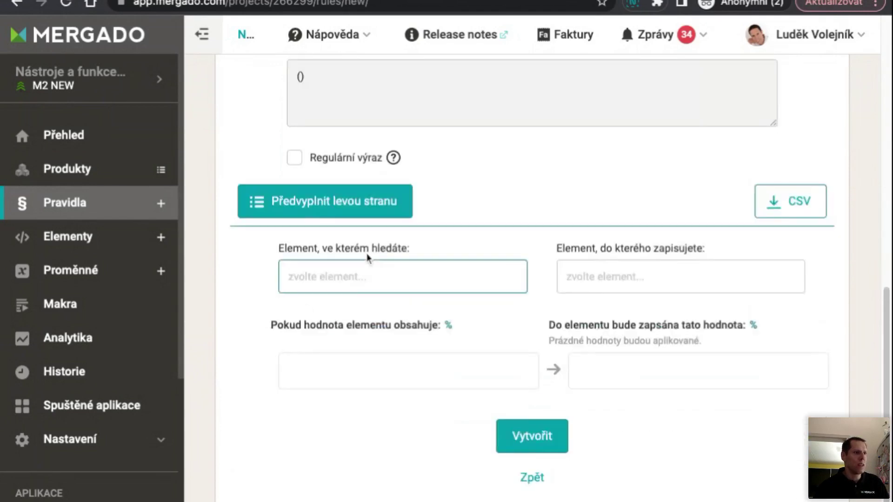
type("name")
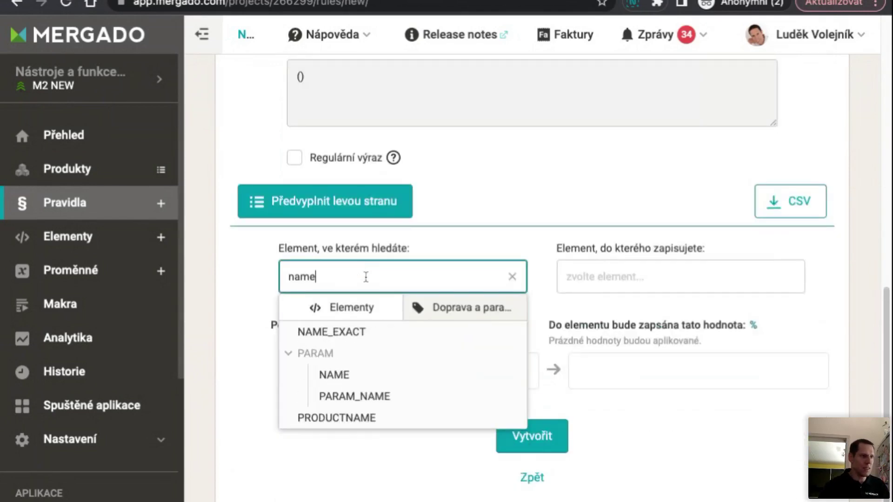
left_click(367, 332)
left_click(629, 272)
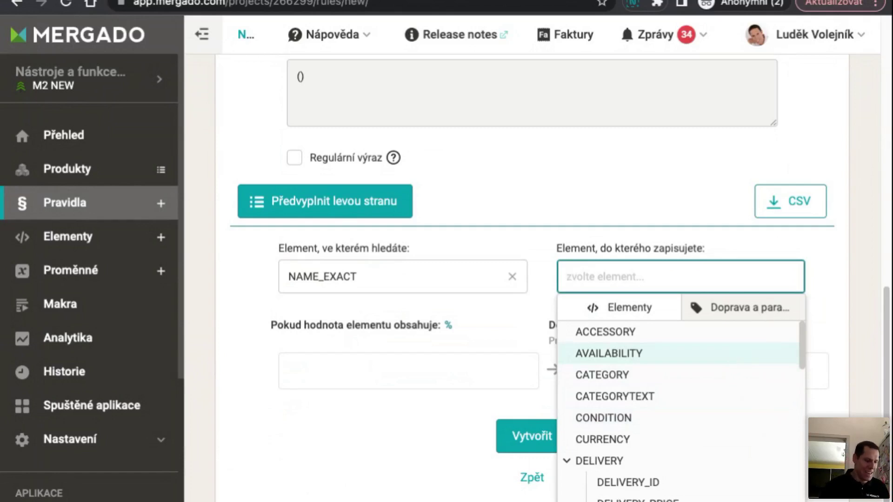
left_click(731, 311)
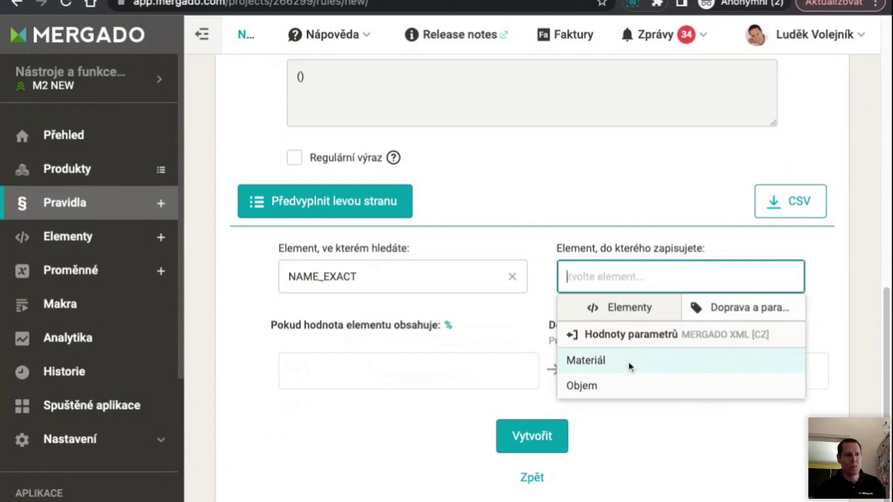
left_click(621, 396)
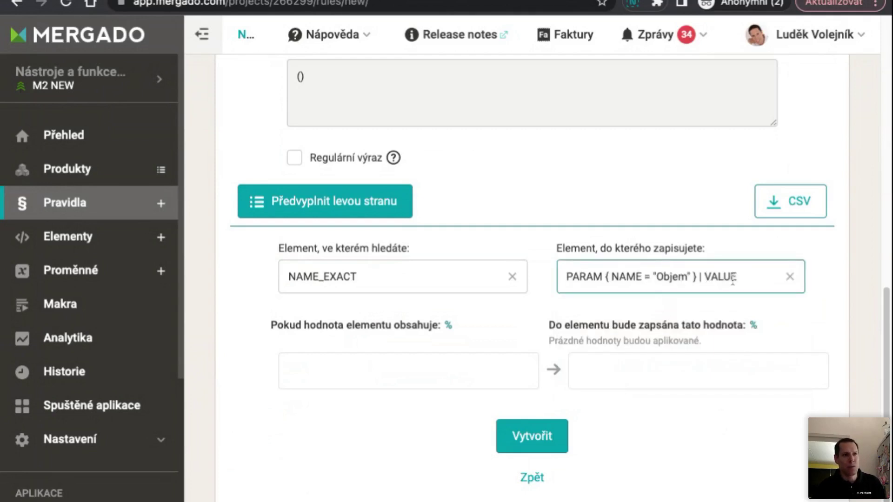
- Examine the parts of the Objem parameter path and compare them with the PARAM example in Heureka's XML feed documentation
left_click_drag(732, 279, 540, 283)
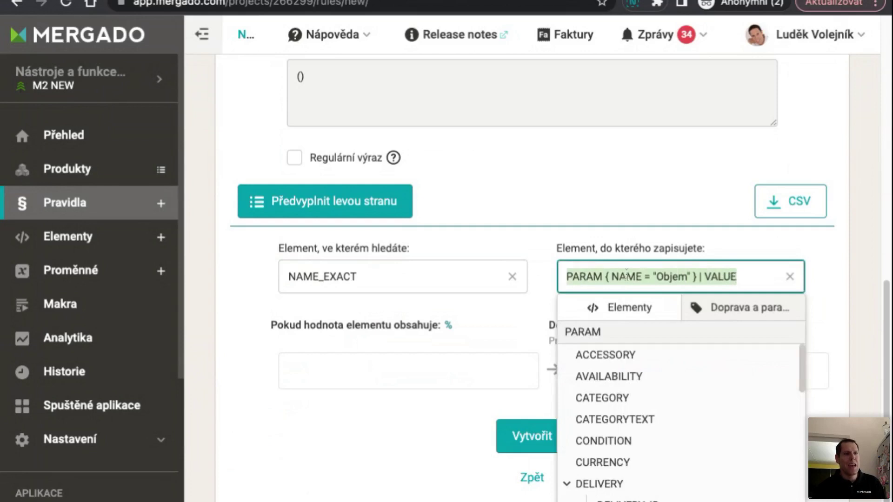
double_click(670, 279)
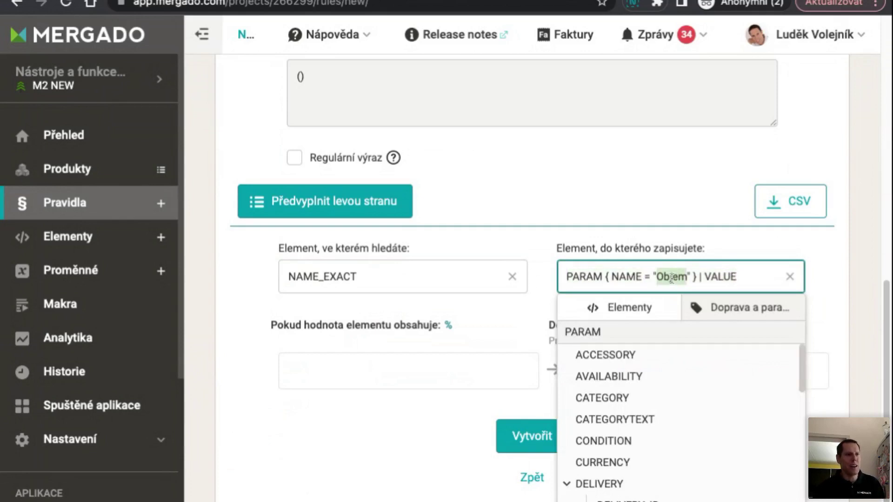
double_click(627, 278)
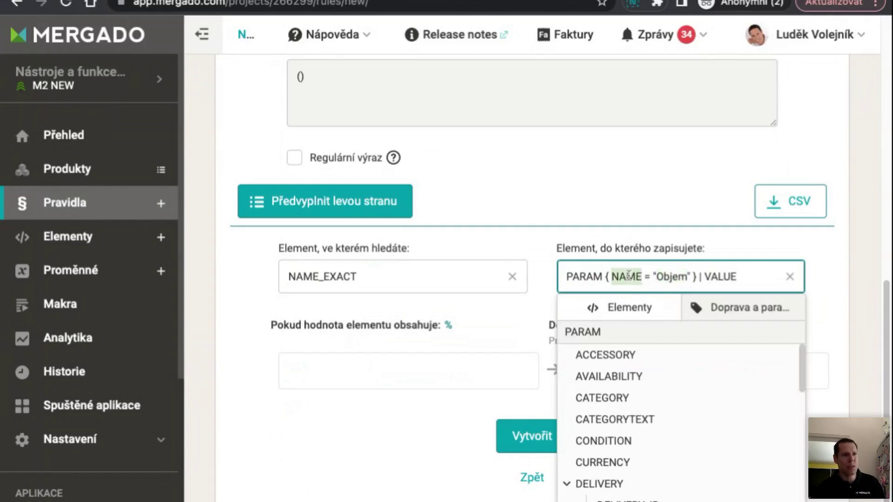
double_click(721, 277)
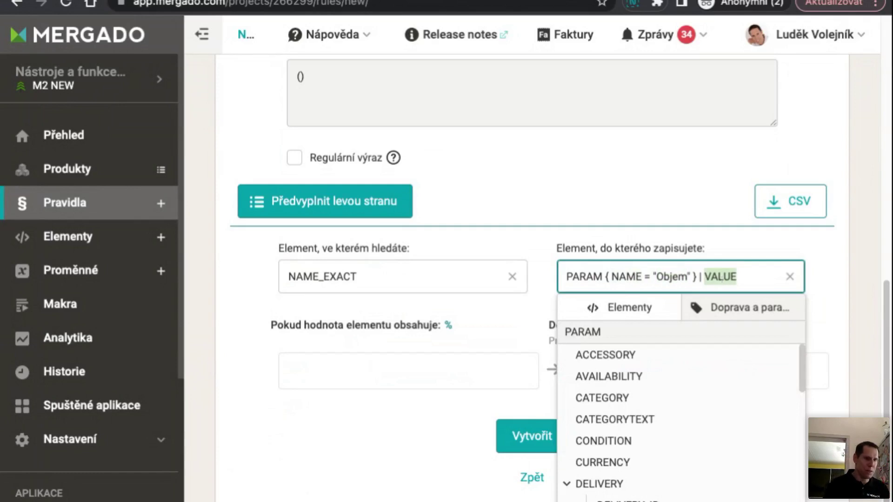
triple_click(721, 278)
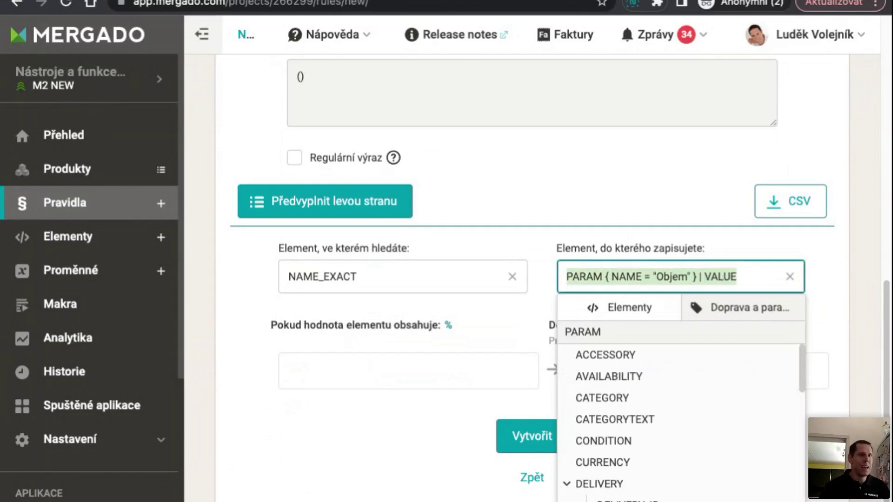
key("ctrl+Tab")
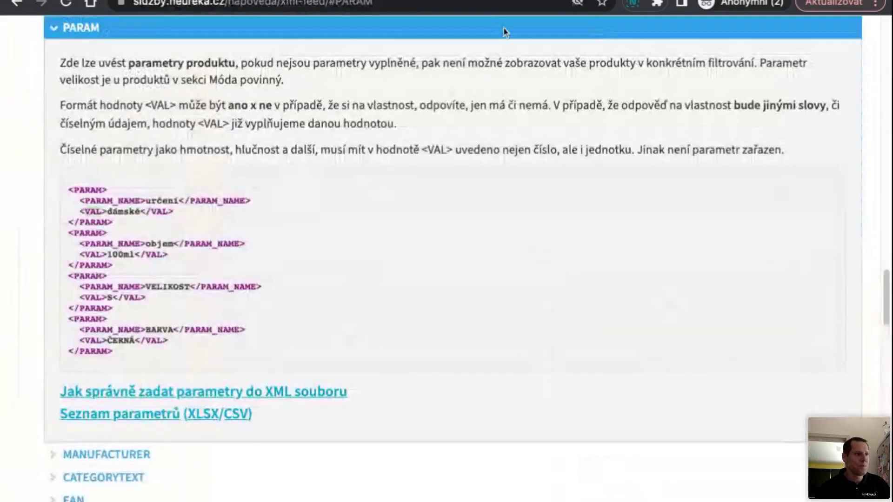
double_click(93, 298)
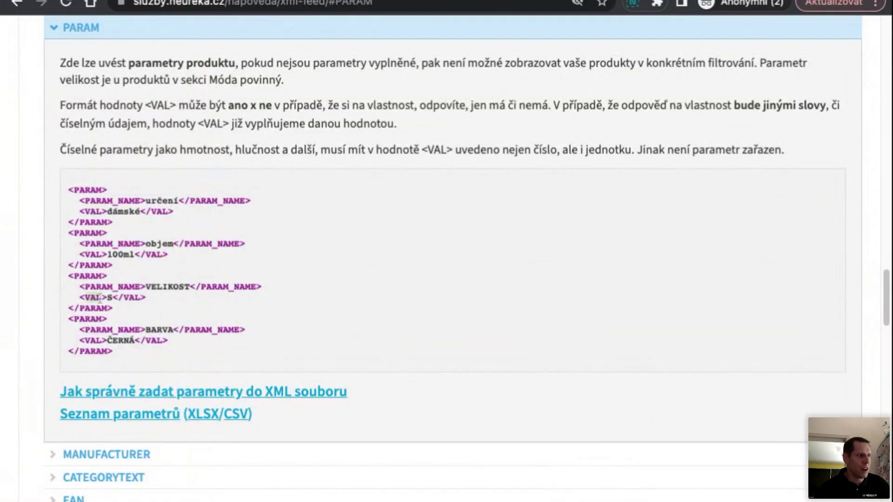
double_click(88, 276)
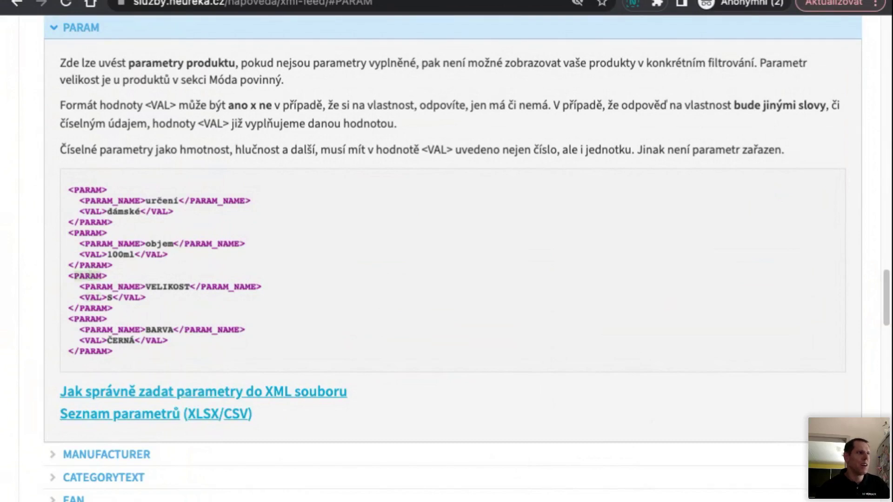
- Back in the Mergado rule form, enter the path PARAM {} | VAL as the element to write into
key("ctrl+shift+Tab")
type("PARAM")
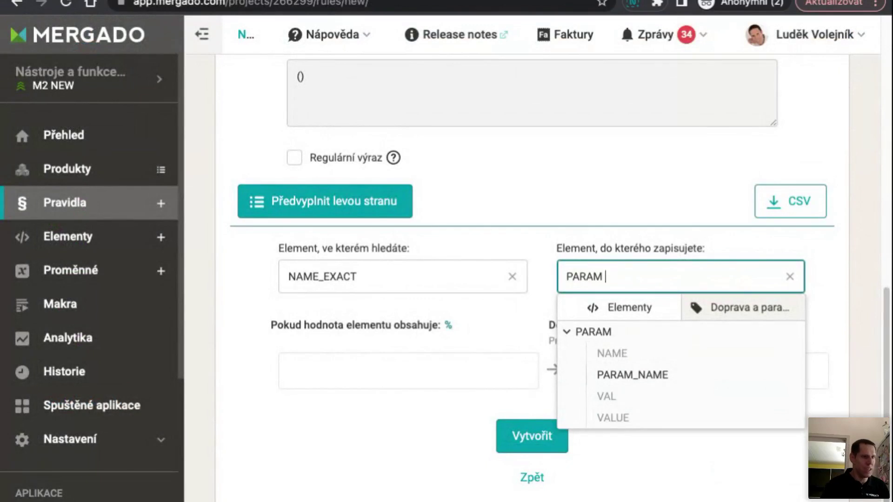
type(" {")
key("BackSpace")
type("| VAL")
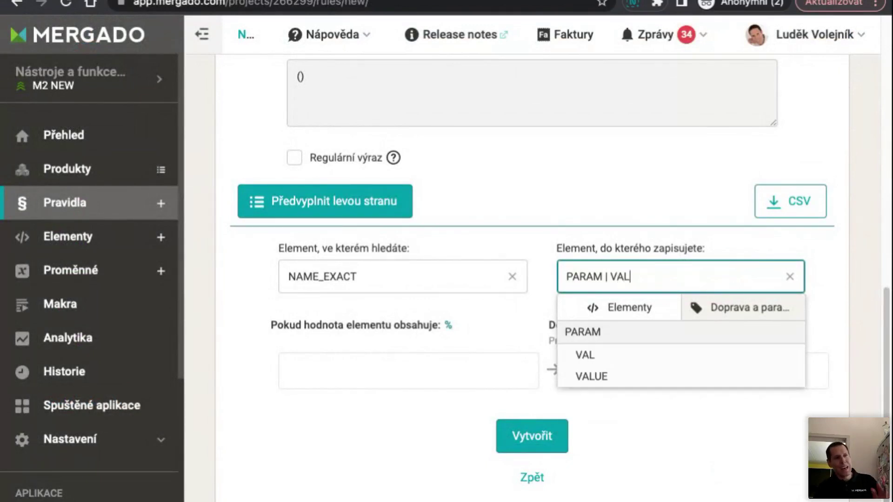
key("Left")
key("Left")
key("Left")
key("Left")
key("Left")
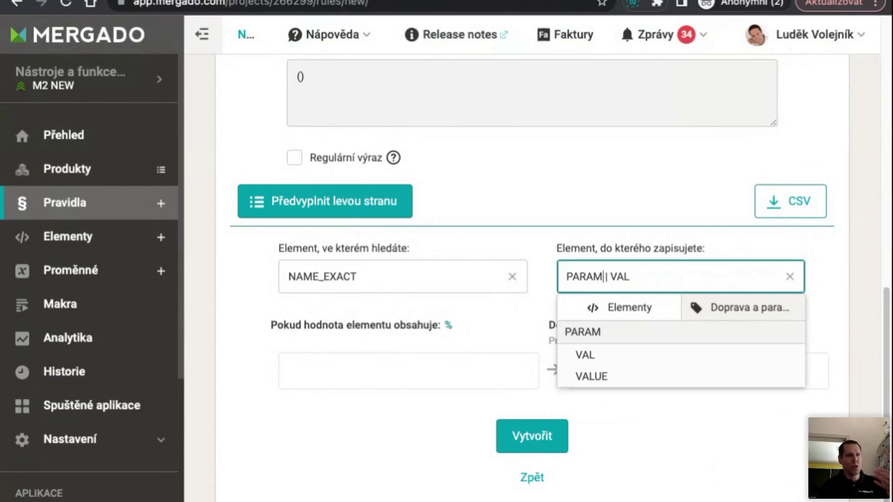
type("{}")
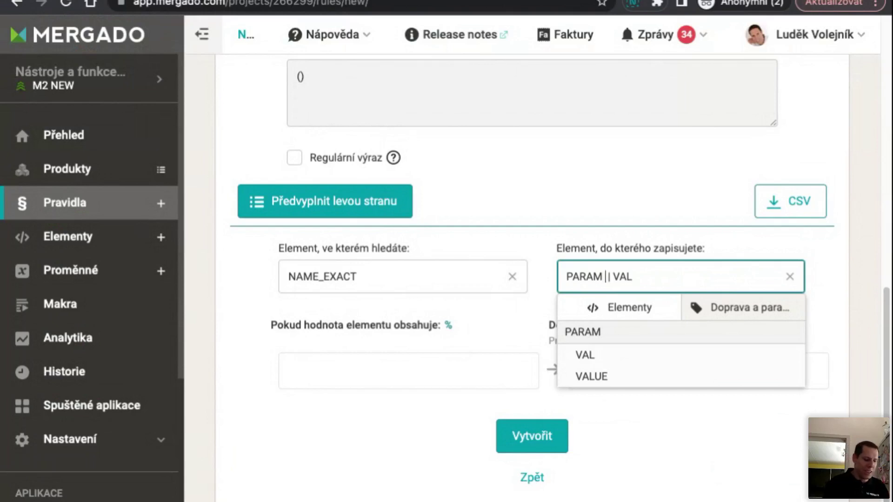
key("Left")
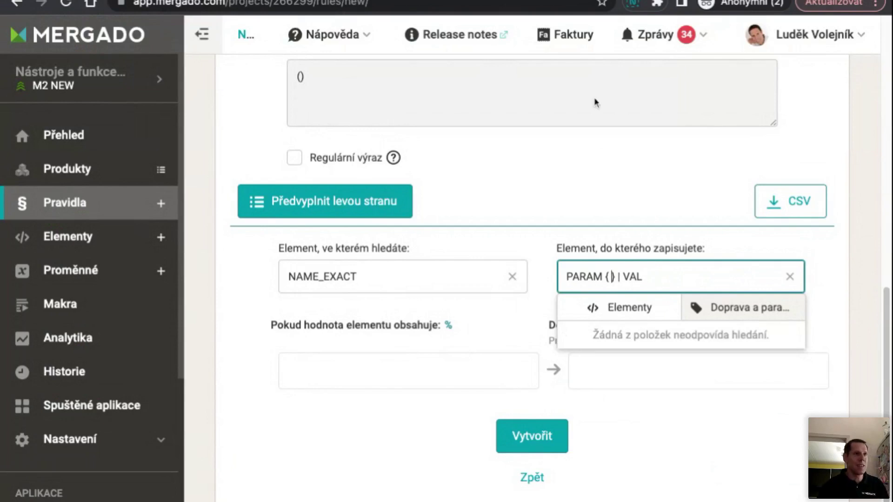
- Check the parameter name element in Heureka's documentation and complete the target path as PARAM { PARAM_NAME = "Barva" } | VAL
key("ctrl+Tab")
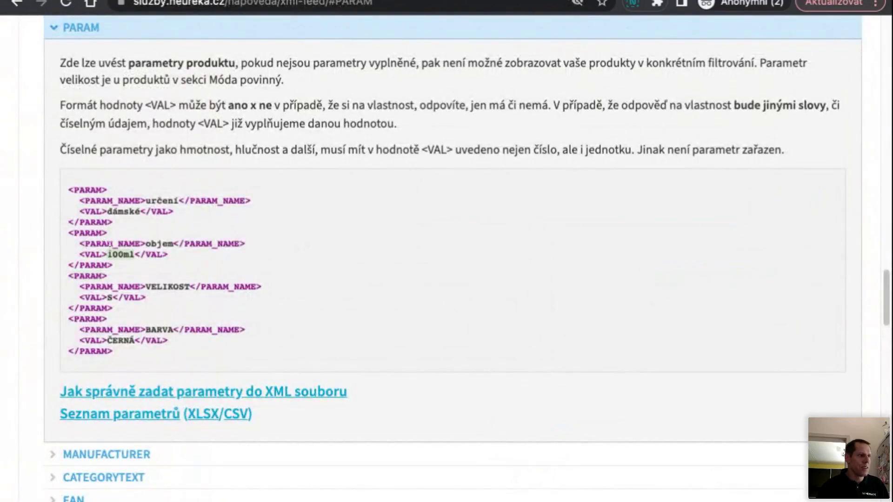
double_click(112, 243)
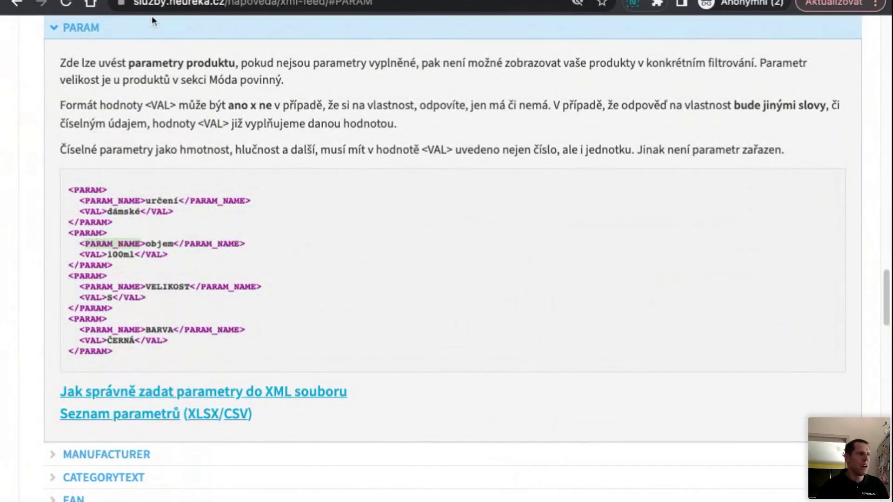
key("ctrl+Tab")
type("PARAM")
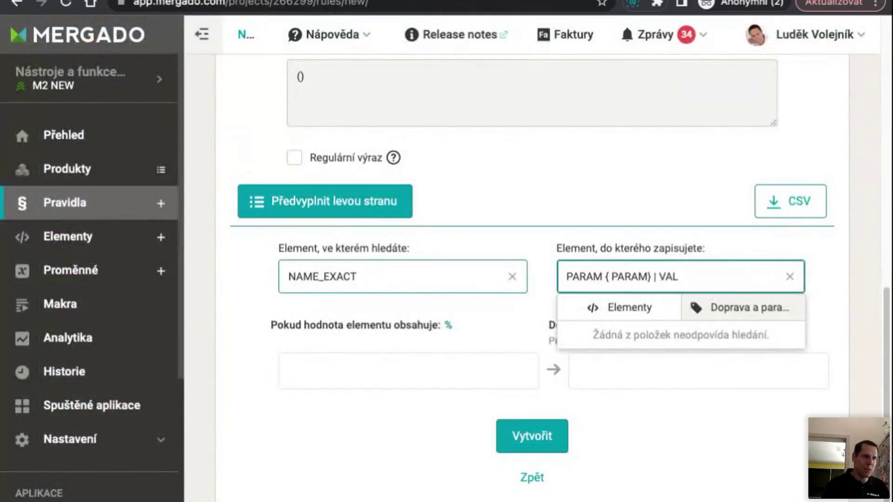
type("_")
type("NAME = ")
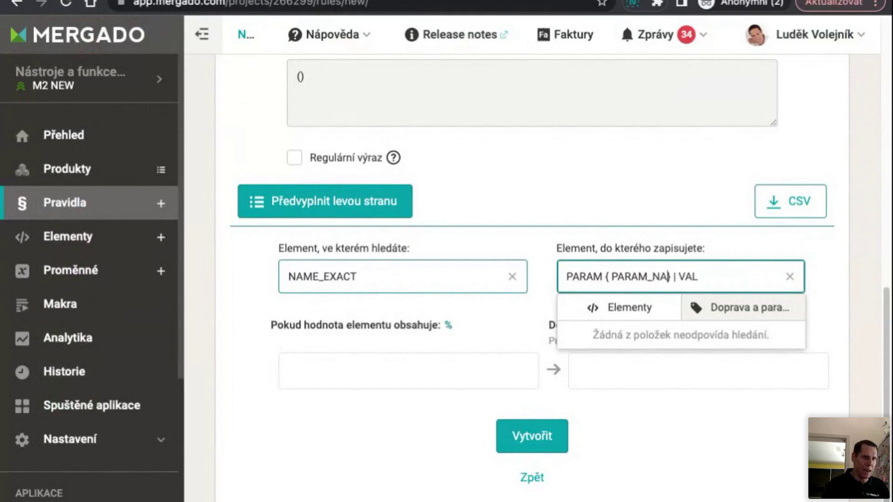
type("\"\"")
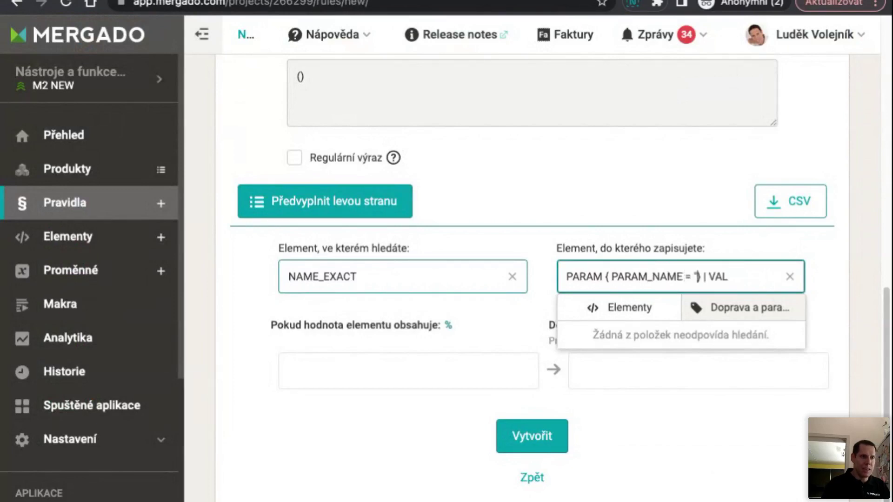
key("Left")
type("Barva")
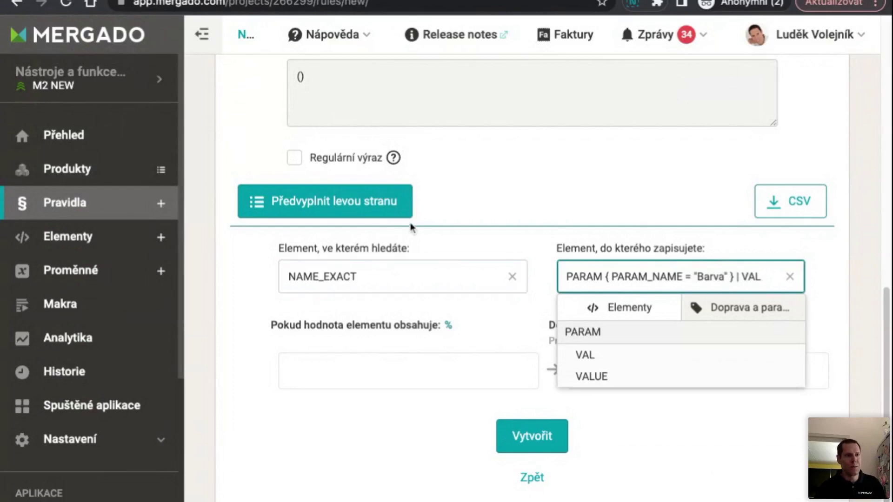
left_click(622, 236)
left_click(724, 279)
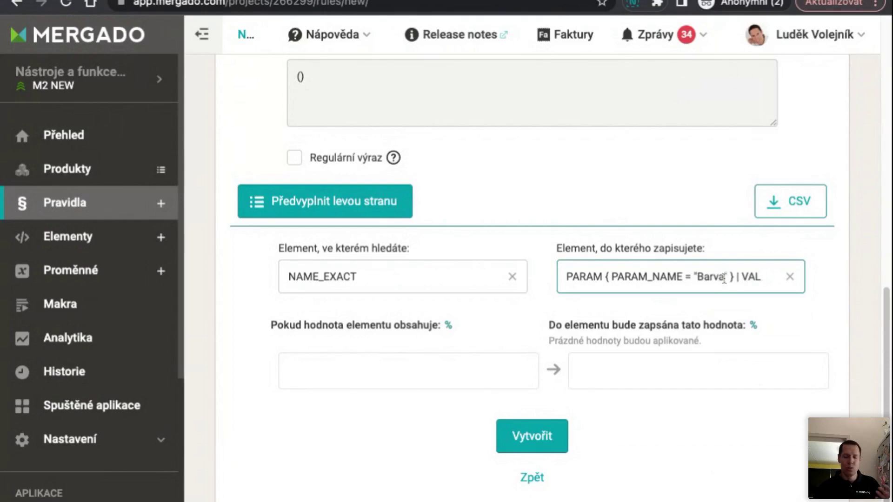
left_click(728, 326)
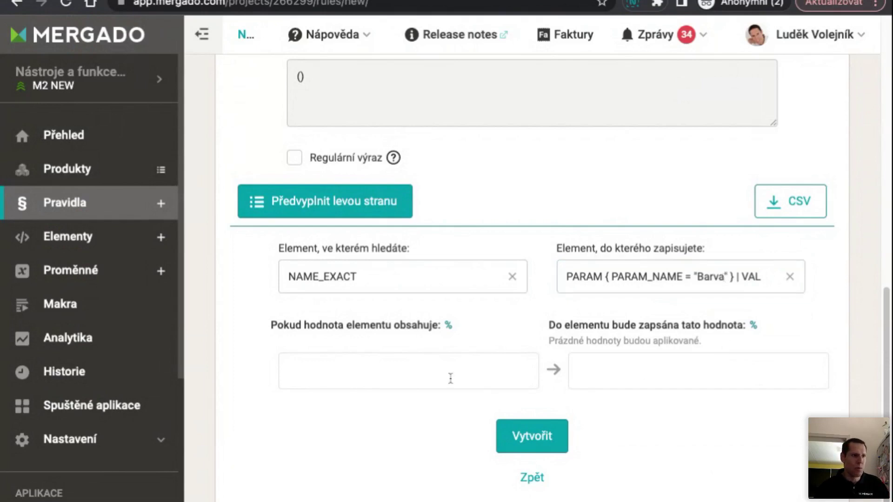
- Prefill the searched values with the product names and assign modrá to Hrnek Science Medicine
left_click(356, 205)
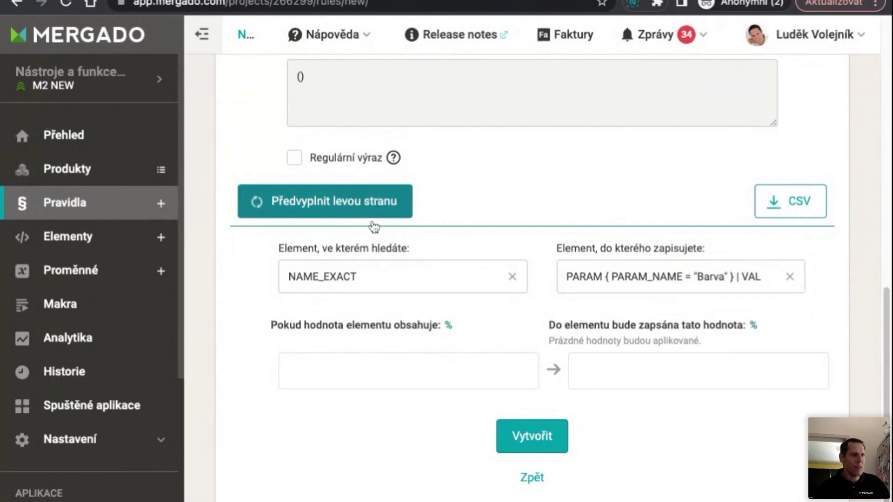
left_click(682, 375)
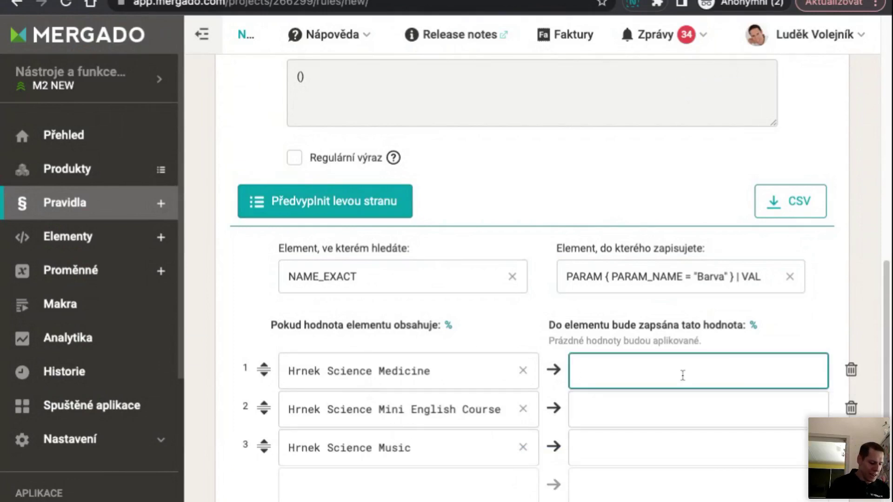
type("modrá")
- Assign zelená to Hrnek Science Mini English Course and bílá to Hrnek Science Music
key("Tab")
key("Tab")
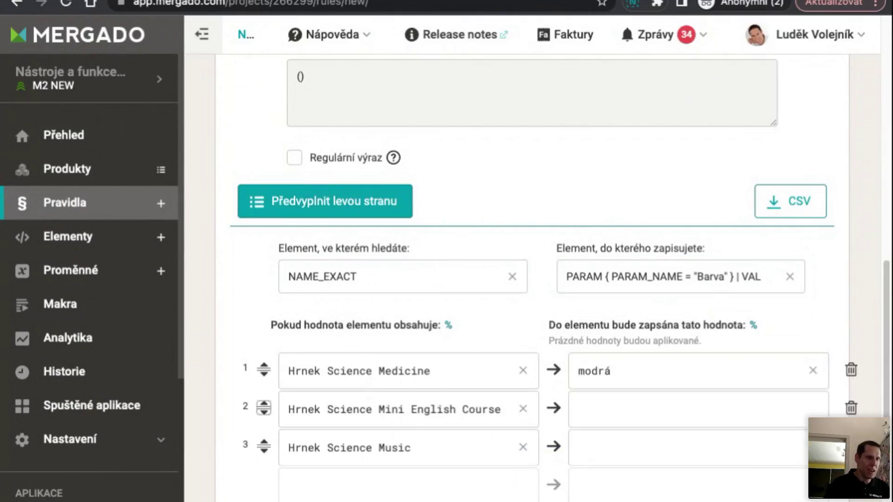
key("Tab")
type("z")
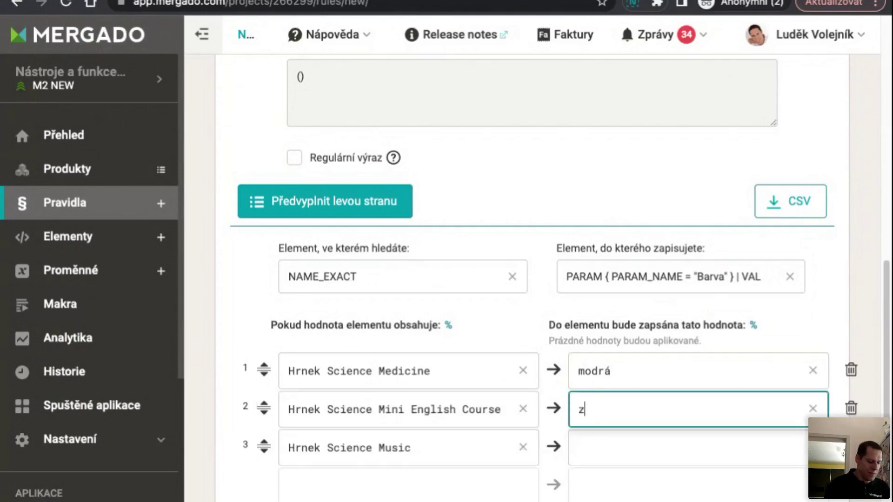
type("elená")
key("Tab")
key("Tab")
key("Tab")
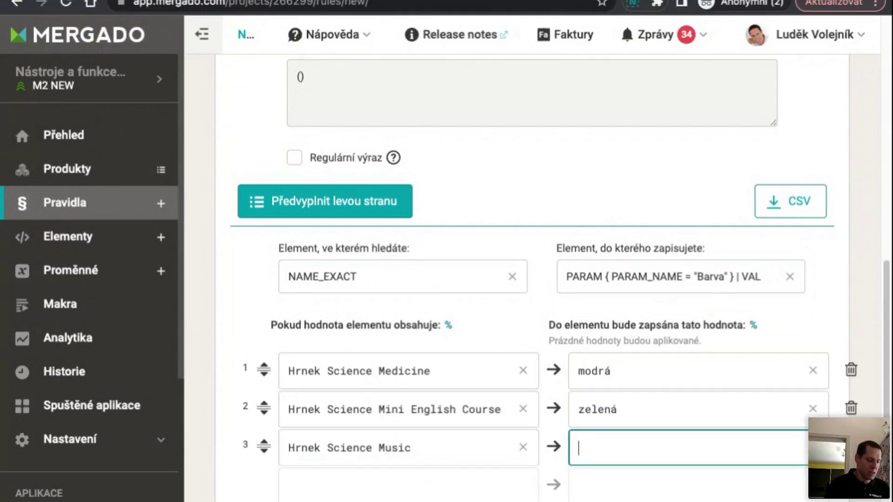
type("bíká")
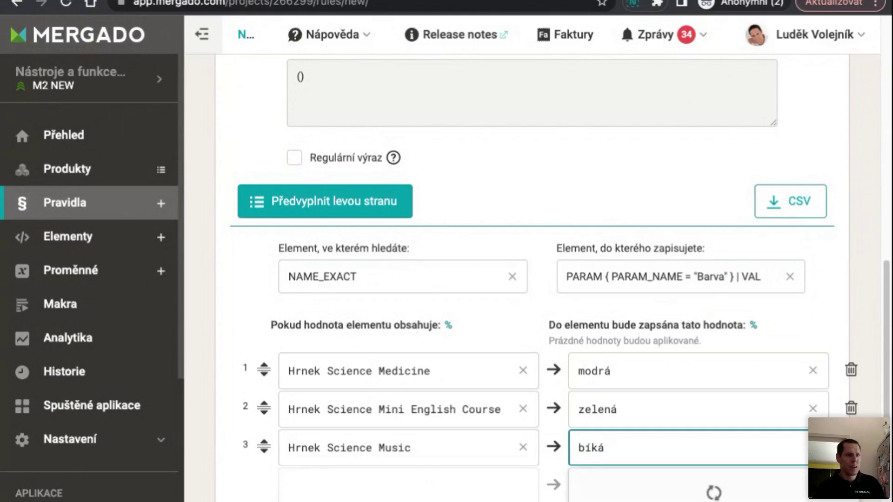
key("BackSpace")
type("l")
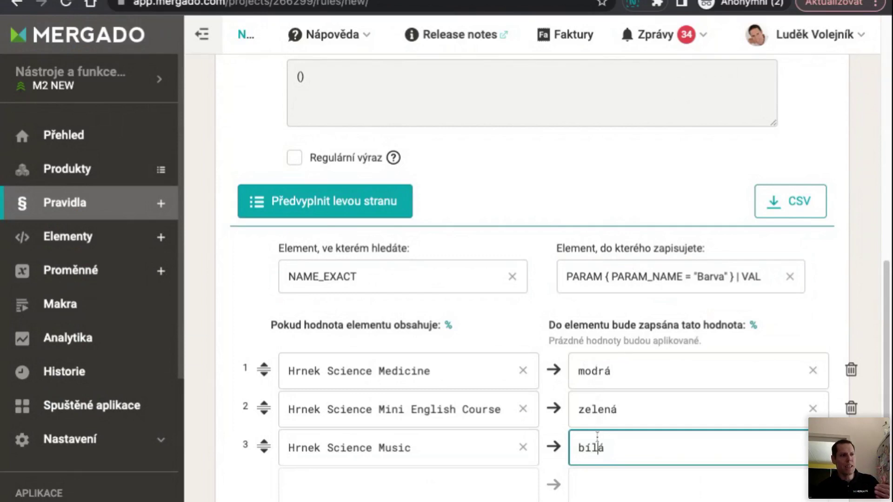
- Review the rule's settings, create the Nastavení konkrétních barev rule and apply the export's rules
scroll(484, 289, "up", 6)
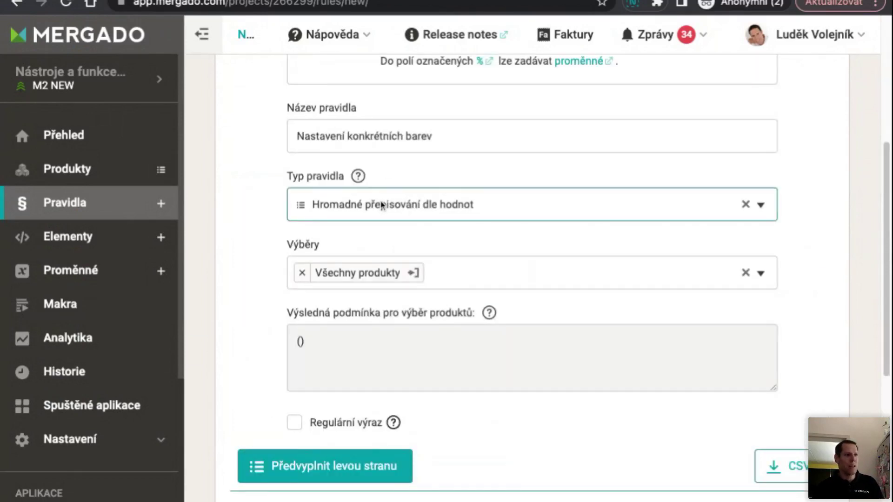
scroll(498, 333, "down", 3)
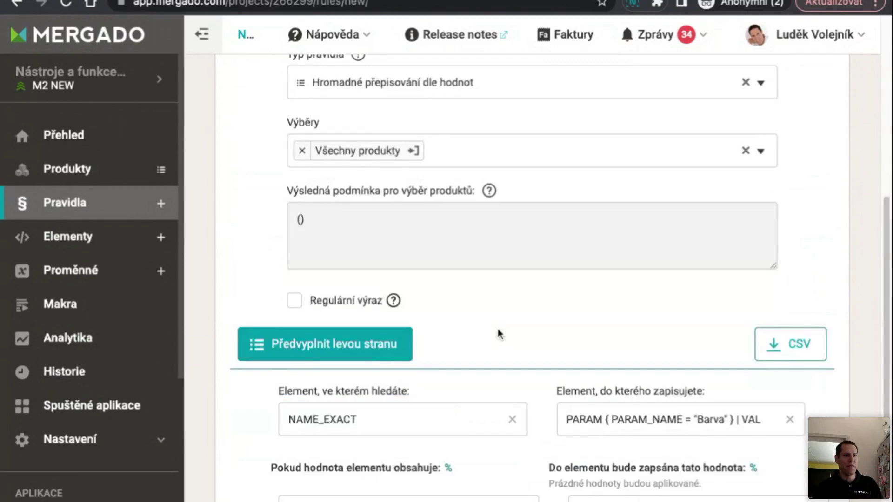
scroll(497, 328, "down", 2)
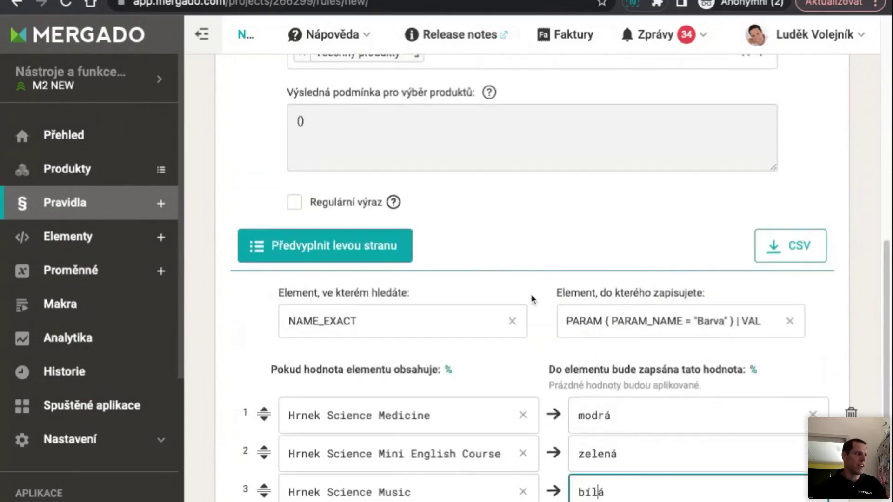
scroll(648, 294, "down", 3)
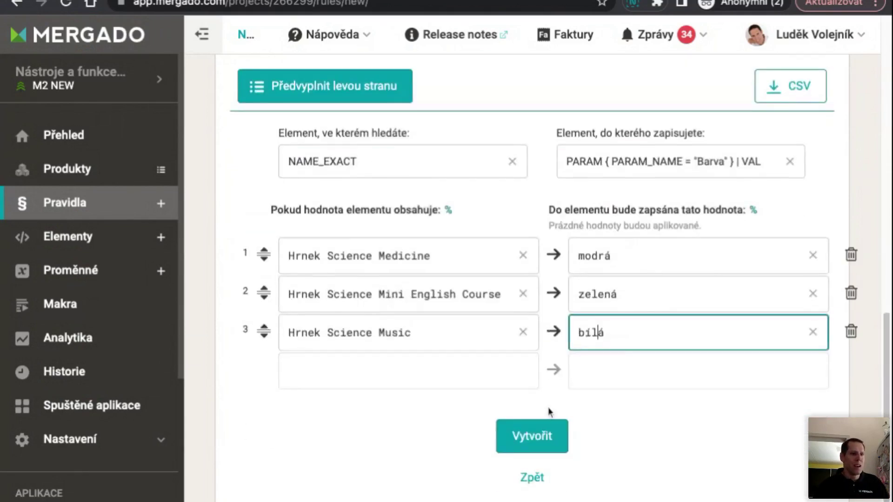
left_click(546, 447)
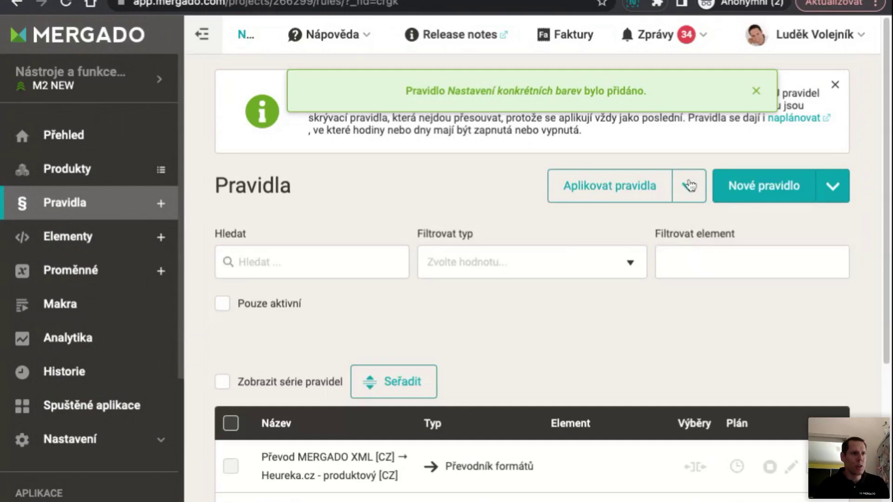
left_click(688, 186)
left_click(592, 228)
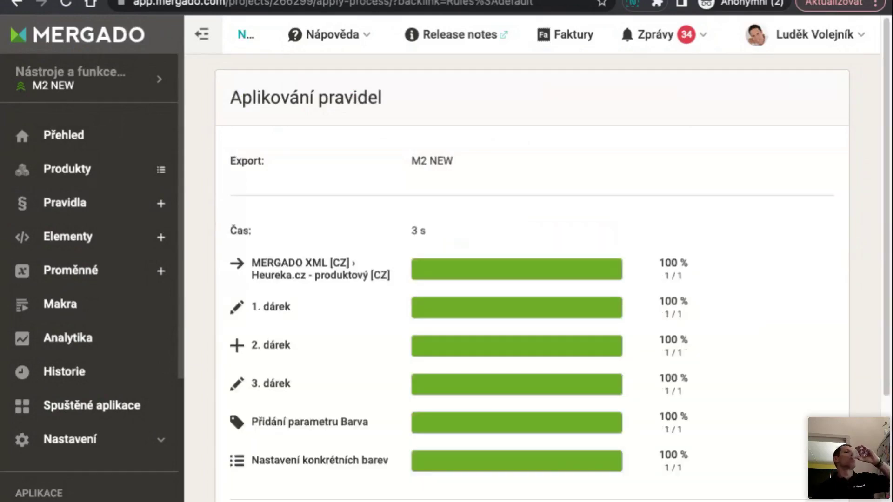
- Open the tracked product Hrnek Science Mini English Course and examine what the two Barva rules changed
scroll(522, 384, "down", 3)
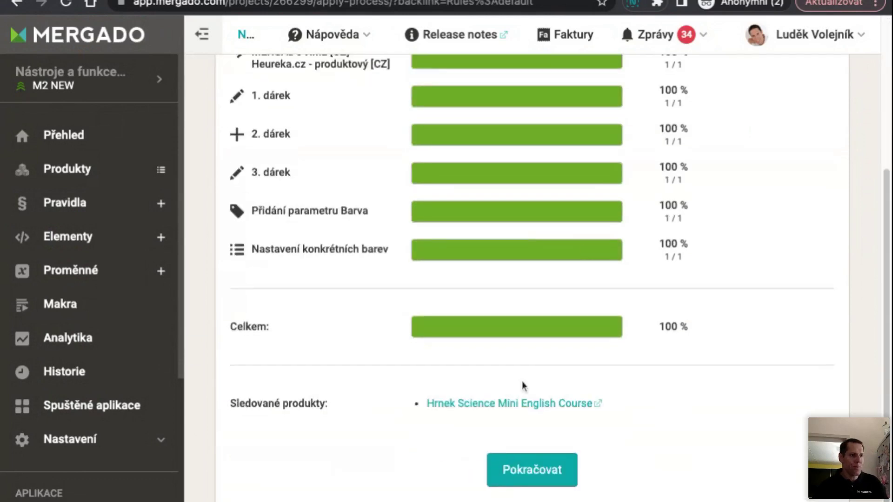
left_click(521, 405)
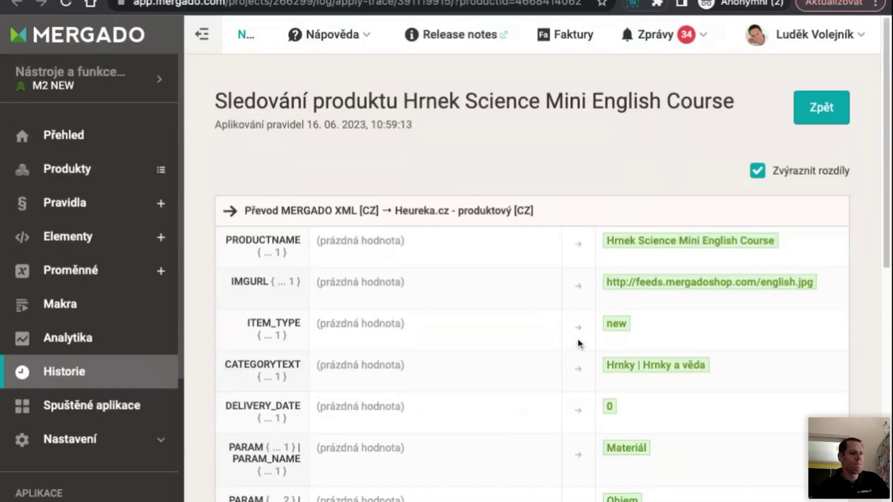
scroll(578, 339, "down", 10)
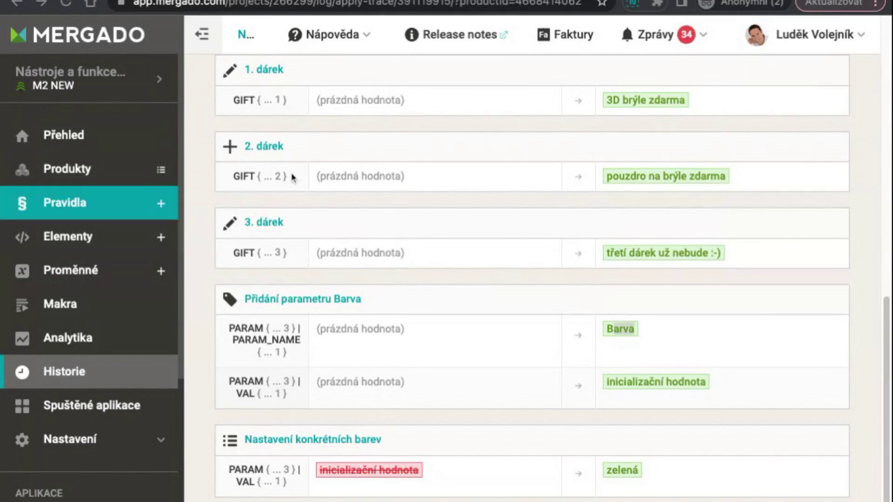
- Switch to the PDF presentation Nástroje a funkce MERGADO 2 and show the coffee break slide
key("ctrl+Tab")
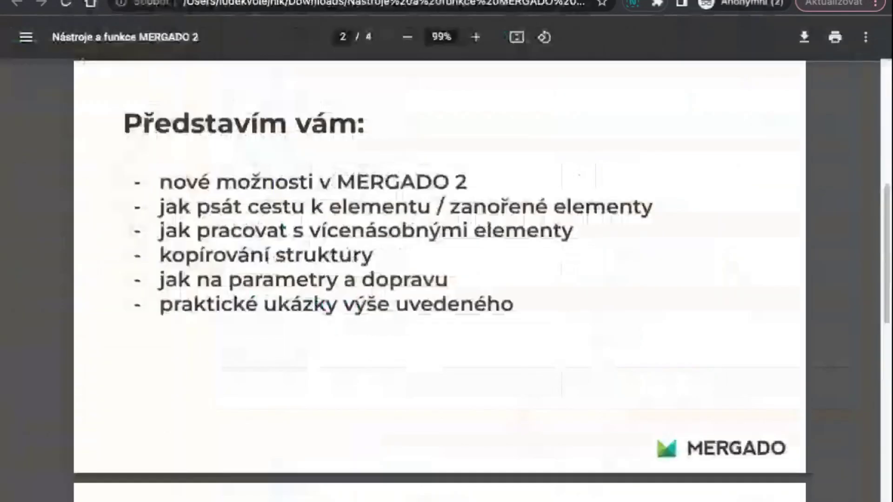
scroll(278, 329, "down", 15)
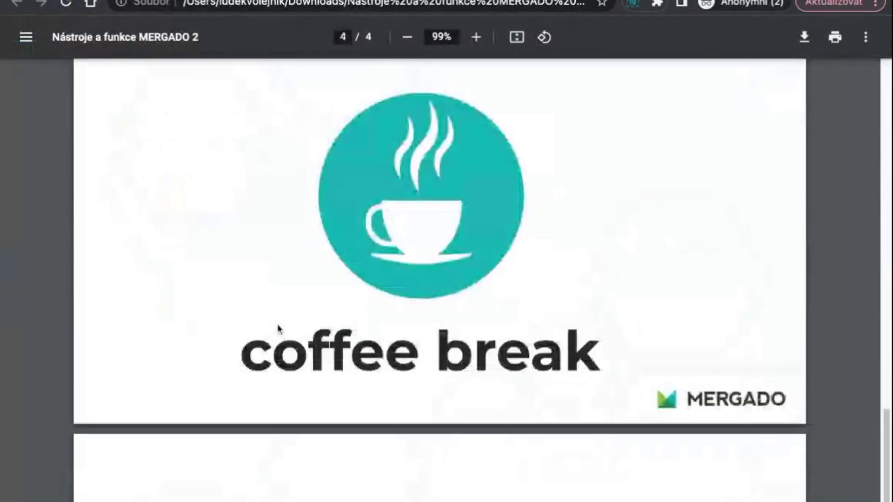
scroll(330, 163, "up", 3)
scroll(330, 163, "up", 7)
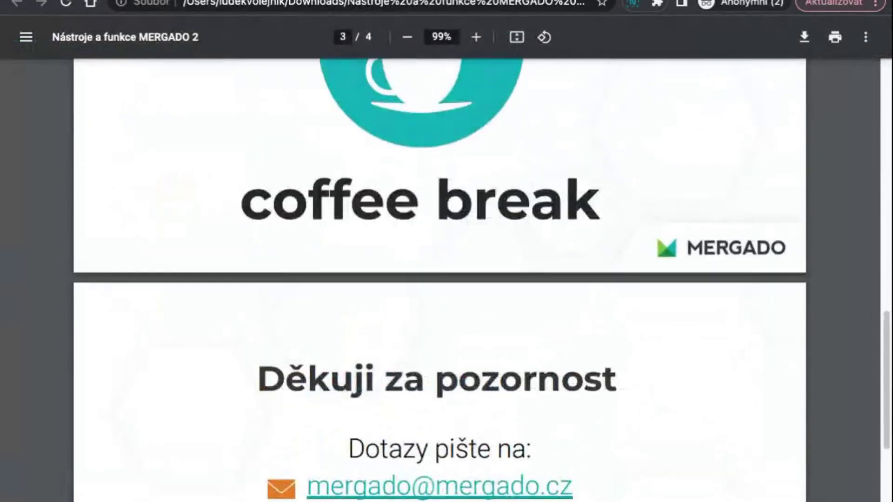
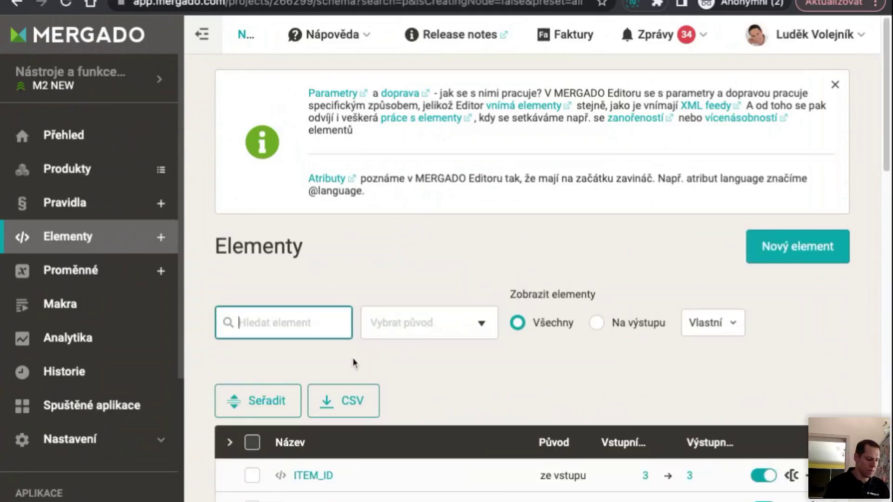
- Search the Mergado elements for "param" and open the values of PARAM_NAME under PARAM
type("param")
scroll(351, 331, "down", 3)
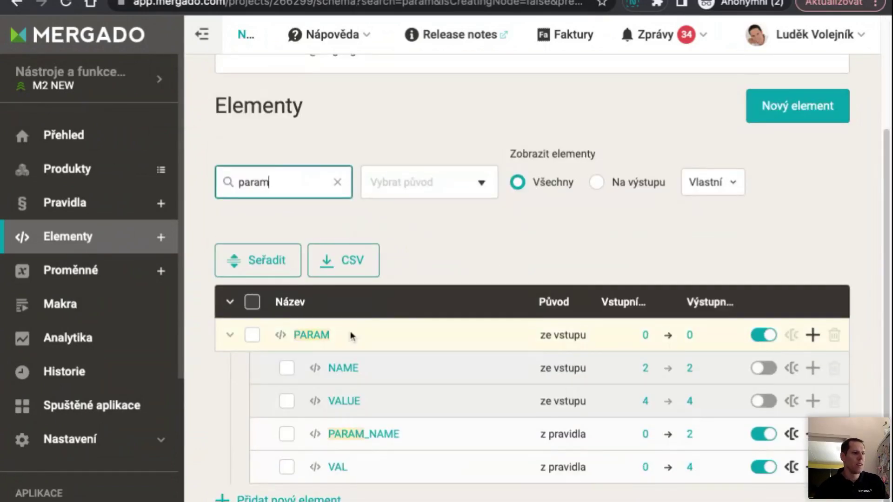
left_click(375, 439)
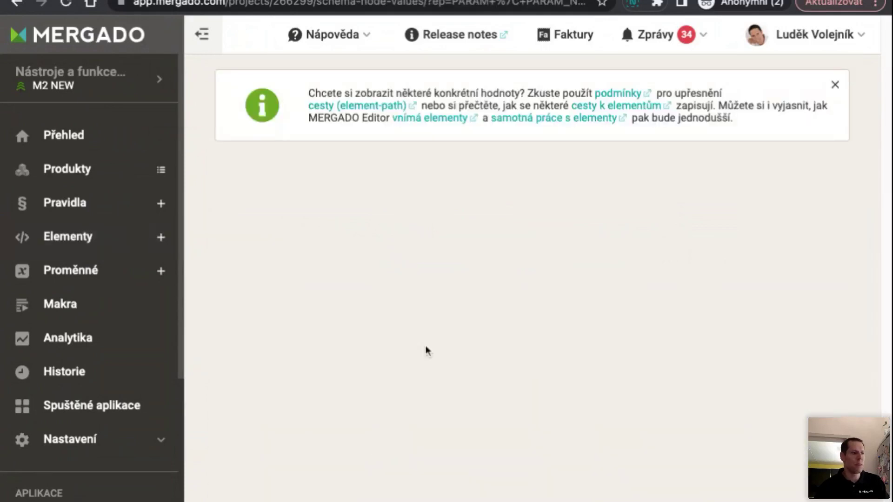
- Locate Barva among the PARAM | PARAM_NAME values, then start a new rule named "Nahradit Barva za COLOR"
scroll(425, 342, "down", 4)
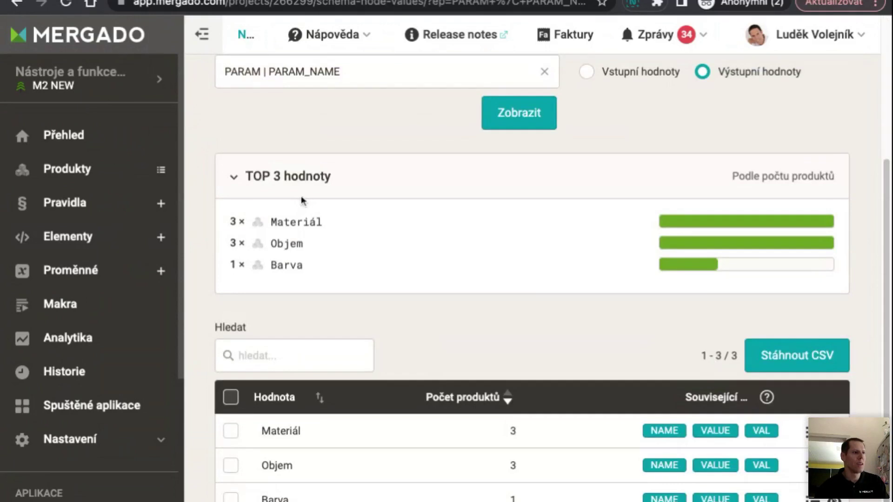
double_click(297, 266)
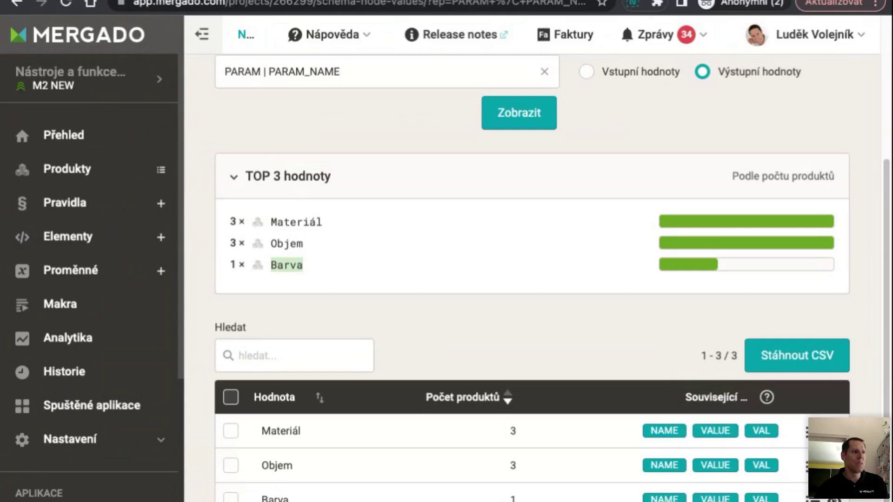
left_click(161, 208)
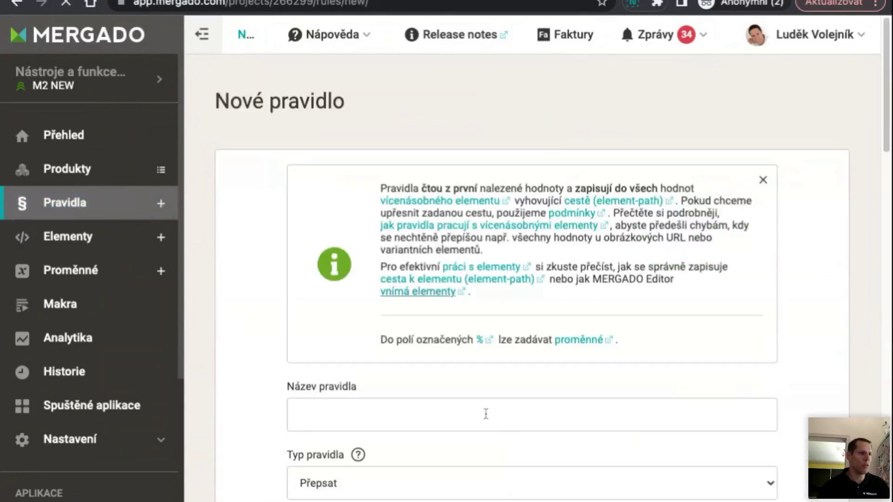
left_click(486, 414)
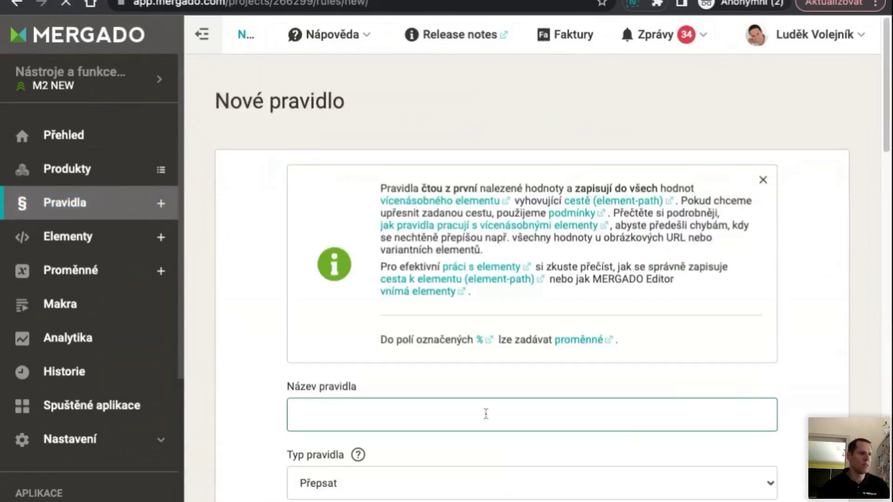
type("N")
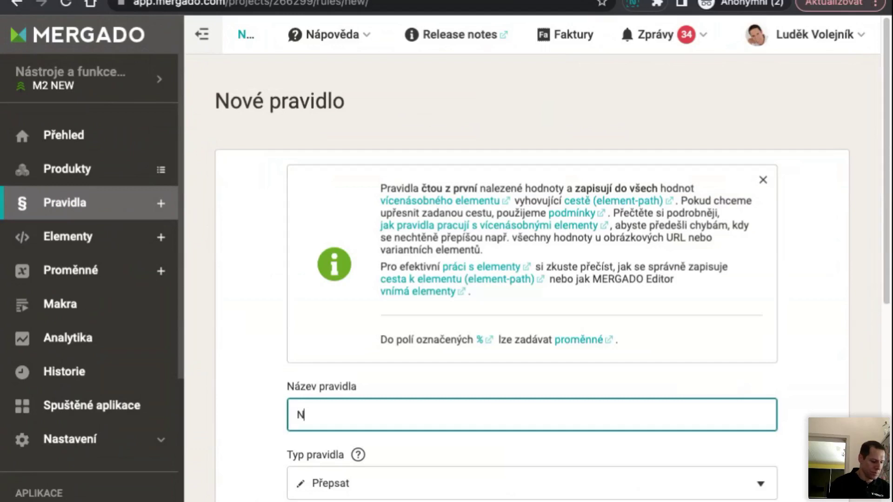
type("ahradit Ba")
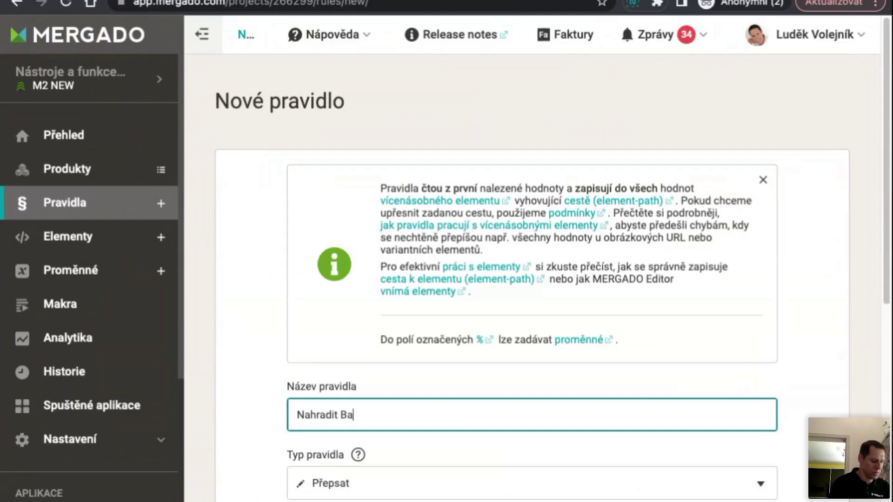
type("rva za COLOR")
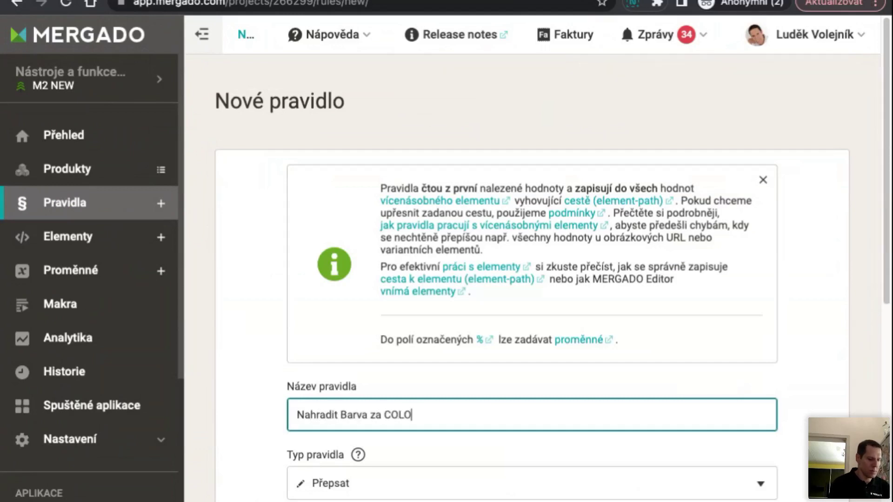
- Set the rule type to Najít a nahradit and apply it to the Všechny produkty selection
scroll(512, 389, "down", 5)
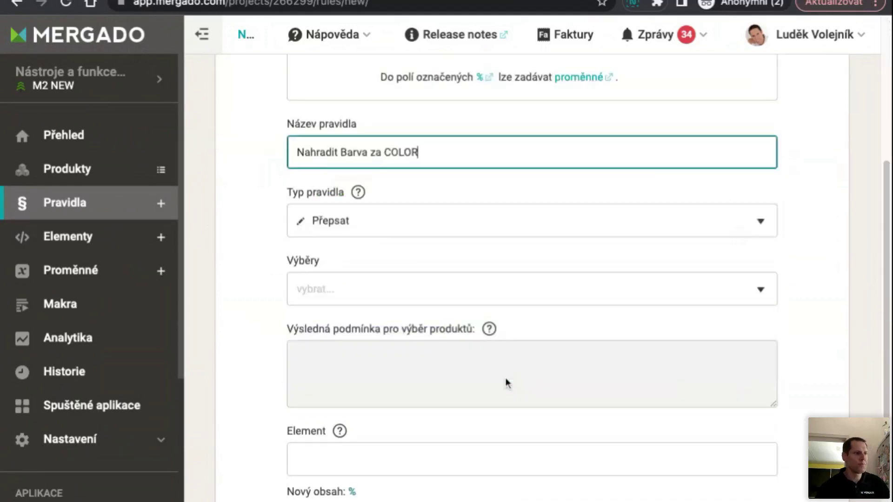
left_click(404, 225)
left_click(408, 278)
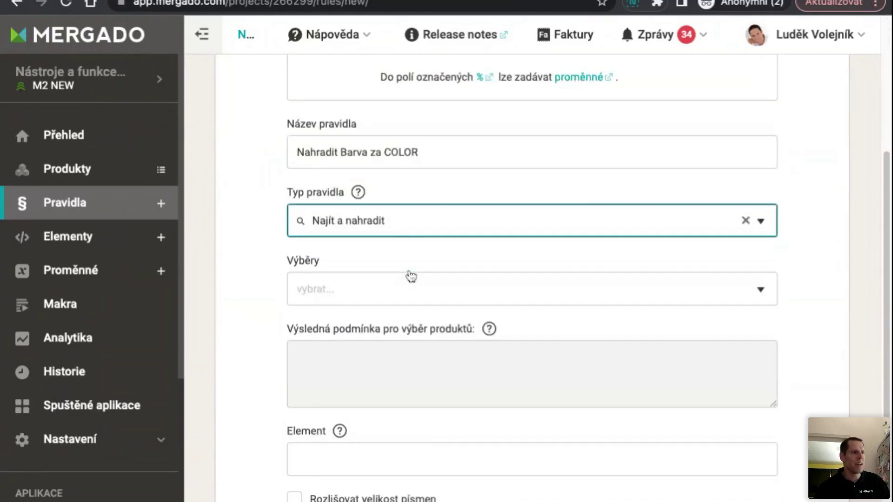
left_click(404, 294)
left_click(400, 342)
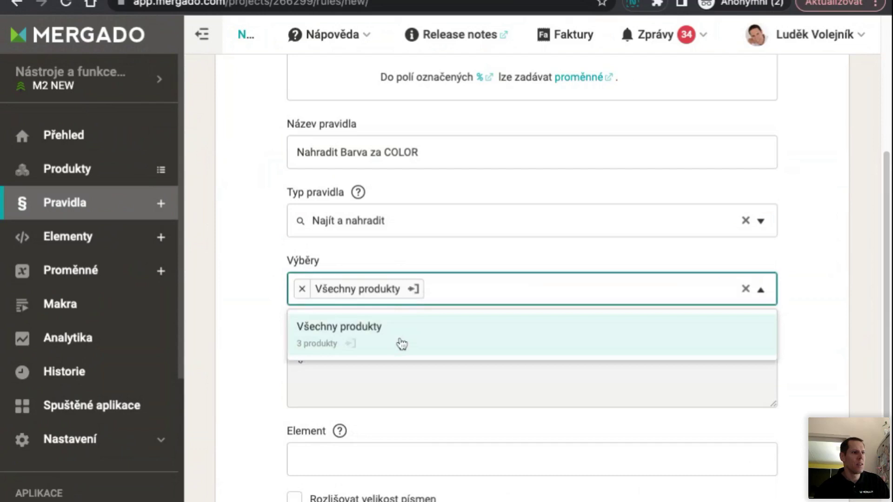
left_click(286, 347)
scroll(286, 347, "down", 5)
- Look through the rule's available elements, including the Doprava a parametry choices
left_click(363, 209)
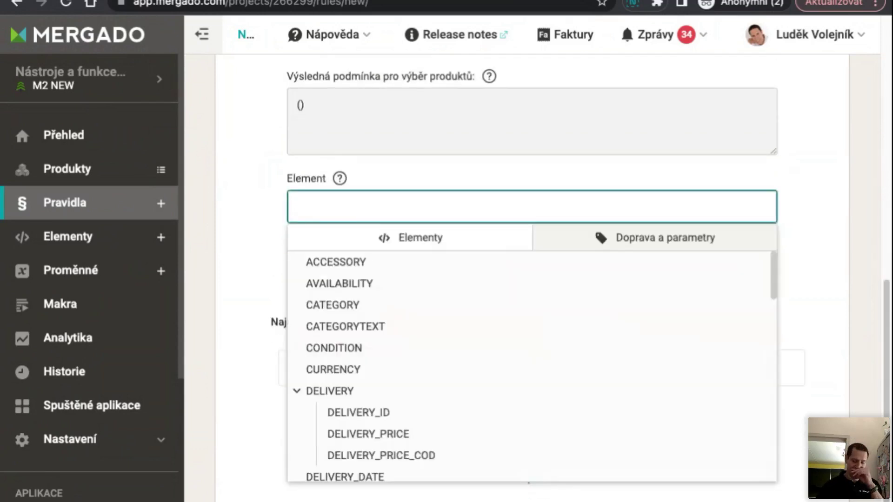
left_click(639, 242)
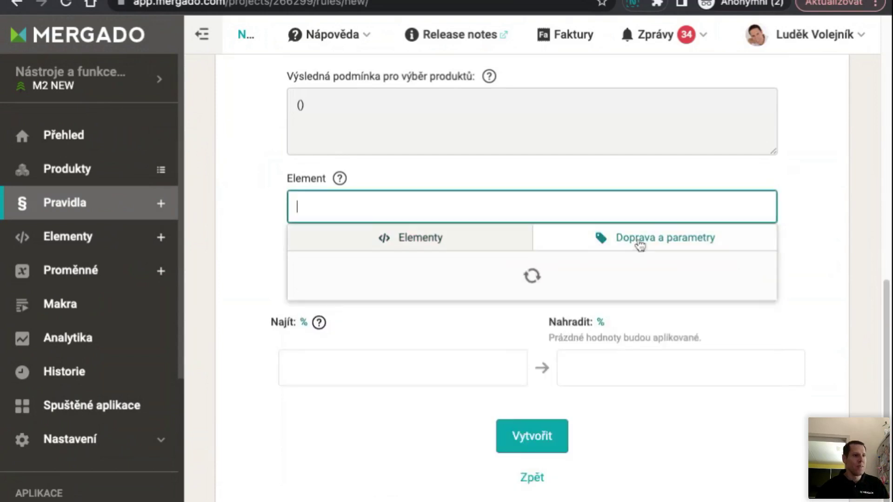
left_click(425, 241)
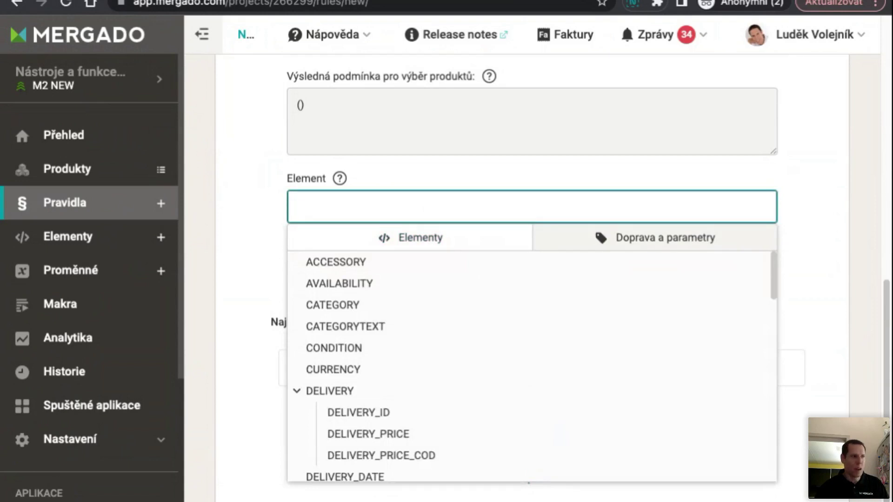
- Look up "param" in the element list, review the output values of PARAM | PARAM_NAME and return to the rule form
left_click(83, 241)
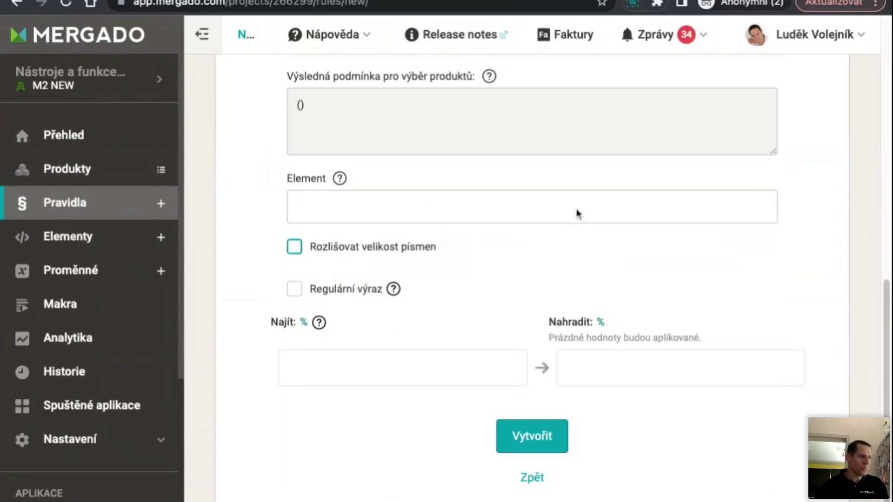
left_click(388, 202)
left_click(219, 90)
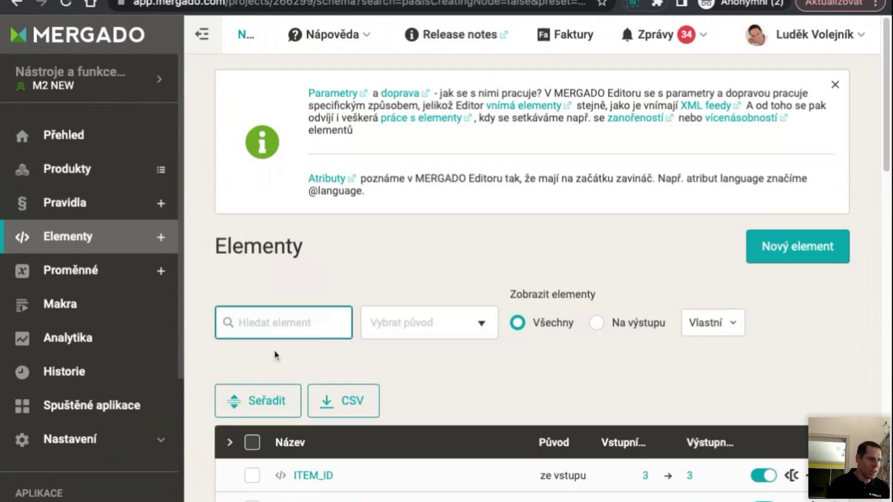
type("param")
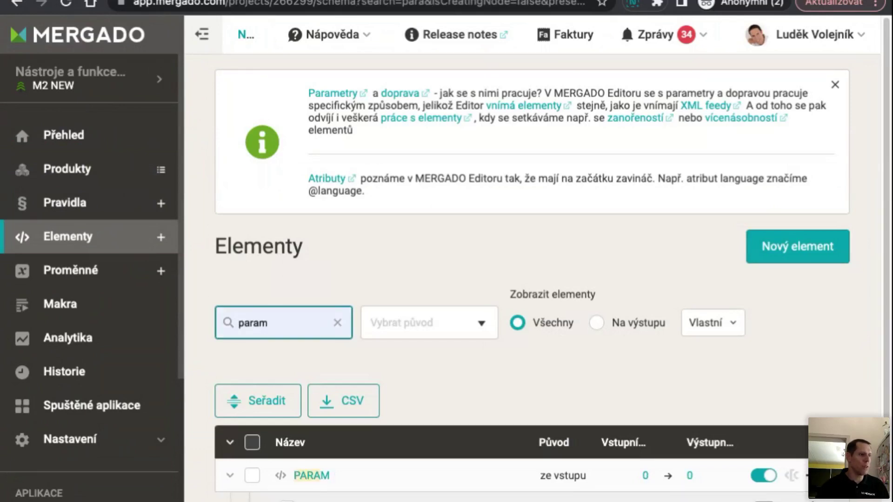
key("BackSpace")
scroll(423, 458, "down", 3)
left_click(379, 439)
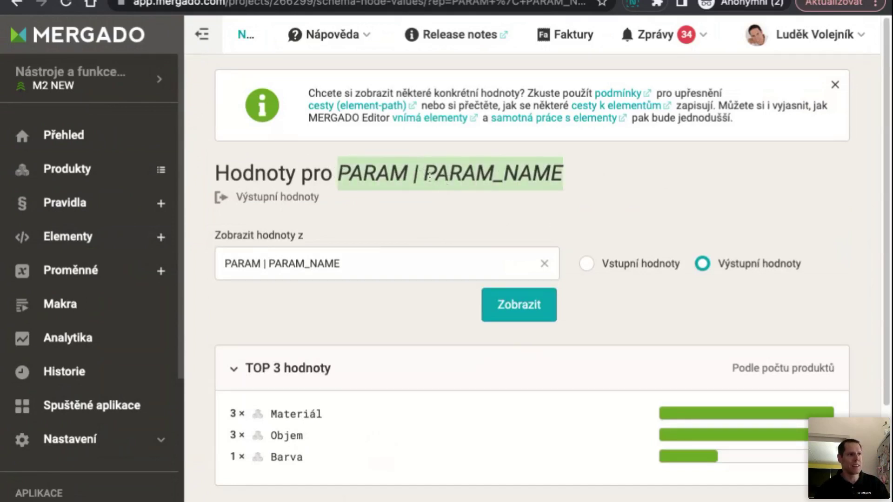
scroll(428, 176, "down", 4)
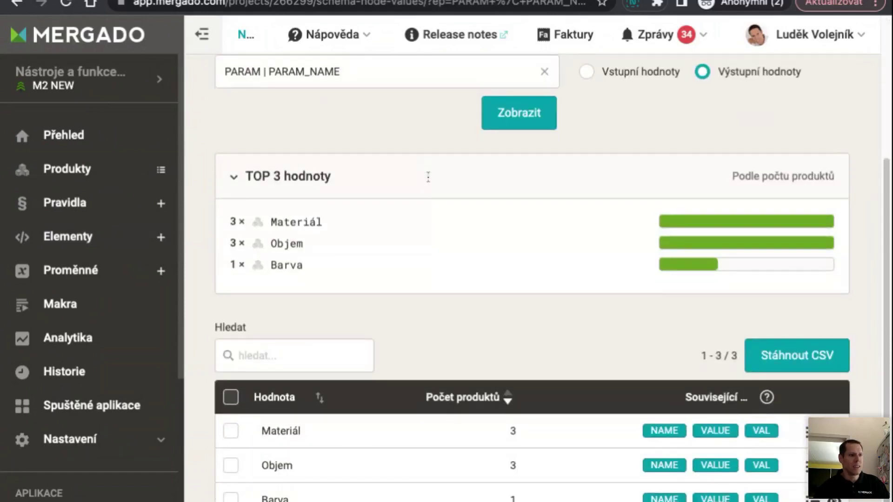
scroll(428, 177, "up", 4)
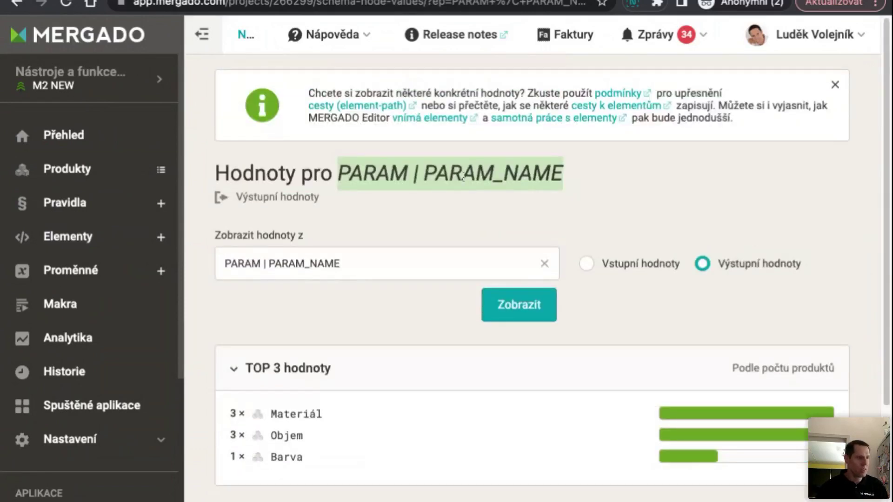
key("ctrl+w")
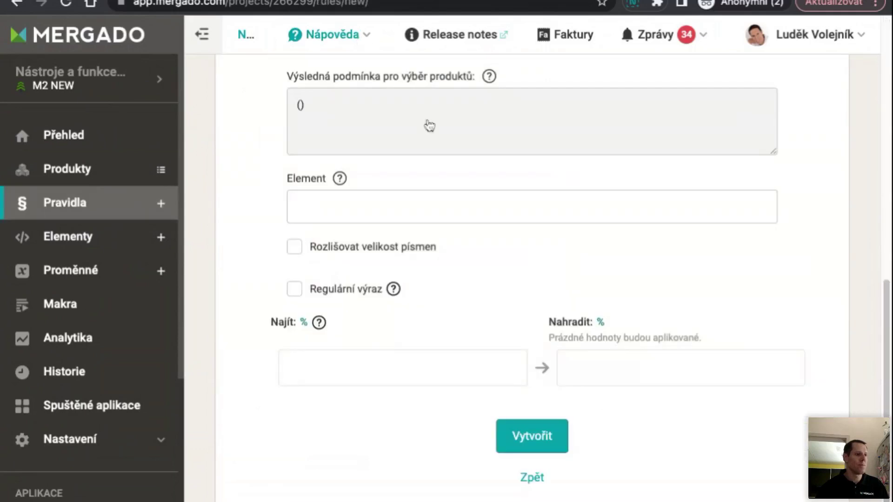
- Set the rule's element to PARAM | PARAM_NAME and define the replacement of Barva with COLOR
left_click(412, 205)
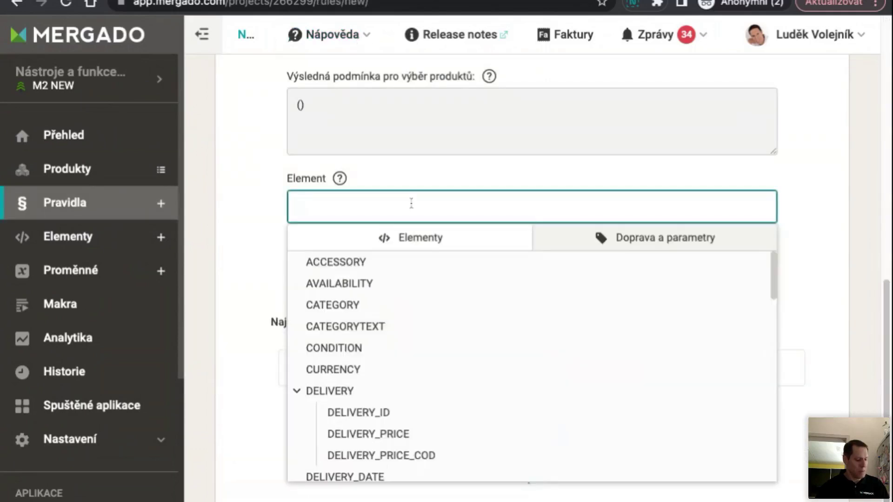
type("PARAM | PARAM_NAME")
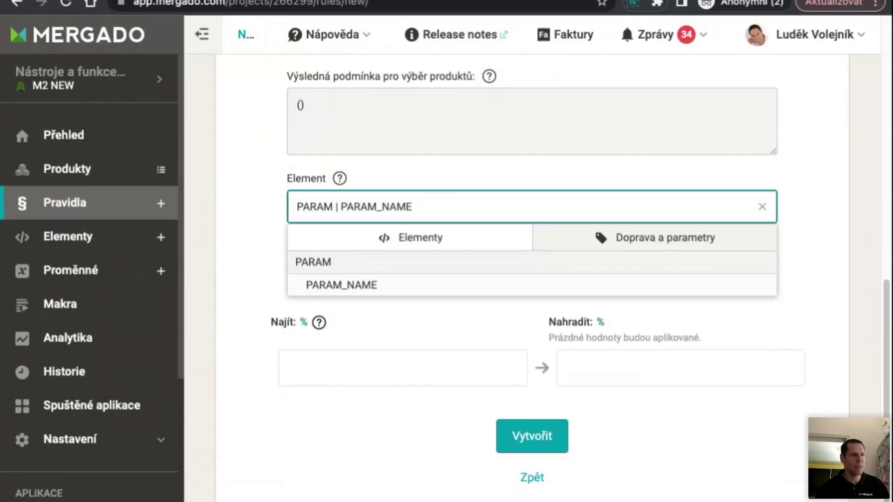
left_click(343, 319)
left_click(472, 372)
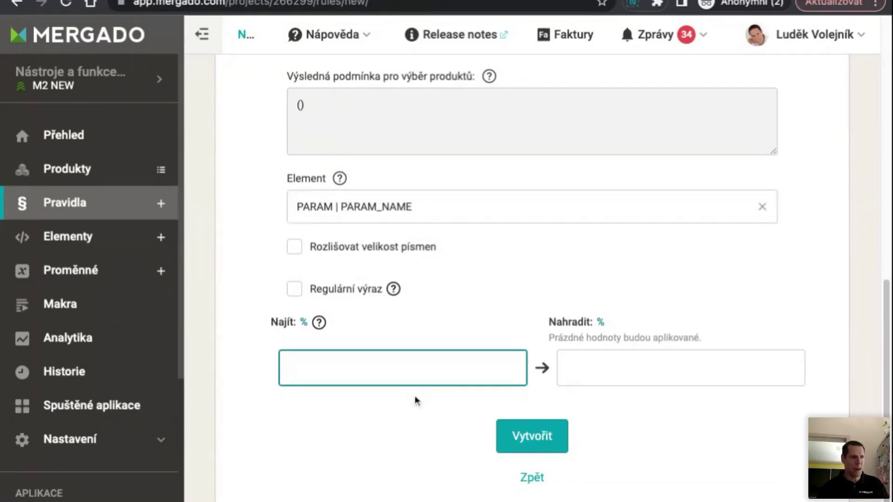
type("Barva")
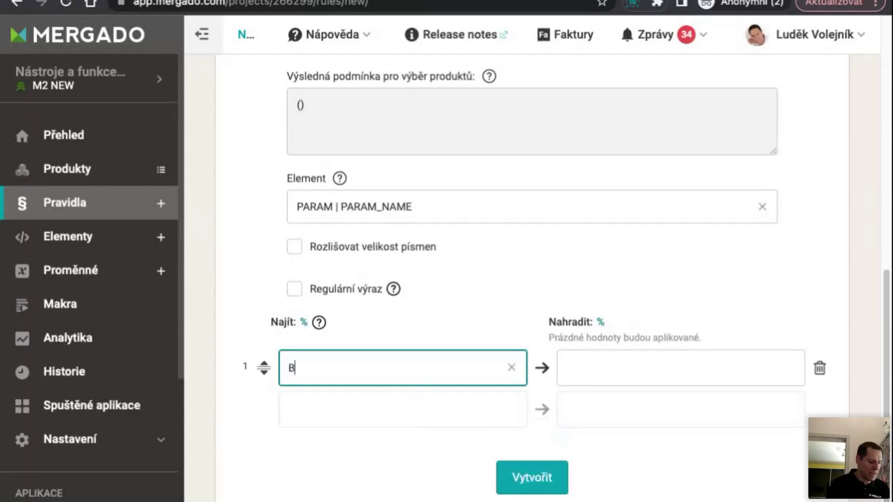
left_click(694, 360)
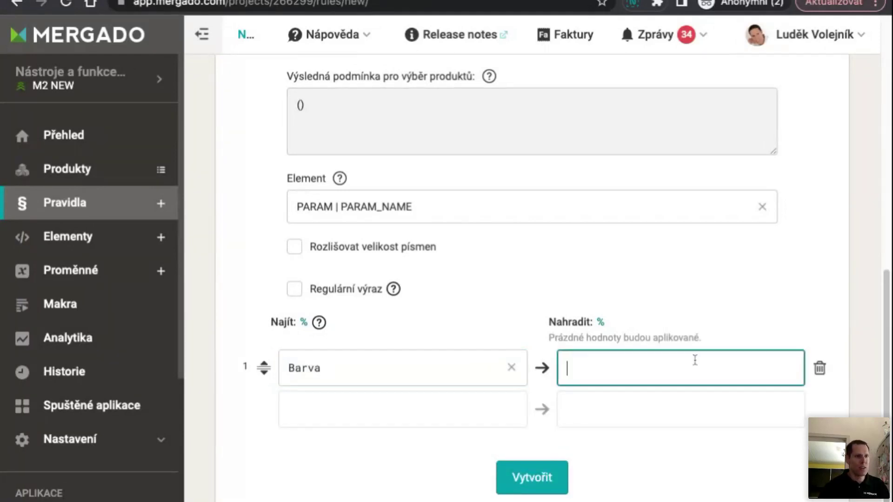
type("COLOR")
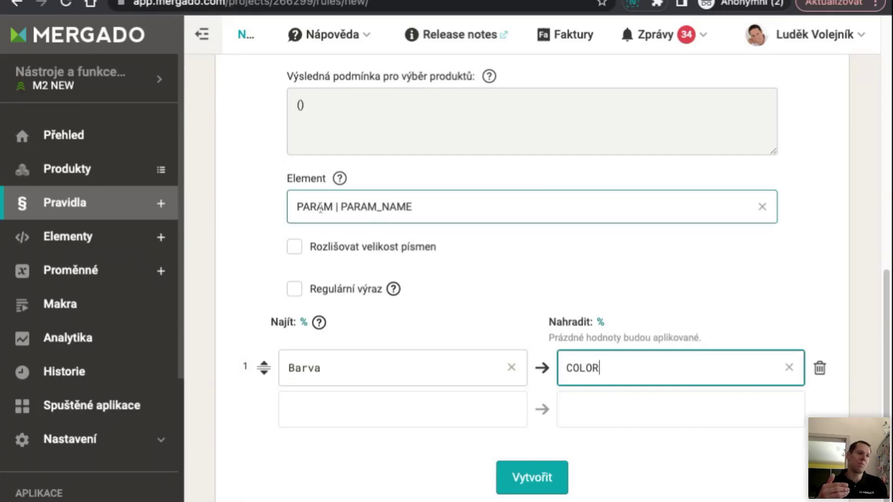
- Add a condition to the element path so it reads PARAM { PARAM_NAME = "Barva" } | PARAM_NAME
left_click(333, 206)
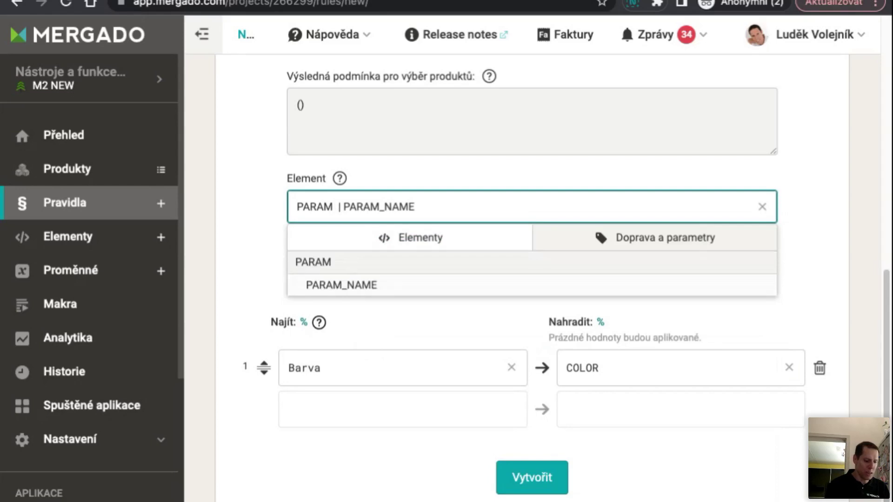
type("{ }")
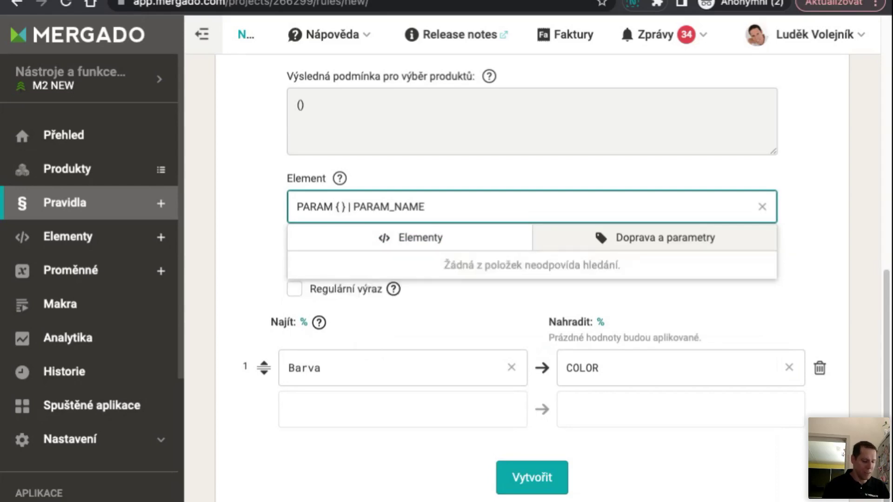
type("PARAM_NAME = \"\"")
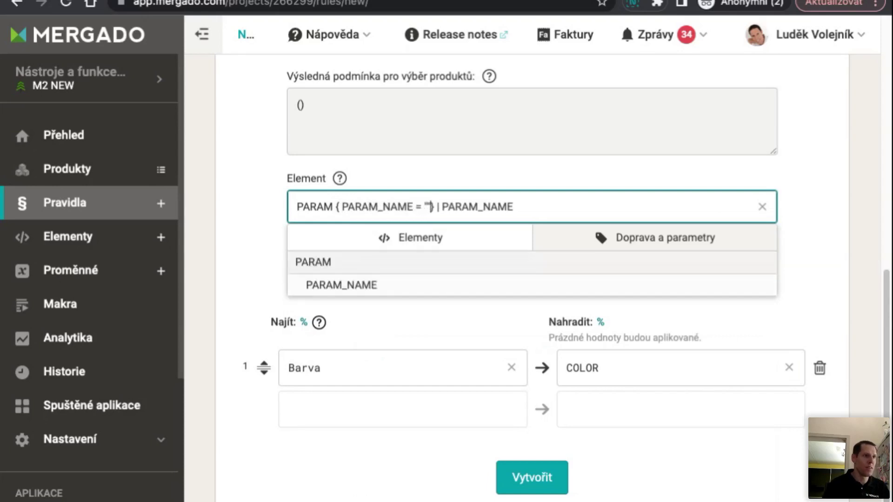
key("Left")
key("Left")
type("Barva")
left_click(571, 210)
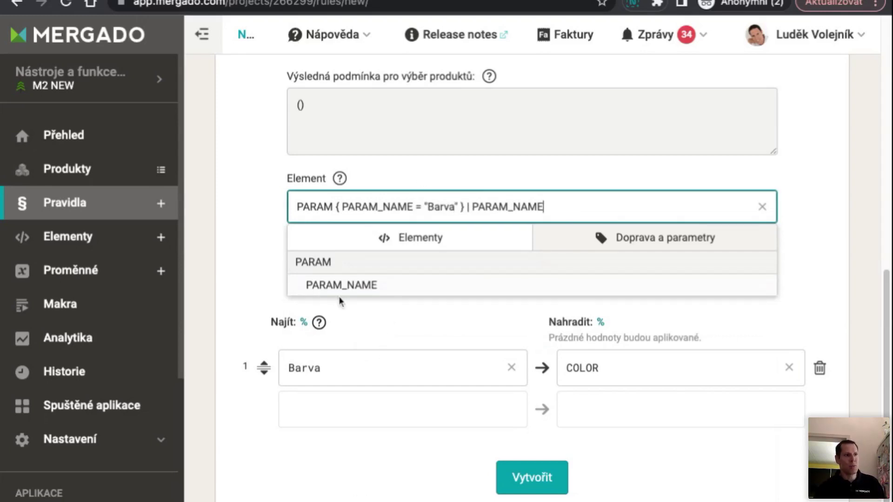
- Reset the rule's element to the plain path PARAM | PARAM_NAME and create the rule
left_click(352, 286)
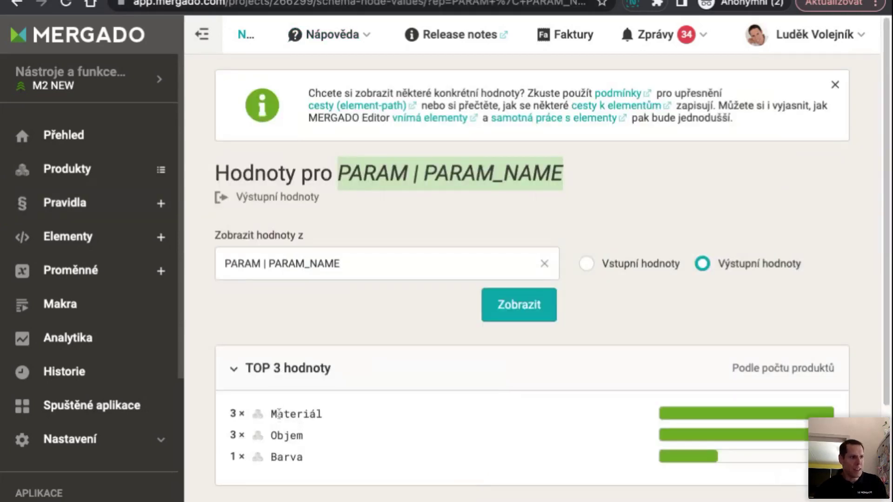
scroll(470, 382, "down", 4)
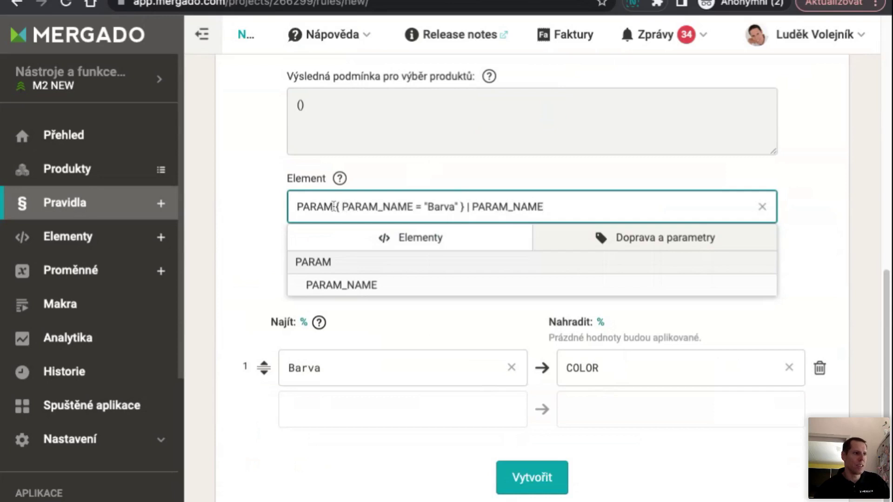
left_click(428, 206)
left_click(377, 287)
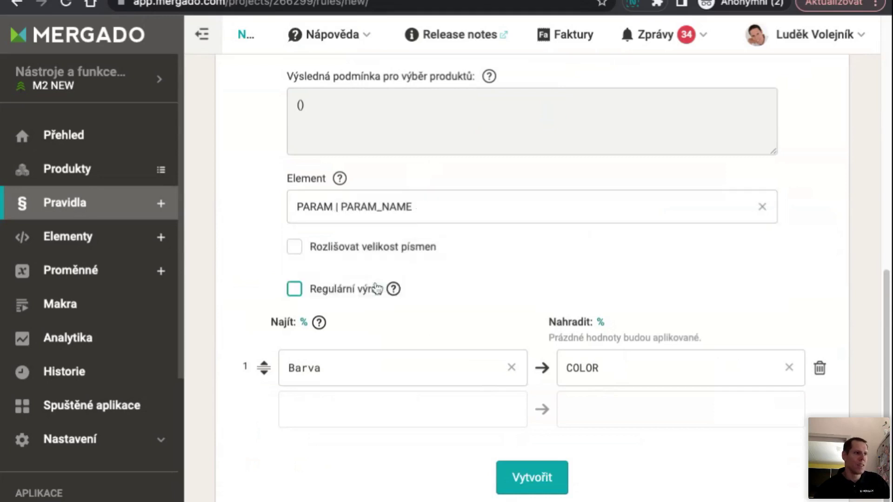
left_click(476, 252)
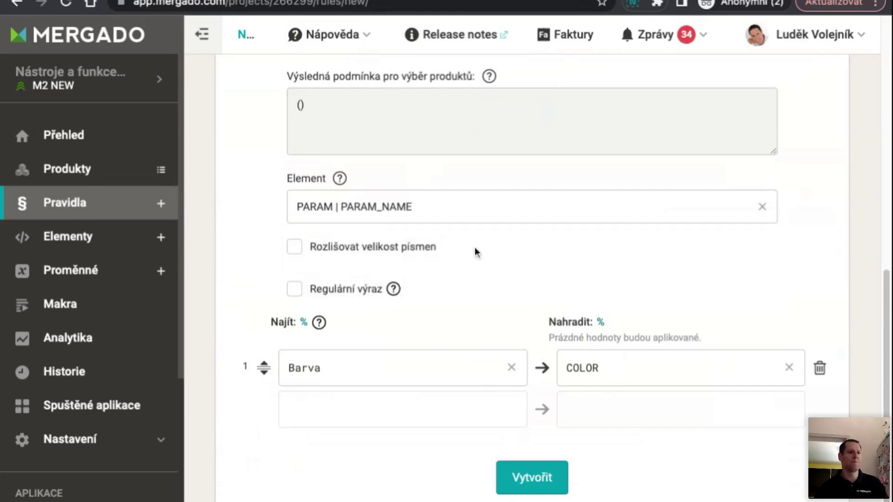
left_click(552, 490)
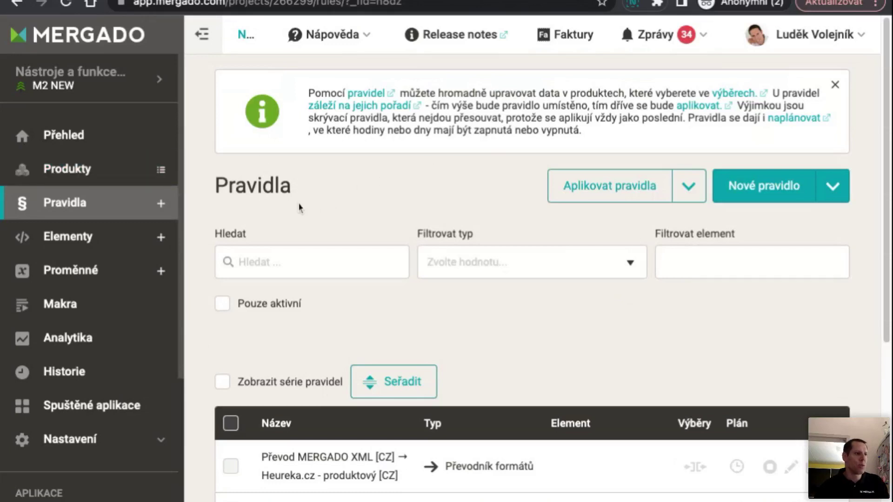
- Regenerate the project's changed items and return to the regeneration overview once processing is done
left_click(139, 439)
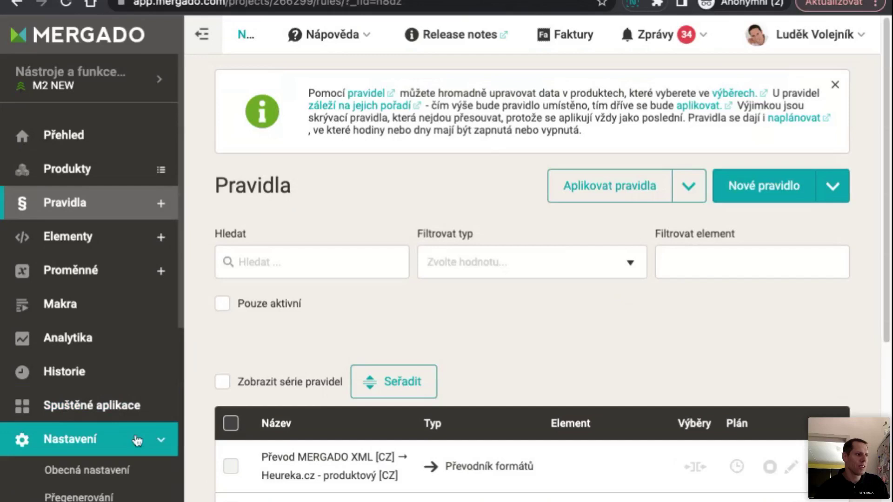
left_click(129, 498)
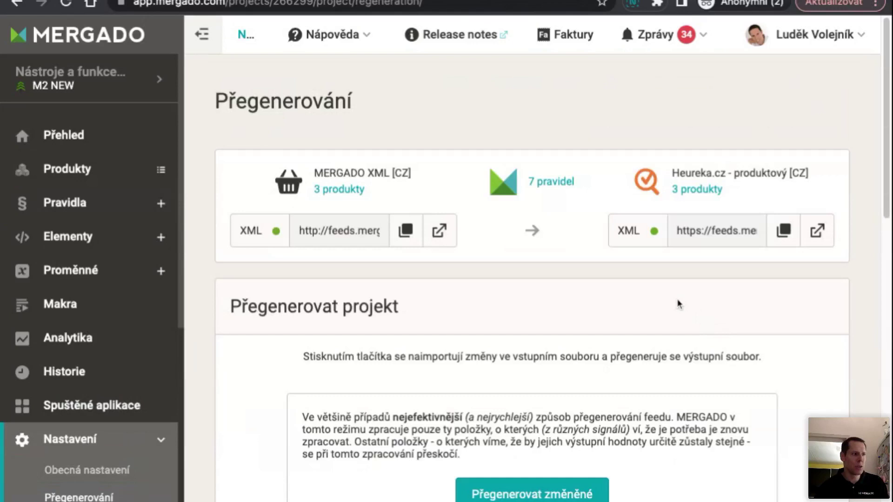
scroll(544, 344, "down", 8)
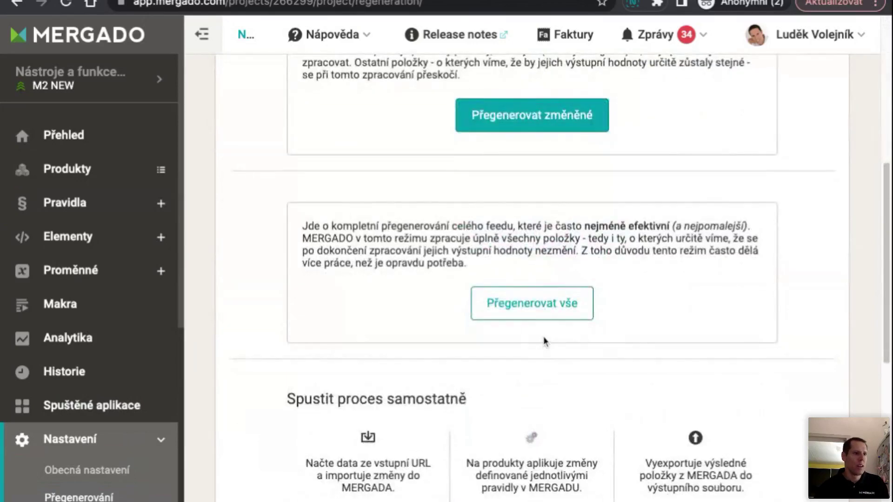
left_click(539, 133)
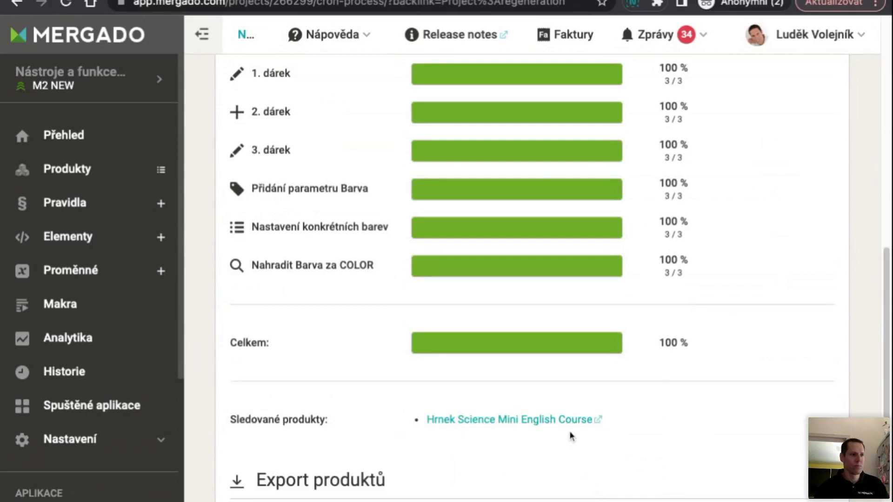
left_click(554, 482)
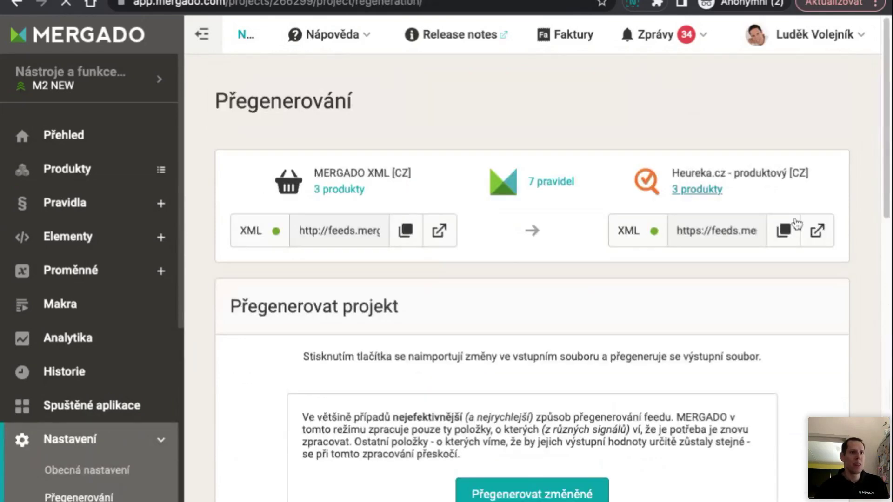
- Open the output Heureka.cz XML feed, examine the PARAM blocks and their PARAM_NAME values in the first product, and close the feed
left_click(817, 231)
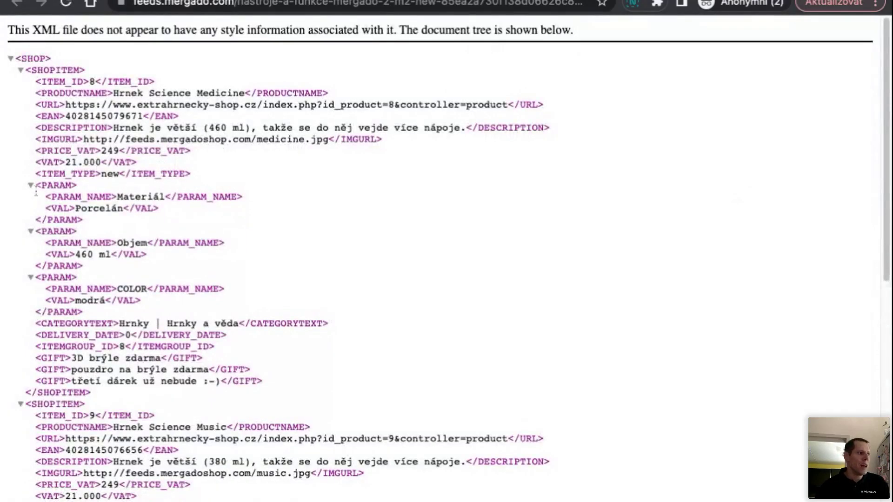
left_click_drag(40, 185, 84, 312)
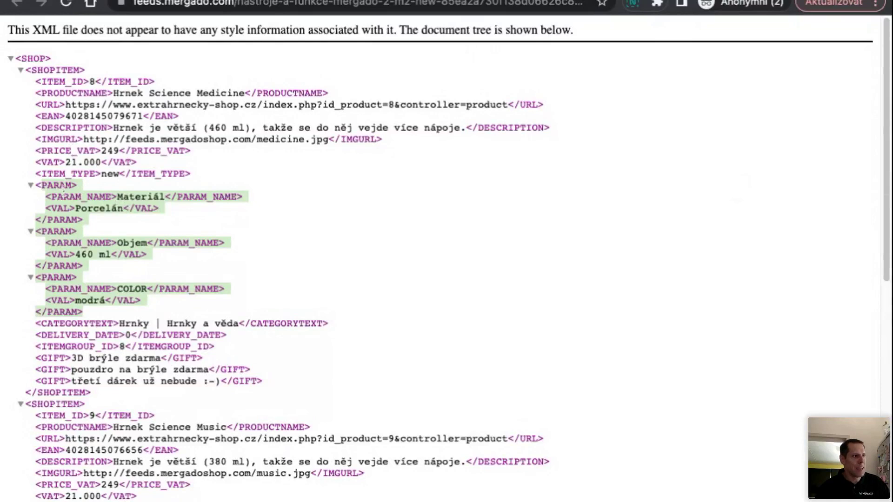
left_click(74, 195)
double_click(65, 198)
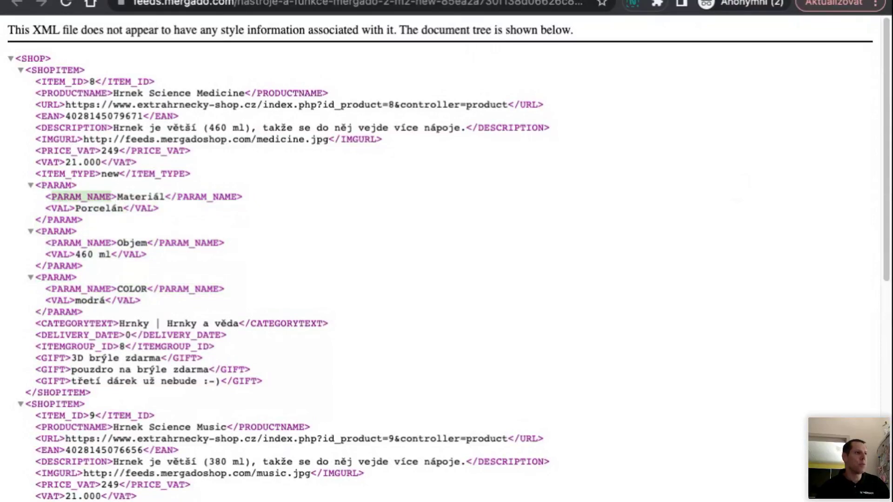
key("ctrl+w")
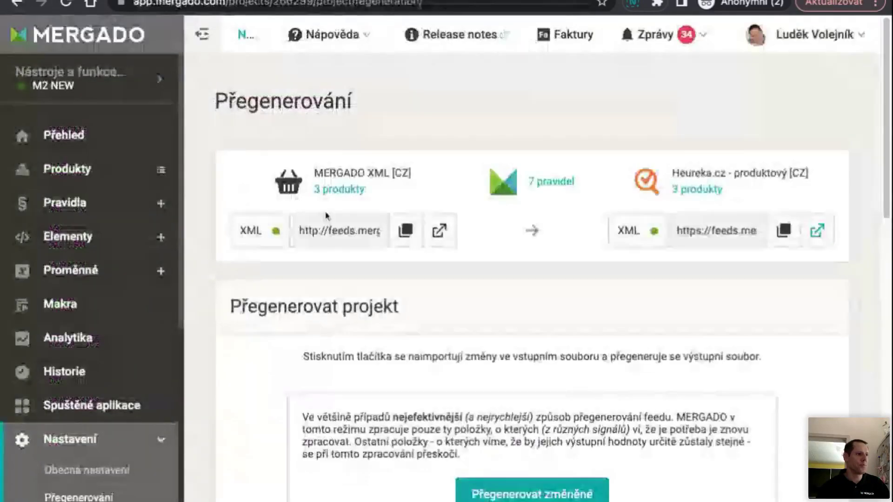
- Create a new top-level element named INFORMATION_PARAMETERS and copy its name for reuse
left_click(162, 239)
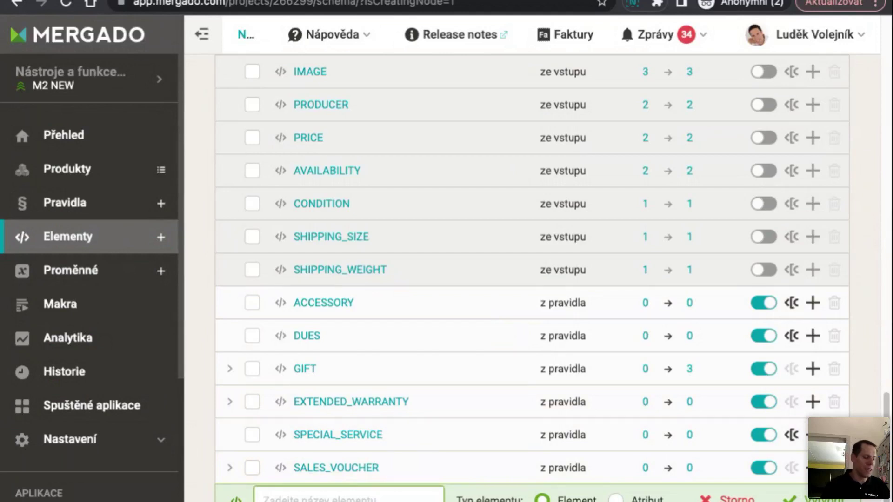
type("INFORM")
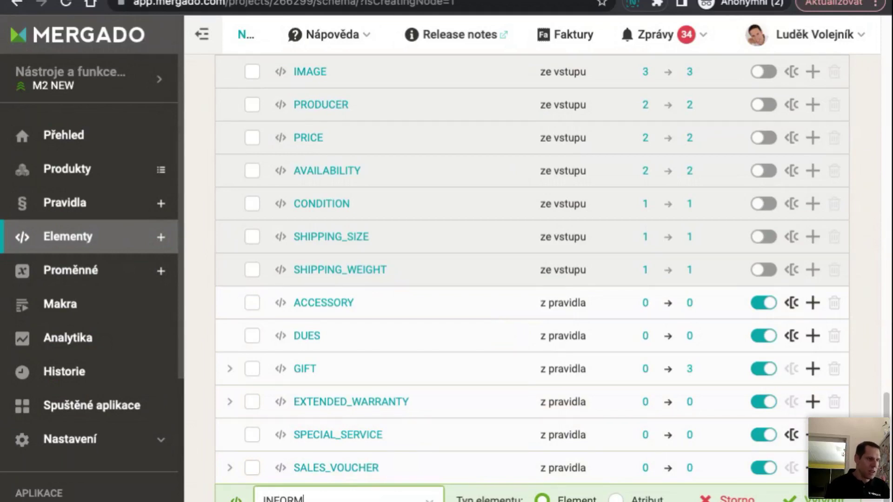
type("ATION_PARAMETERS")
key("ctrl+a")
key("ctrl+c")
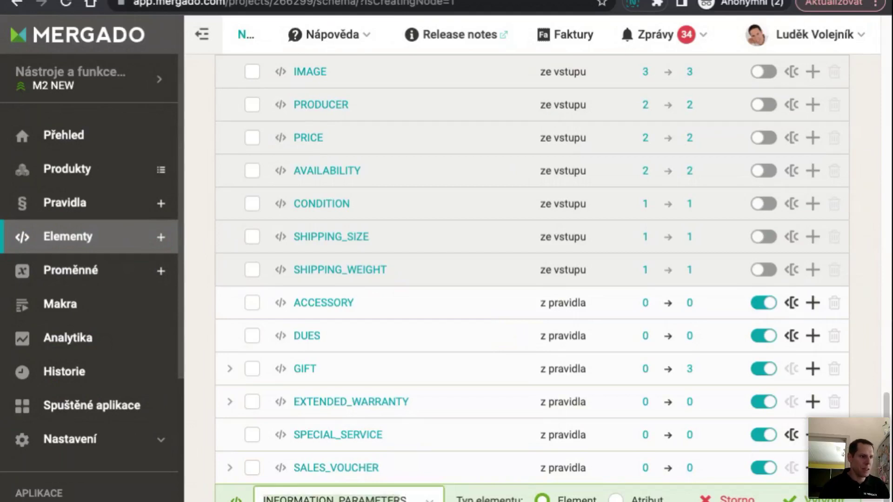
left_click(401, 498)
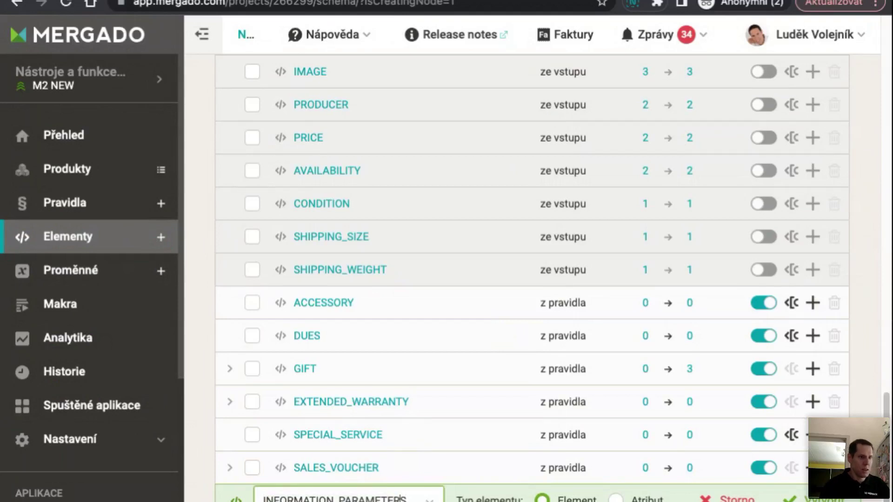
left_click(790, 498)
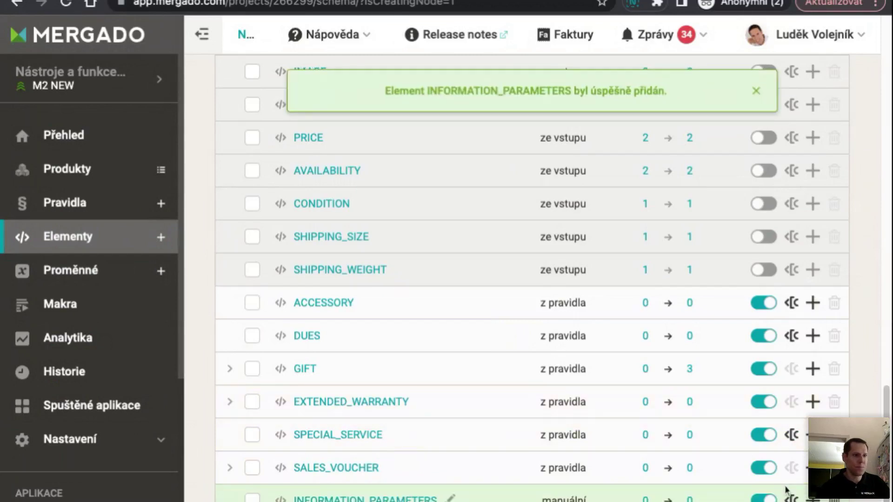
- Add a child element named INFORMATION_PARAMETER under INFORMATION_PARAMETERS
scroll(694, 393, "down", 1)
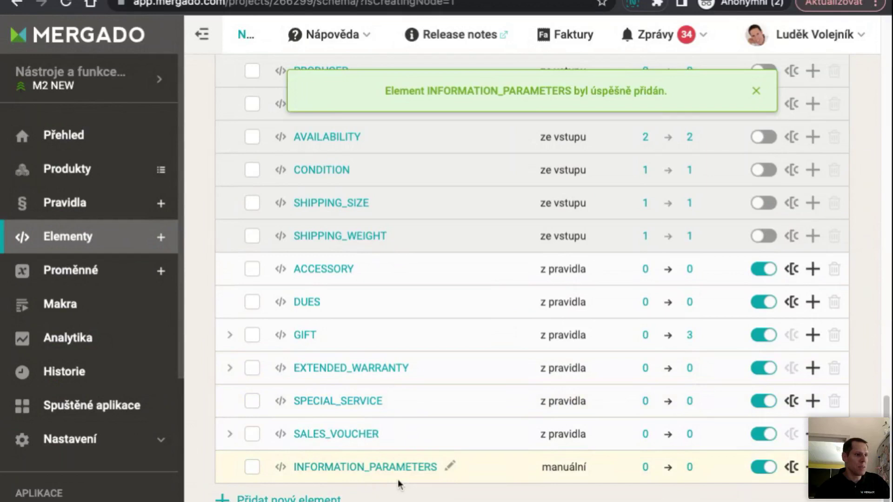
left_click(796, 474)
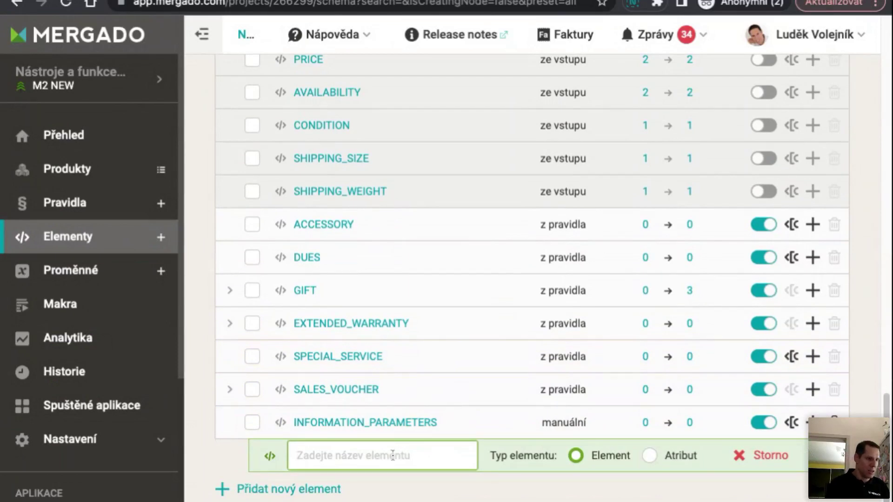
key("ctrl+v")
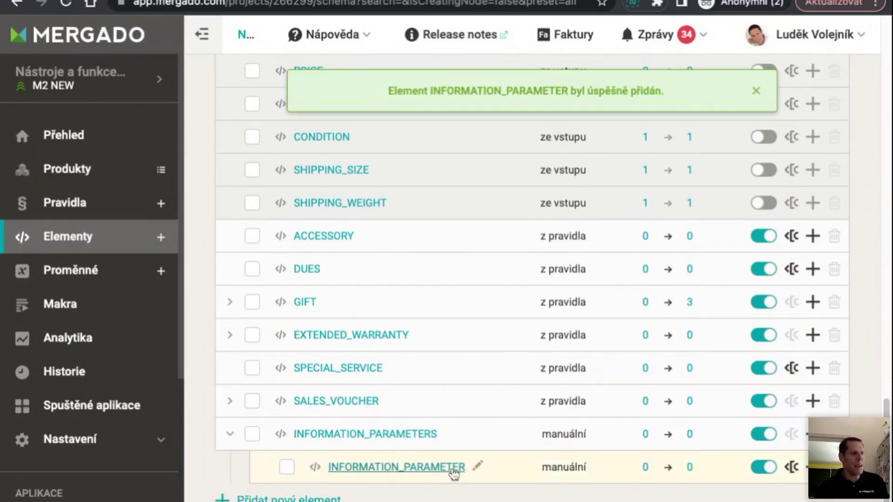
- Add the child elements NAME and VALUE under INFORMATION_PARAMETER
left_click(453, 468)
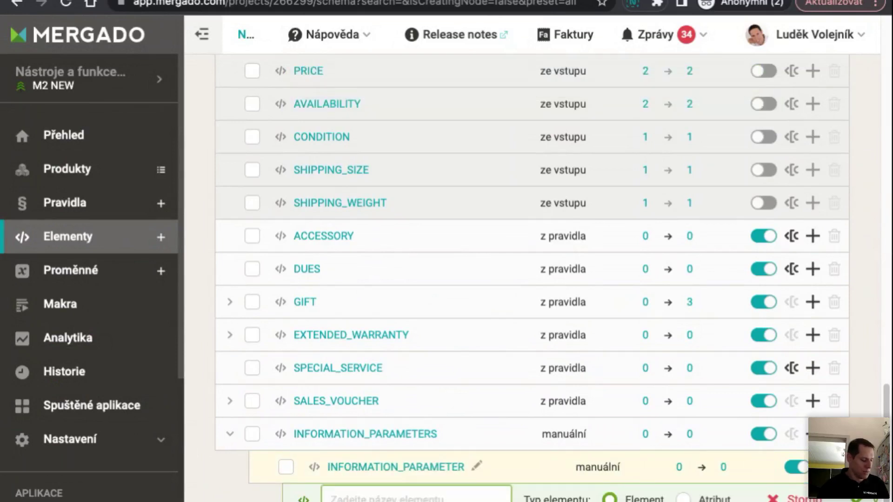
type("NAME")
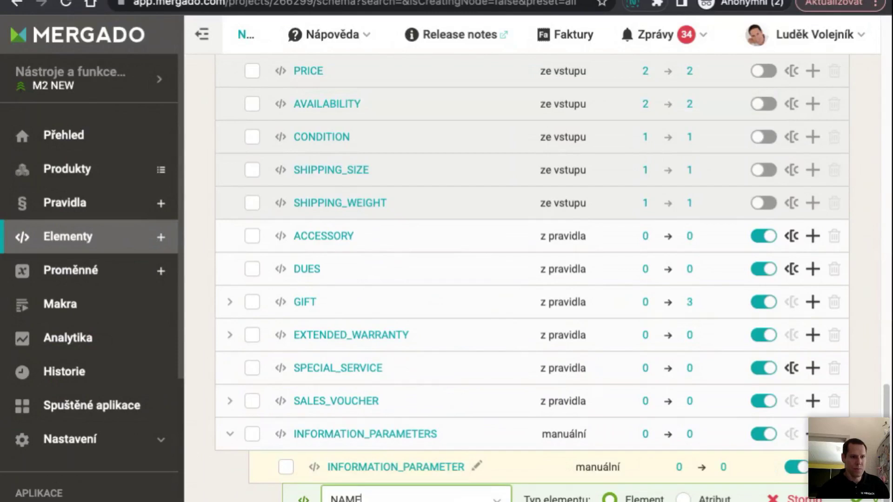
key("Return")
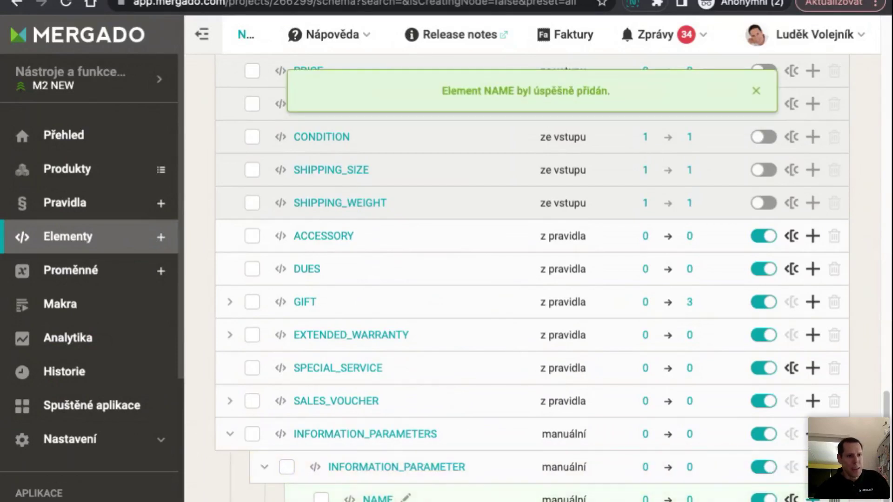
scroll(531, 279, "down", 1)
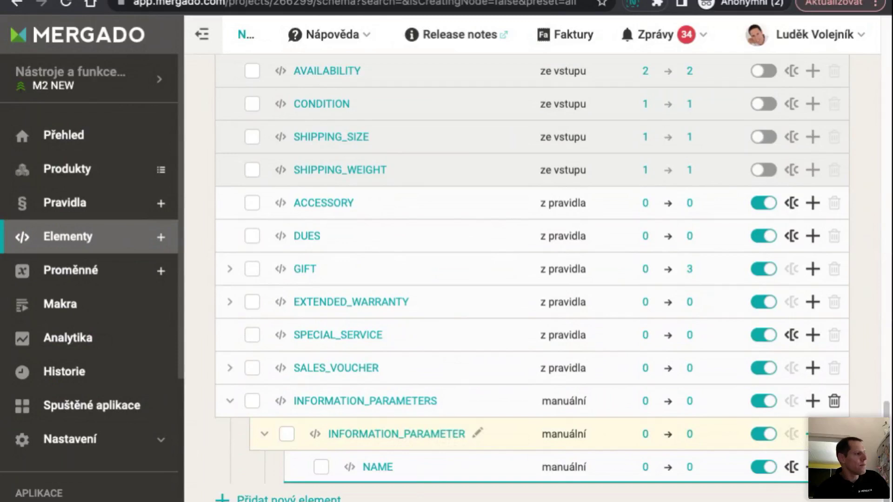
left_click(812, 434)
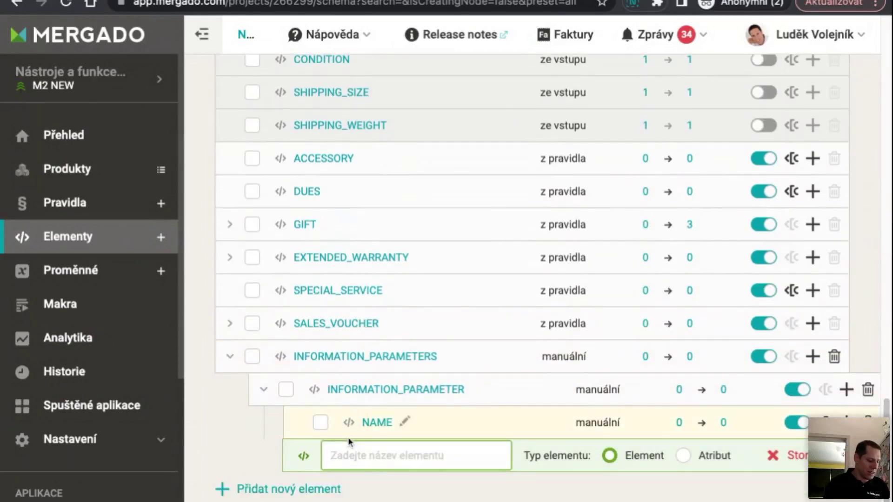
type("VALUE")
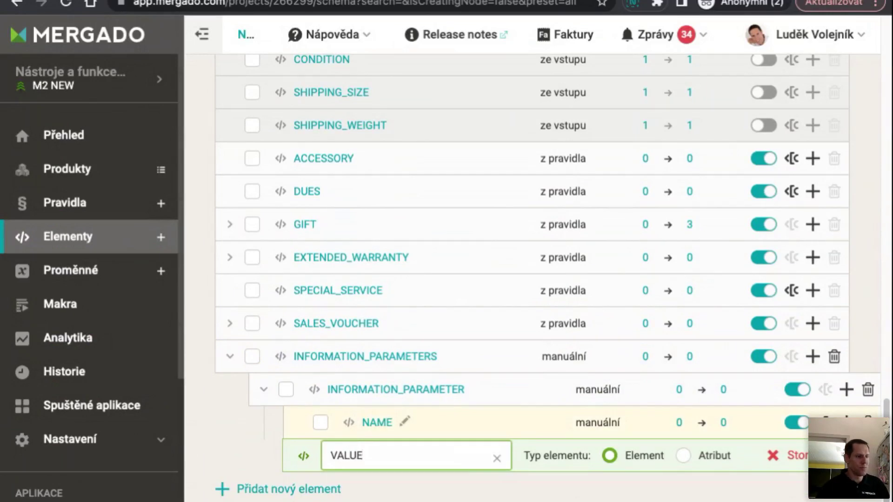
key("Return")
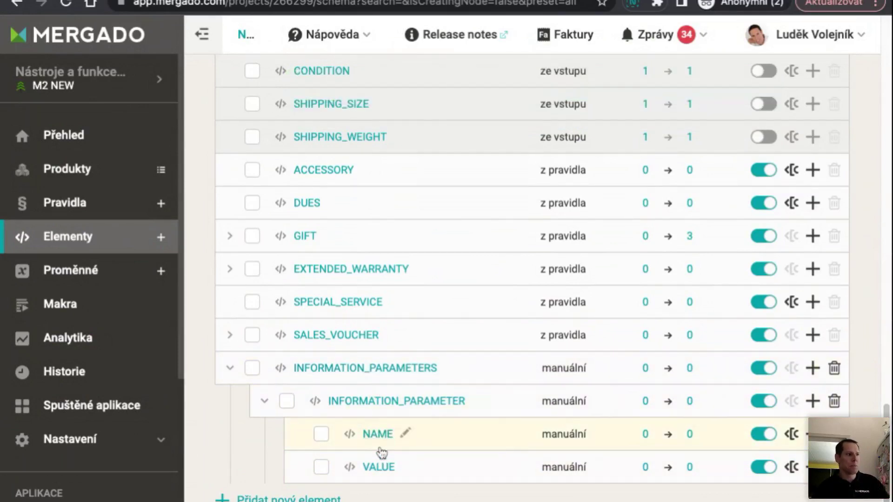
- Start a new rule and name it "Překopírování struktury parametrů do informačních parametrů"
left_click(162, 206)
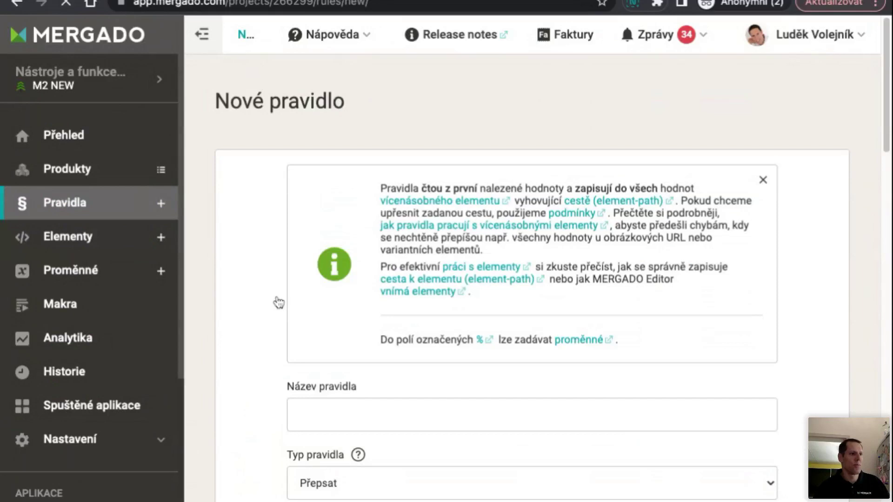
left_click(511, 402)
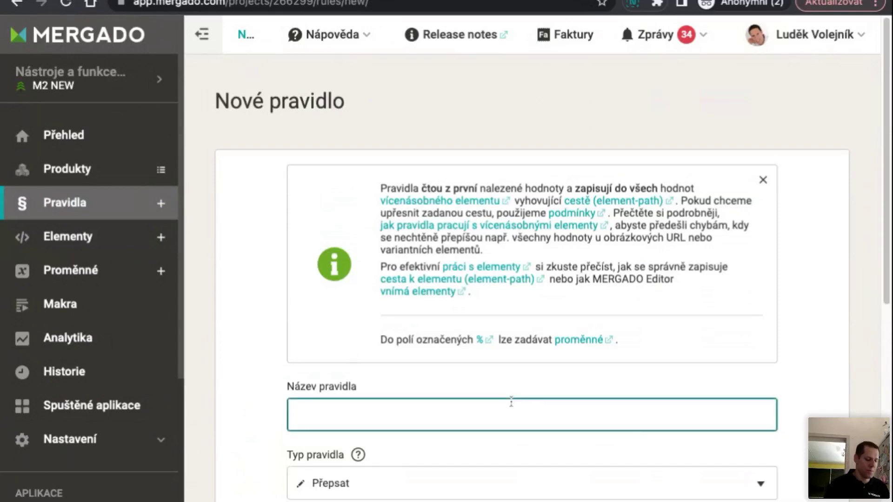
type("Překopíro")
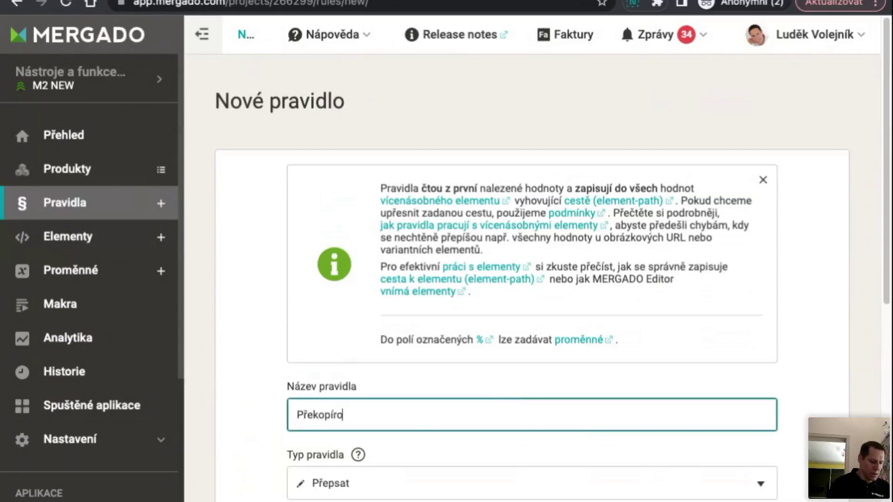
type("vání stru")
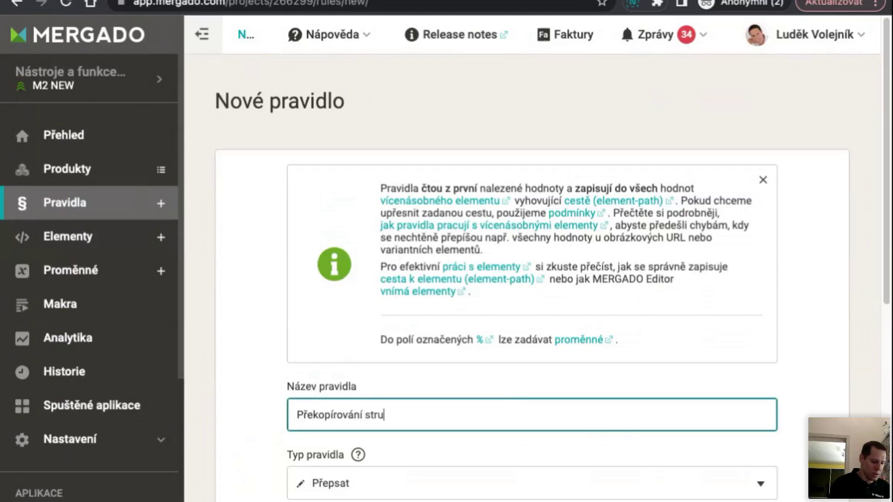
type("ktury parametr")
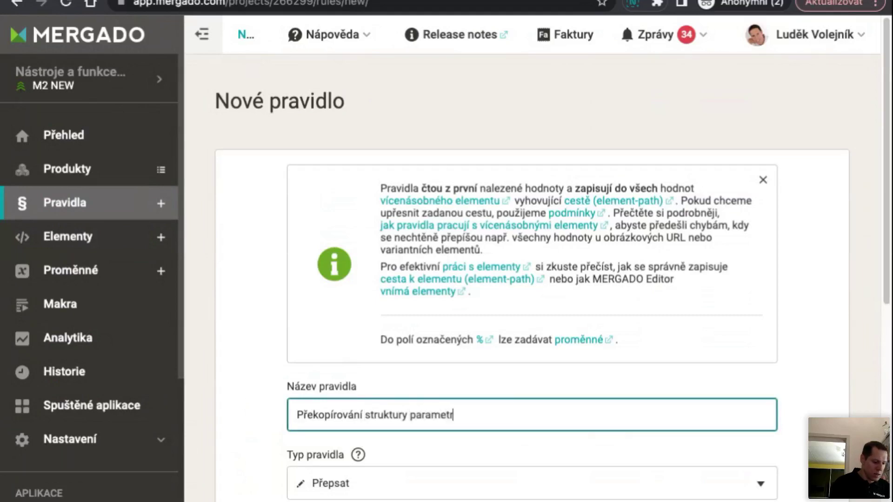
type("u do informa")
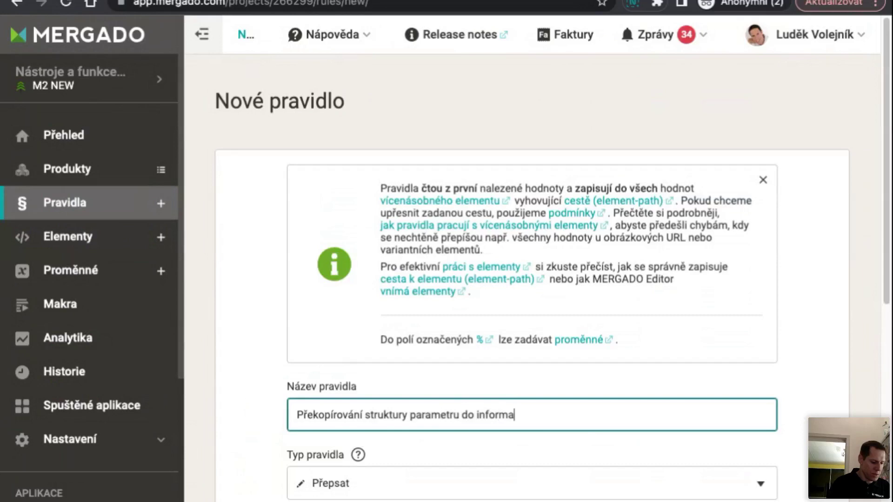
type("čních parametrů")
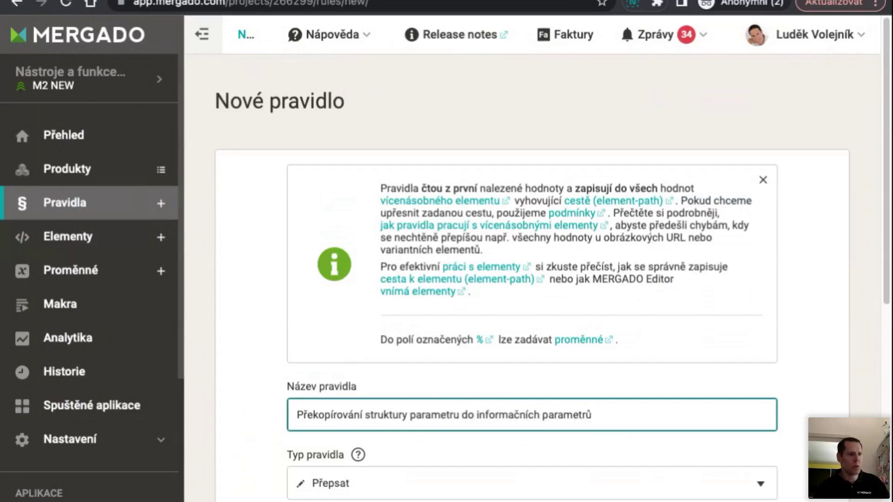
left_click(451, 424)
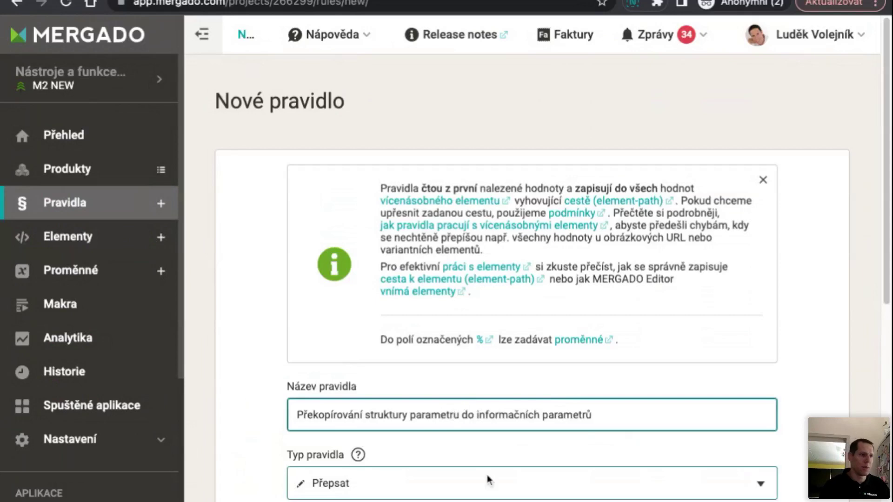
type("ů")
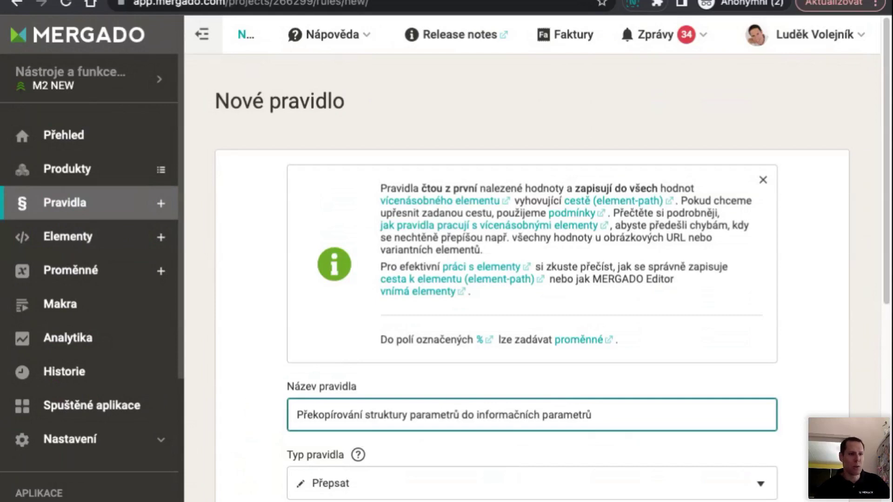
- Set the rule type to Hromadné zkopírování hodnot and apply the rule to the Všechny produkty selection
scroll(549, 423, "down", 3)
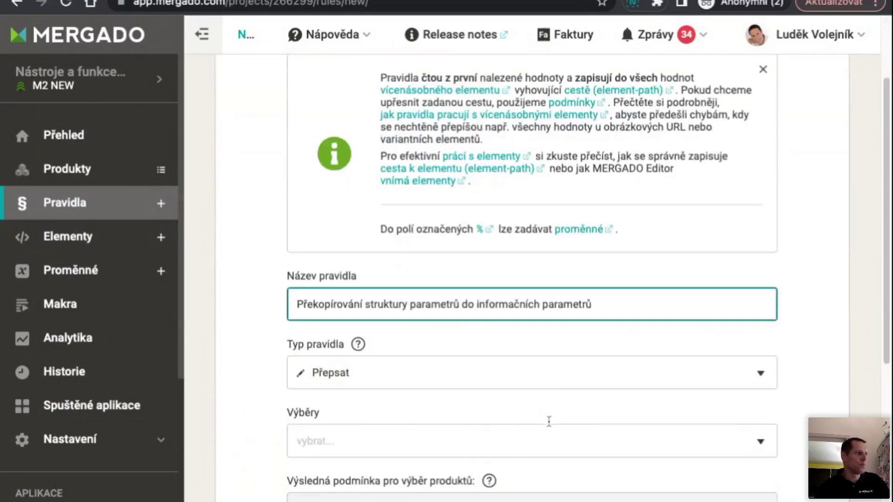
left_click(415, 362)
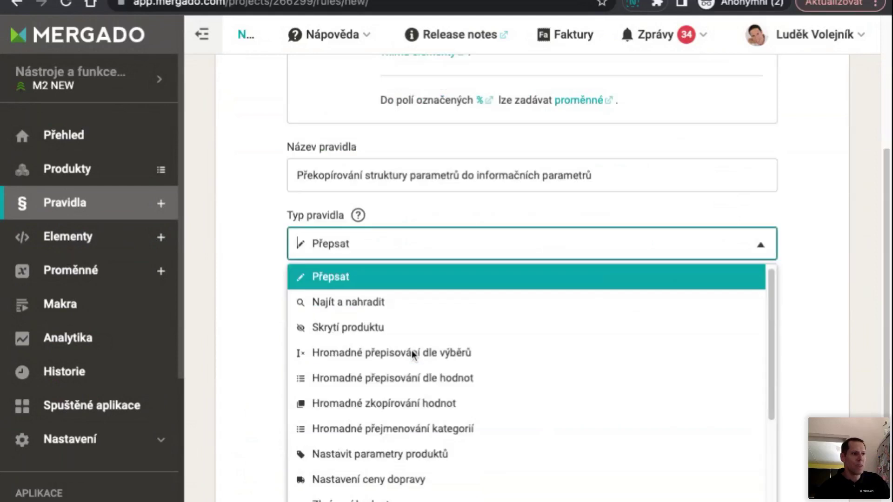
left_click(423, 403)
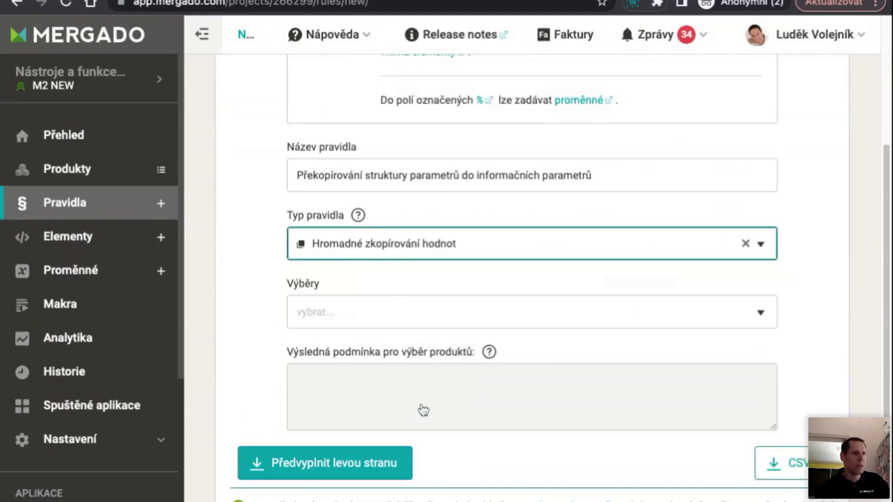
left_click(408, 307)
left_click(409, 361)
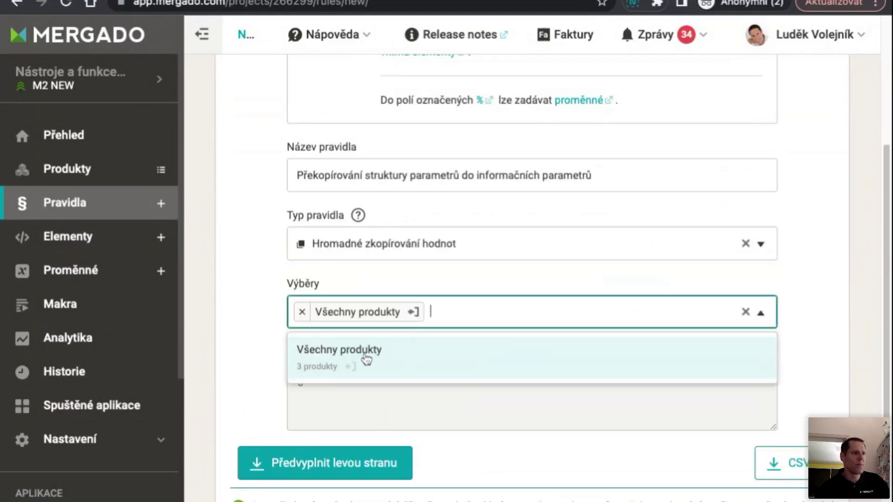
left_click(251, 360)
scroll(251, 359, "down", 5)
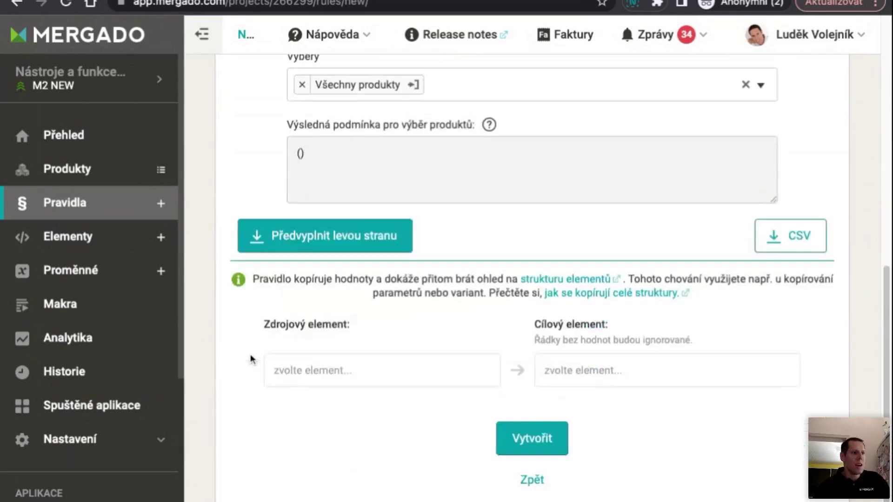
- Open the help article on copying whole structures and close it again
left_click(641, 292)
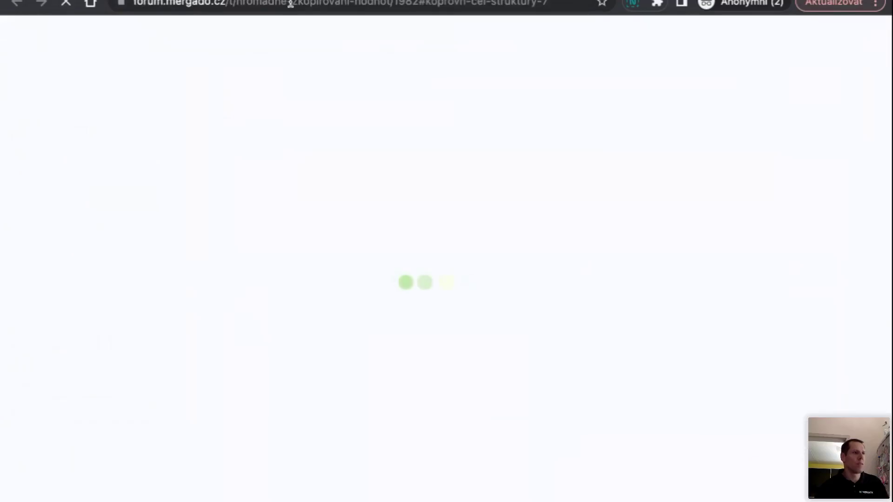
left_click(291, 4)
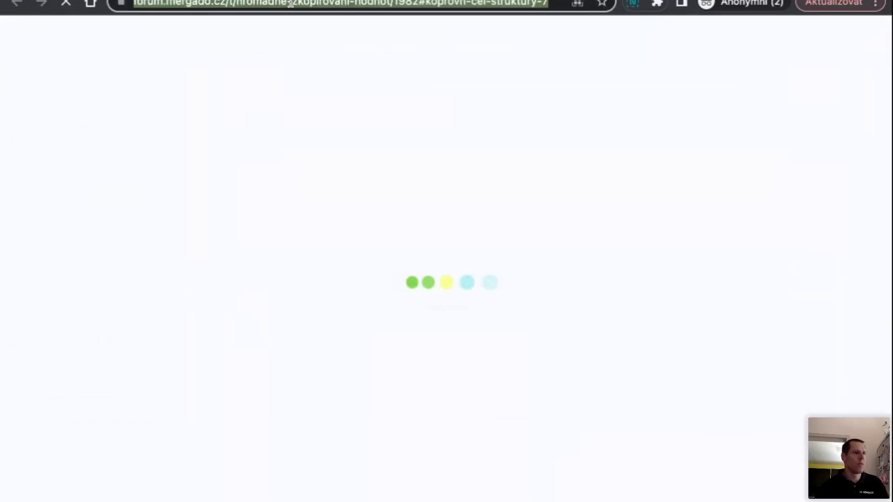
key("BackSpace")
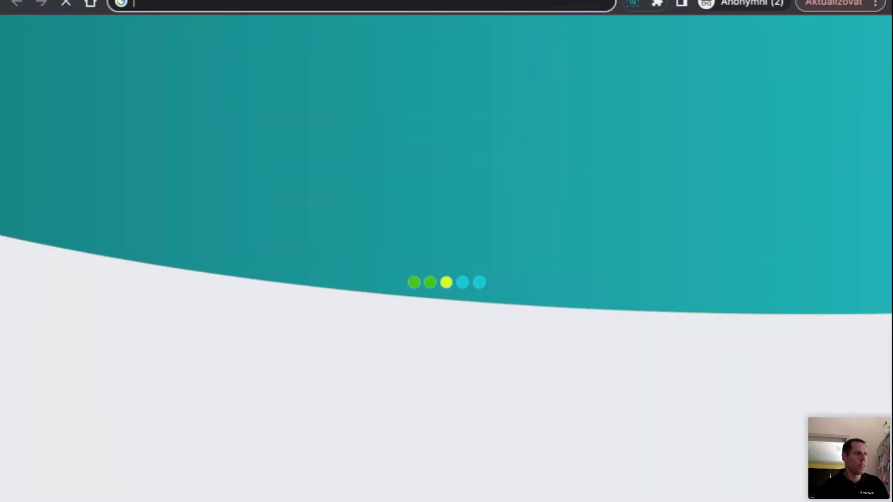
key("super+w")
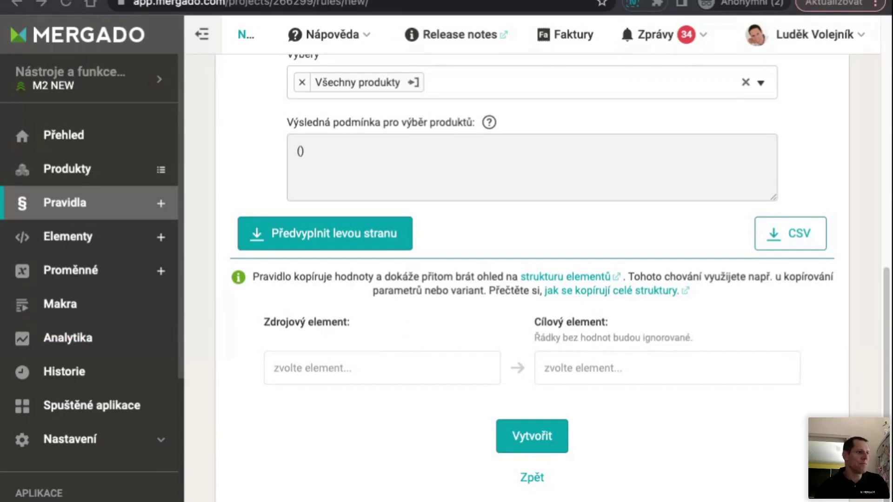
- Map the source element NAME_EXACT to the target element PRODUCTNAME as an example pair
left_click(417, 371)
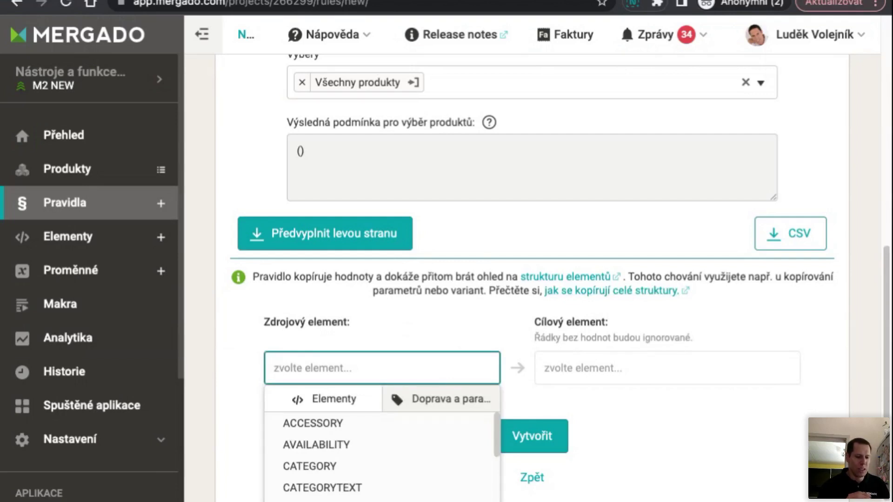
type("name")
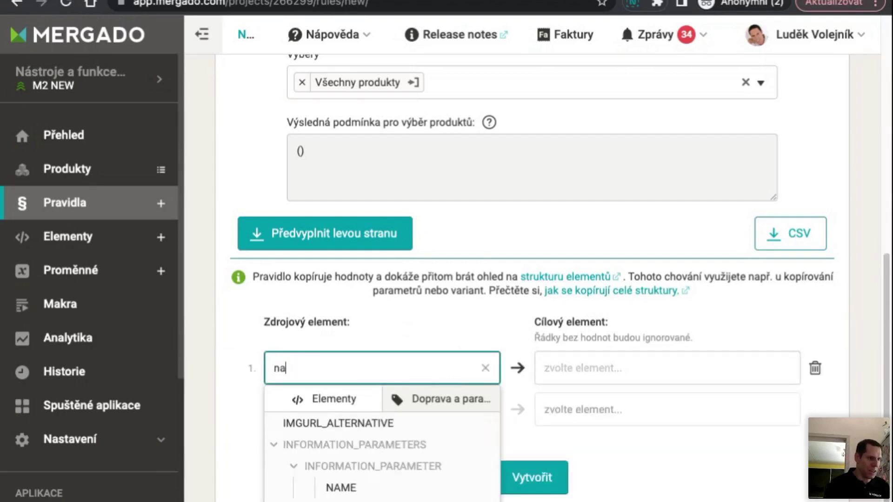
left_click(412, 492)
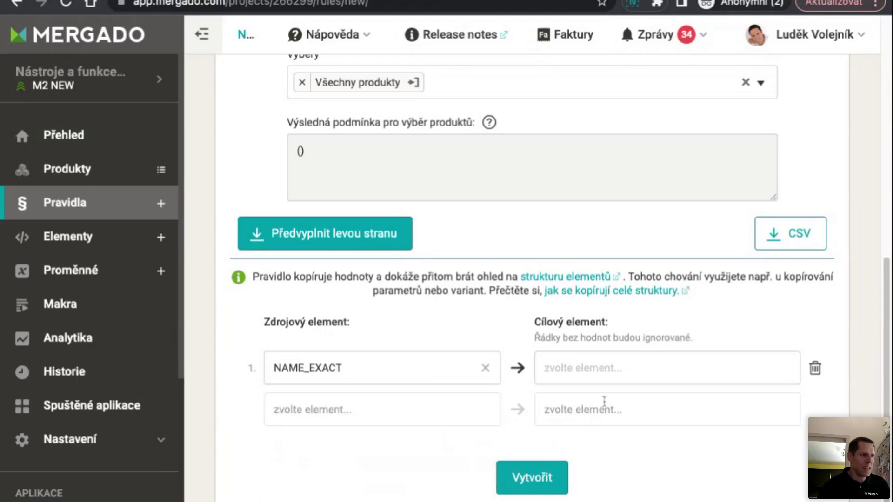
left_click(604, 370)
type("produ")
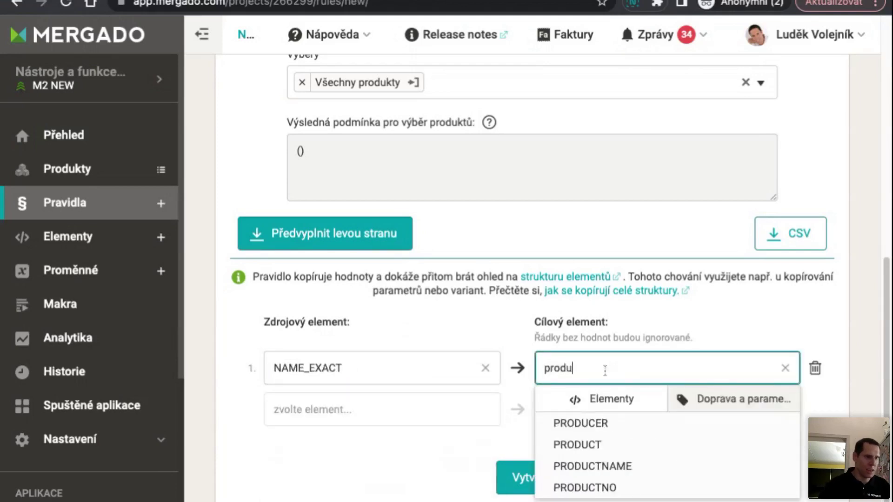
left_click(631, 471)
- Add a second example pair that copies CATEGORY into CATEGORYTEXT
left_click(318, 415)
type("cate")
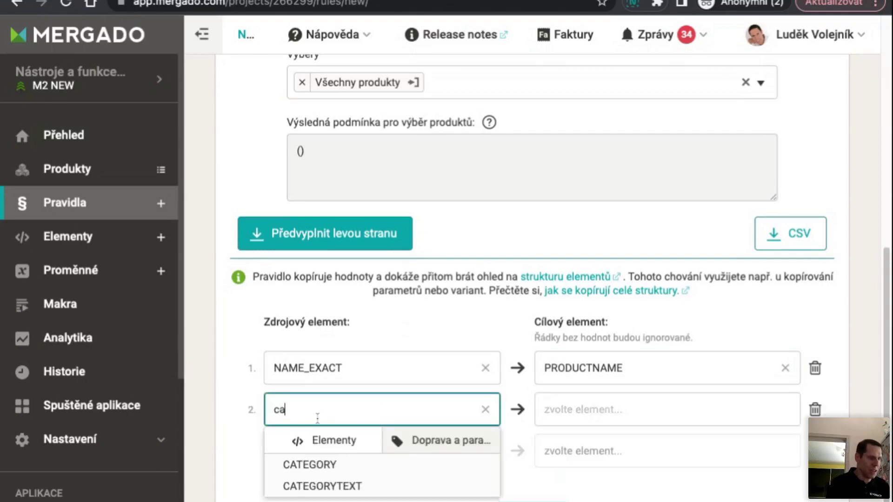
left_click(339, 465)
left_click(566, 412)
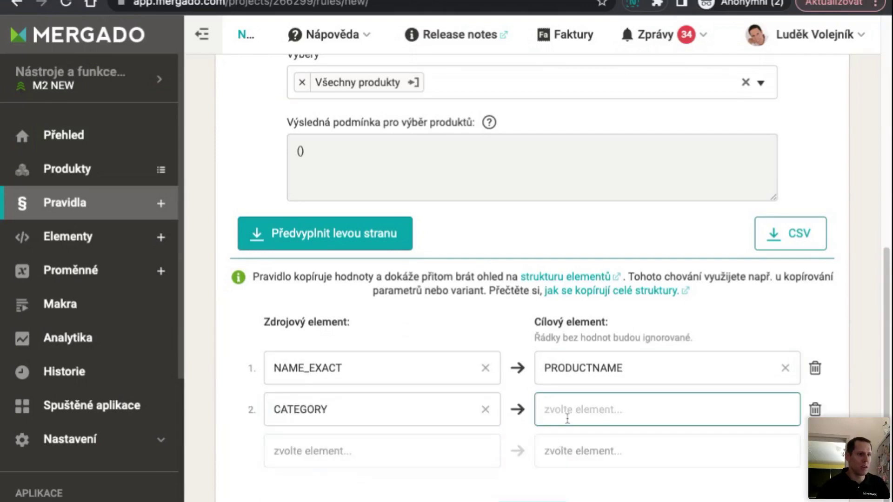
type("category")
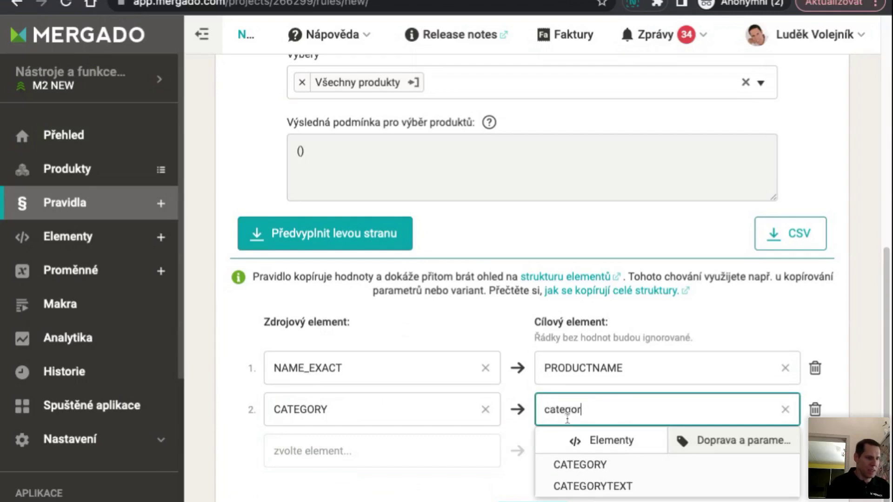
left_click(615, 488)
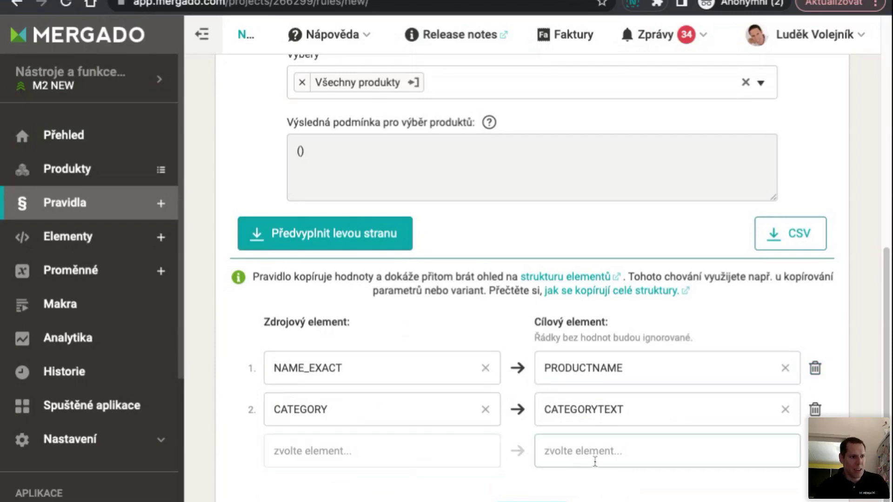
- Delete both example element pairs from the copy rule
left_click(816, 369)
left_click(816, 370)
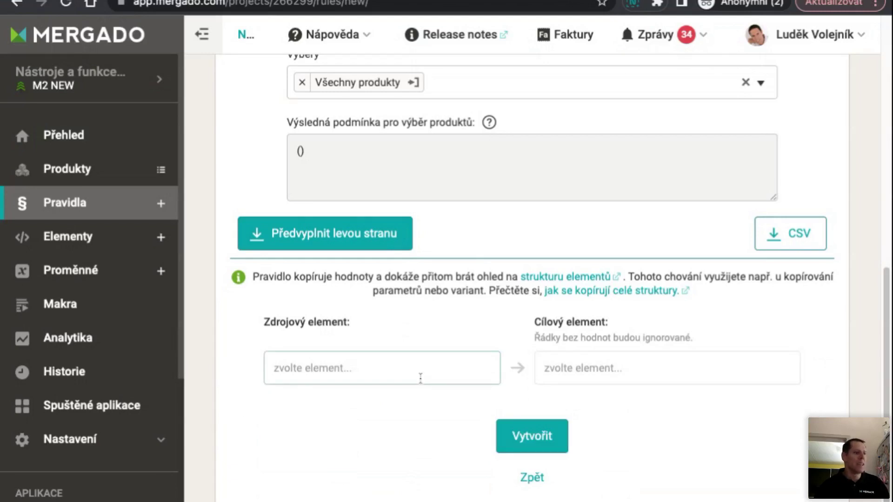
- Enter PARAM as the source element of the first copy pair
left_click(325, 368)
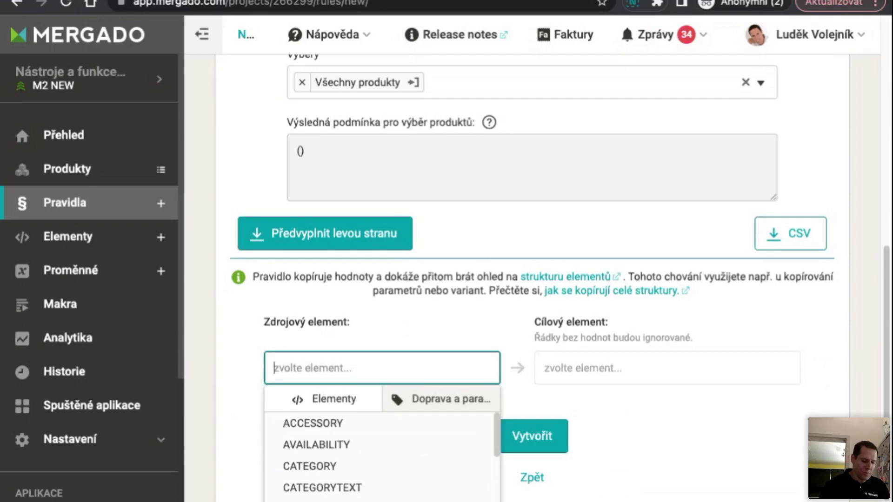
type("param")
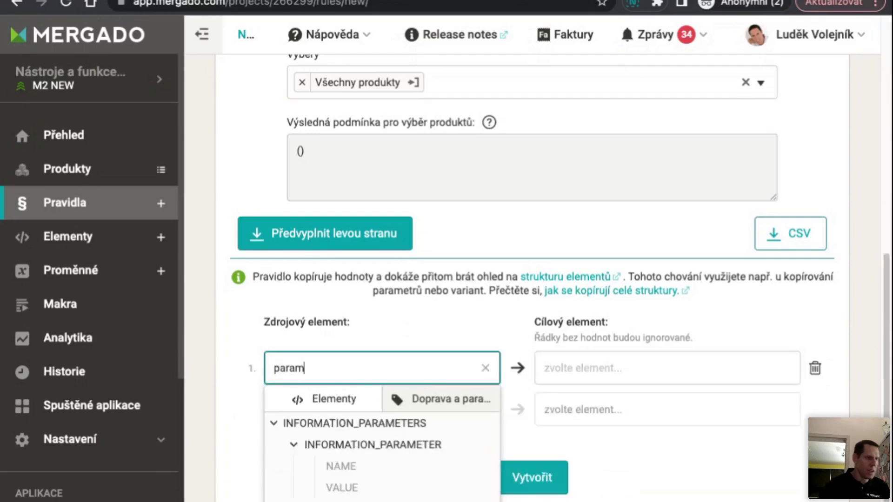
key("BackSpace")
key("BackSpace")
key("BackSpace")
key("BackSpace")
key("BackSpace")
type("PARAM")
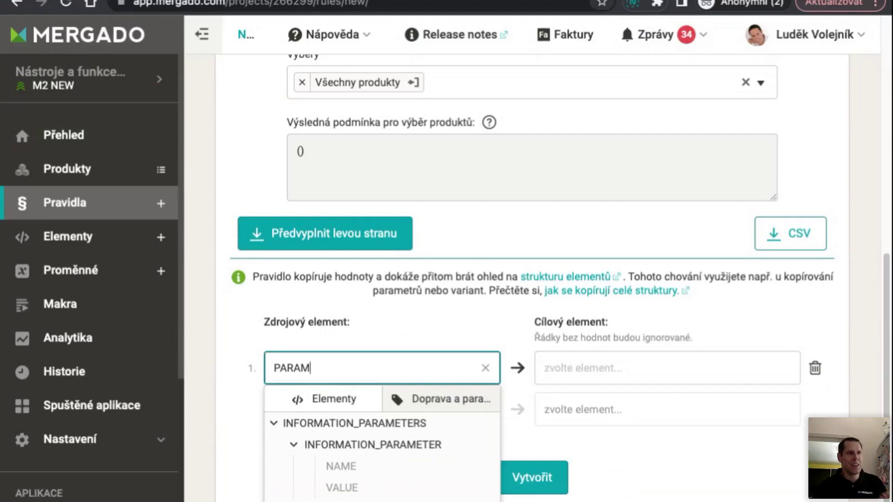
- Examine the repeated PARAM elements in the Heureka XML feed specification, and return to the Mergado rule form
key("ctrl+Tab")
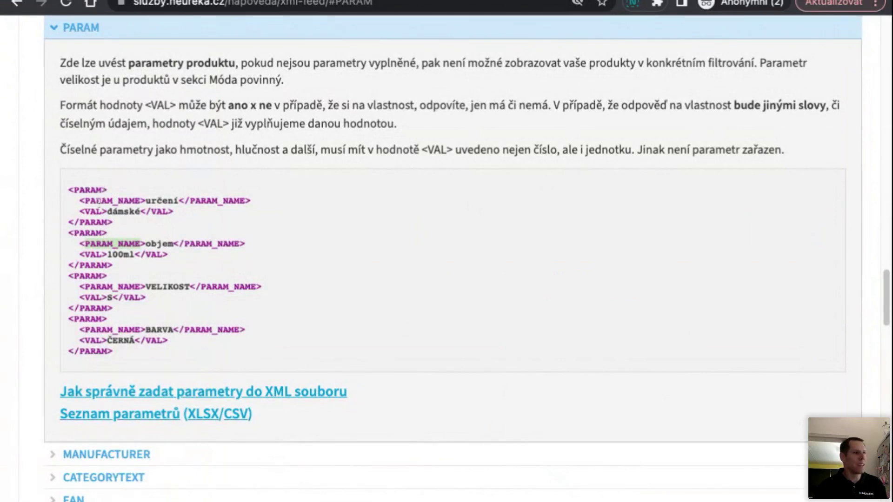
left_click_drag(79, 191, 148, 297)
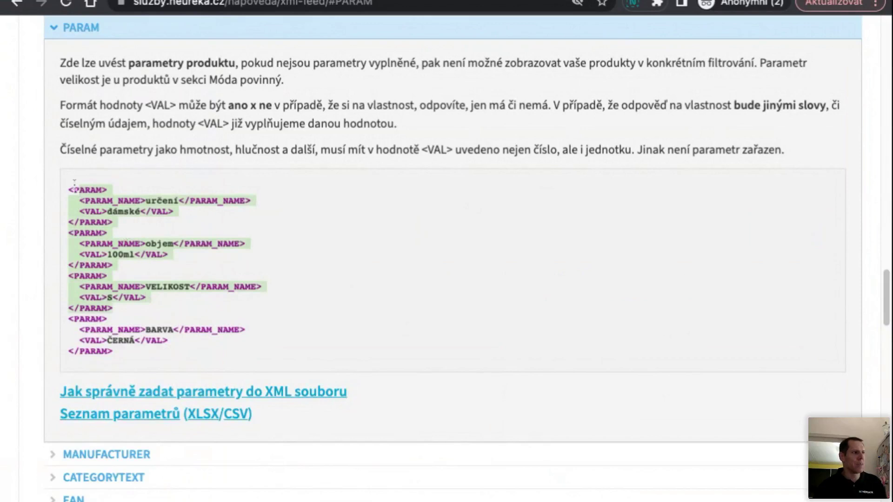
left_click(80, 191)
double_click(87, 232)
double_click(85, 190)
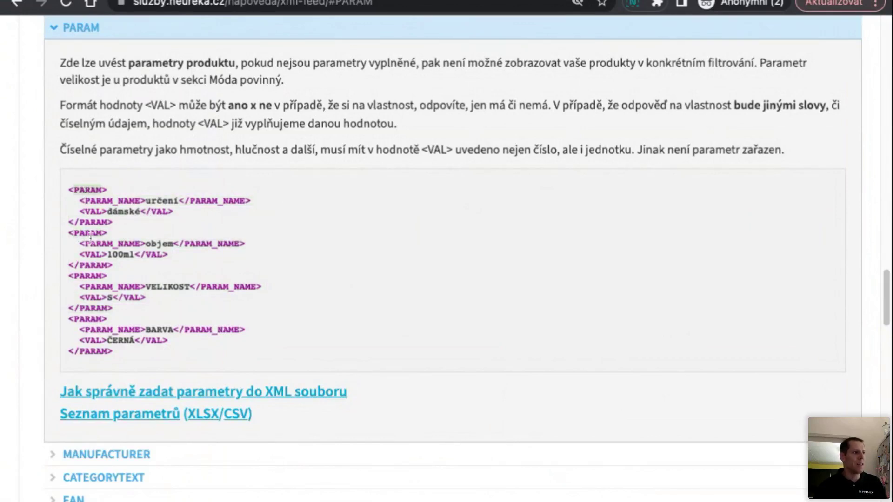
double_click(89, 233)
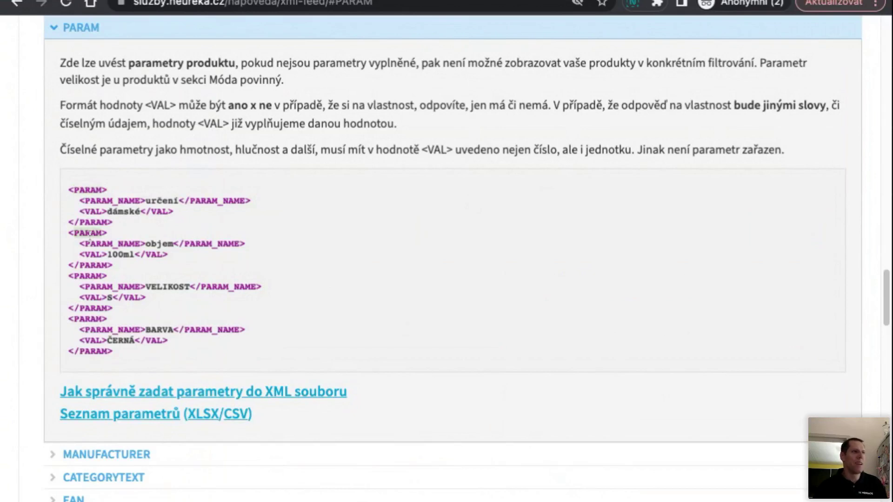
key("ctrl+Tab")
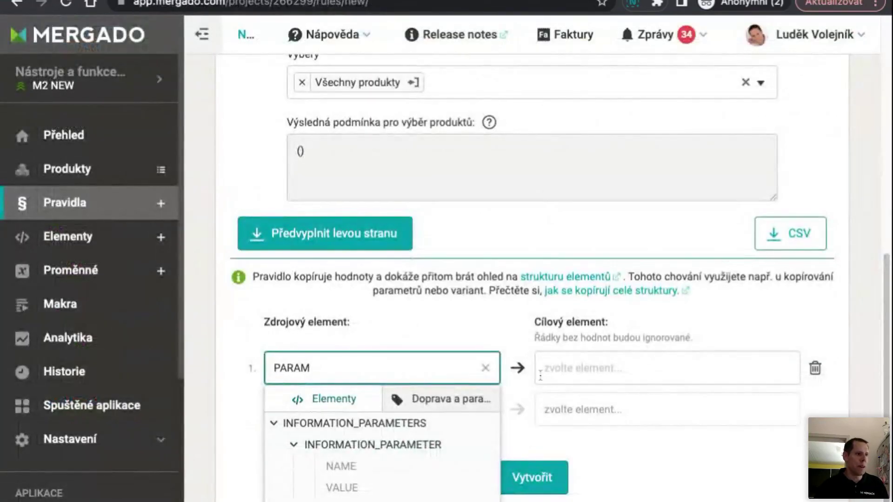
- Choose INFORMATION_PARAMETERS | INFORMATION_PARAMETER as the target element for PARAM, and collapse the side navigation to widen the form
left_click(651, 368)
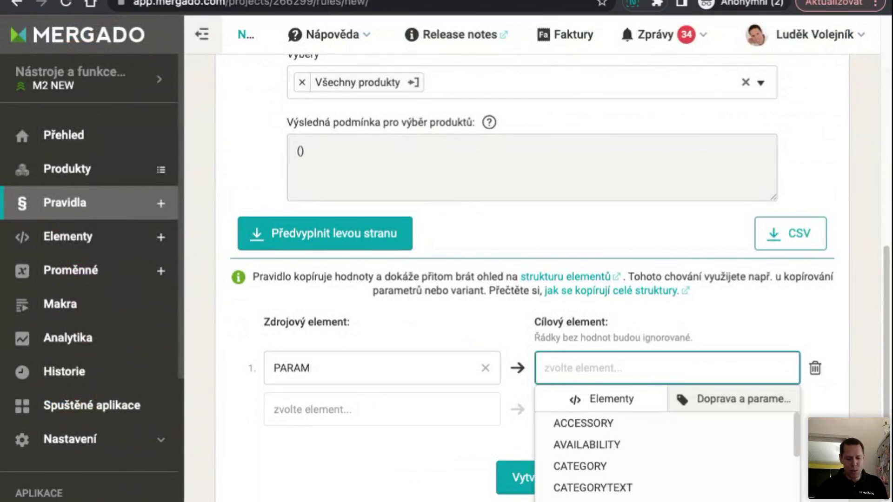
type("info")
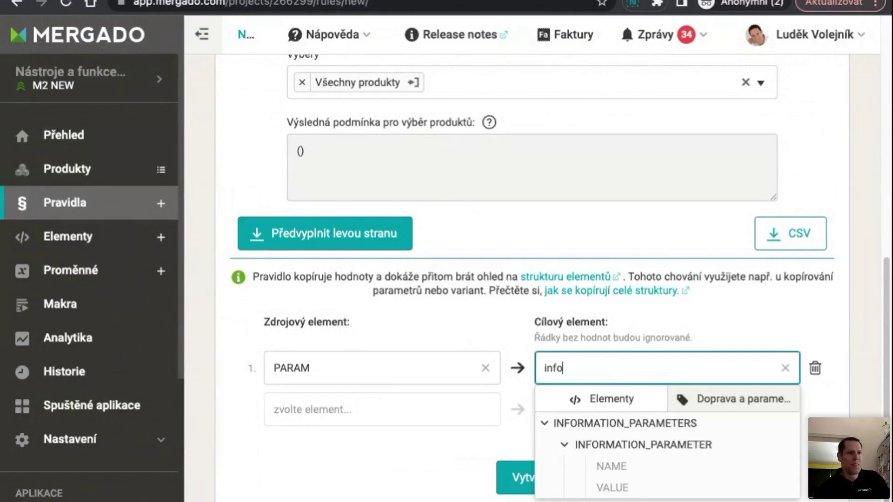
left_click(707, 446)
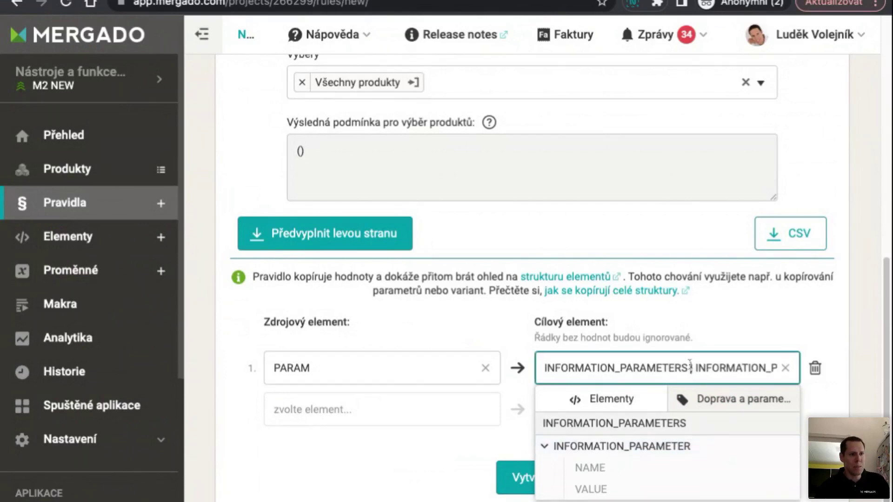
left_click(202, 34)
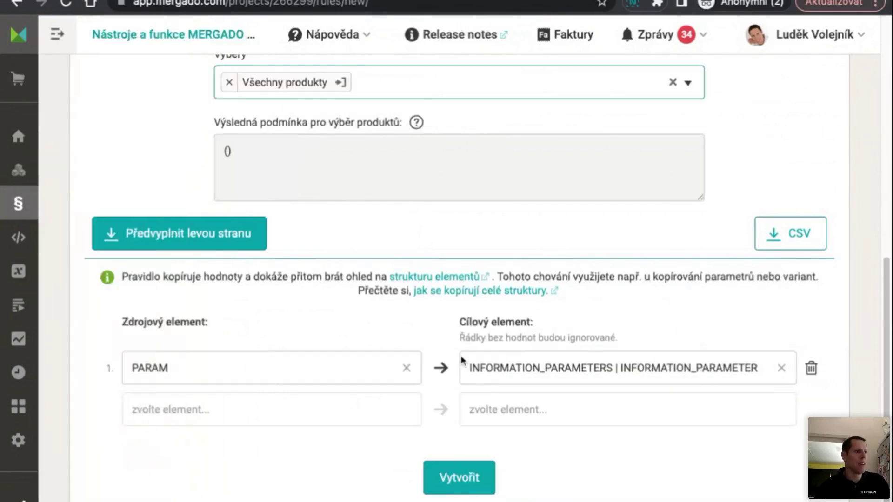
left_click(686, 368)
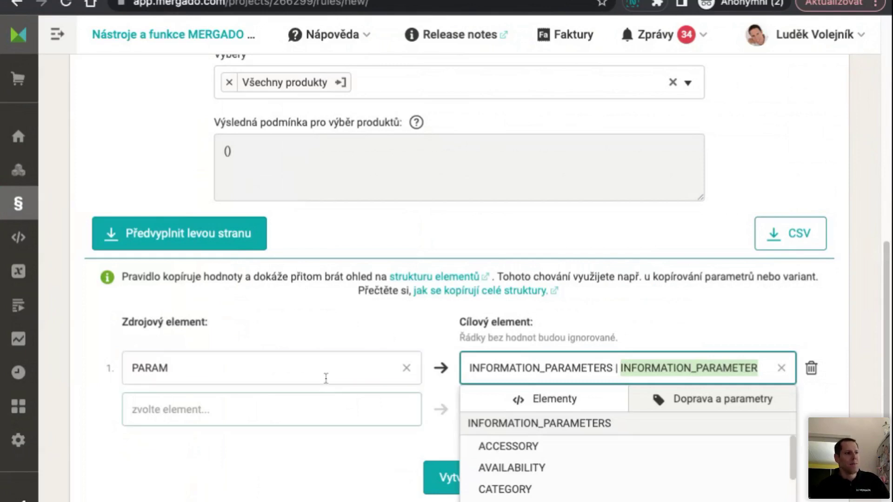
left_click(134, 368)
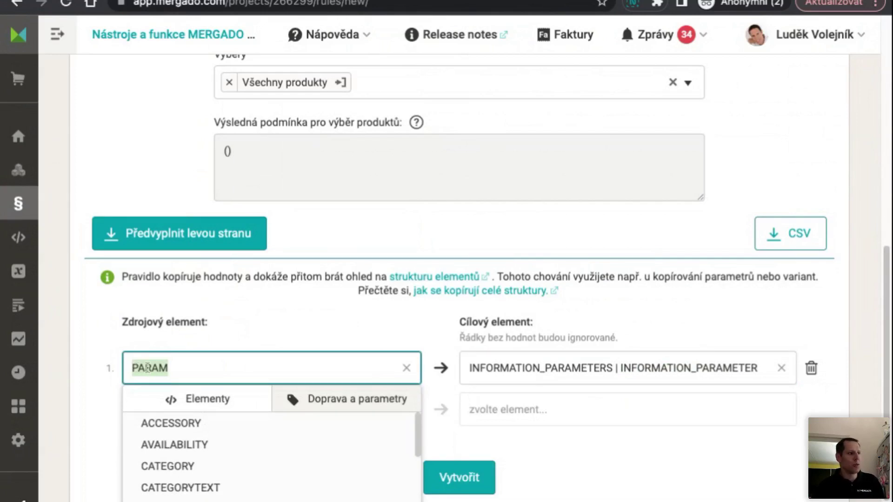
double_click(711, 368)
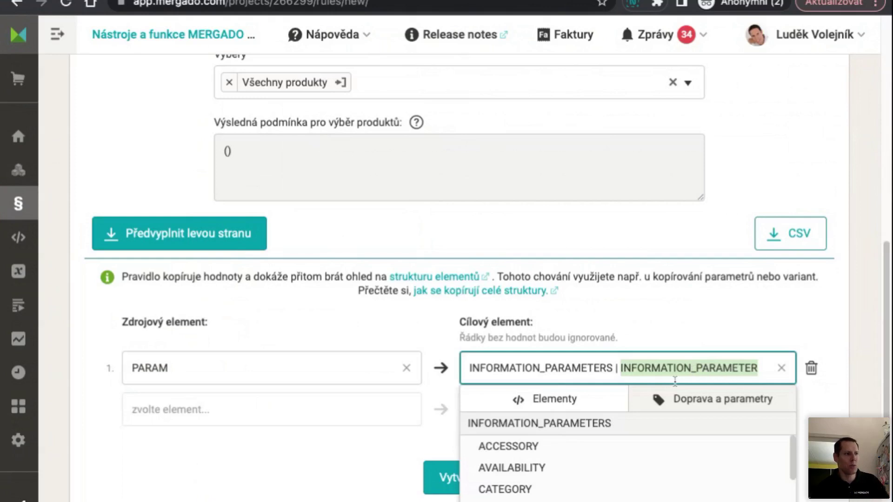
left_click(287, 376)
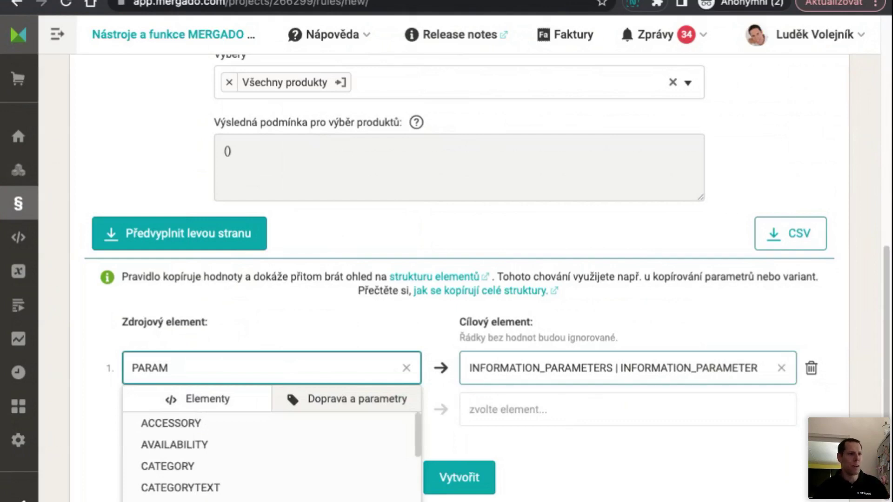
left_click(441, 332)
- Choose PARAM | PARAM_NAME as the source element of the second copy pair
left_click(353, 417)
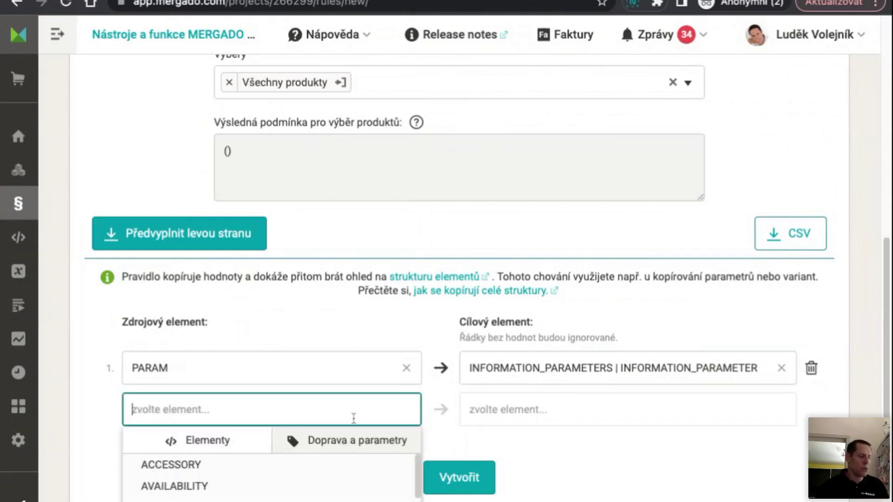
type("param")
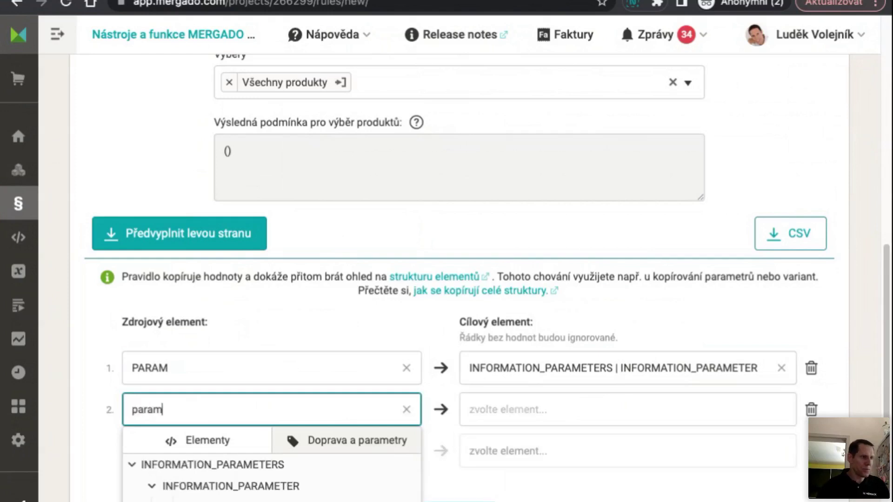
scroll(334, 496, "down", 2)
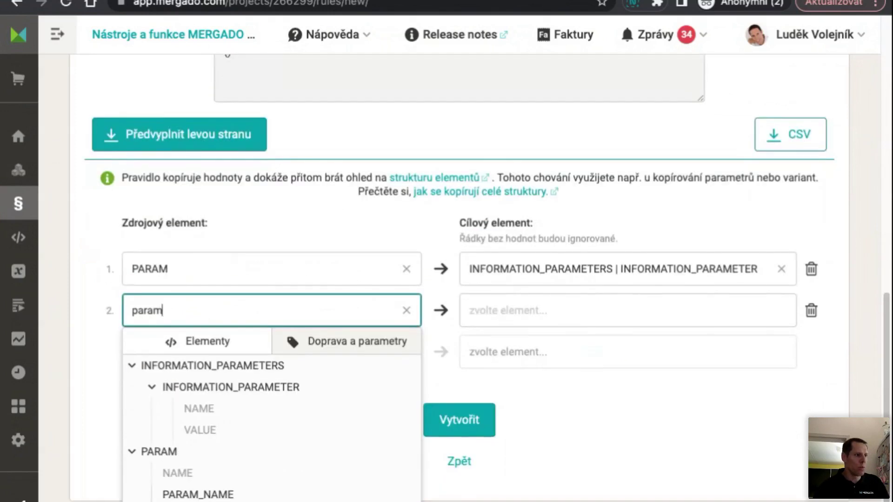
left_click(334, 497)
- Choose PARAM | VAL as the source element of the third copy pair
left_click(328, 379)
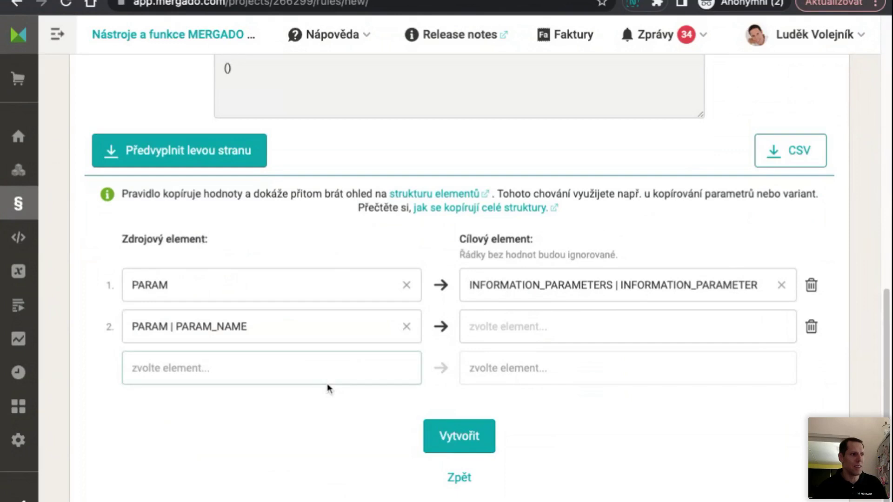
type("val")
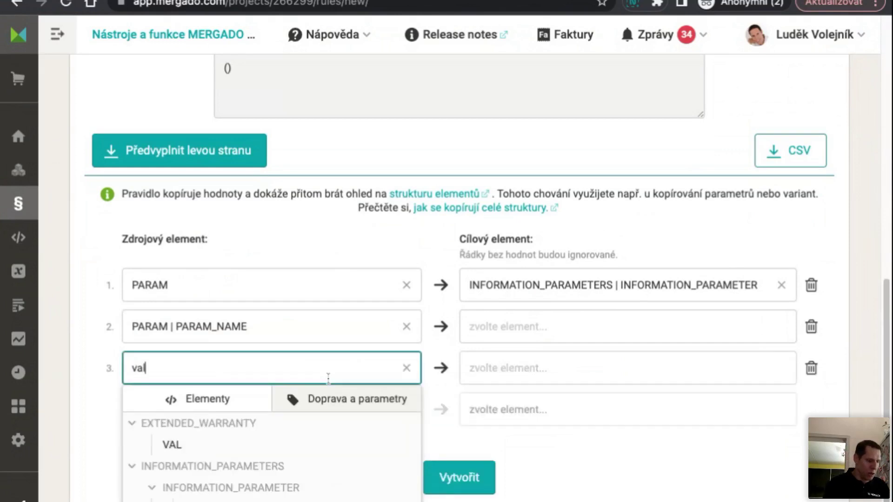
scroll(325, 402, "down", 1)
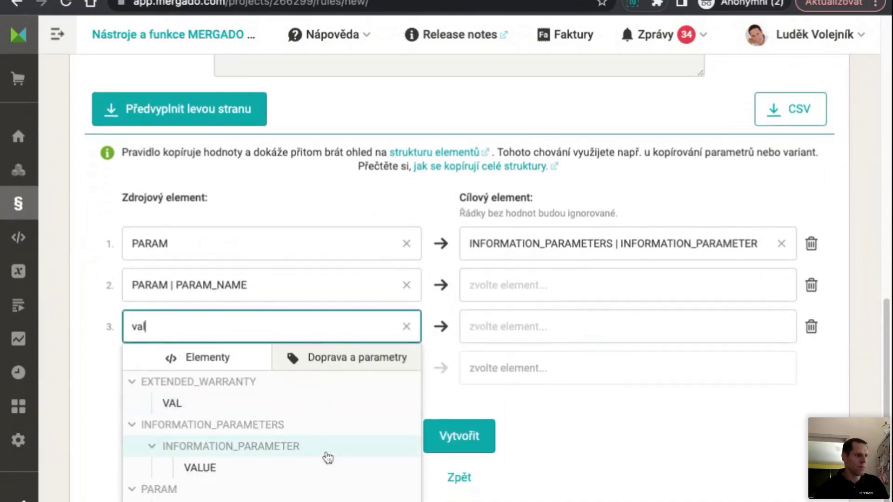
left_click(299, 500)
left_click(206, 287)
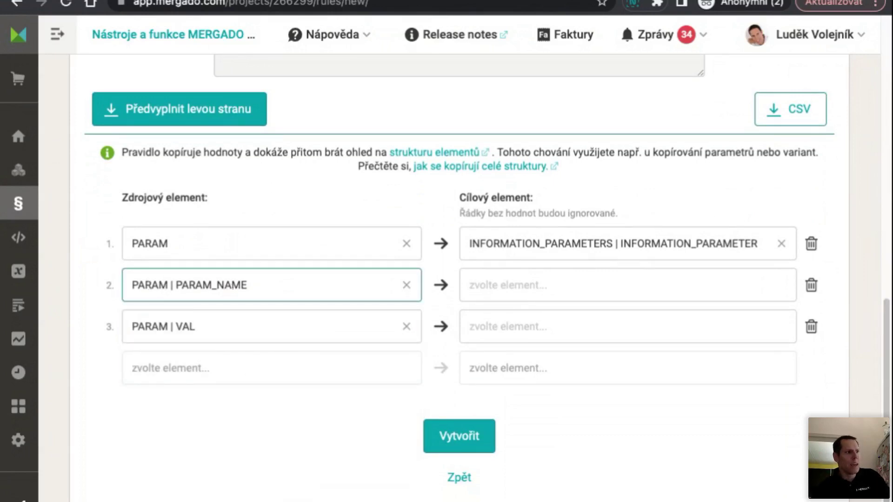
left_click(260, 284)
key("shift+Left")
key("shift+Left")
key("shift+Left")
key("shift+Left")
key("shift+Left")
key("shift+Left")
key("shift+Left")
key("shift+Left")
key("shift+Left")
key("shift+Left")
key("shift+Left")
key("shift+Left")
key("shift+Left")
key("shift+Left")
key("shift+Left")
key("shift+Left")
key("shift+Left")
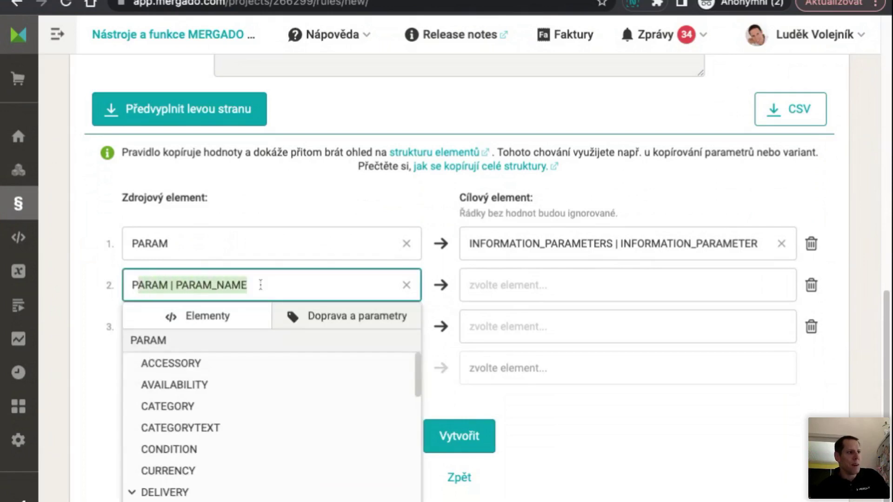
left_click(91, 373)
left_click(173, 327)
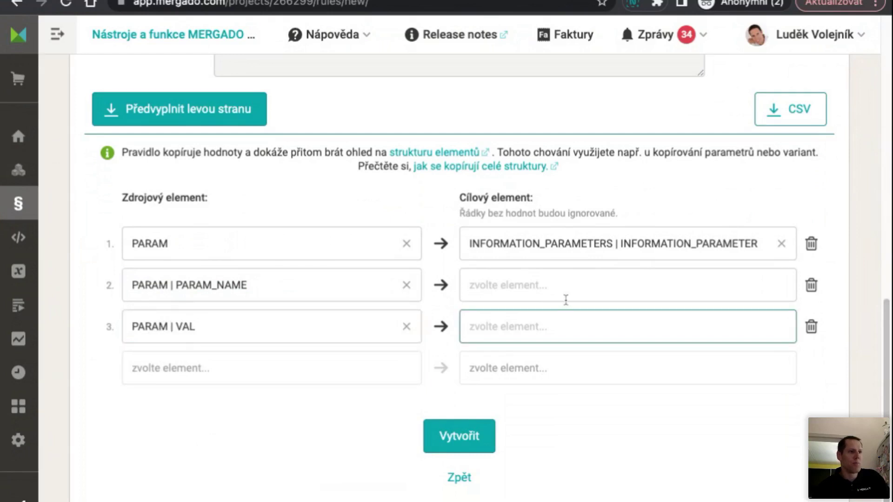
- Choose INFORMATION_PARAMETERS | INFORMATION_PARAMETER | NAME as the target element for PARAM | PARAM_NAME
left_click(560, 285)
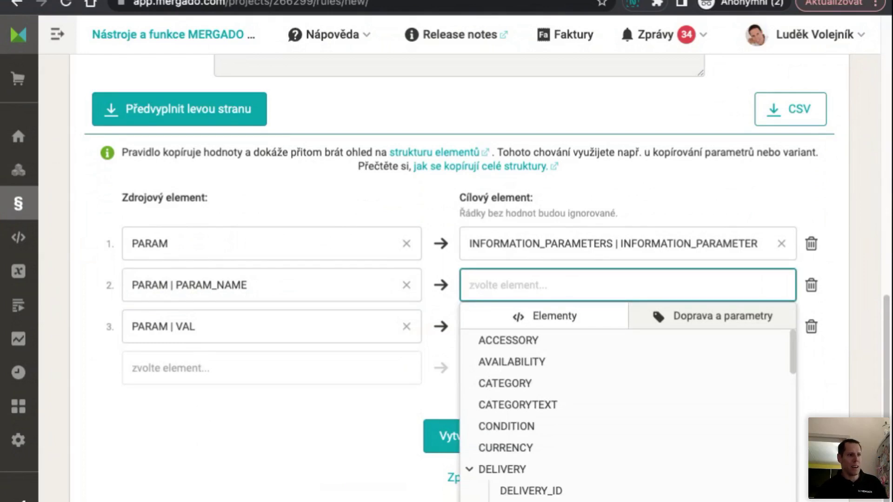
type("name")
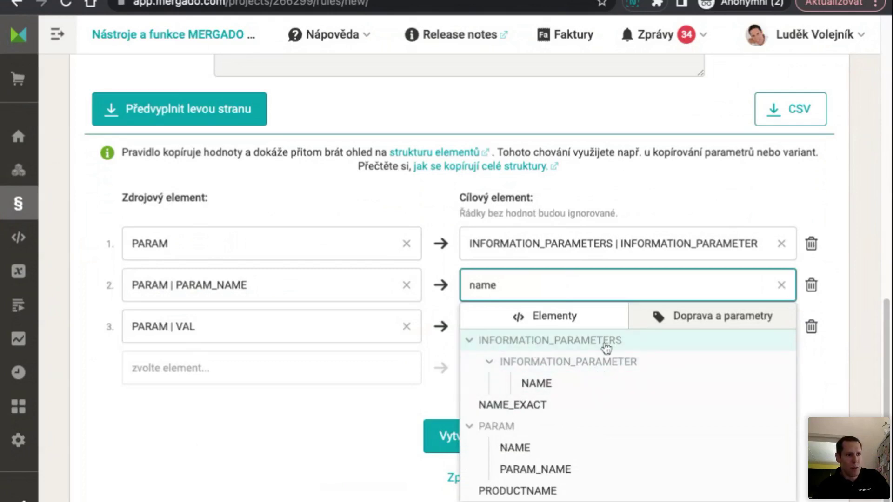
left_click(629, 387)
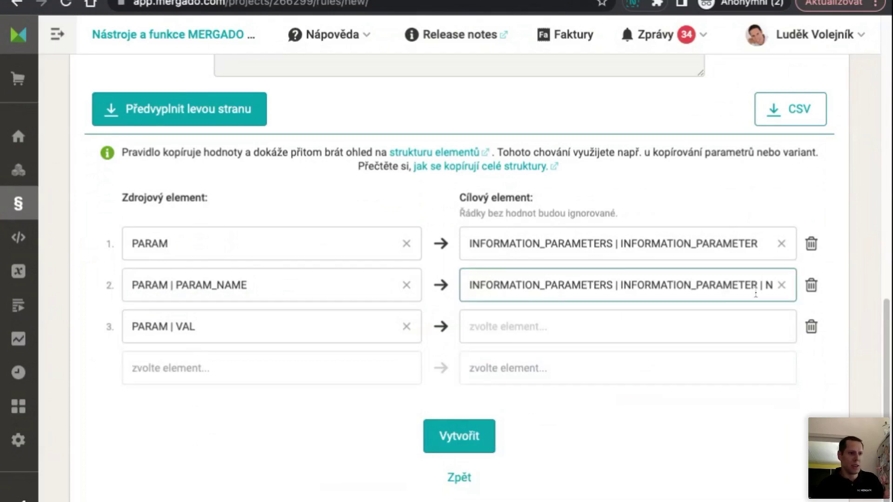
- Choose INFORMATION_PARAMETERS | INFORMATION_PARAMETER | VALUE as the target element for PARAM | VAL
left_click(558, 331)
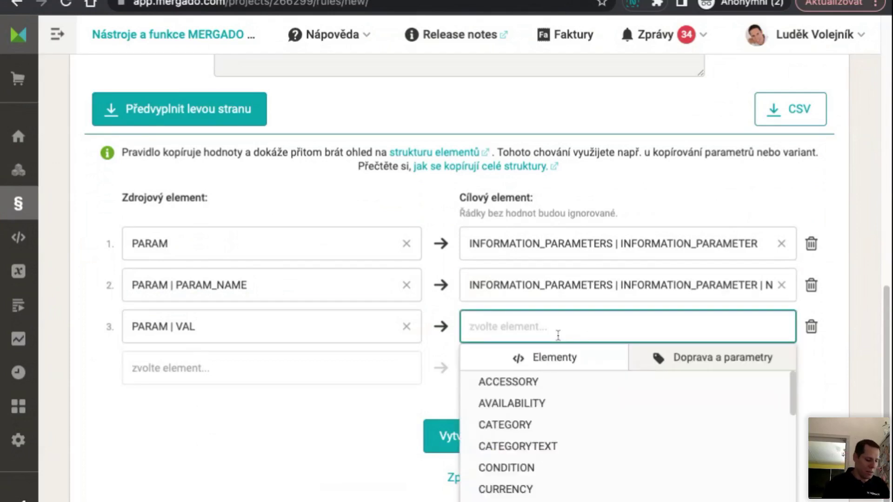
type("value")
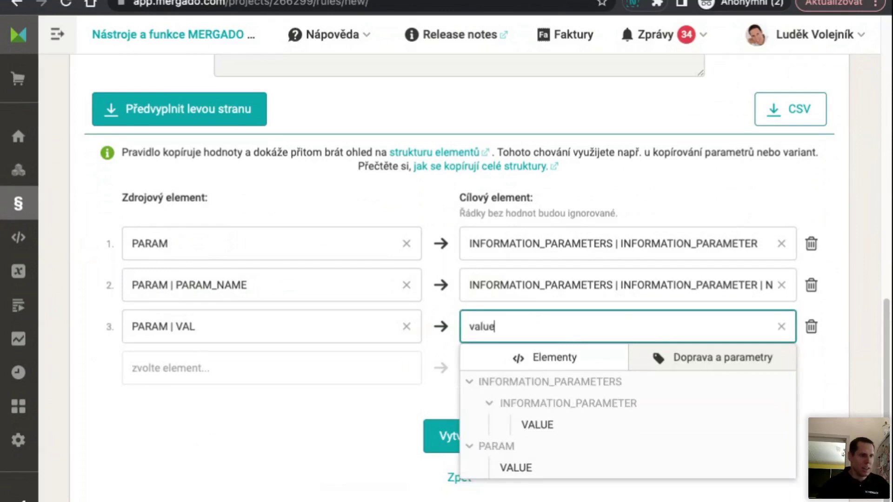
left_click(597, 432)
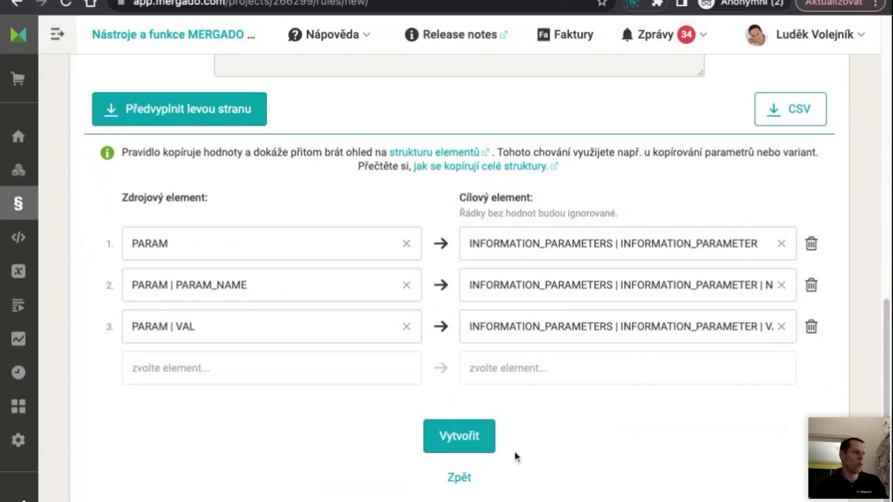
- Create the parameter-structure copy rule and apply the rules to the watched products only
left_click(466, 435)
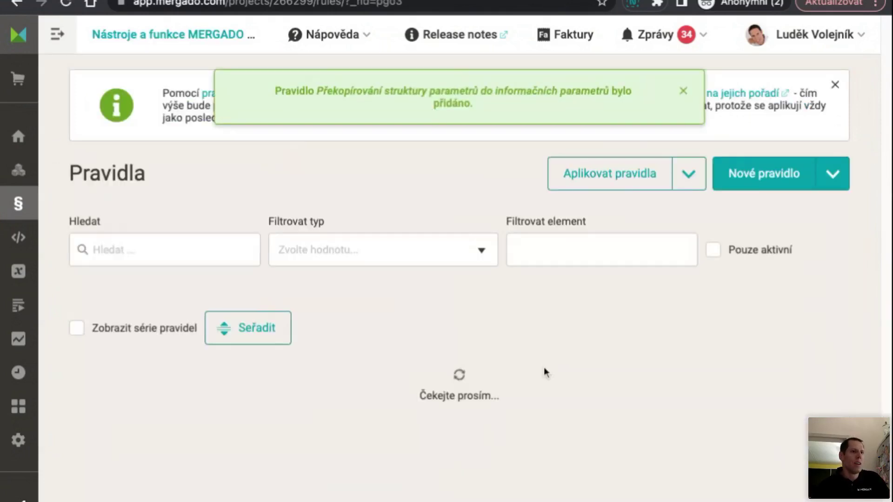
left_click(689, 174)
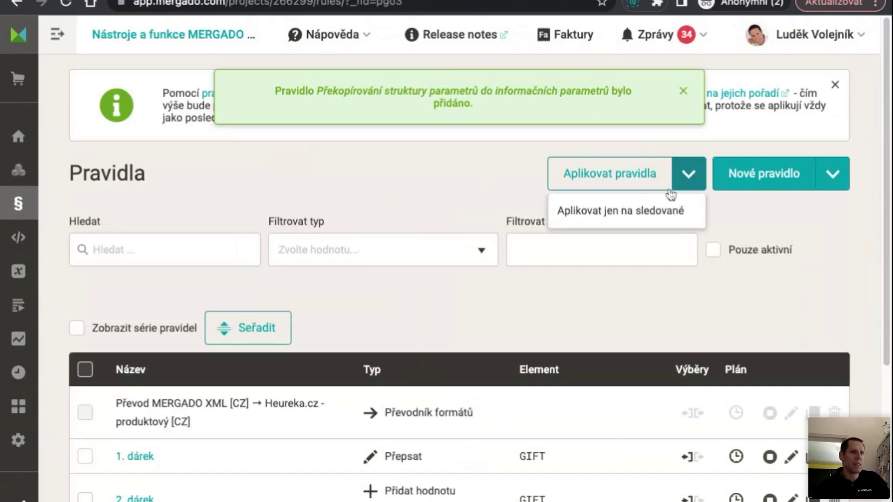
left_click(622, 221)
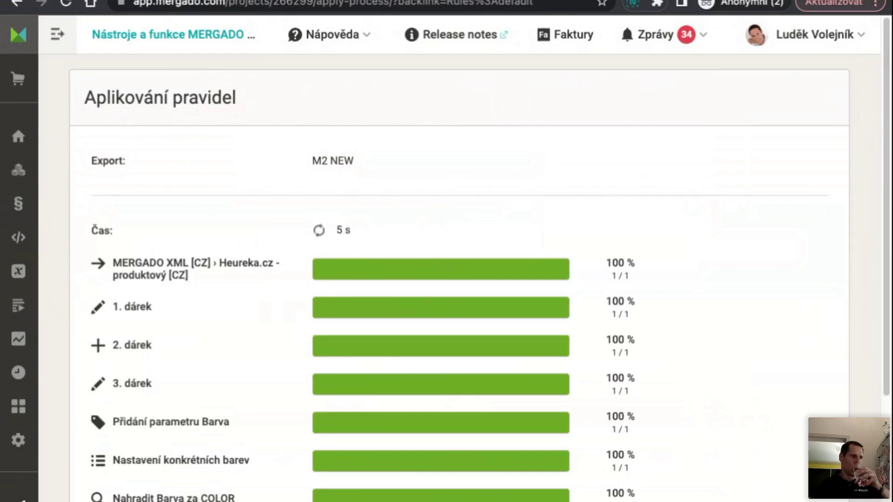
- Open the product listing and examine the input and output elements of the Hrnek Science Mini English Course product
left_click(19, 172)
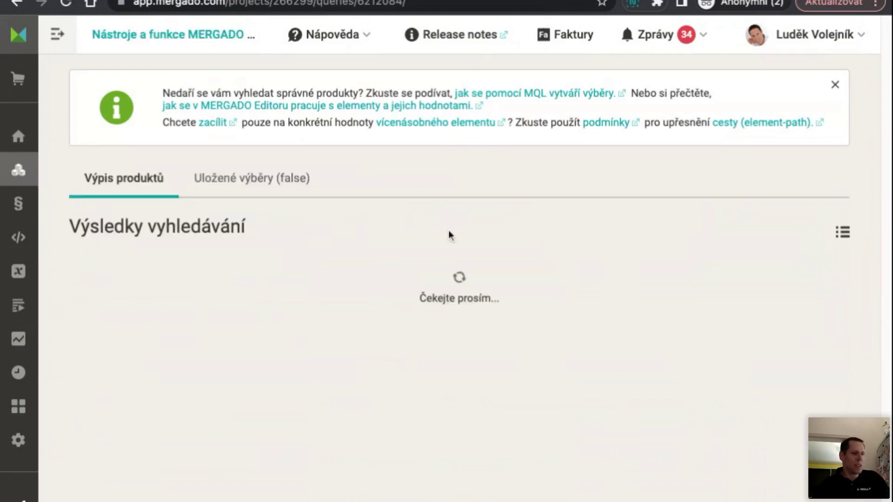
scroll(459, 232, "down", 4)
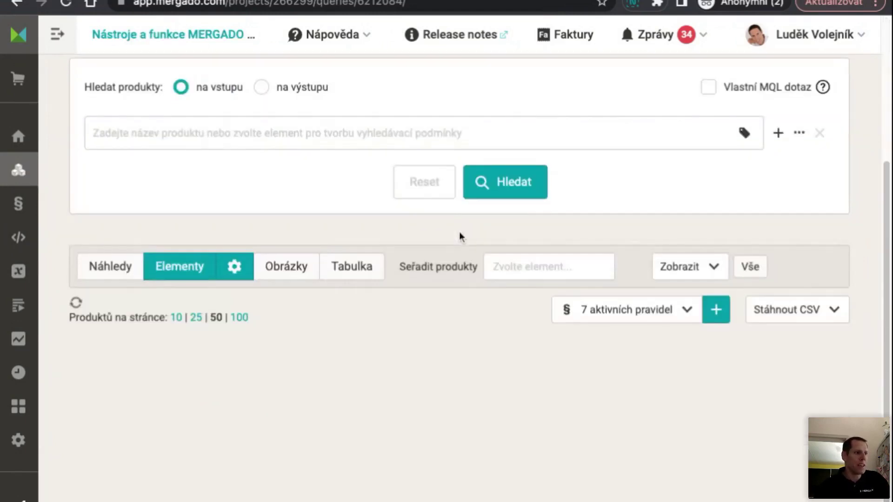
scroll(460, 230, "down", 3)
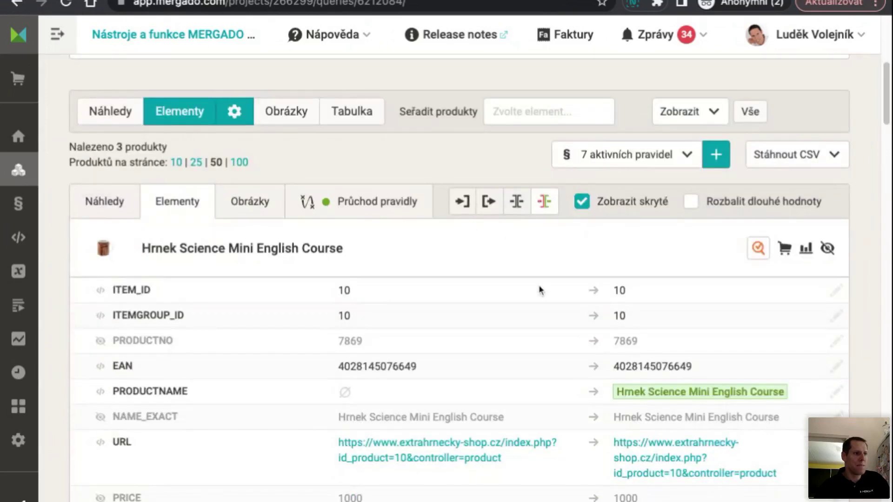
scroll(539, 289, "down", 6)
scroll(539, 290, "down", 10)
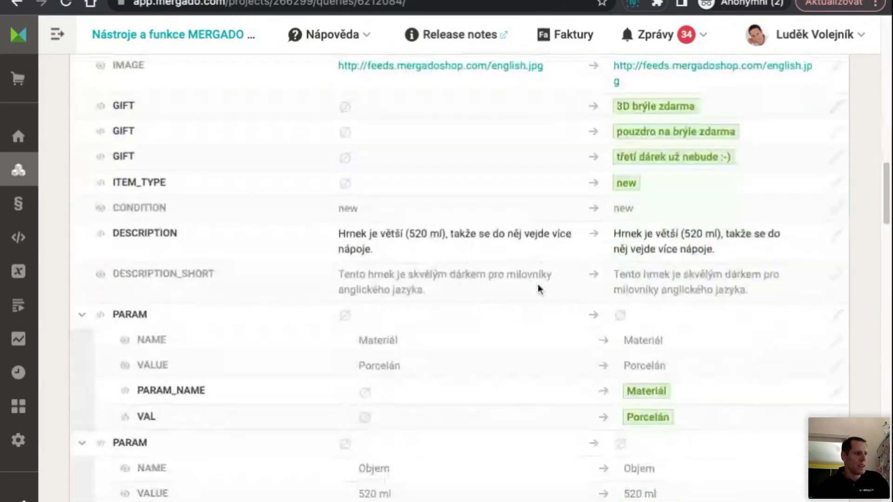
scroll(417, 315, "down", 1)
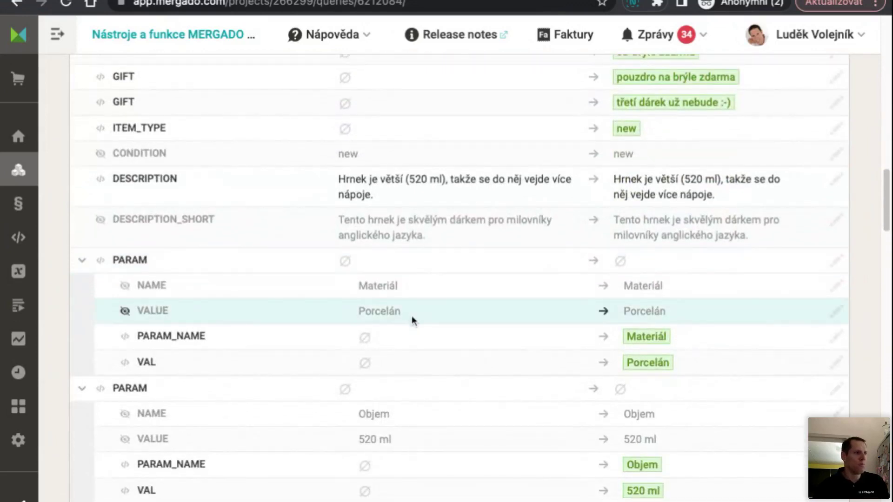
scroll(406, 313, "up", 16)
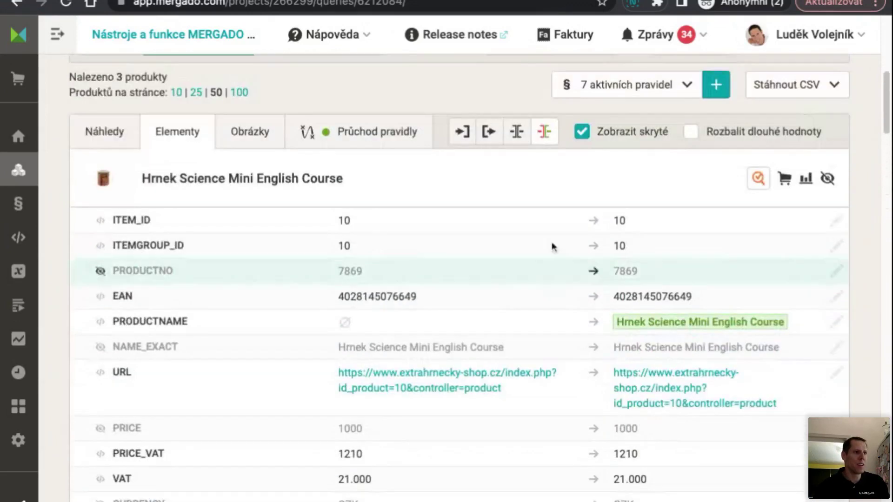
- Turn off the display of hidden elements and compare the product's PARAM elements with its INFORMATION_PARAMETERS structure
left_click(582, 132)
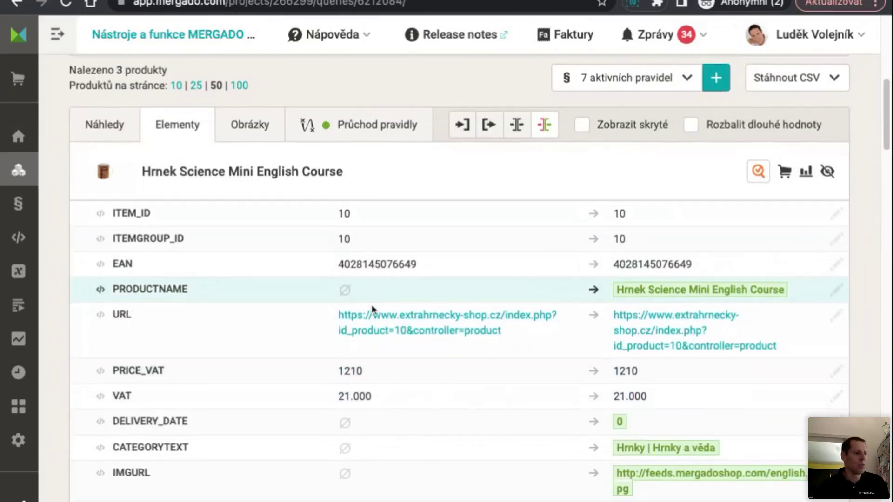
scroll(372, 305, "down", 7)
scroll(372, 305, "down", 2)
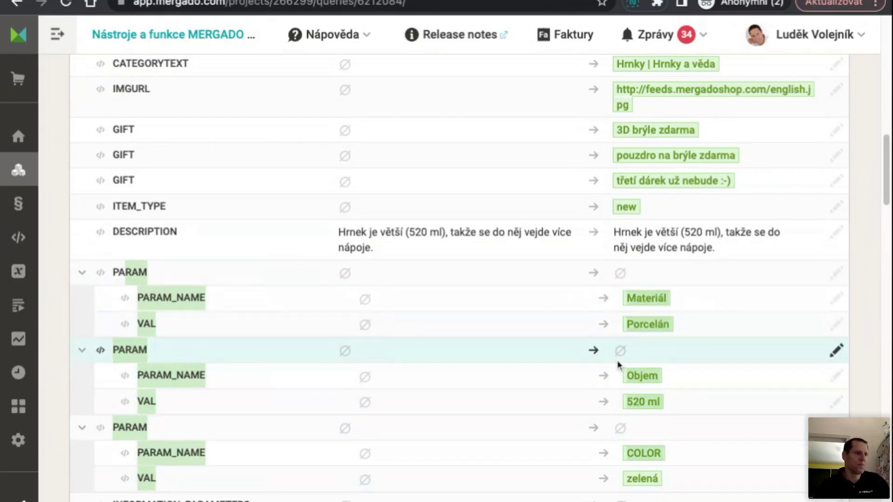
scroll(507, 310, "down", 5)
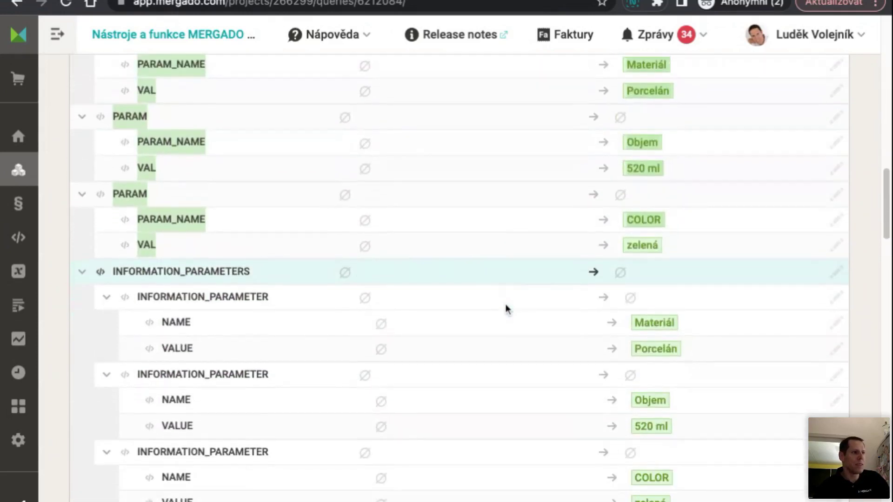
left_click_drag(198, 268, 210, 479)
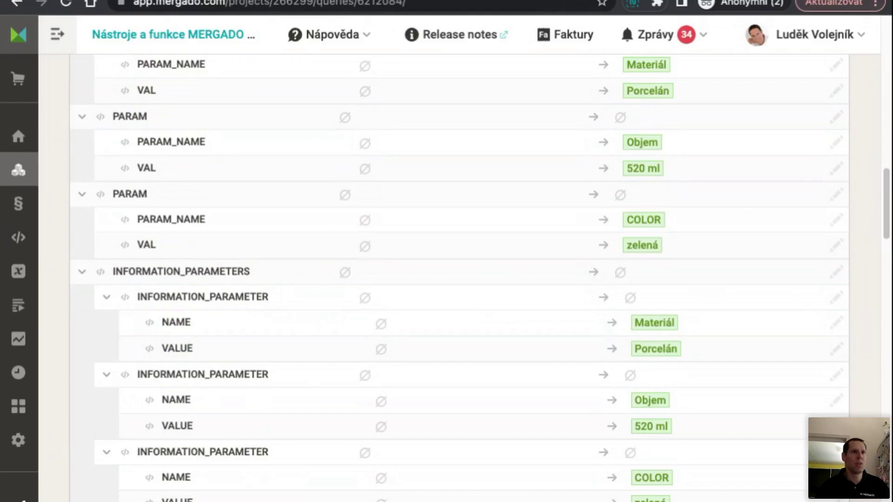
- Open the forum thread forum.mergado.cz/t/informacni-parametry-a-shoptet/2284 in a new browser tab
key("super+t")
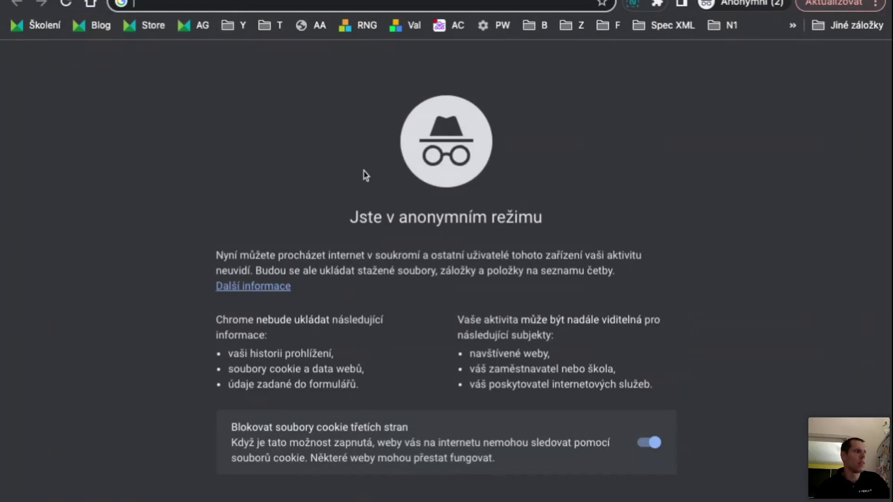
type("forum.mergado.cz/t/informacni-parametry-a-shoptet/2284")
key("Return")
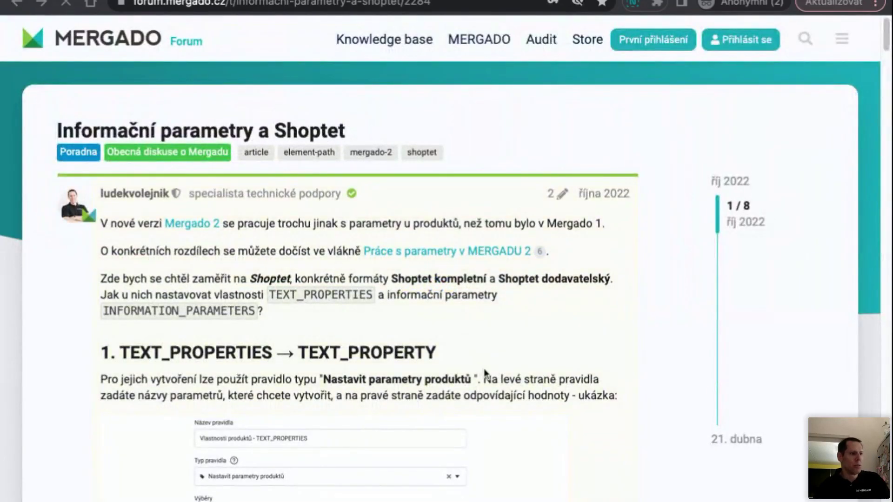
scroll(464, 378, "down", 10)
scroll(464, 379, "down", 7)
scroll(497, 336, "down", 5)
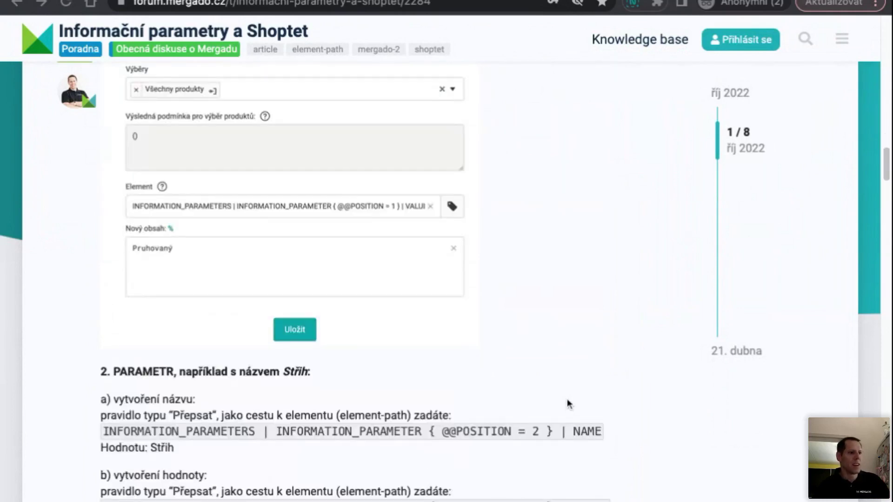
scroll(567, 398, "down", 2)
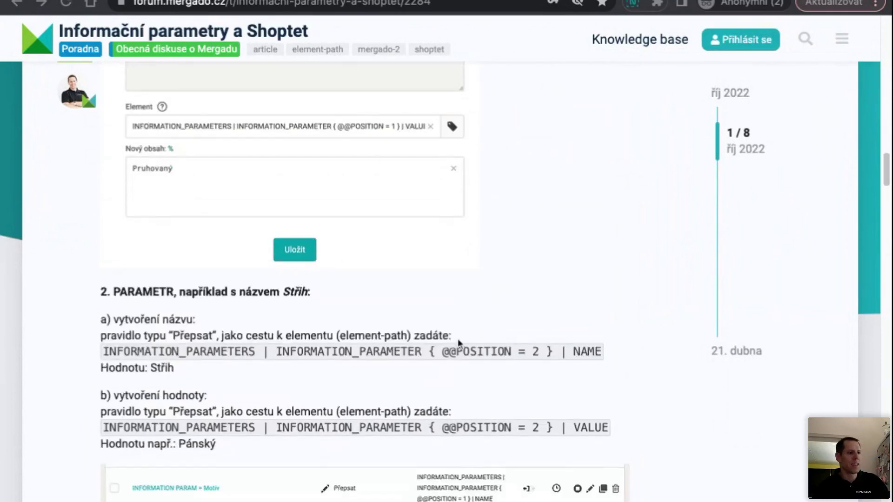
scroll(458, 341, "down", 5)
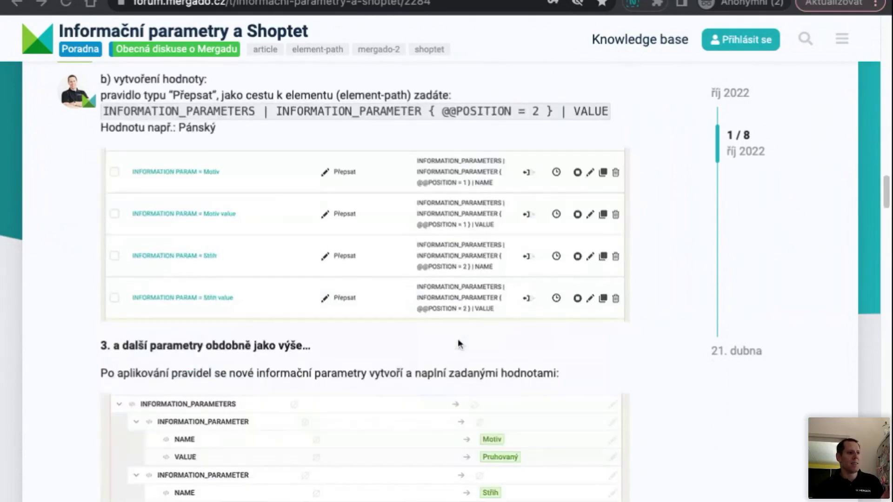
scroll(458, 342, "down", 3)
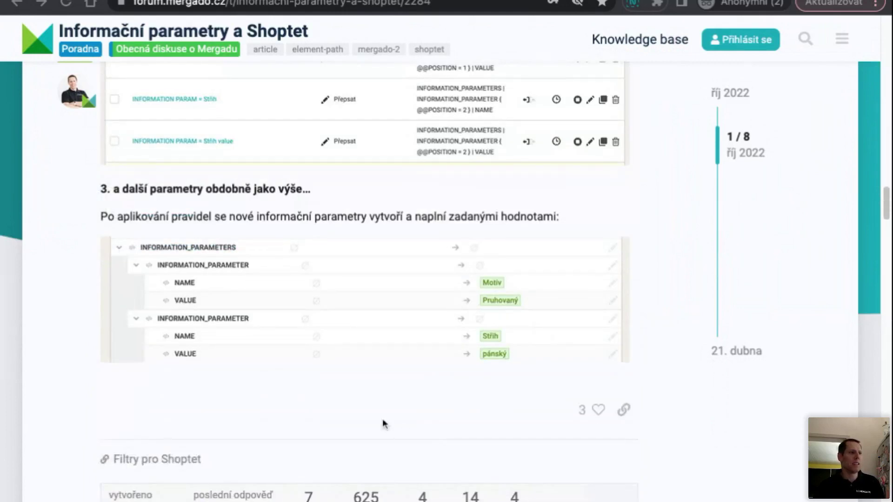
scroll(385, 423, "up", 15)
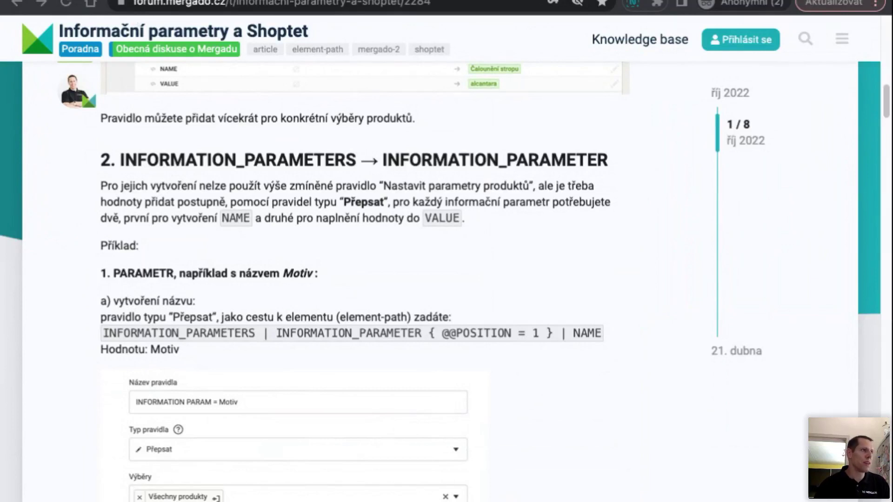
- Return to the product's element listing in Mergado and compare its INFORMATION_PARAMETERS structure with the previously opened output XML feed
key("ctrl+Tab")
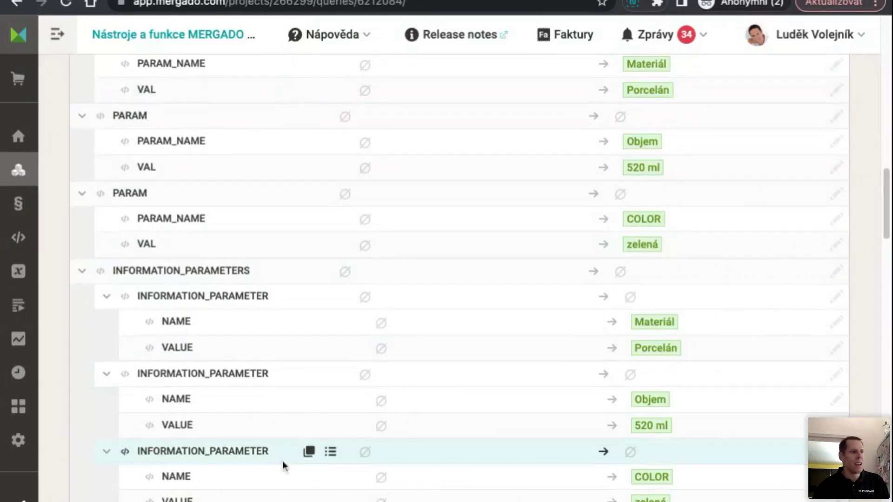
scroll(283, 461, "down", 6)
scroll(273, 455, "up", 6)
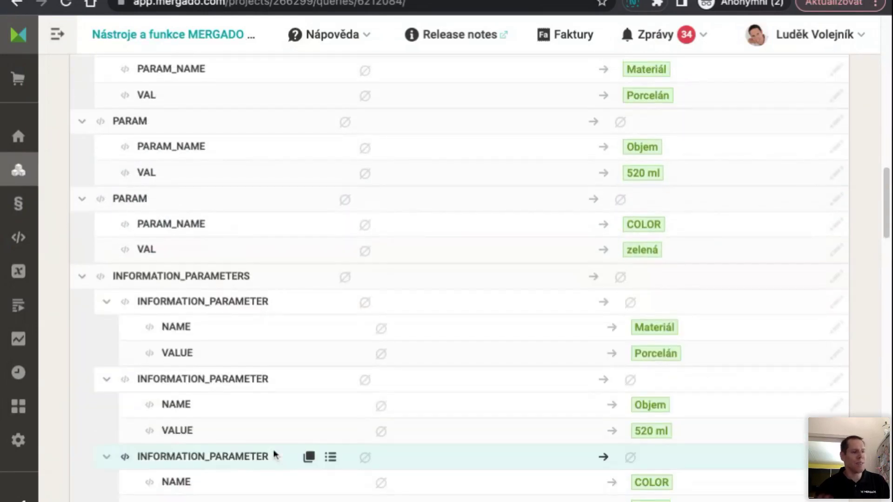
scroll(271, 364, "down", 3)
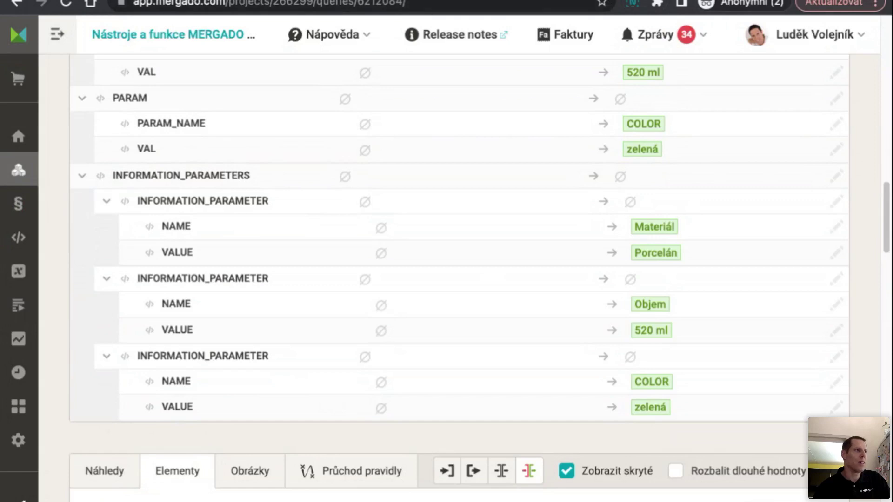
key("ctrl+Tab")
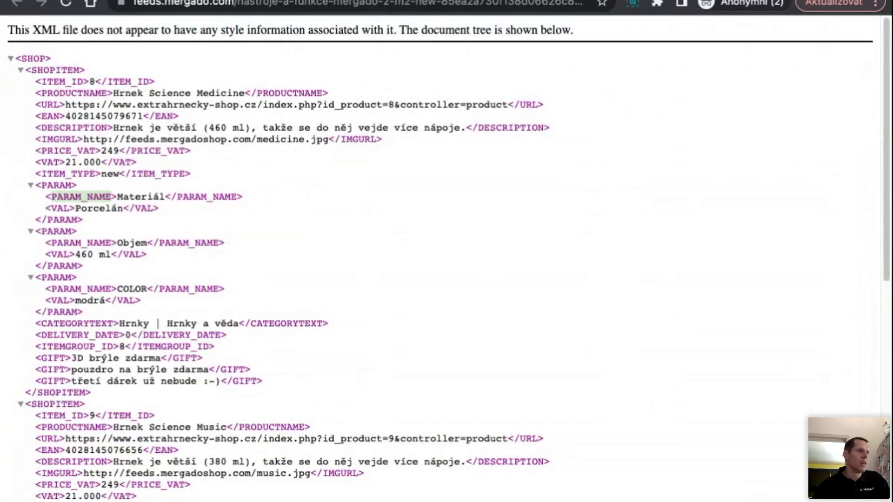
key("ctrl+shift+Tab")
- Run only the export process from the project's regeneration page and continue once it completes
mouse_move(74, 452)
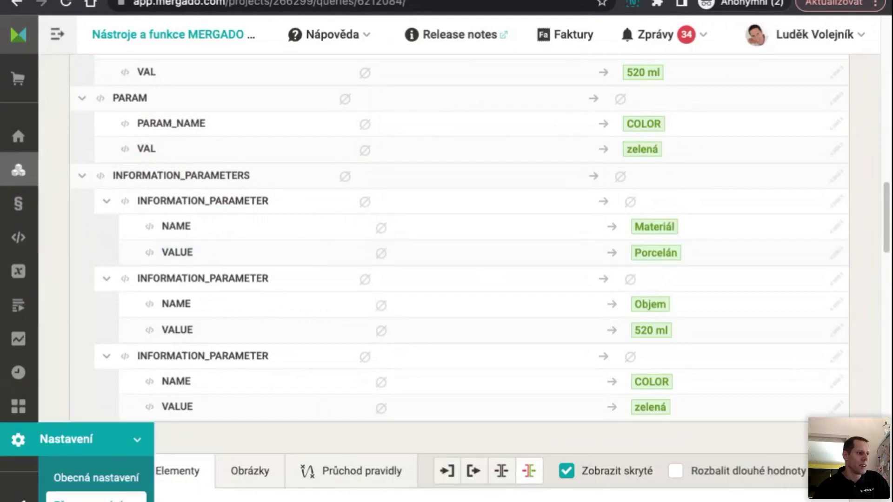
left_click(96, 497)
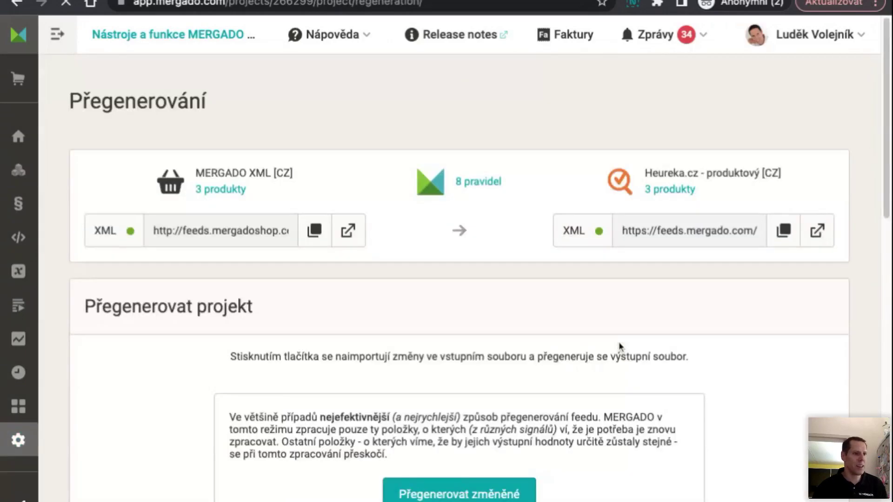
scroll(557, 358, "down", 9)
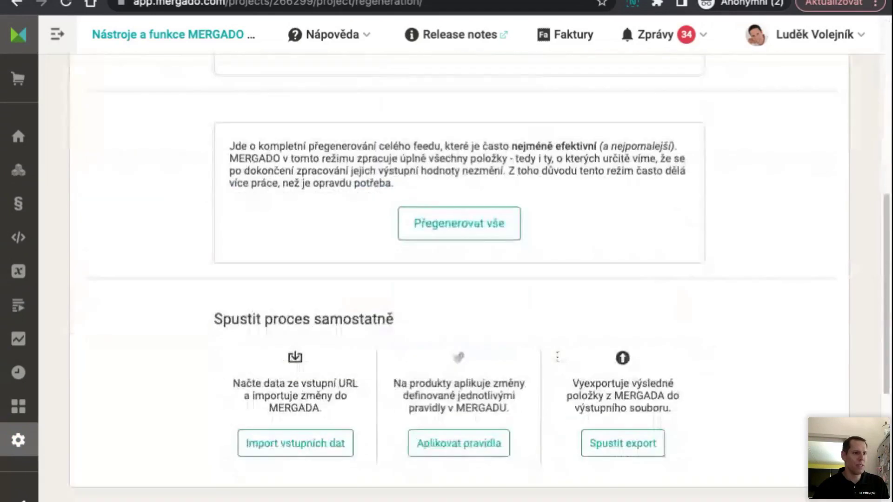
left_click(611, 446)
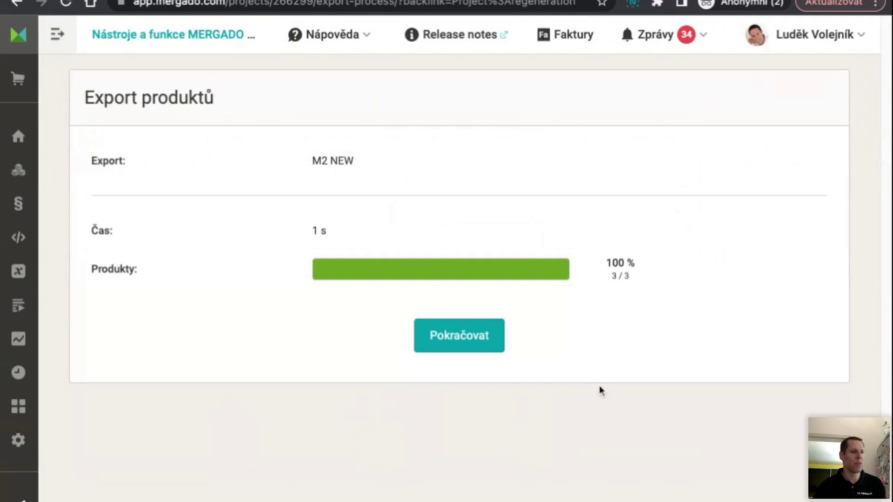
left_click(485, 349)
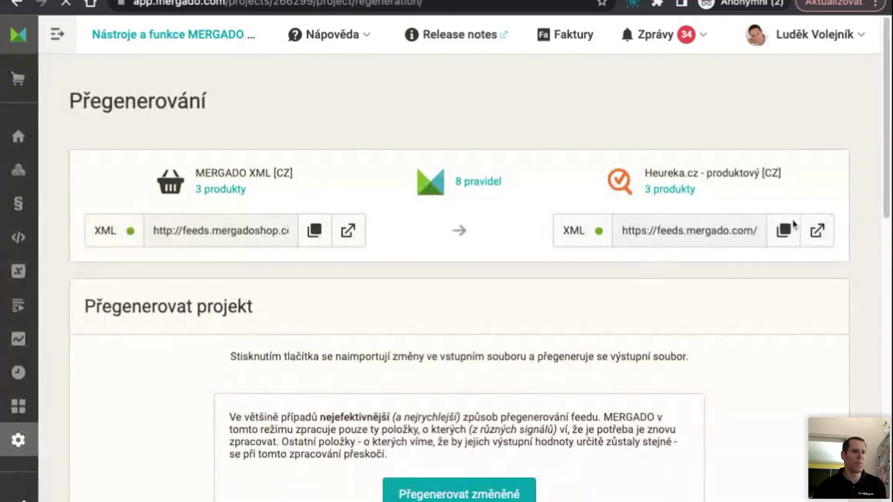
- Open the project's Heureka.cz output XML feed and search it for "inform"
left_click(815, 234)
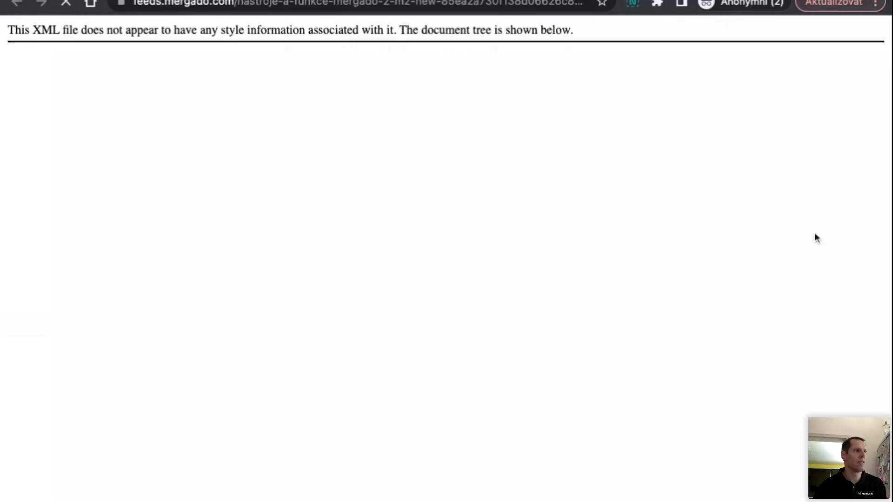
scroll(303, 201, "down", 7)
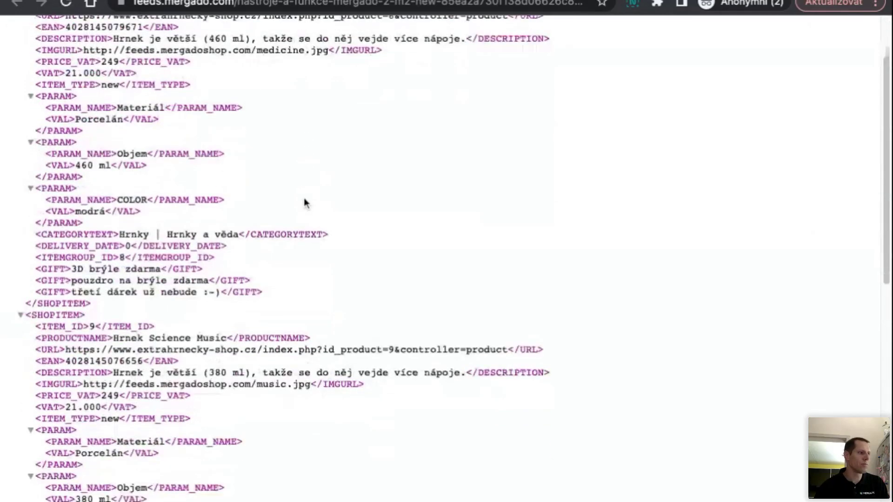
scroll(305, 203, "up", 7)
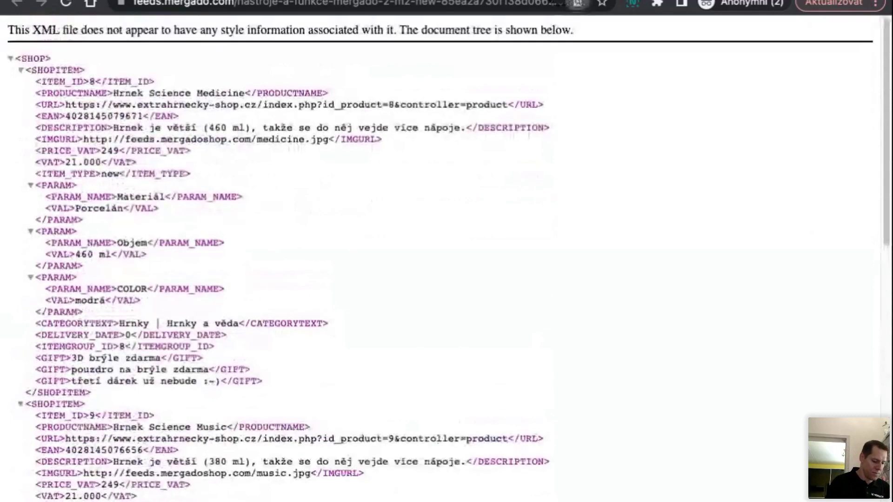
type("informa")
key("BackSpace")
key("Return")
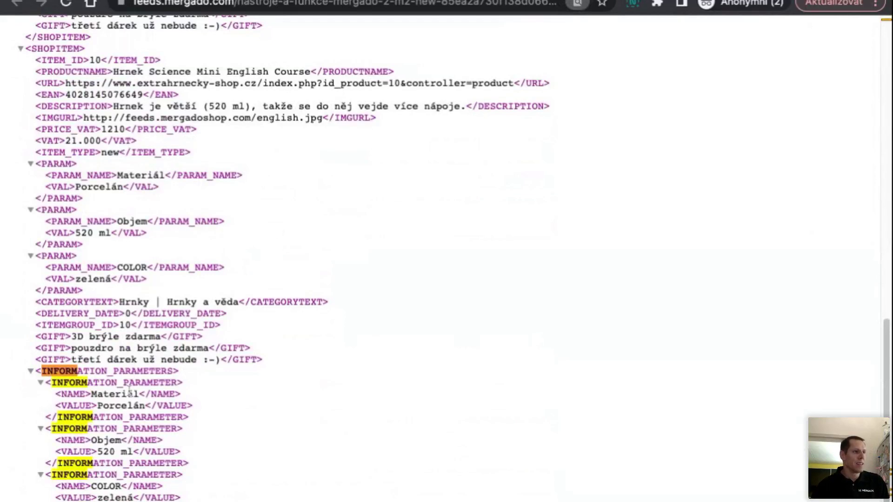
- Examine the first INFORMATION_PARAMETER block with its NAME and VALUE in the Hrnek Science Mini English Course item, and close the feed
triple_click(37, 372)
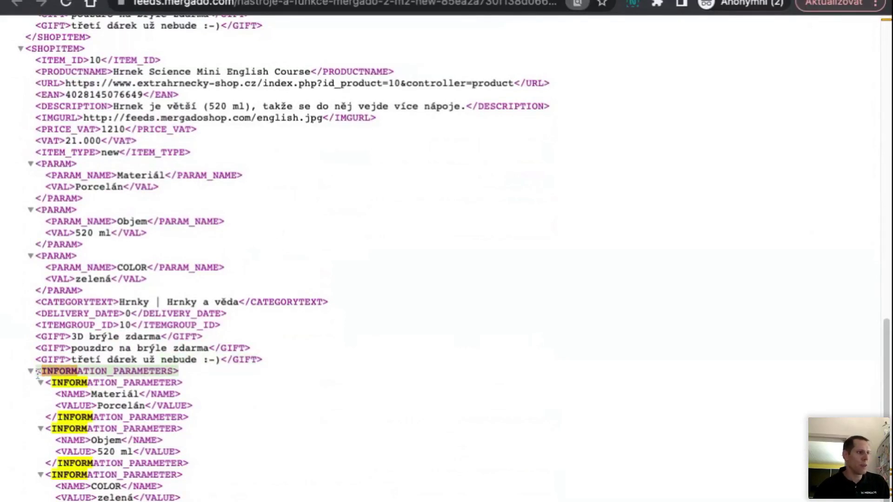
left_click(60, 386)
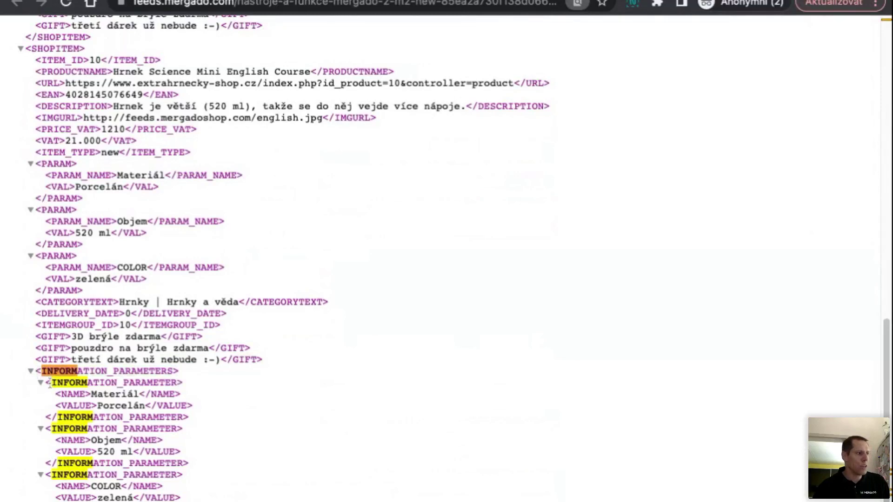
left_click_drag(49, 386, 198, 409)
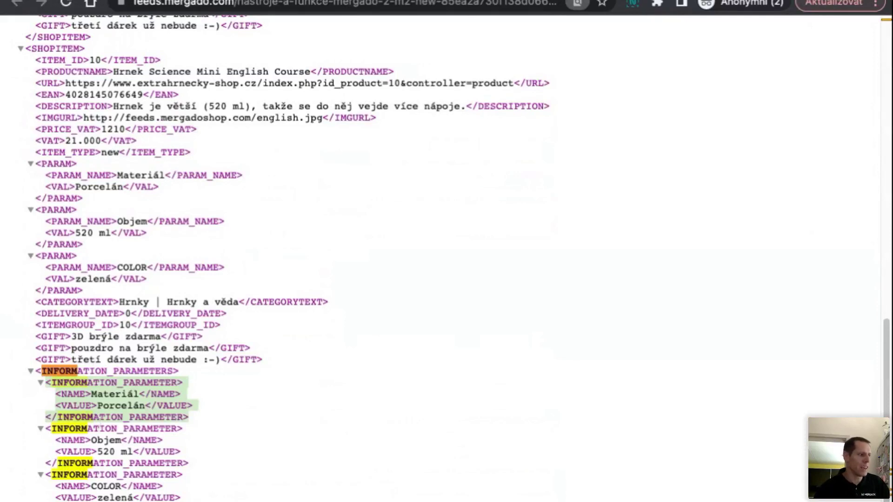
left_click(196, 418)
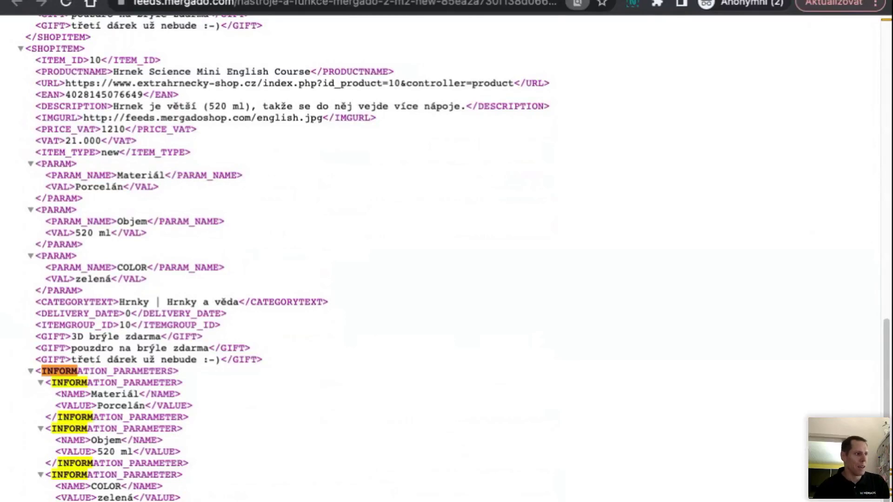
double_click(50, 383)
left_click(50, 383)
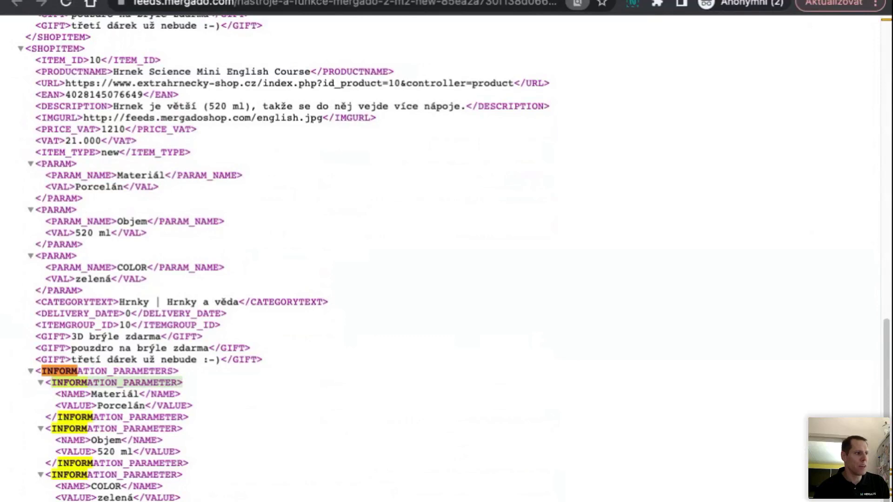
left_click(109, 395)
double_click(109, 394)
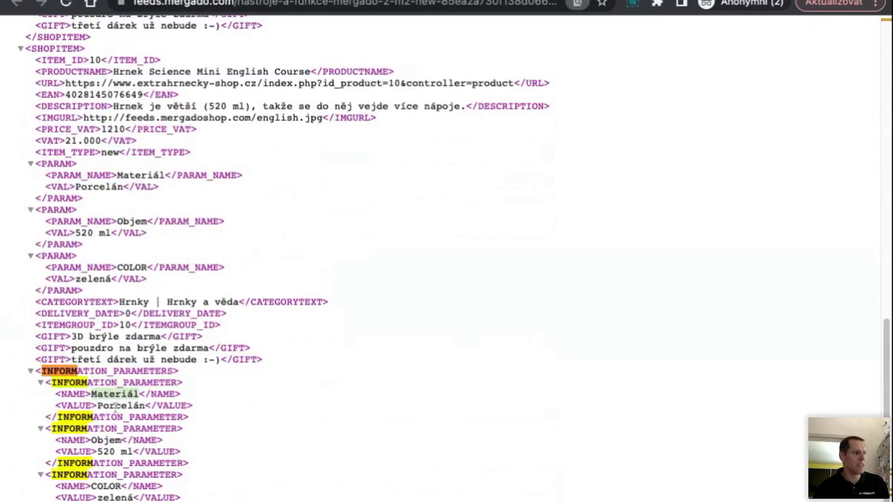
double_click(115, 407)
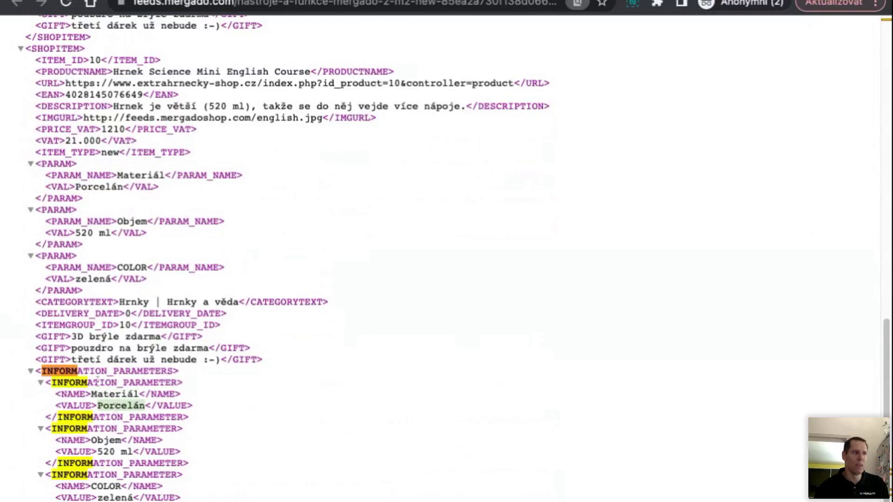
key("ctrl+w")
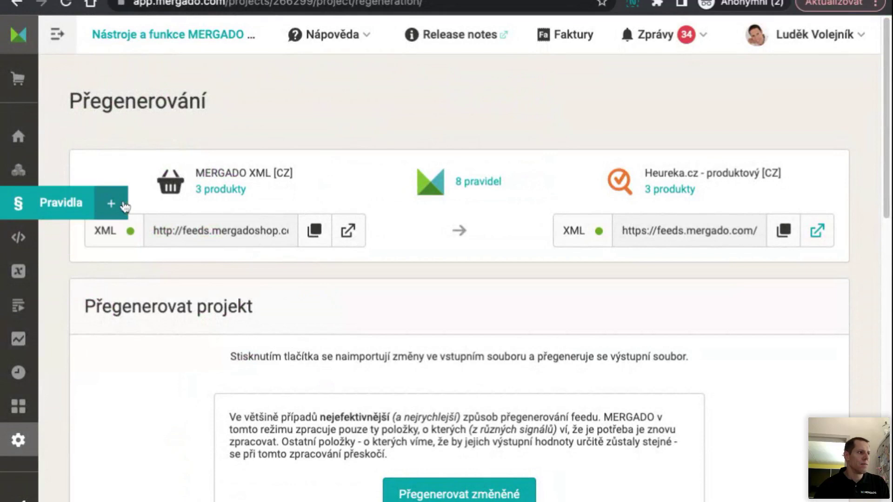
- Start a new rule of the type Přidat hodnotu vícenásobného elementu
left_click(114, 208)
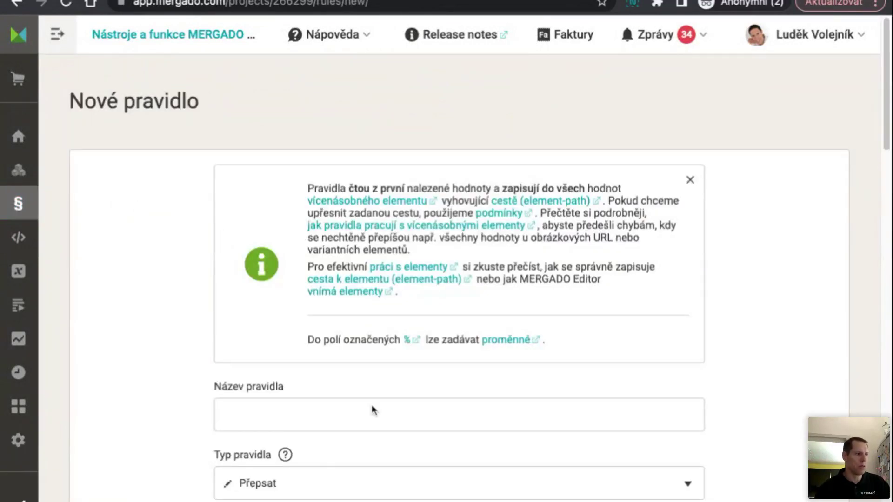
scroll(361, 379, "down", 3)
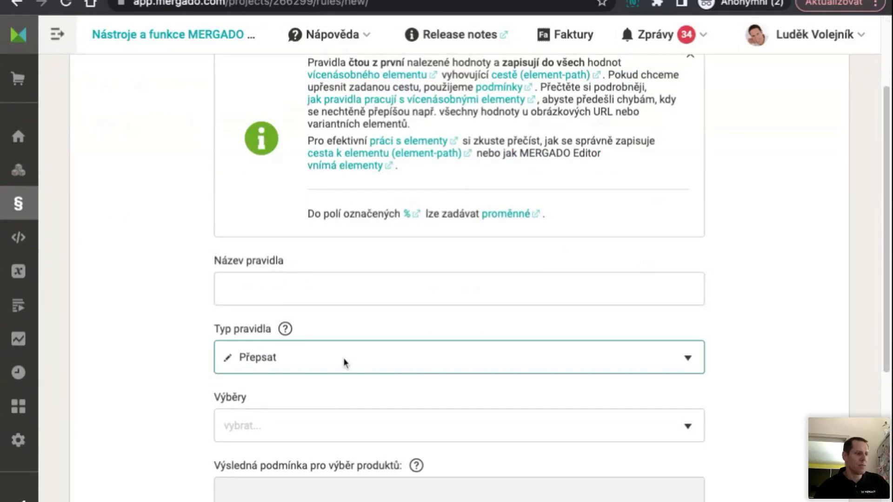
left_click(343, 358)
scroll(506, 401, "down", 5)
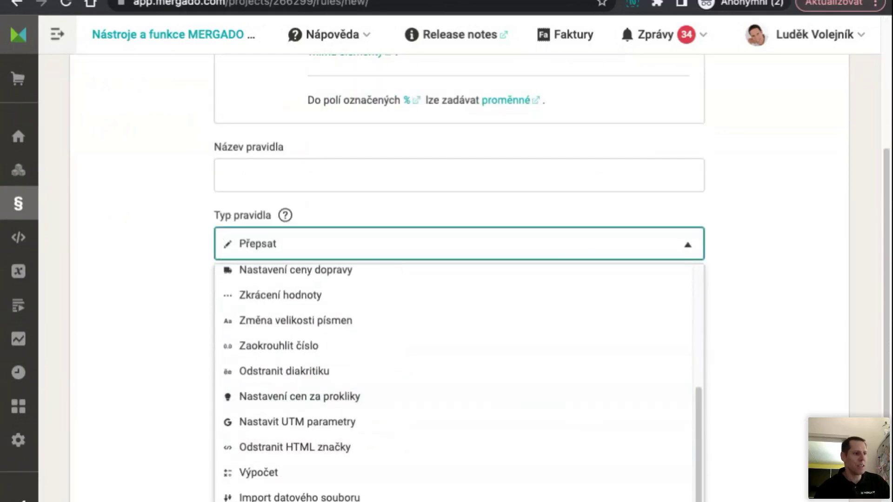
left_click(286, 322)
- Name the rule "Přidání dalšího inf. param. Výška" and apply it to the Všechny produkty selection
left_click(320, 173)
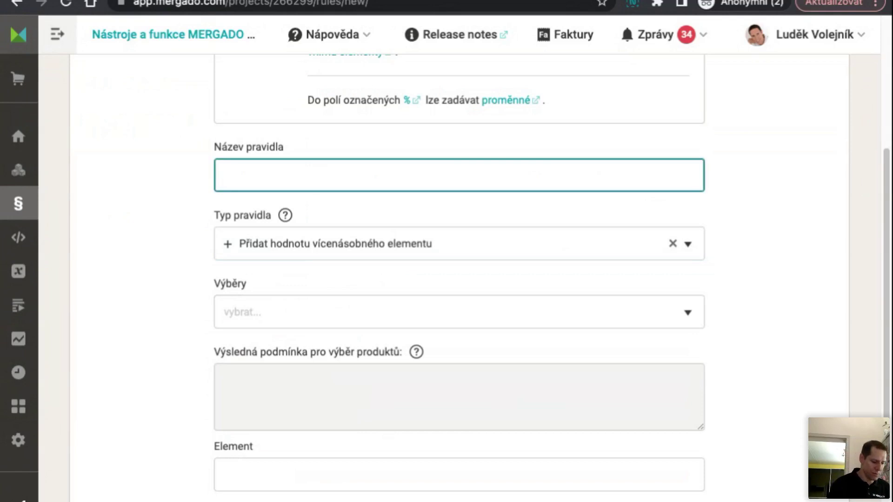
type("Přidá")
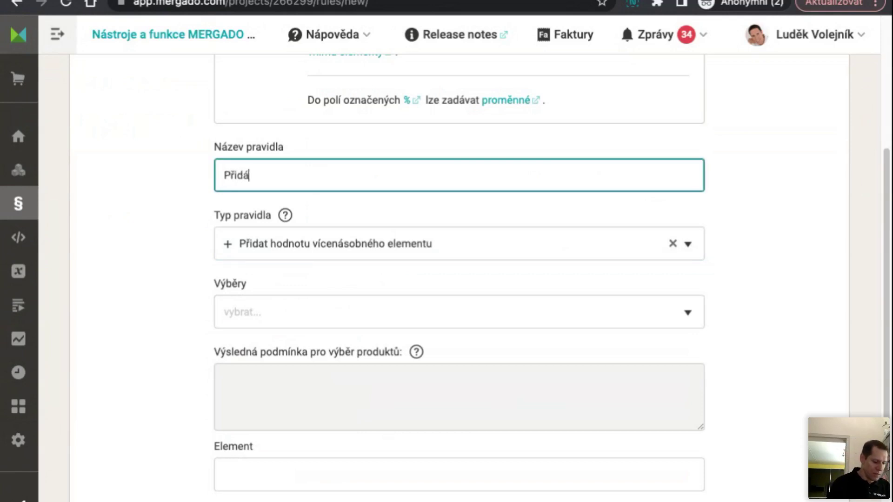
type("ní dalšího inf")
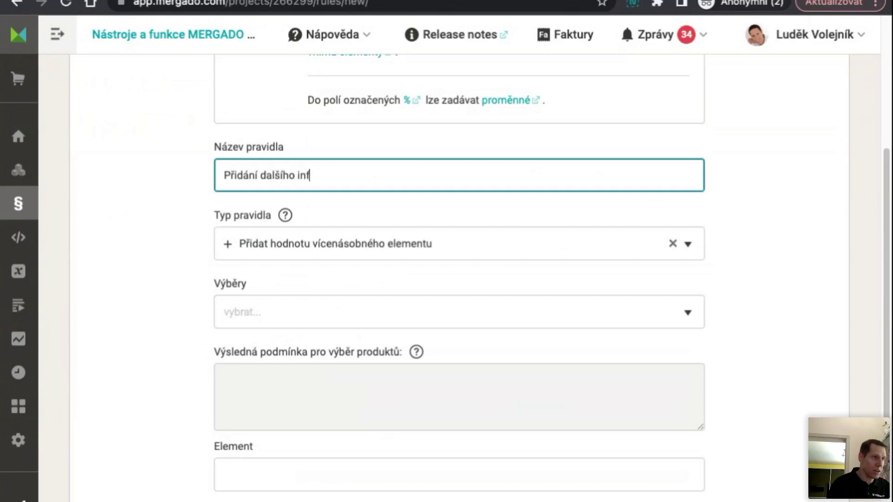
type(". param. Výška")
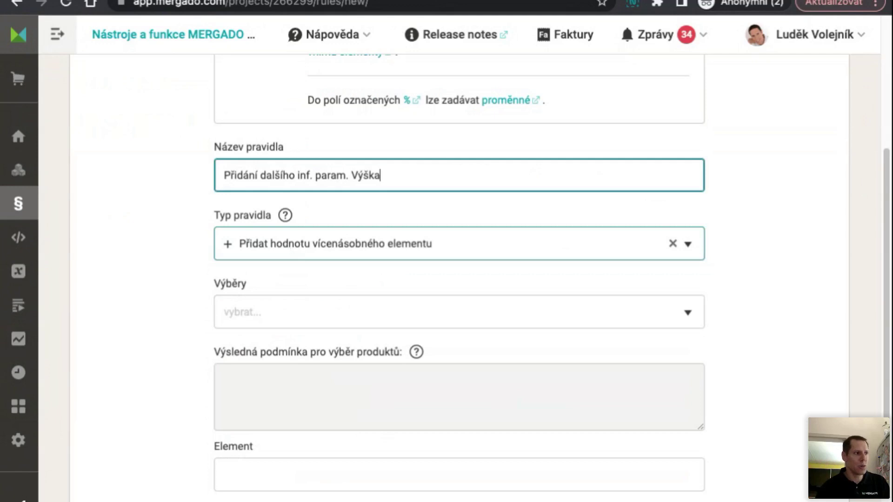
left_click(283, 320)
left_click(271, 351)
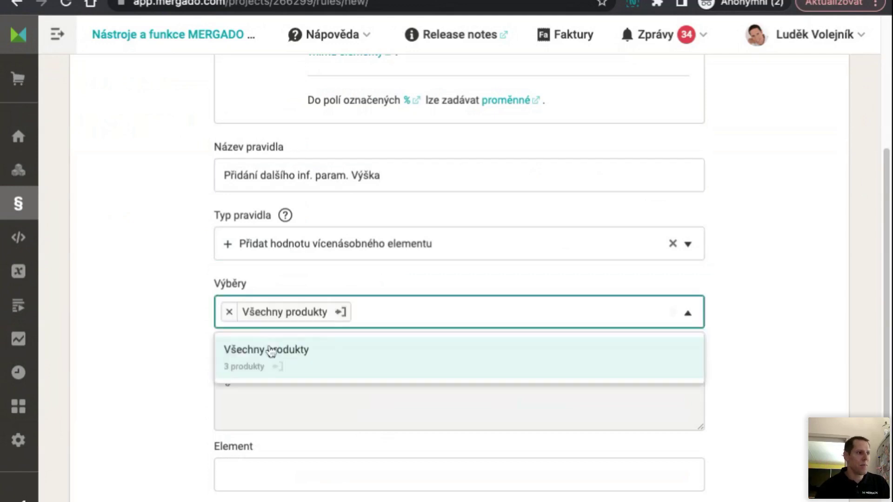
left_click(153, 350)
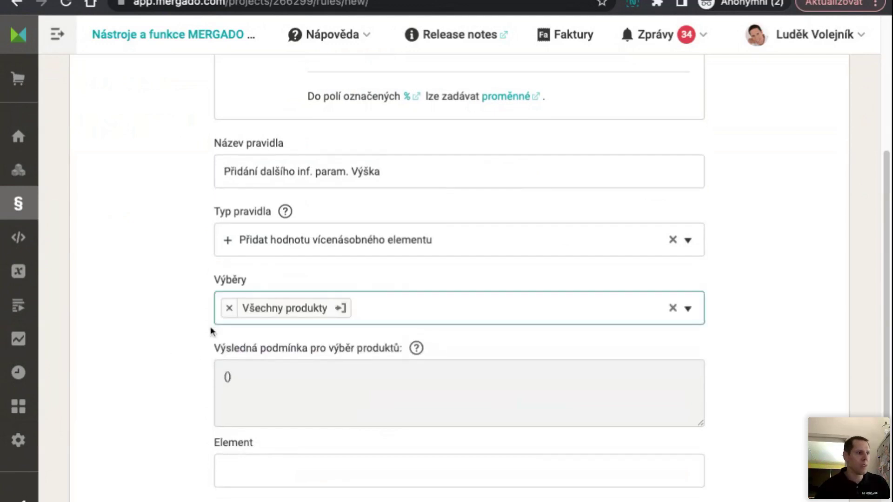
- Set the rule's element path to INFORMATION_PARAMETERS | INFORMATION_PARAMETER
left_click(289, 469)
type("inform")
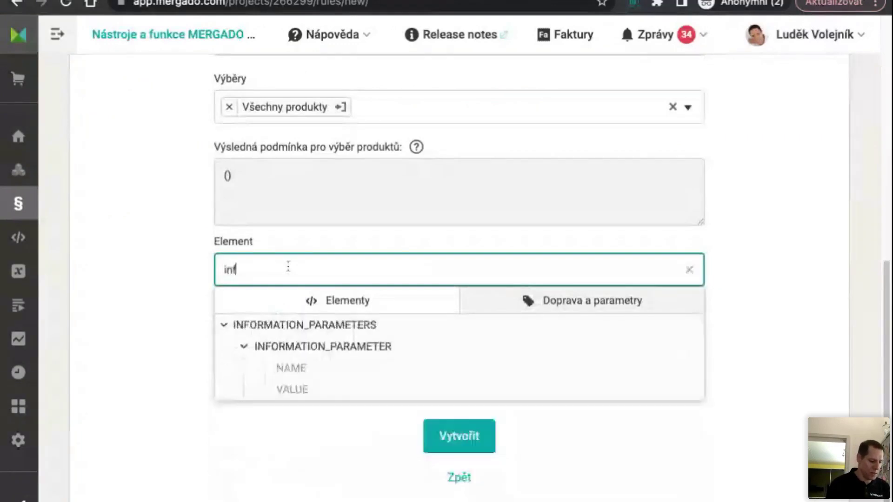
left_click(298, 346)
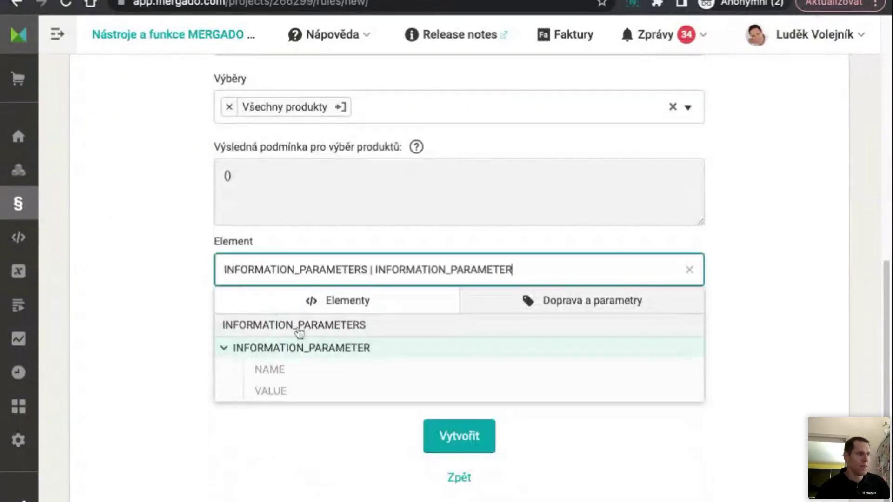
left_click(159, 303)
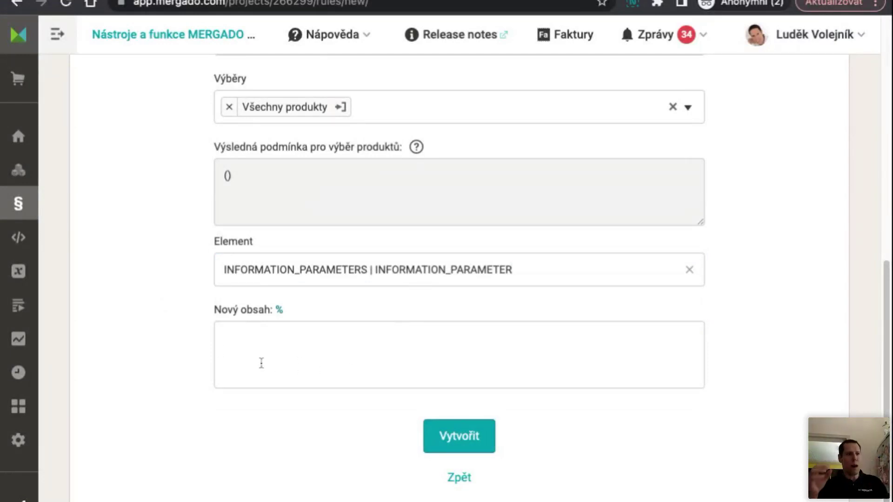
- Extend the rule's name to "Přidání dalšího inf. param. Výška (1/3): obálka" and create the rule with empty new content
scroll(459, 279, "up", 5)
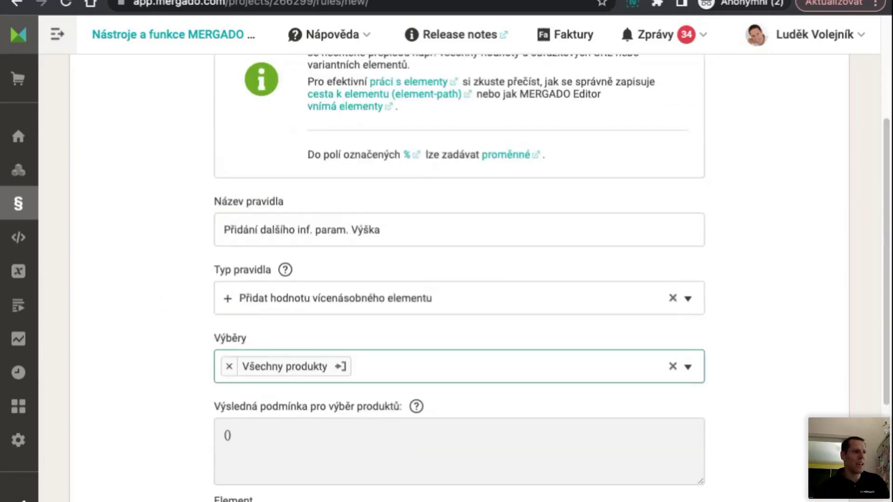
left_click(417, 232)
type("()")
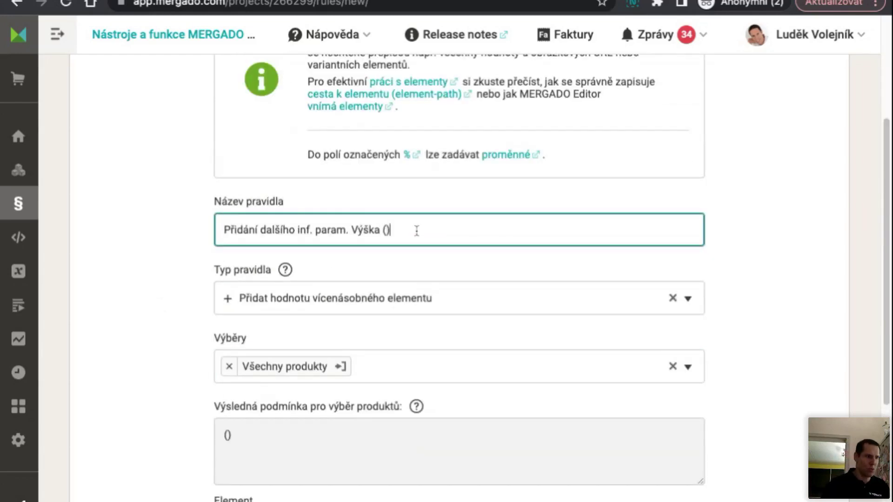
key("Left")
type("1/3")
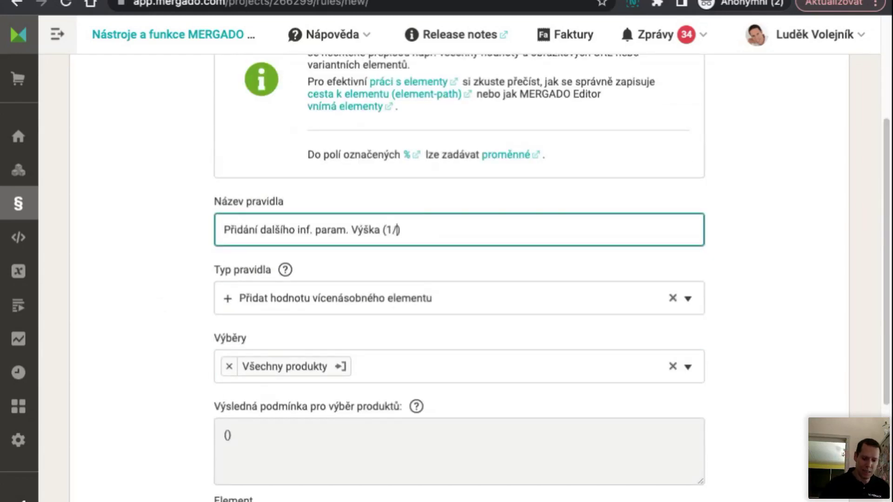
key("Right")
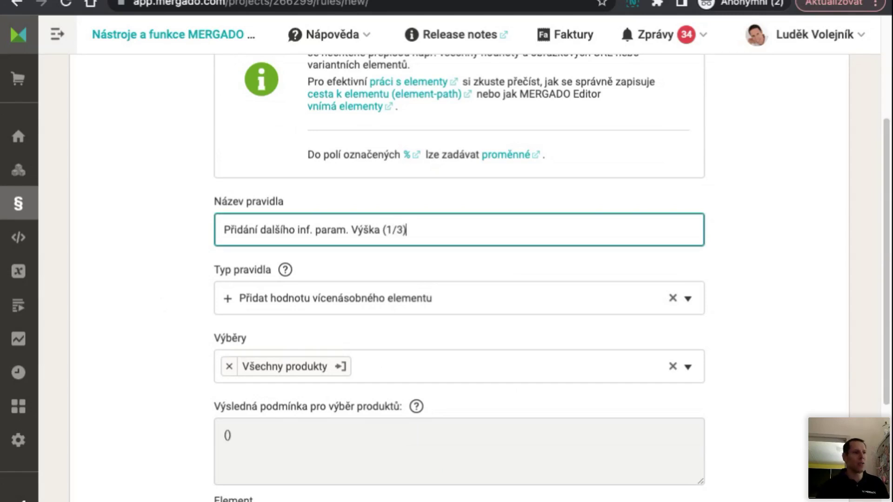
type(": obálka")
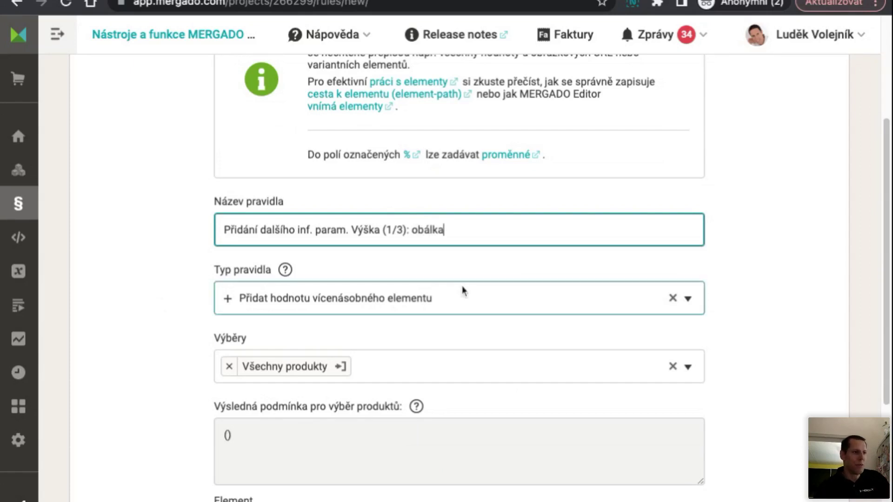
scroll(501, 361, "down", 5)
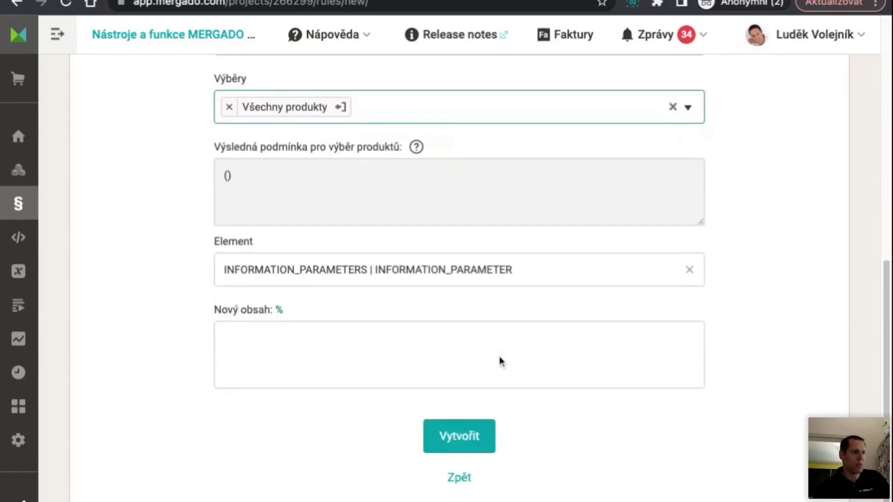
left_click(484, 442)
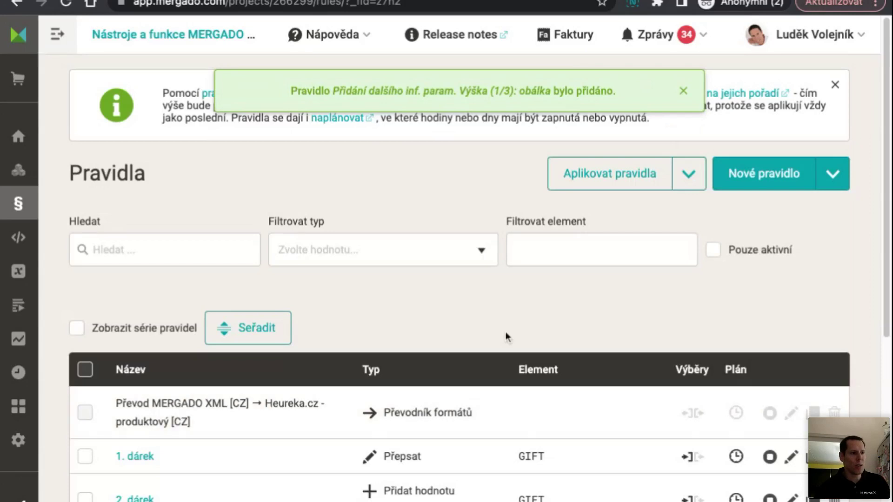
- Check the INFORMATION_PARAMETERS structure of the Hrnek Science Mini English Course item in the exported feed, and return to the rules list
scroll(505, 336, "down", 5)
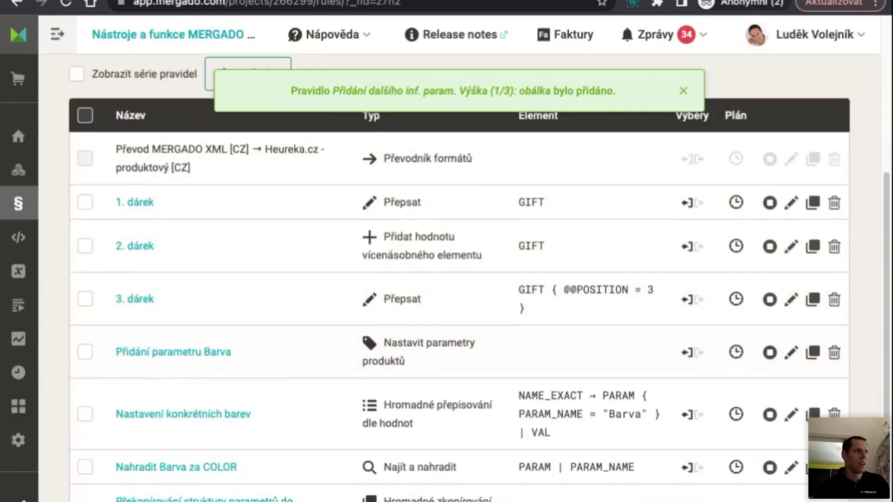
key("ctrl+Tab")
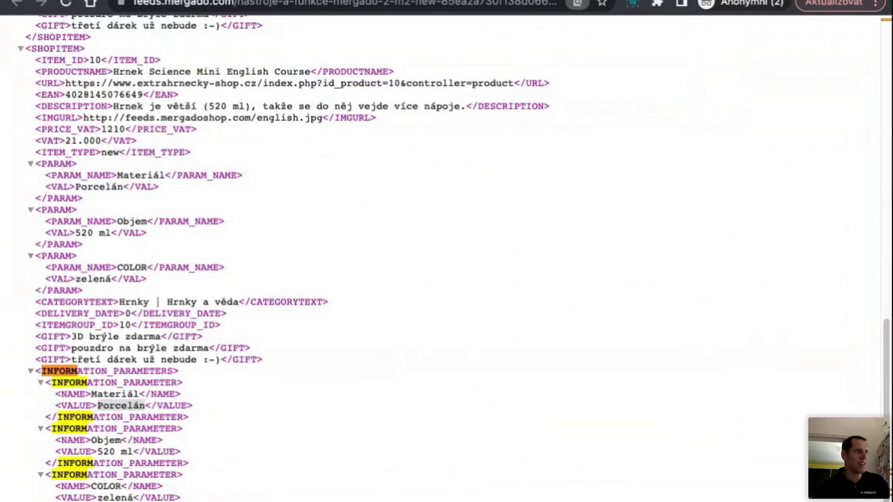
key("ctrl+Tab")
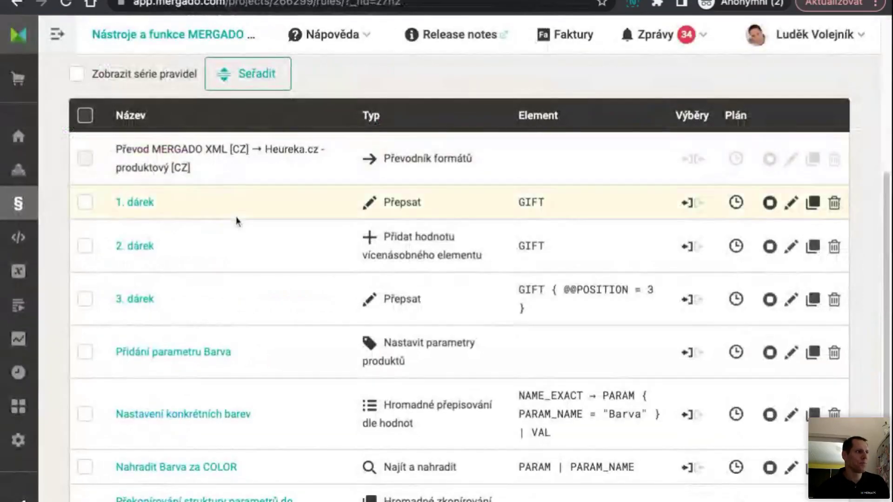
scroll(236, 221, "up", 5)
left_click(764, 179)
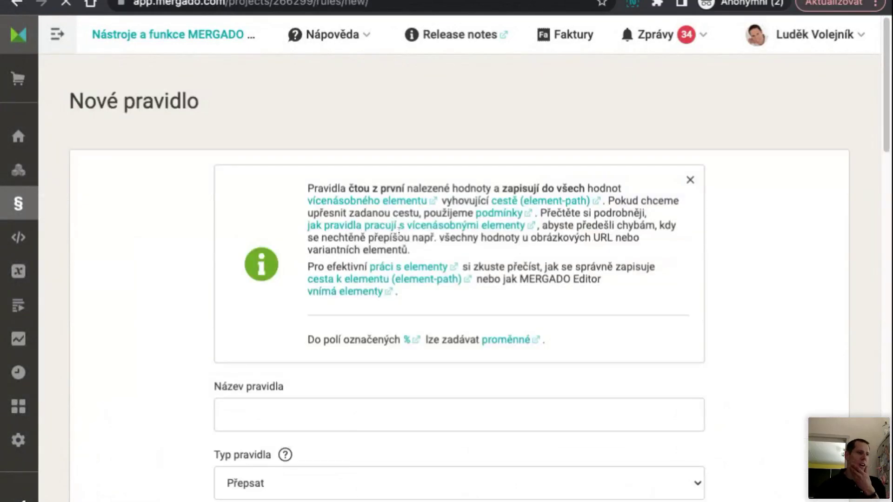
left_click(55, 211)
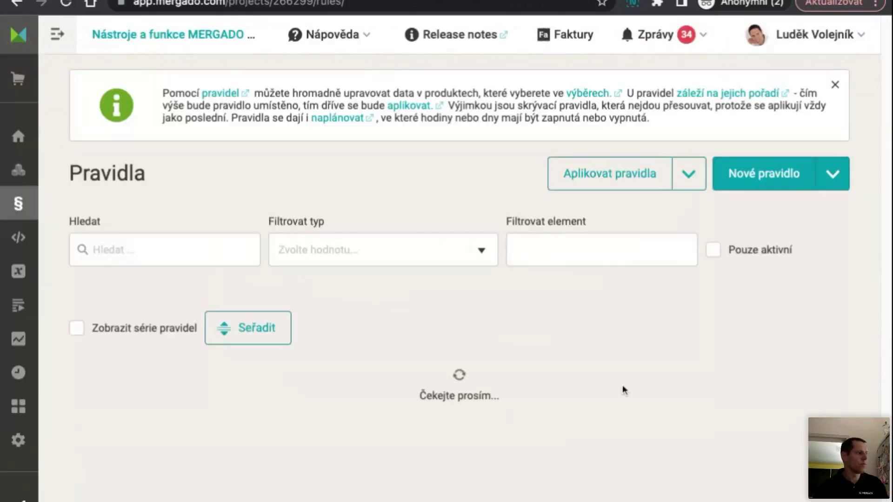
- Duplicate the rule "Přidání dalšího inf. param. Výška (1/3): obálka" from the rules list
scroll(623, 384, "down", 7)
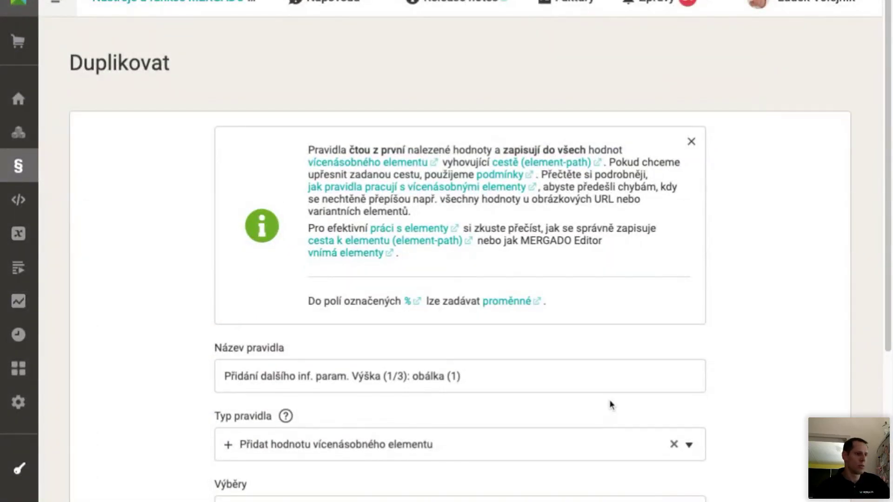
scroll(609, 400, "down", 3)
scroll(609, 403, "down", 3)
scroll(609, 403, "down", 2)
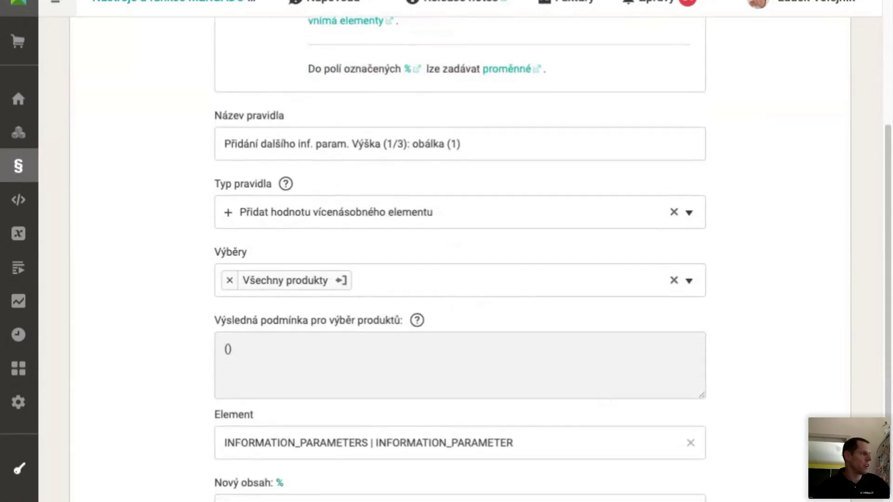
- Rename the duplicated rule as "Přidání dalšího inf. param. Výška (2/3): název"
scroll(401, 295, "up", 3)
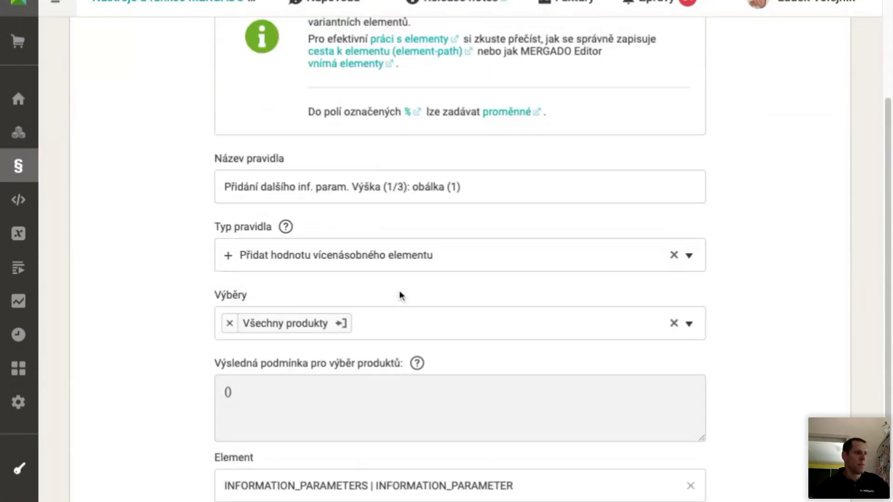
left_click(427, 217)
double_click(389, 217)
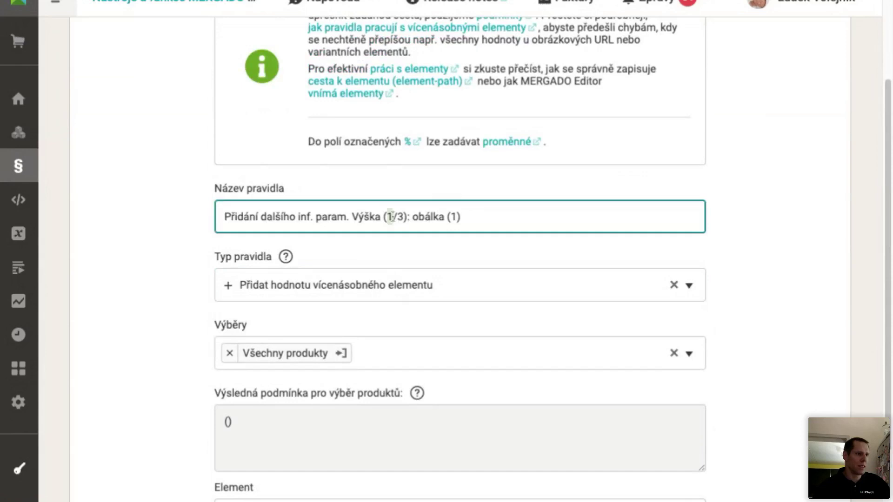
type("2")
key("Right")
key("Right")
key("Right")
key("Right")
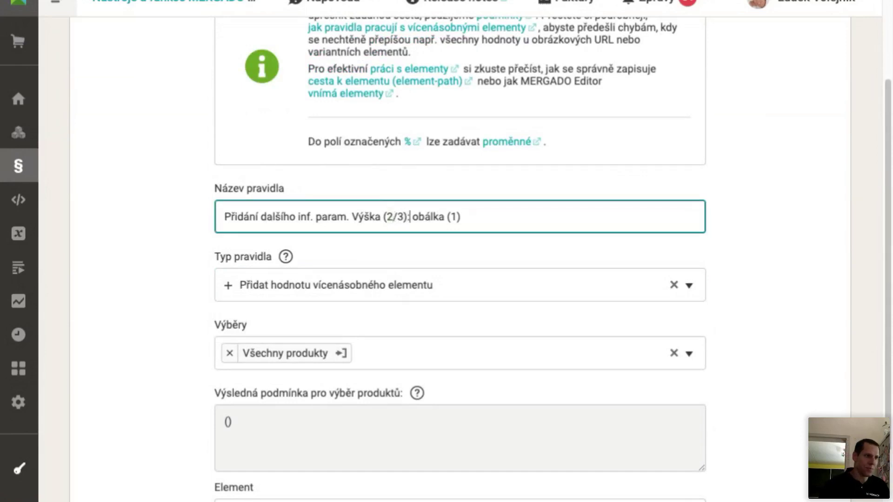
key("shift+End")
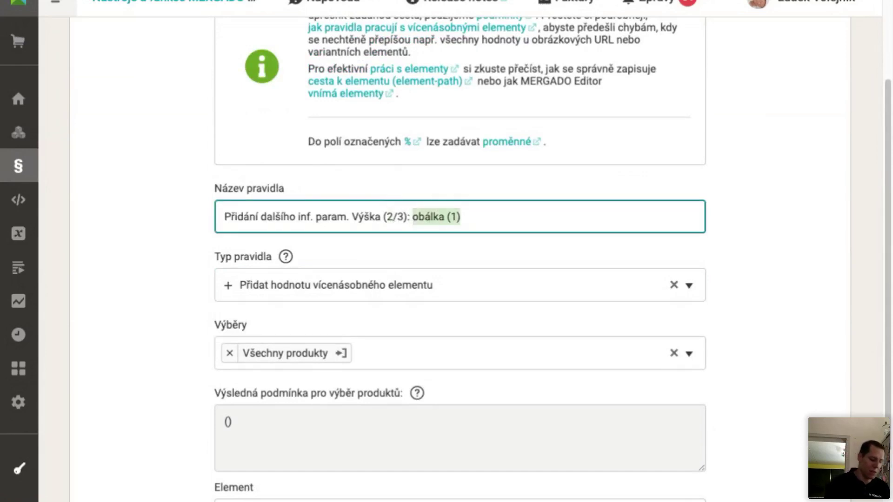
type("název")
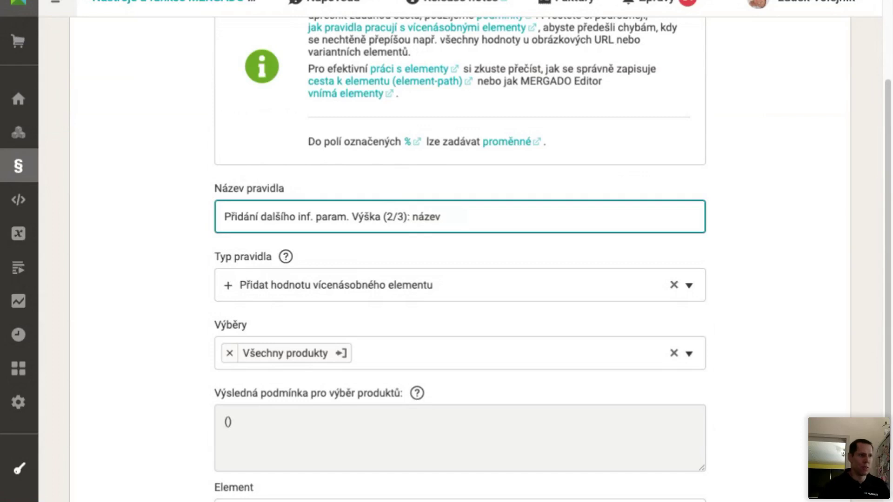
- Change the duplicated rule's type to Přepsat
left_click(409, 289)
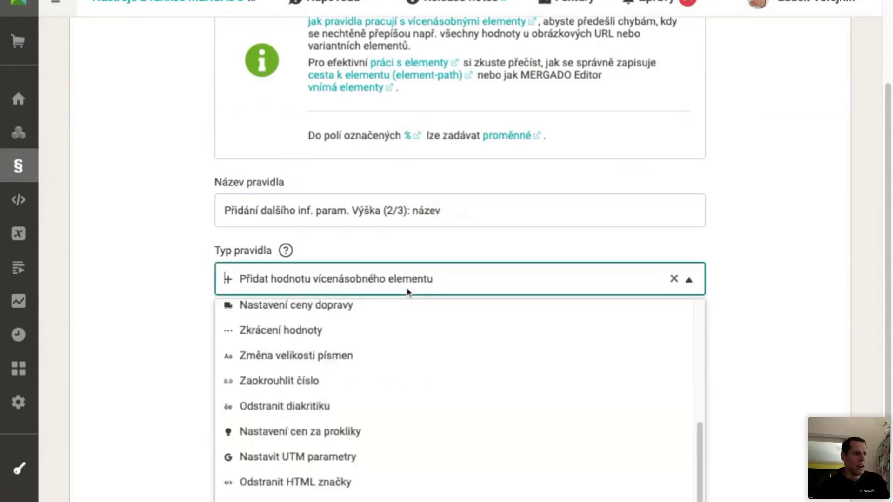
scroll(395, 377, "up", 5)
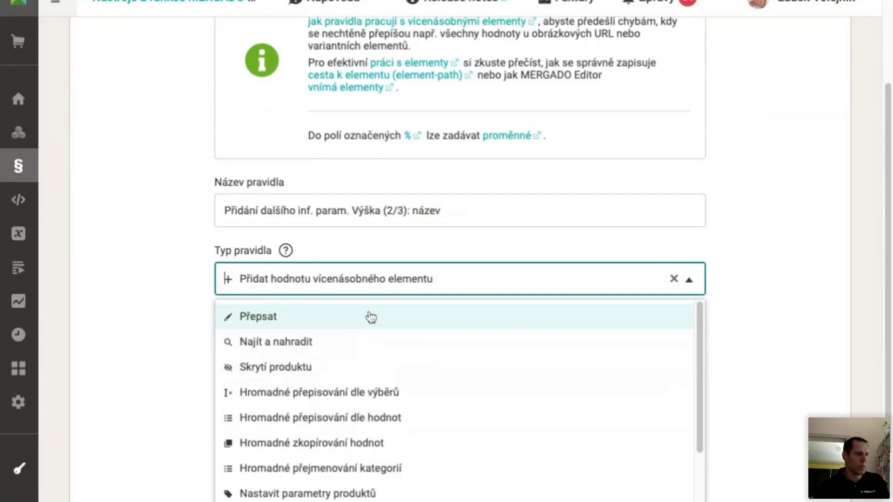
left_click(370, 316)
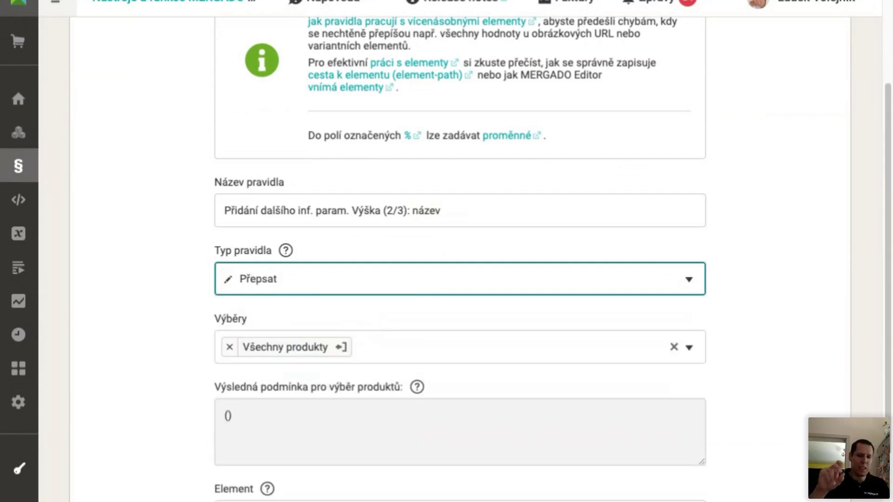
- Set the rule's new content to "Výška" with a capital V
scroll(546, 403, "down", 3)
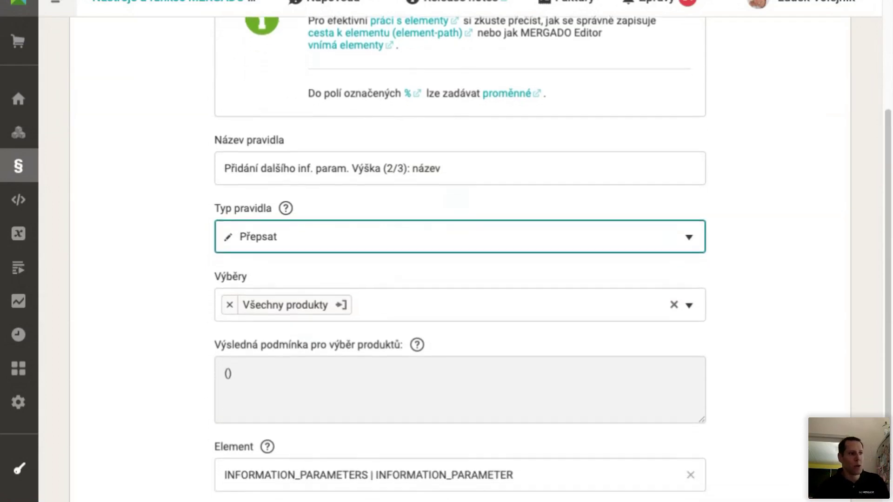
left_click(541, 424)
type("výška")
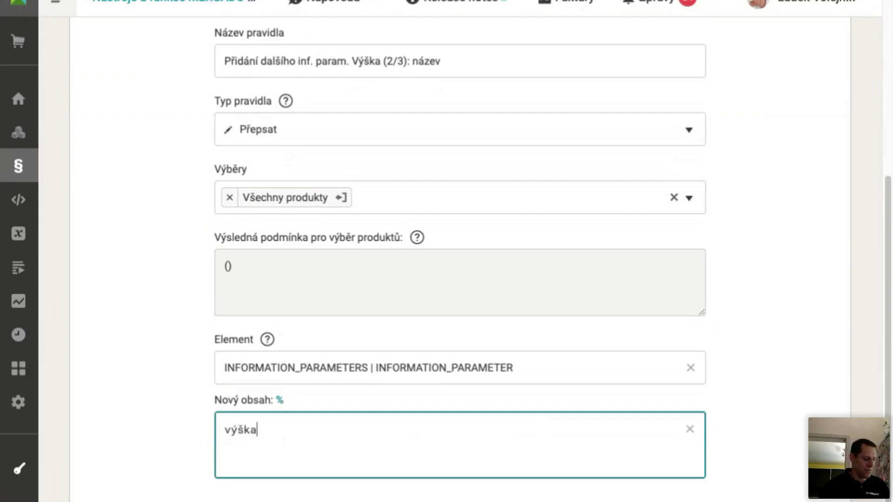
key("Home")
key("shift+Right")
type("V")
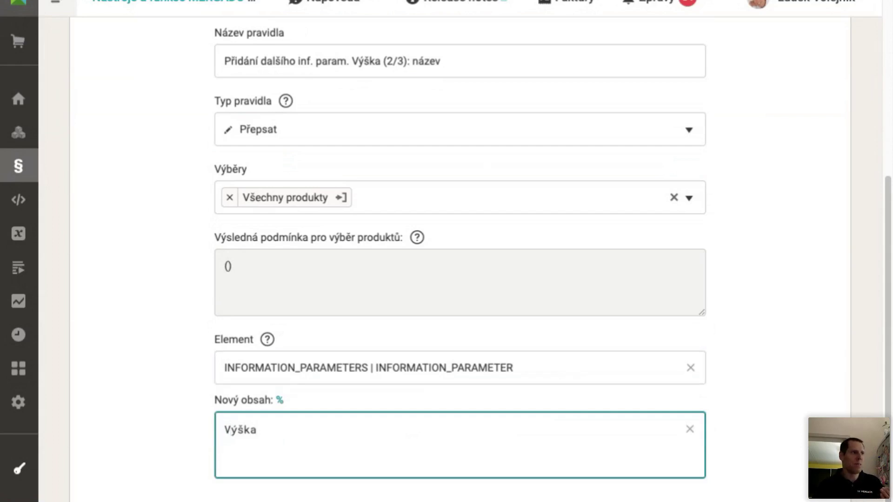
- Check the NAME tag in the exported feed and extend the rule's element path to INFORMATION_PARAMETERS | INFORMATION_PARAMETER | NAME
key("ctrl+Tab")
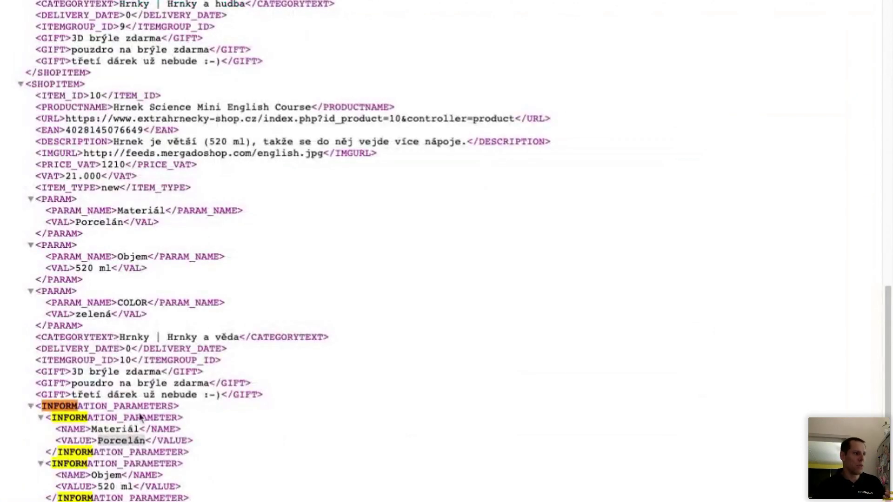
double_click(65, 430)
key("ctrl+shift+Tab")
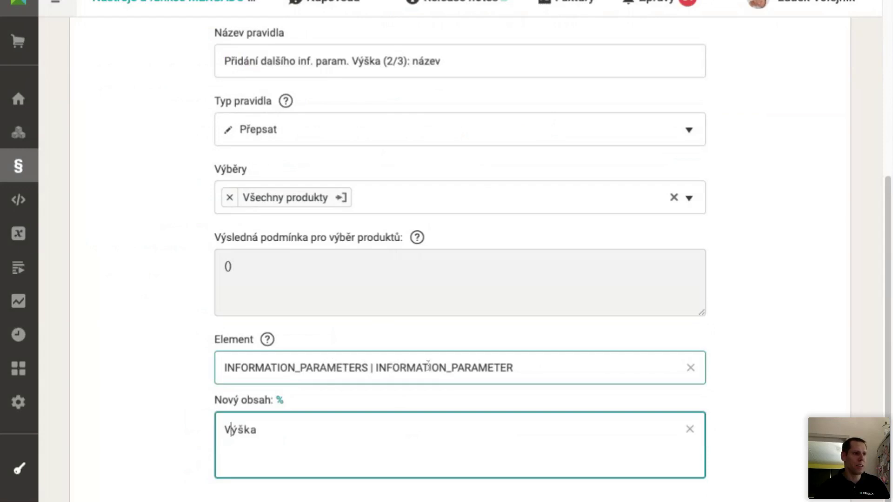
left_click(538, 370)
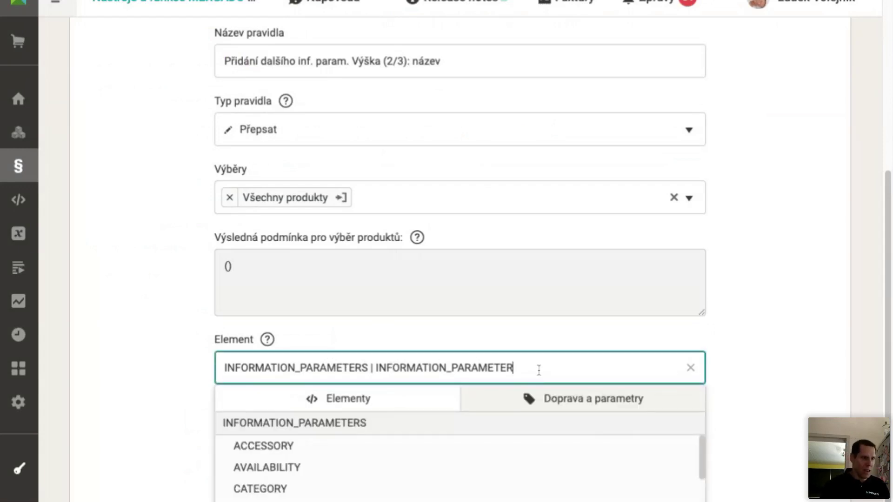
left_click(517, 468)
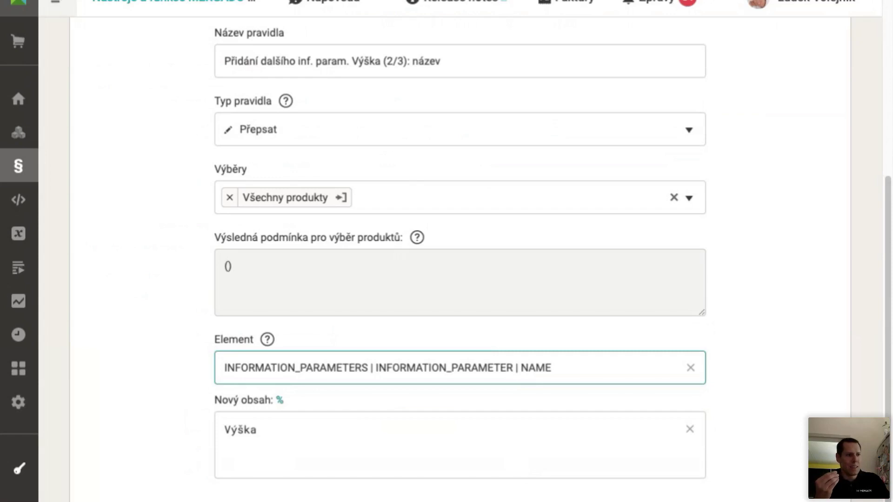
- Examine the NAME values inside the first two INFORMATION_PARAMETER blocks of the Hrnek Science Mini English Course item in the feed
left_click(433, 368)
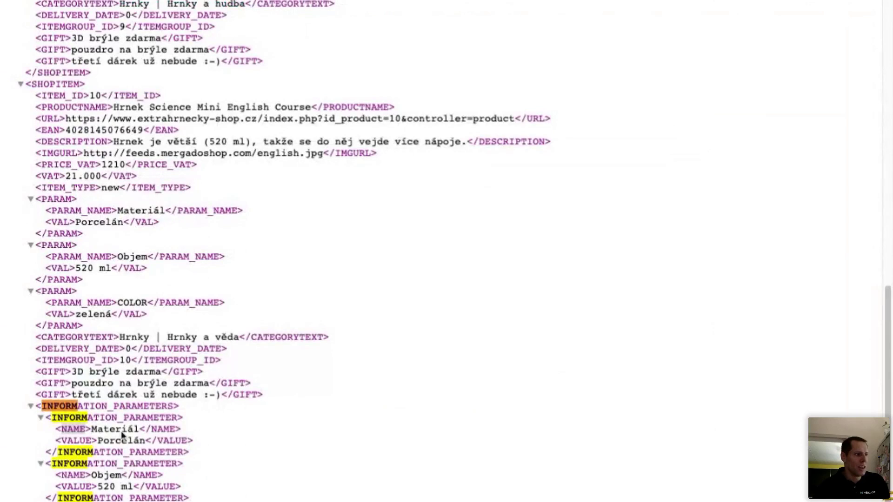
double_click(116, 428)
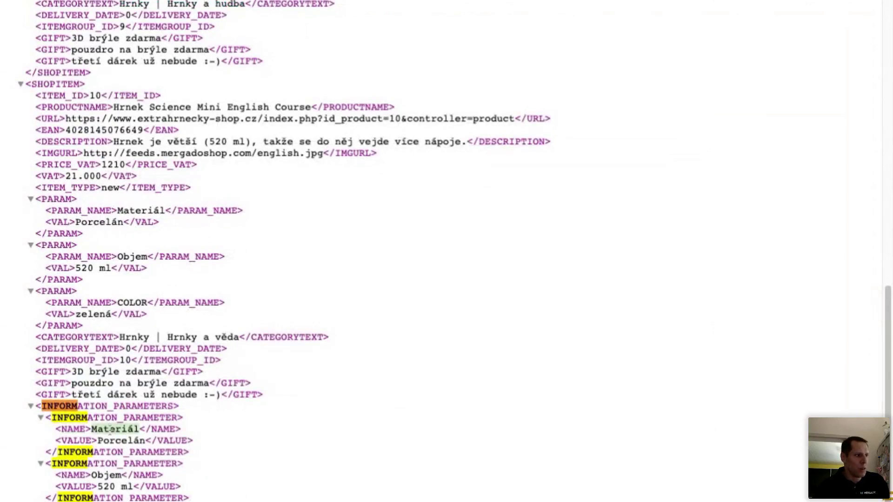
triple_click(112, 428)
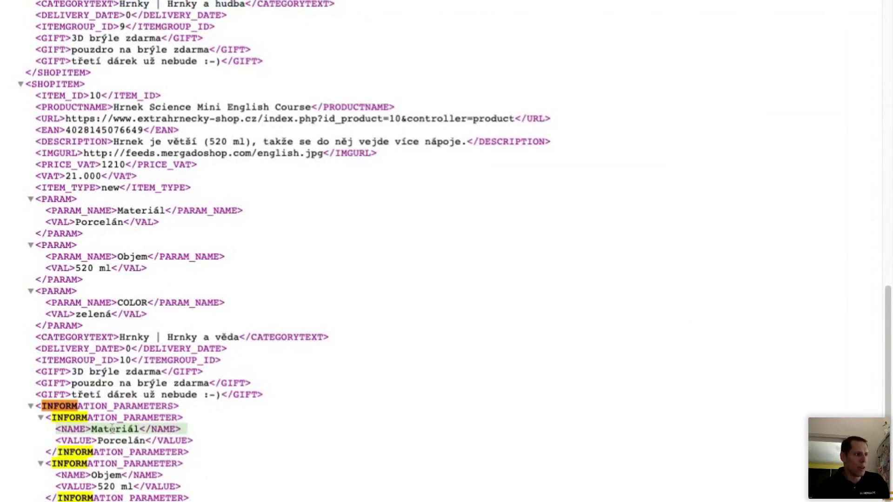
double_click(112, 428)
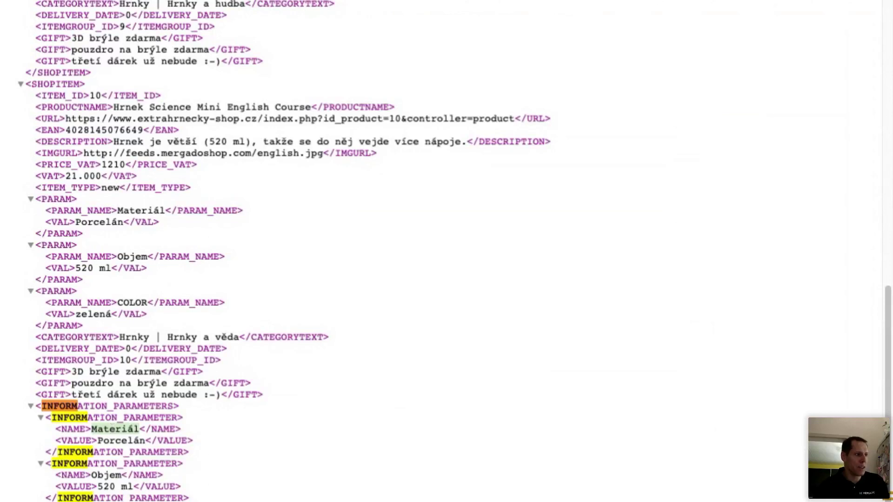
double_click(102, 475)
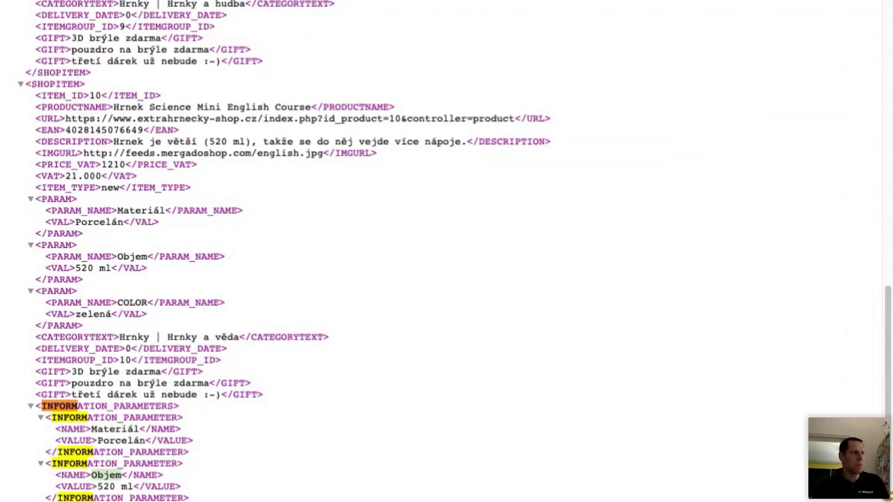
- Add the condition { NAME = "" } after INFORMATION_PARAMETER in the element path of the rule "Přidání dalšího inf. param. Výška (2/3): název"
key("ctrl+Tab")
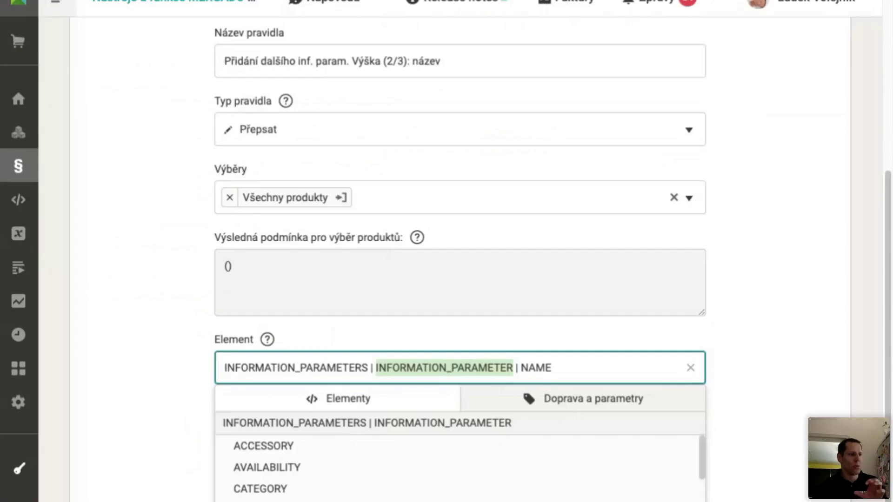
left_click(132, 277)
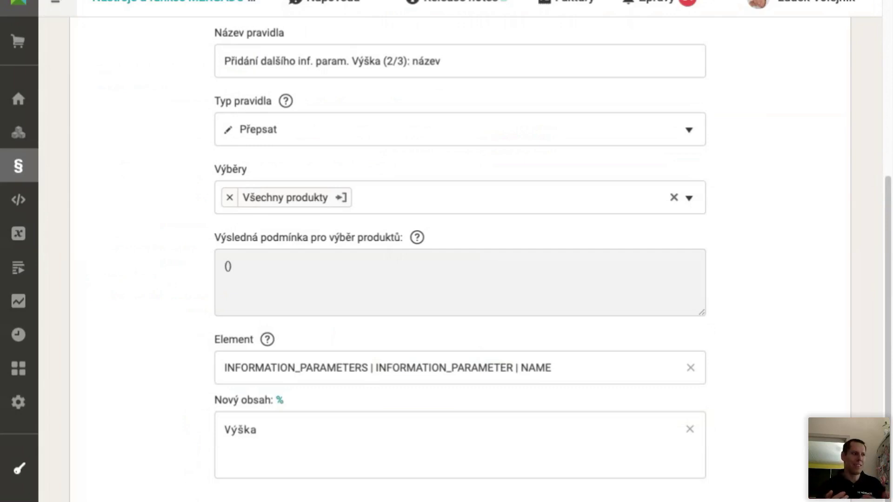
left_click(512, 379)
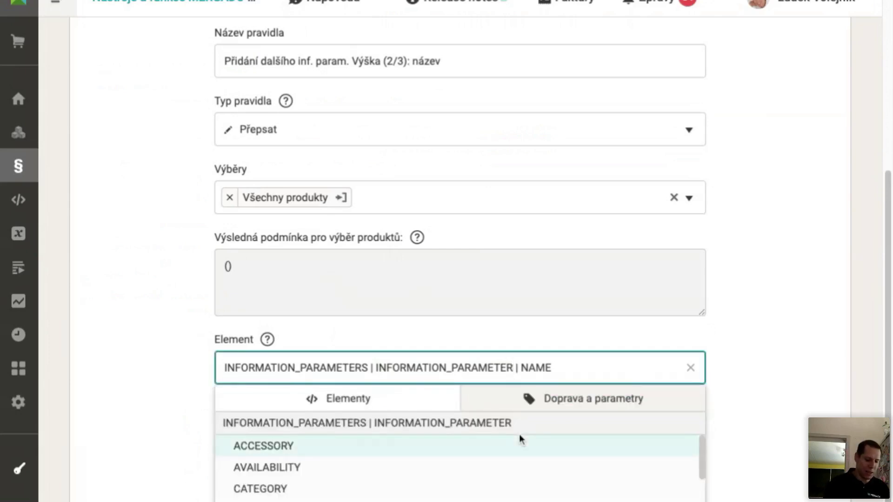
key("Left")
key("Left")
key("Left")
key("Left")
key("Left")
key("Left")
type("{ NAME}")
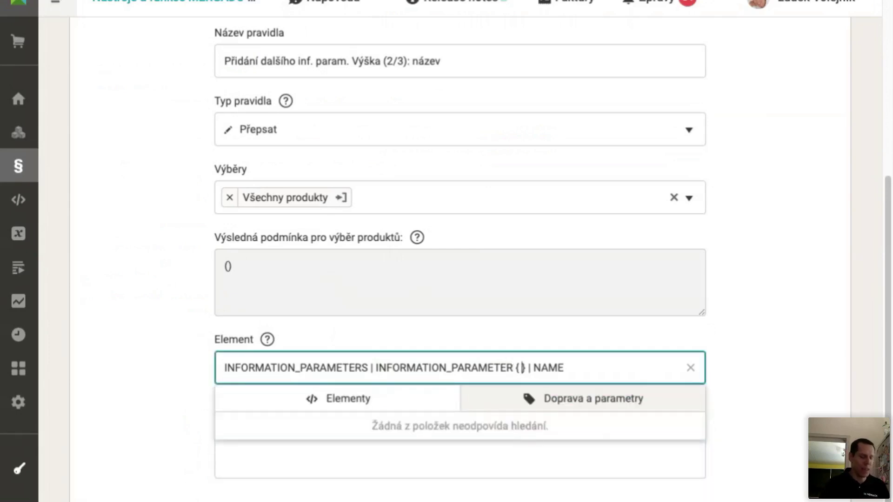
type(" | NAME")
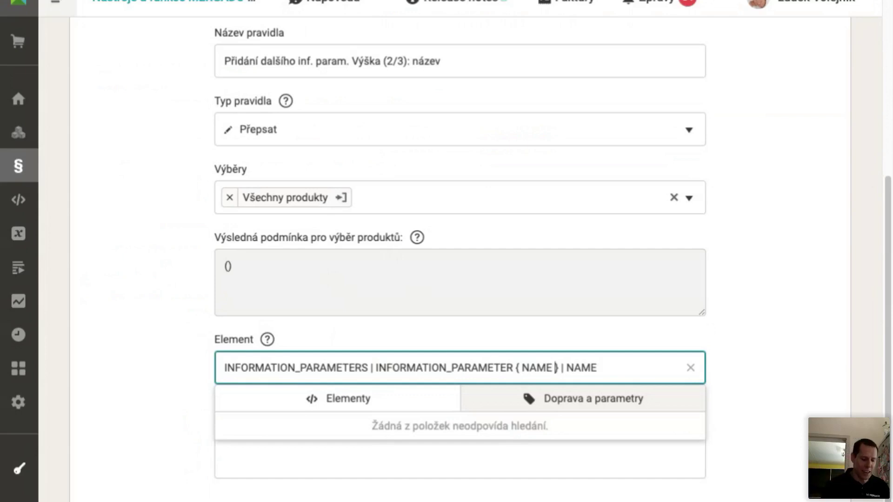
type("=")
type("\"\"")
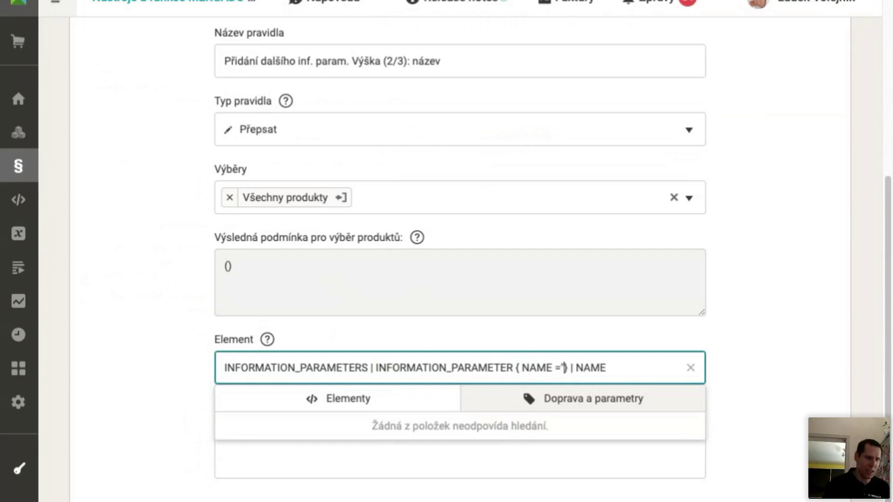
key("Left")
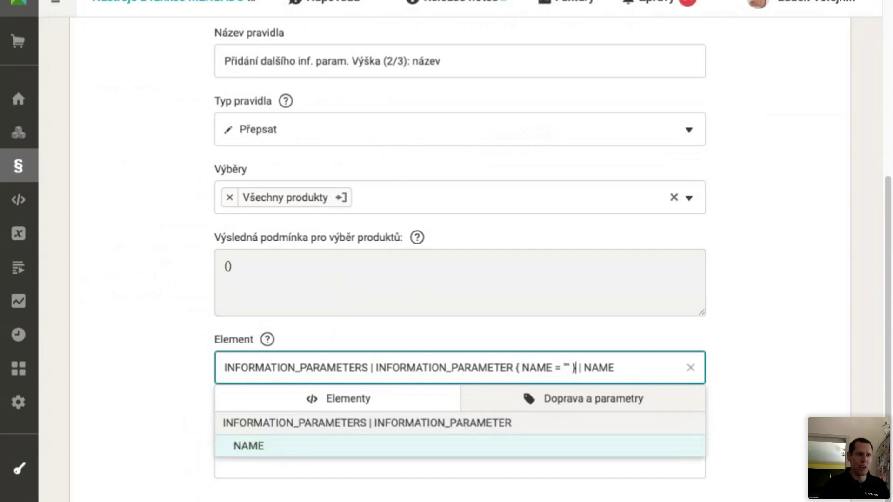
left_click(161, 409)
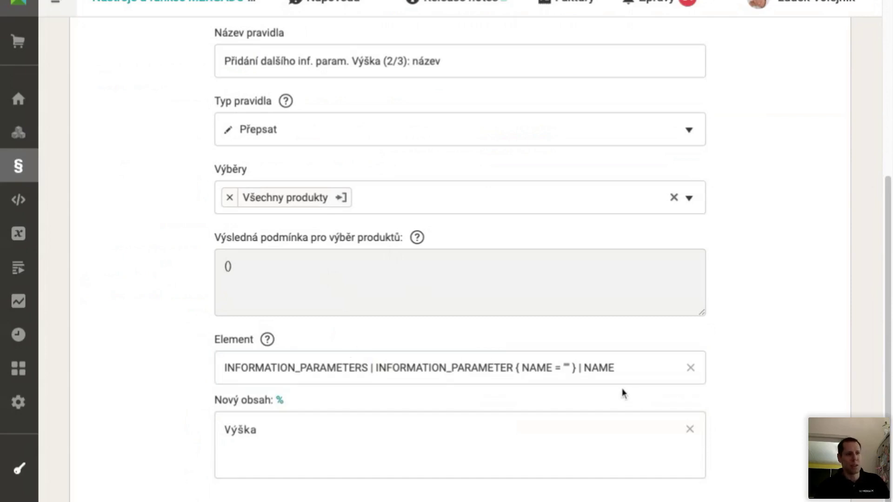
- Save the rule "Přidání dalšího inf. param. Výška (2/3): název" with the new content Výška
left_click(548, 368)
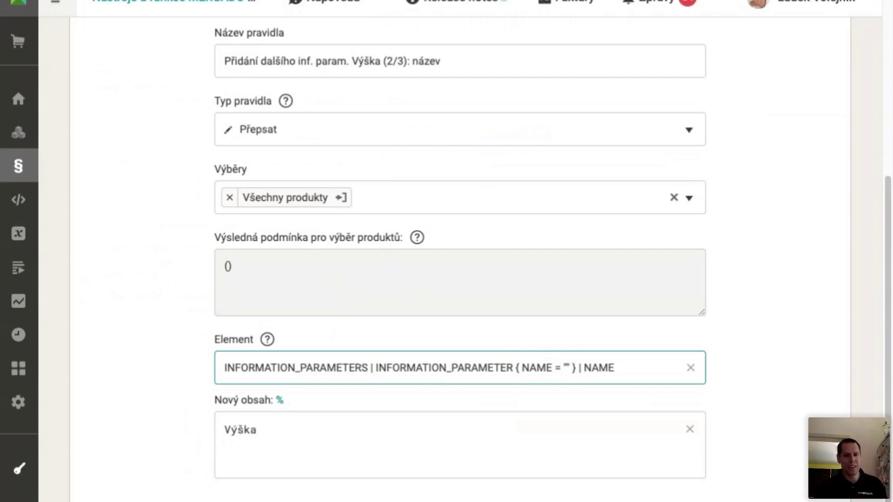
left_click(585, 433)
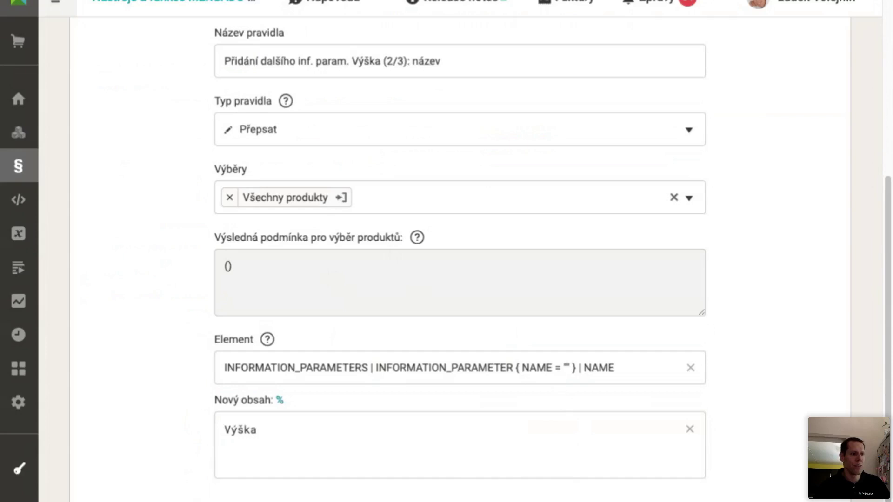
left_click(512, 368)
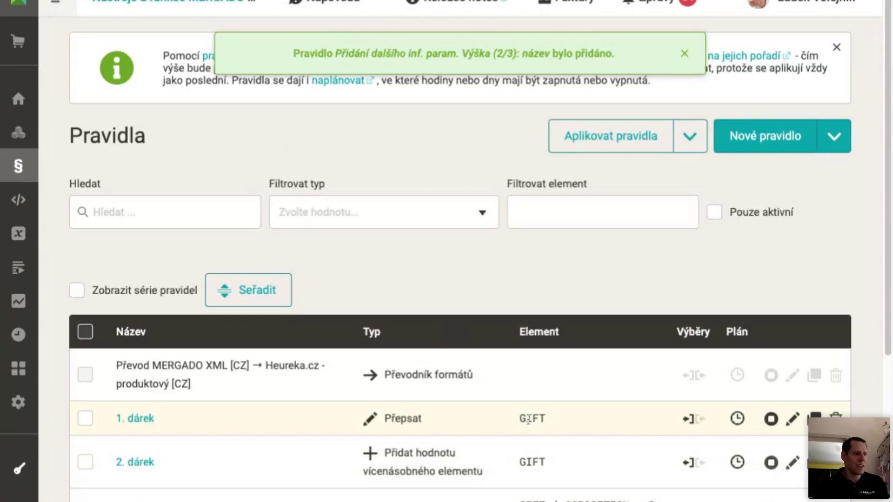
- Duplicate the 2/3 rule and name the copy "Přidání dalšího inf. param. Výška (3/3): hodnota"
scroll(528, 421, "down", 8)
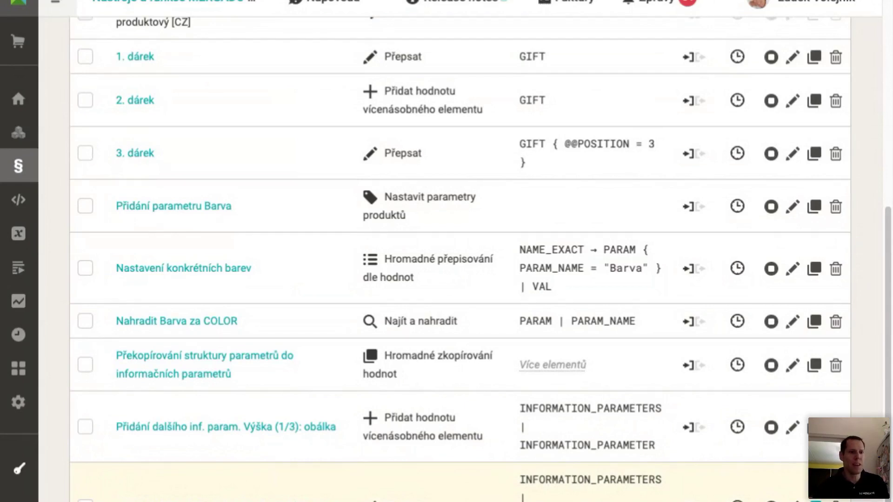
left_click(814, 498)
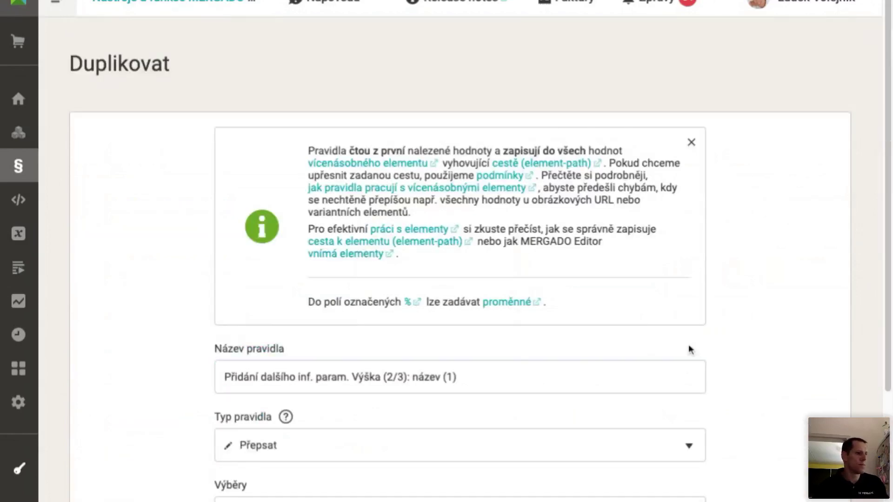
left_click(393, 378)
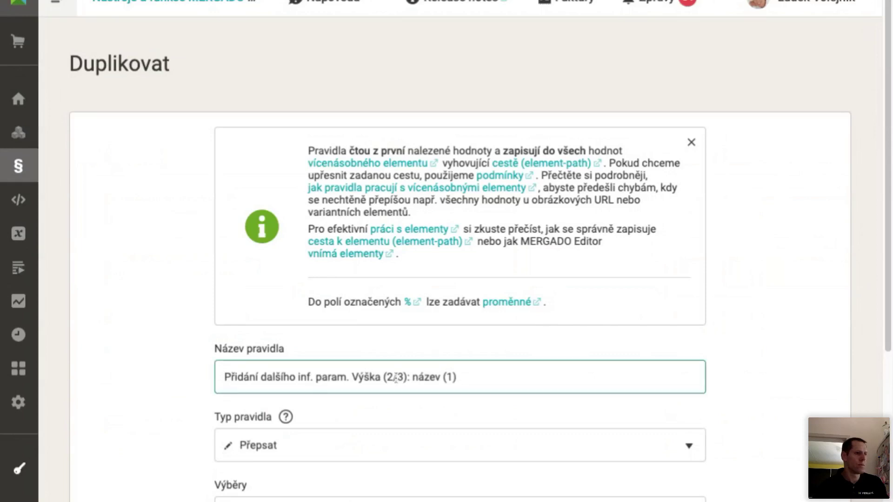
key("BackSpace")
type("3")
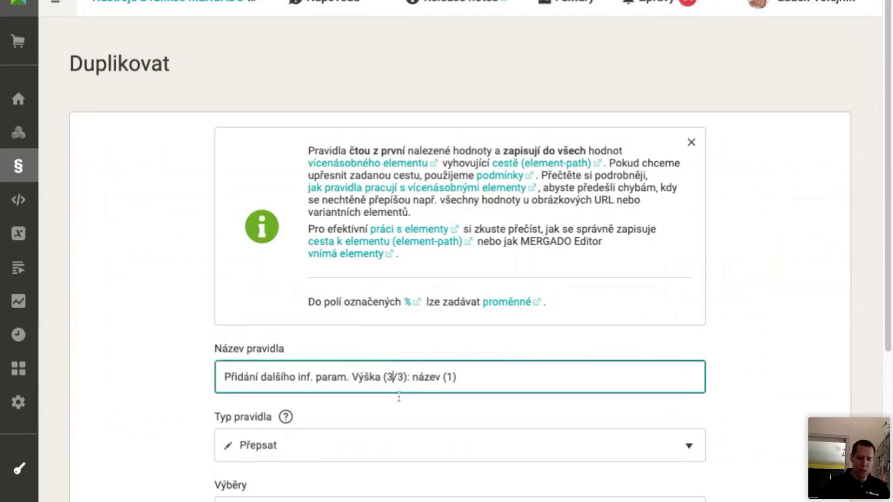
left_click_drag(413, 377, 457, 377)
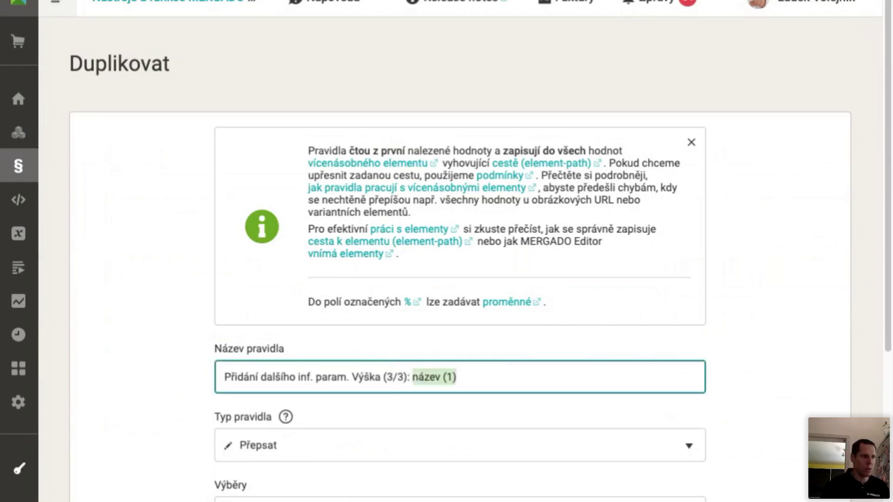
type("hodnota")
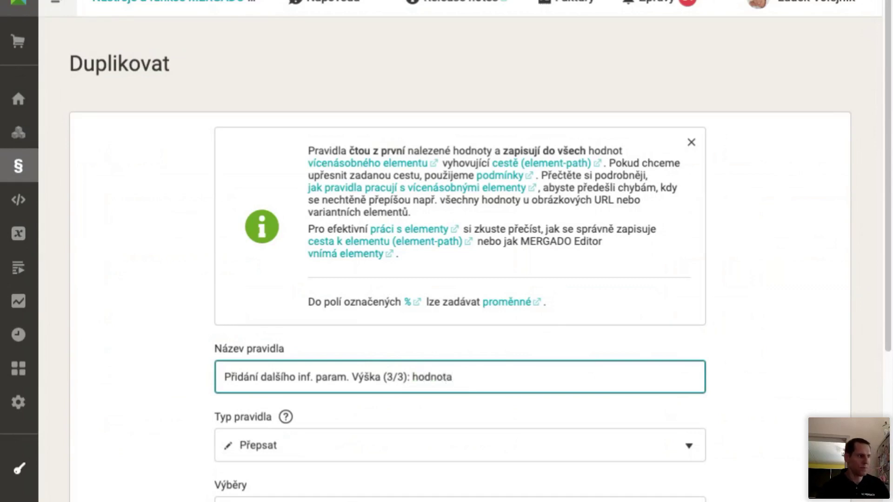
- Change the duplicated rule's element path to INFORMATION_PARAMETERS | INFORMATION_PARAMETER | VALUE, without the NAME condition
scroll(629, 361, "down", 5)
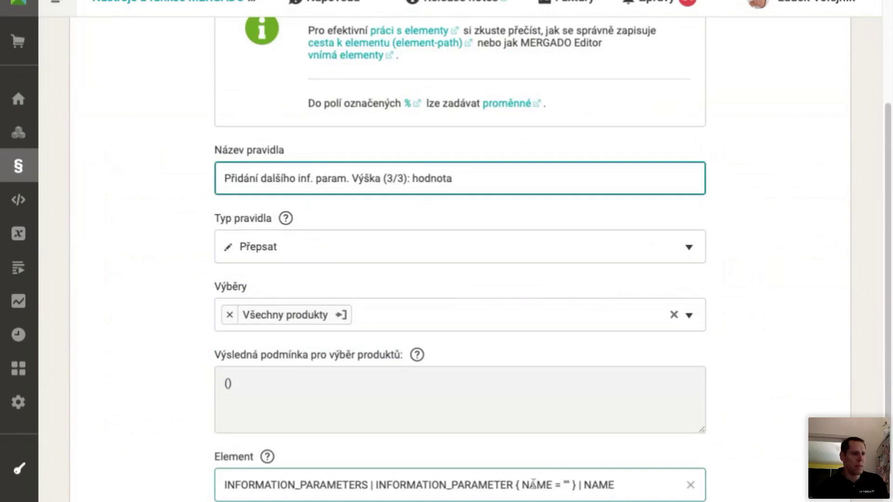
left_click_drag(516, 487, 567, 485)
key("shift+Right")
key("shift+Right")
key("shift+Right")
key("BackSpace")
key("BackSpace")
key("End")
key("BackSpace")
key("BackSpace")
key("BackSpace")
key("BackSpace")
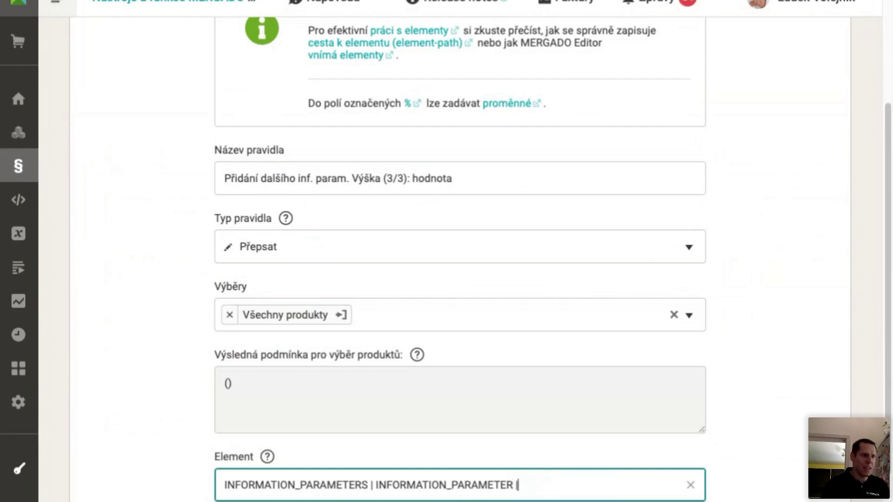
scroll(684, 343, "down", 4)
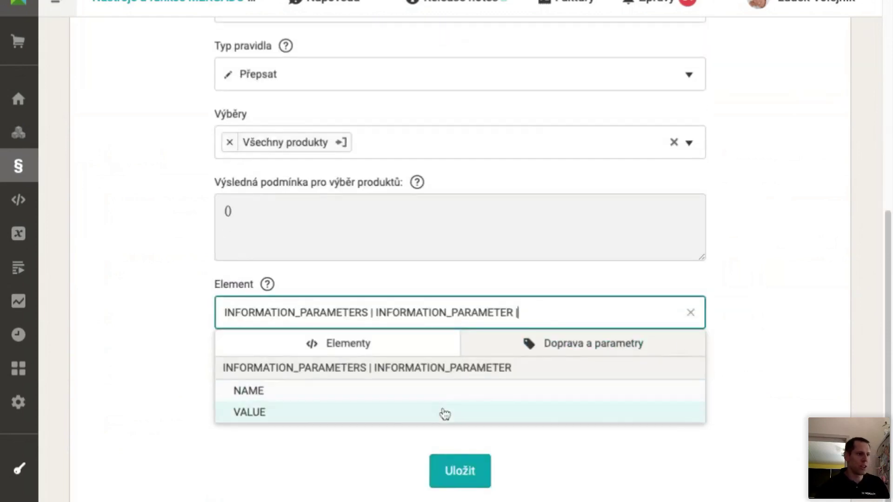
left_click(445, 413)
left_click(271, 324)
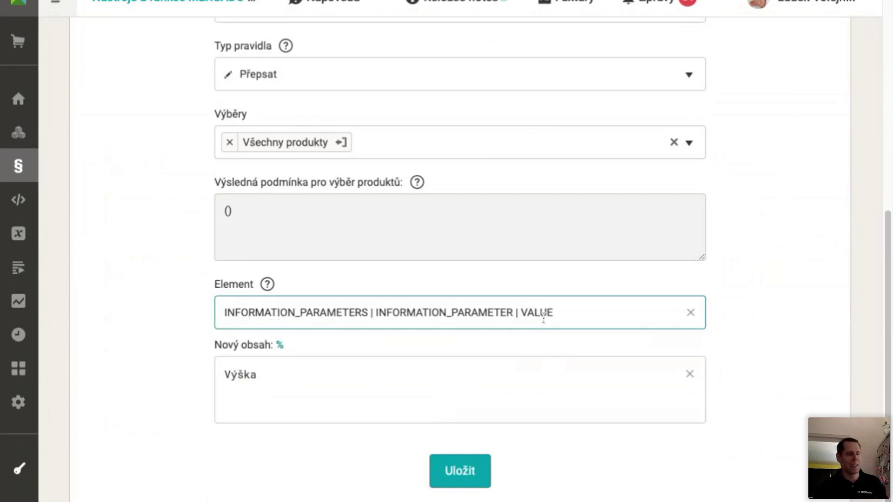
- Replace the rule's new content with 150 cm
left_click(451, 310)
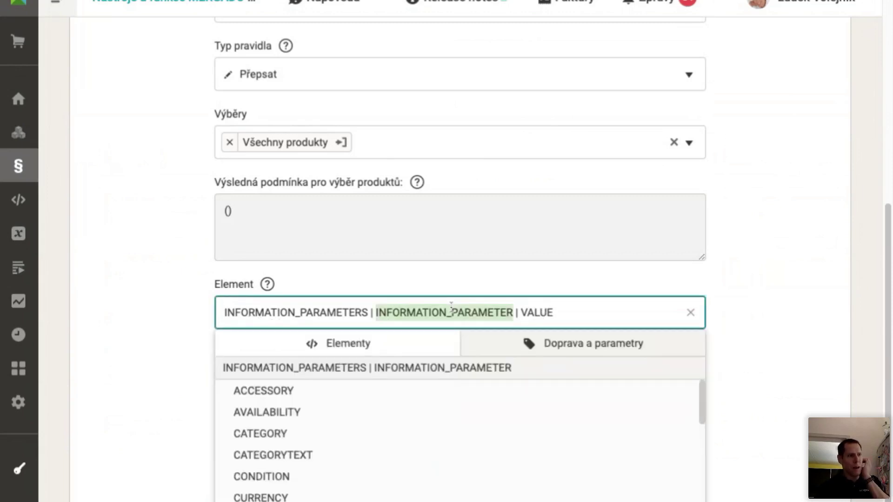
left_click(770, 303)
left_click(538, 367)
key("ctrl+a")
type("150 cm")
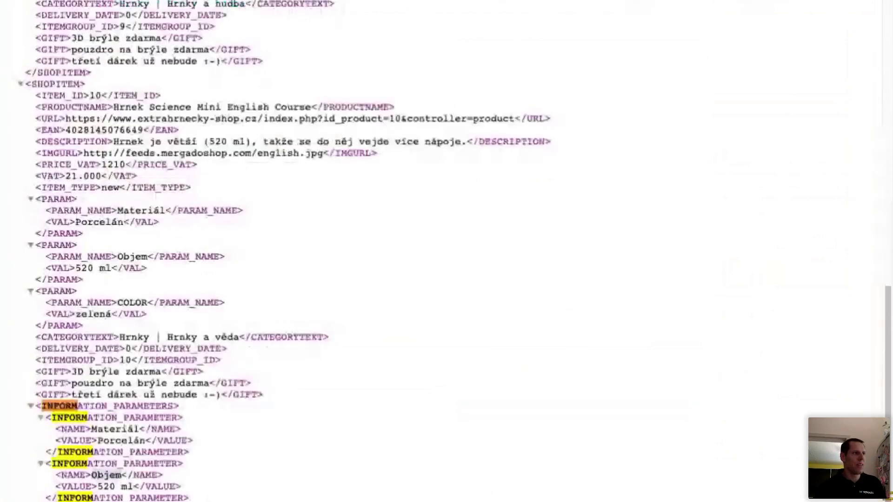
- Examine the VALUE elements of the Materiál and Objem information parameters in the XML feed, and return to the rule form
double_click(109, 440)
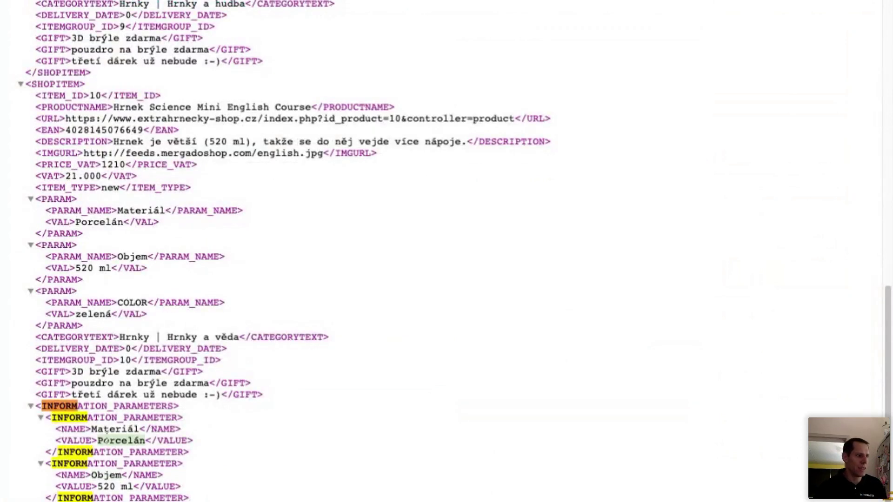
left_click(76, 436)
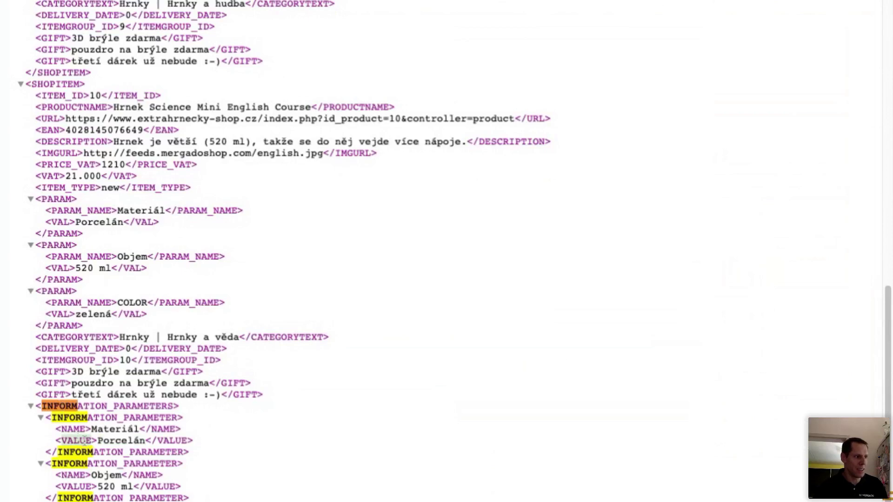
double_click(125, 440)
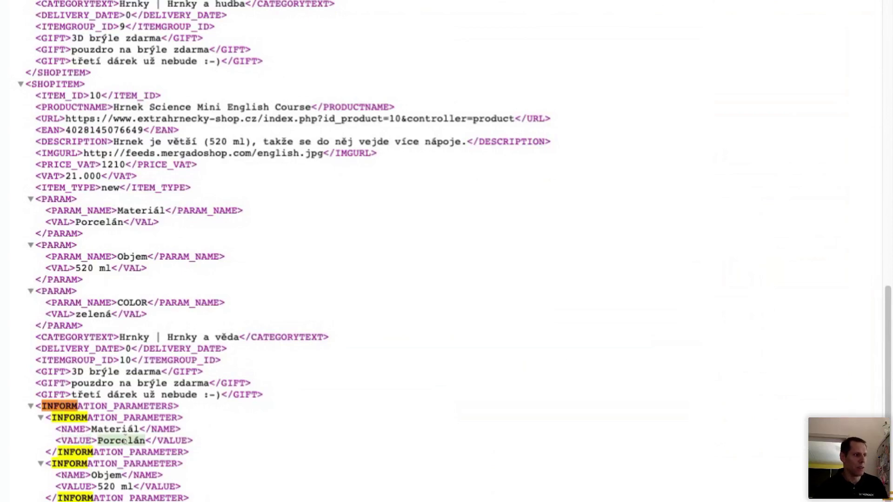
double_click(106, 486)
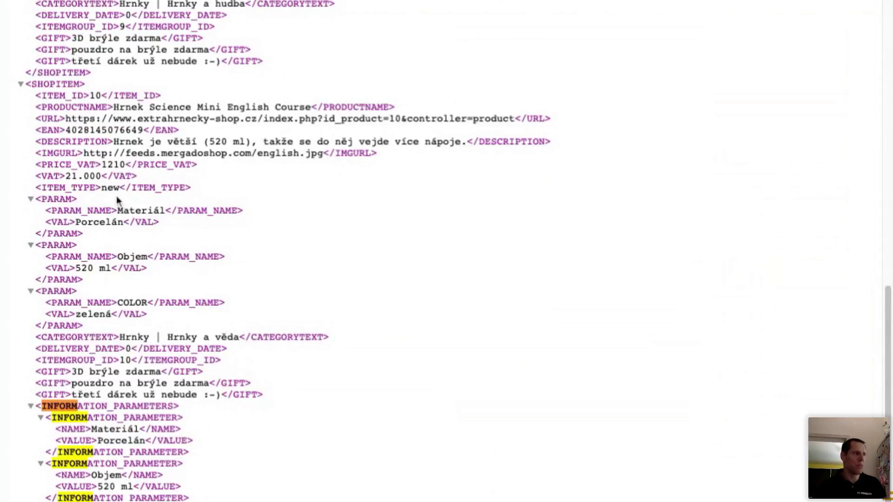
key("ctrl+Tab")
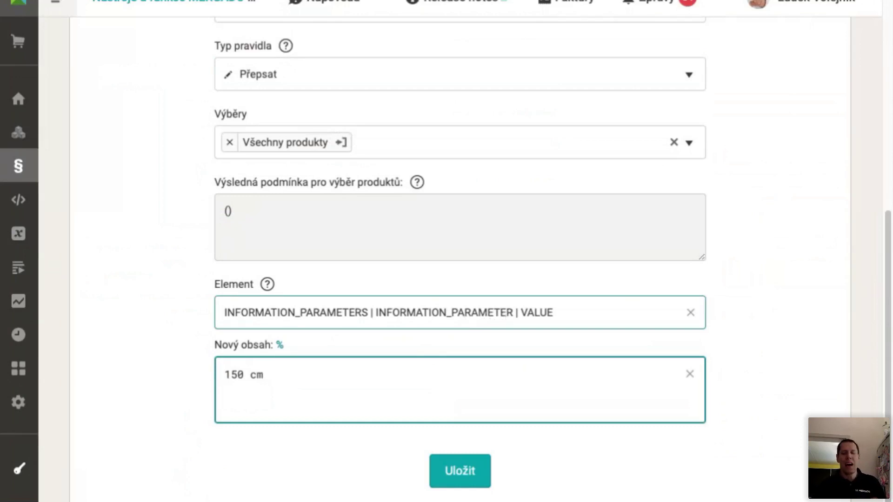
- Insert the condition { NAME = "" } after INFORMATION_PARAMETER in the element path ending in VALUE
left_click(512, 312)
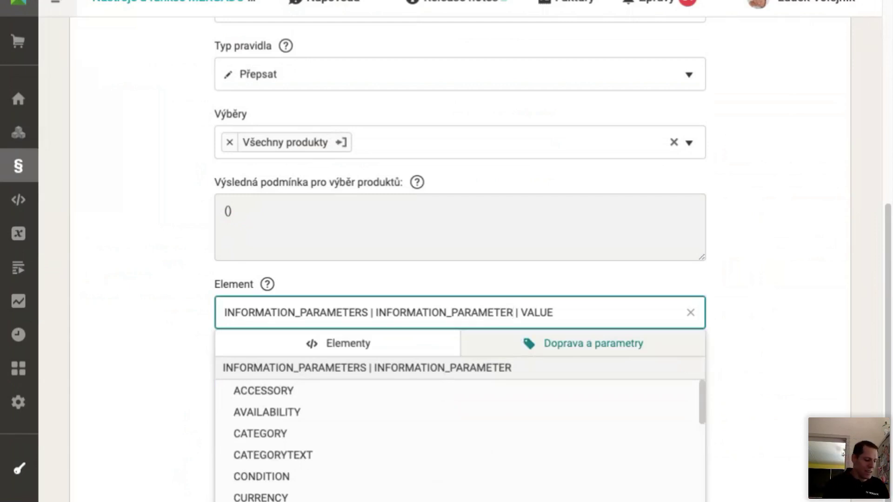
type("( NAME = \"\" )")
key("Left")
key("Left")
key("Left")
key("Left")
key("Left")
key("Left")
key("Left")
key("Left")
key("Left")
key("Left")
key("Left")
key("Left")
key("Left")
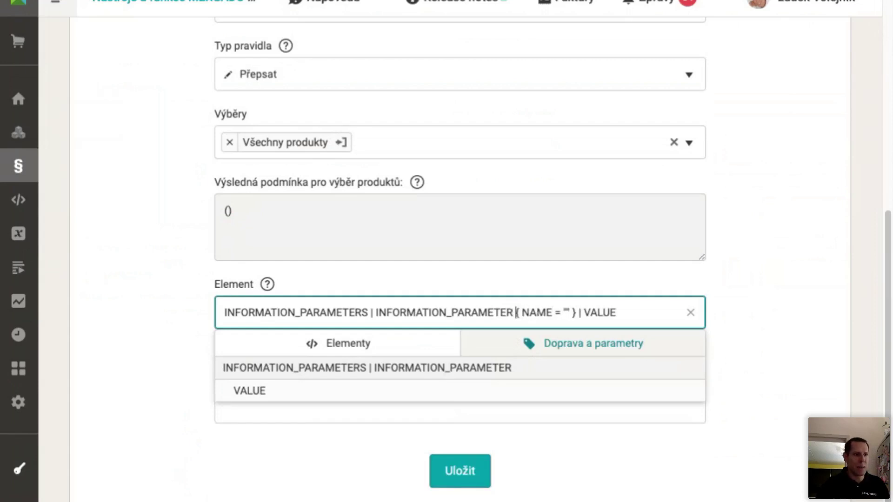
- Set the comparison value of the NAME condition in the element path to "Výška"
key("Right")
key("Right")
key("Right")
key("Right")
key("Right")
key("Right")
key("Right")
key("Right")
key("Right")
key("Right")
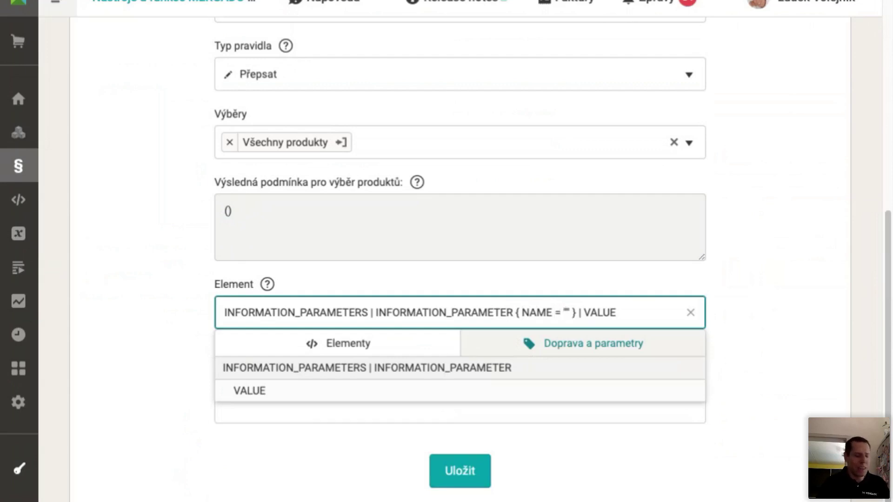
type("Vý")
type("ška")
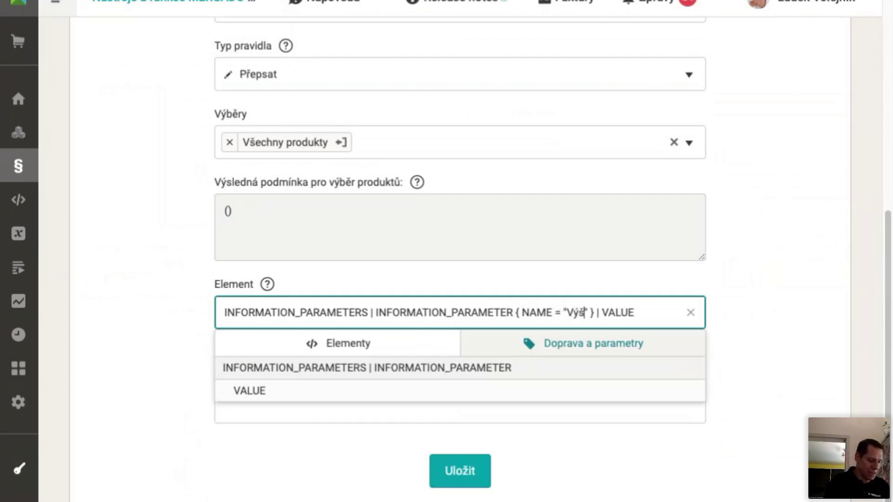
- Replace NAME with VALUE inside the element path's condition
key("Left")
key("Left")
key("Left")
key("Left")
key("Left")
key("Left")
key("Left")
key("Left")
key("shift+Left")
key("shift+Left")
key("shift+Left")
key("shift+Left")
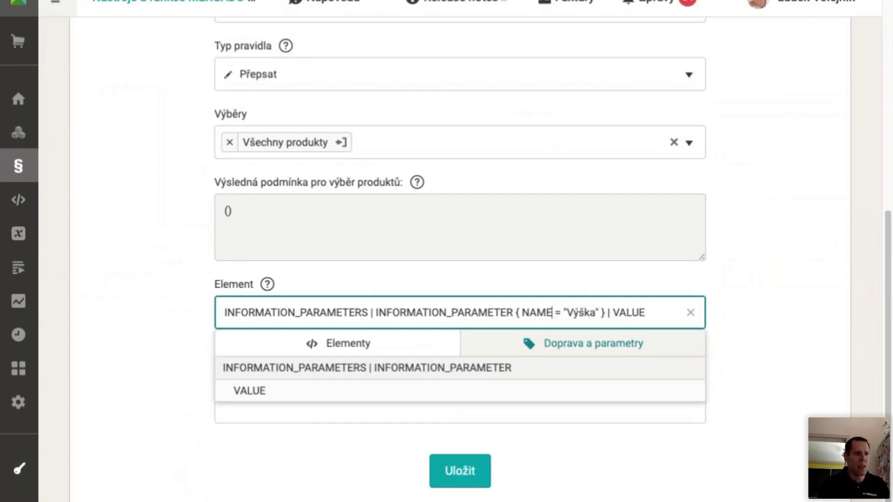
type("VAKUE")
key("Left")
key("Left")
key("Left")
key("BackSpace")
key("Delete")
type("AL")
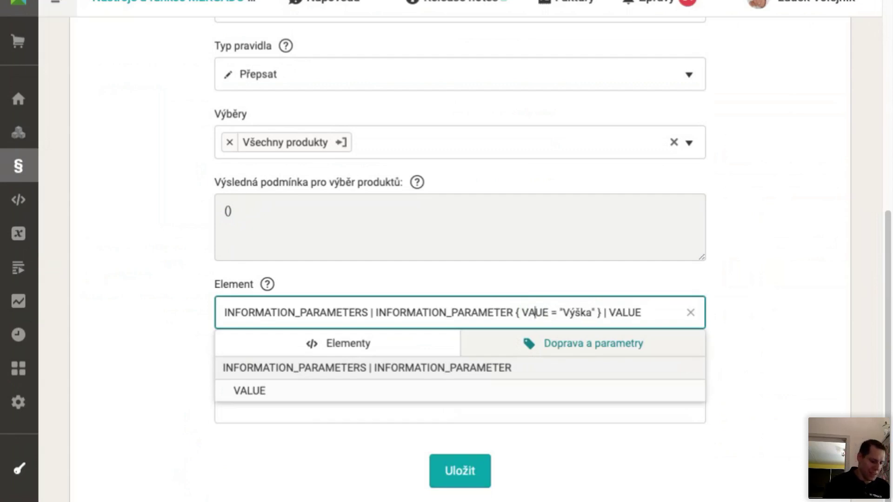
- Clear the text Výška from between the quotation marks of the VALUE condition in the element path
key("Right")
key("Right")
key("Right")
key("Right")
key("Right")
key("Right")
key("Delete")
key("Delete")
key("Delete")
key("Delete")
key("Delete")
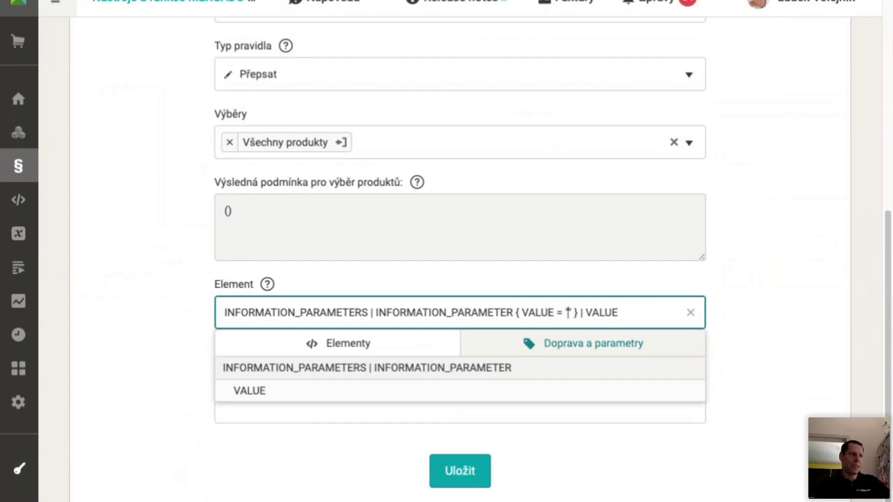
- Change the element path's condition to { NAME = "Výška" } before VALUE and save the rule
type("a")
key("BackSpace")
type("Výška")
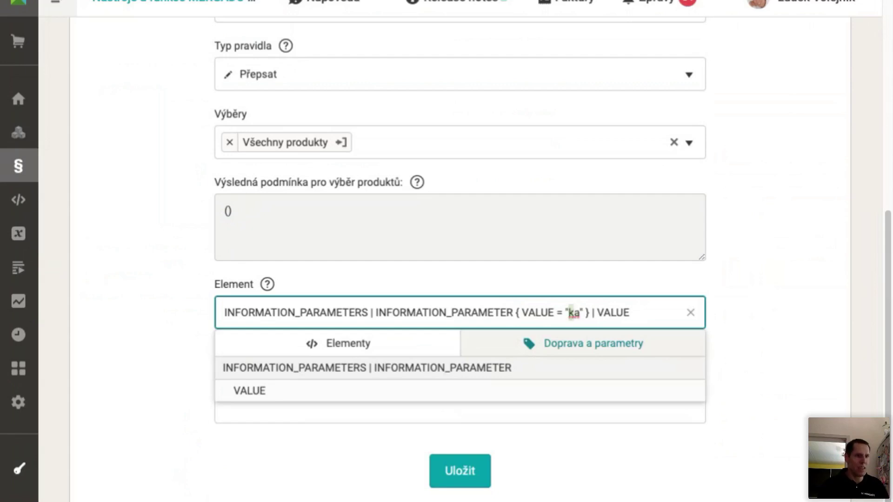
key("BackSpace")
type("A")
key("Delete")
type("K")
key("Delete")
key("BackSpace")
key("BackSpace")
key("BackSpace")
type("NAME")
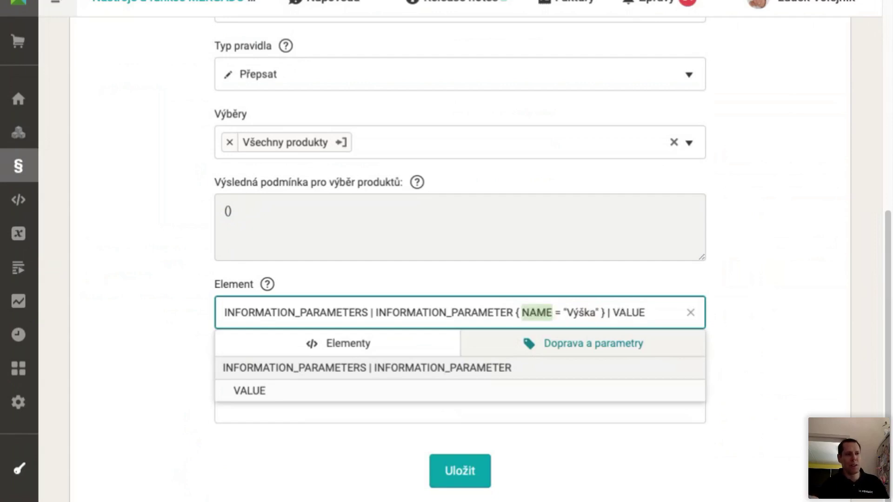
left_click(789, 329)
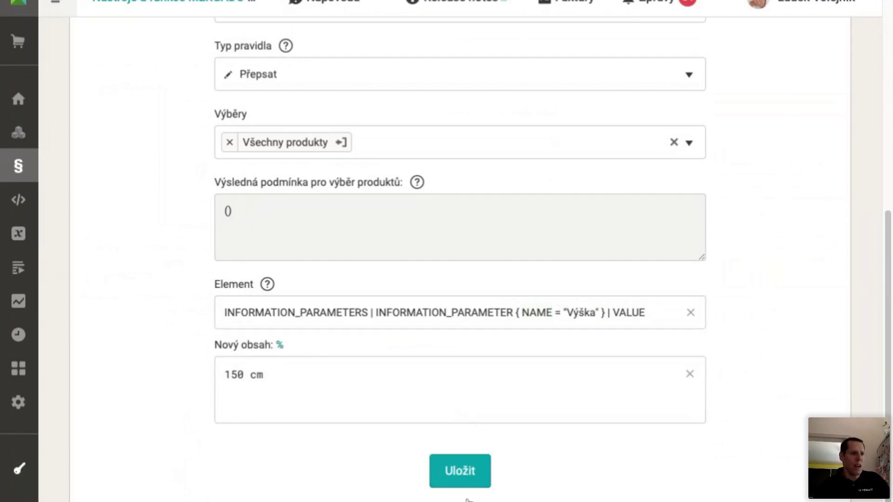
left_click(469, 480)
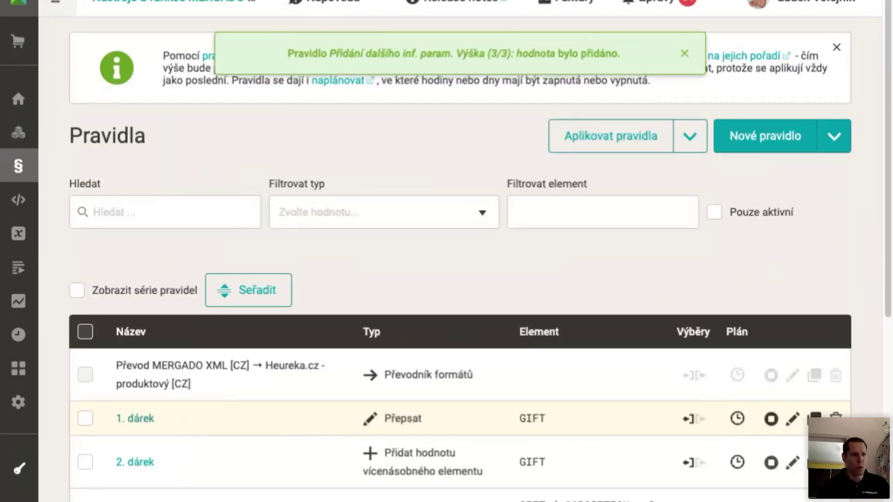
- Mark the three rules for adding the Výška information parameter (1/3, 2/3 and 3/3) in the rule list
scroll(340, 441, "down", 10)
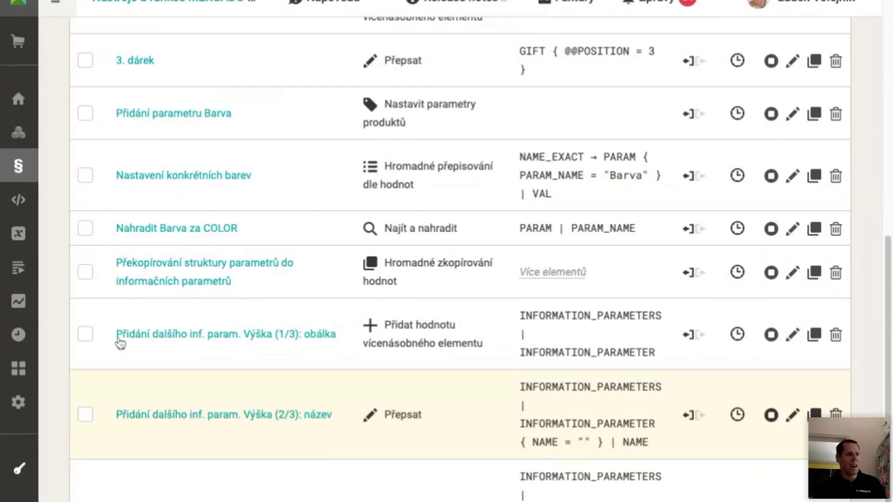
left_click(85, 336)
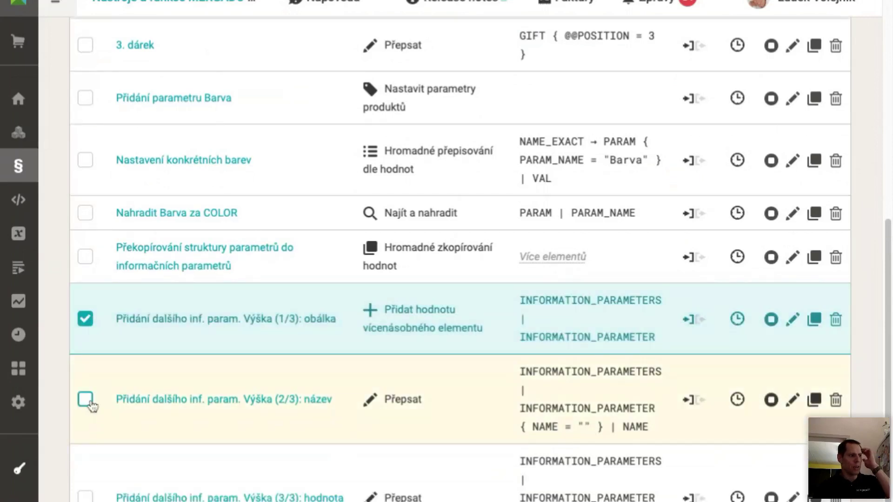
left_click(85, 399)
left_click(86, 495)
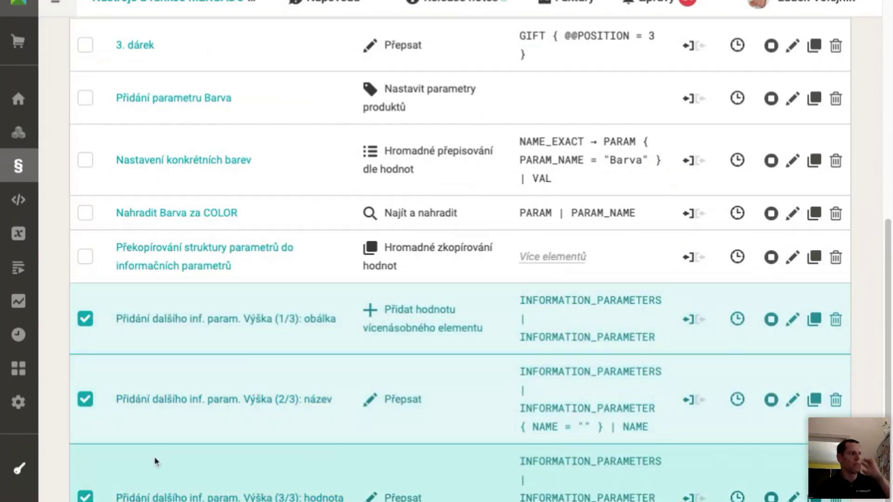
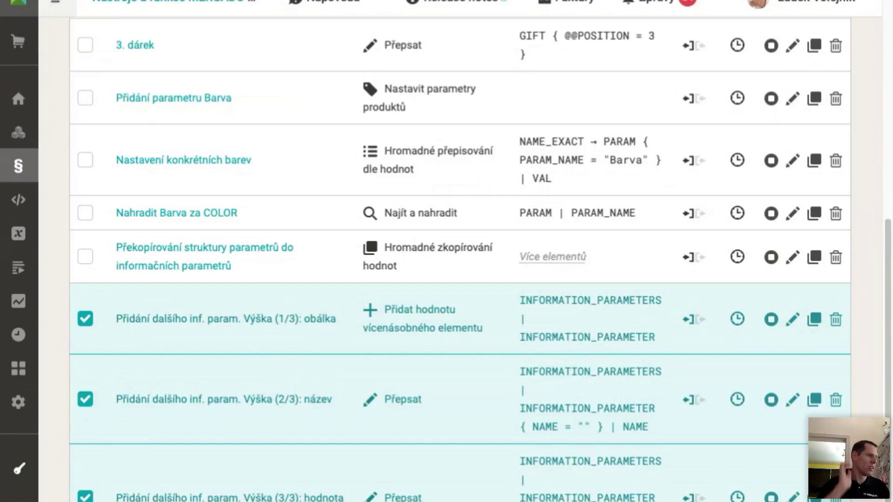
- Apply the rules only to the tracked products
scroll(539, 324, "up", 8)
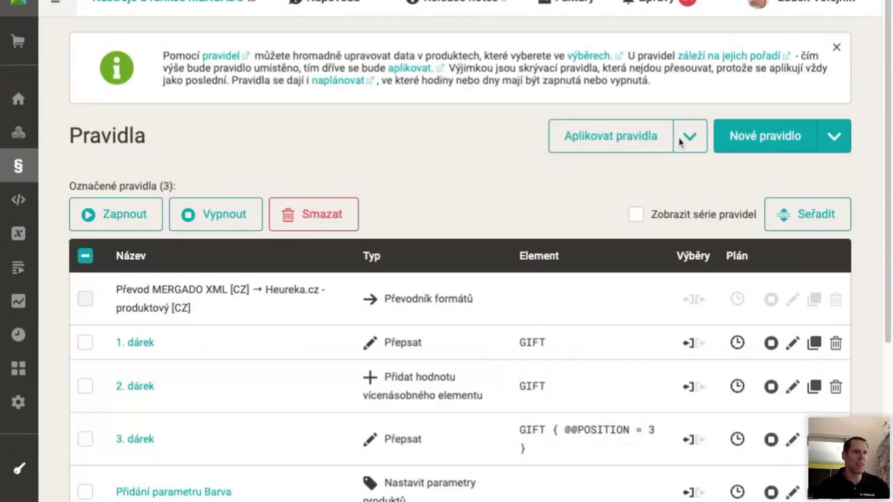
left_click(680, 141)
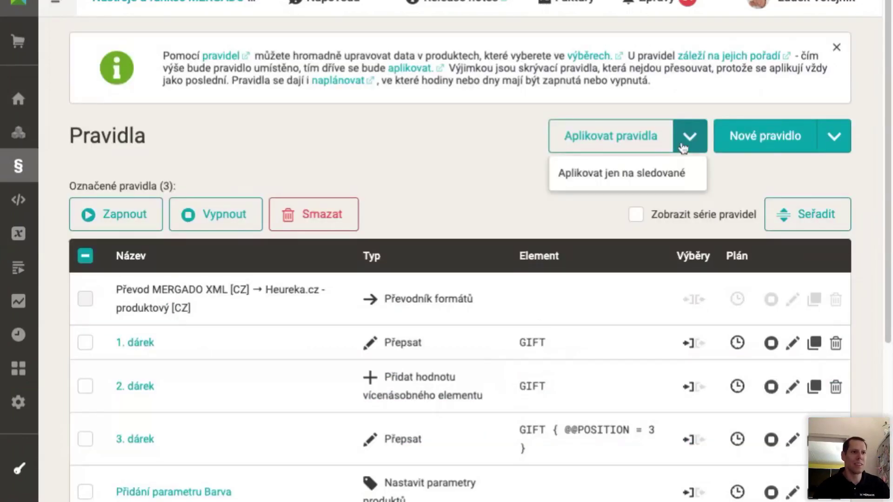
left_click(651, 173)
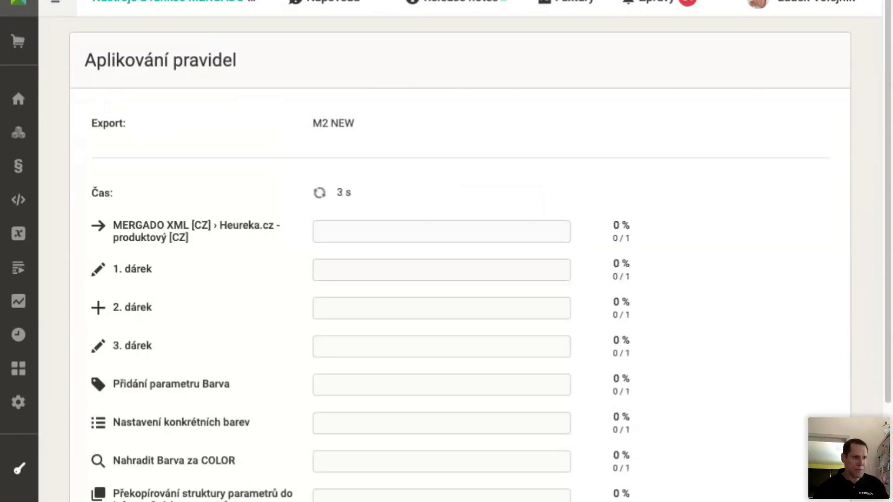
- Review the changes the rules made to the information parameters of the tracked product Hrnek Science Mini English Course
scroll(650, 253, "down", 5)
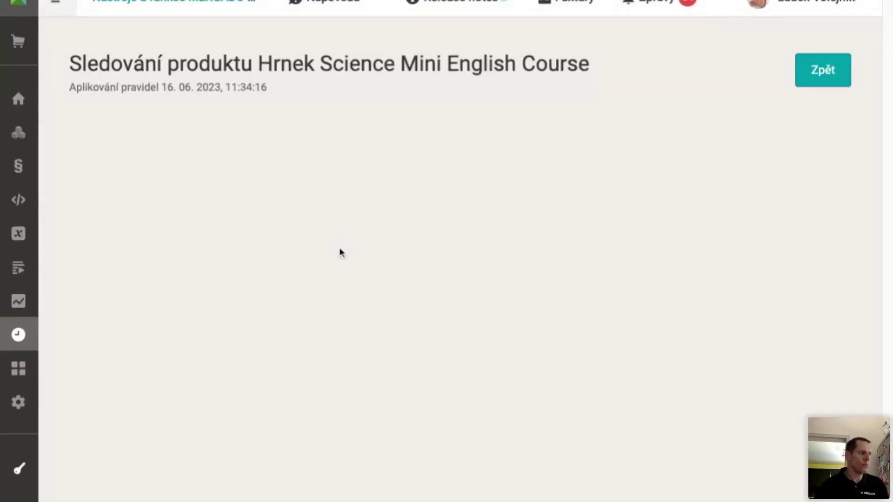
scroll(339, 252, "down", 20)
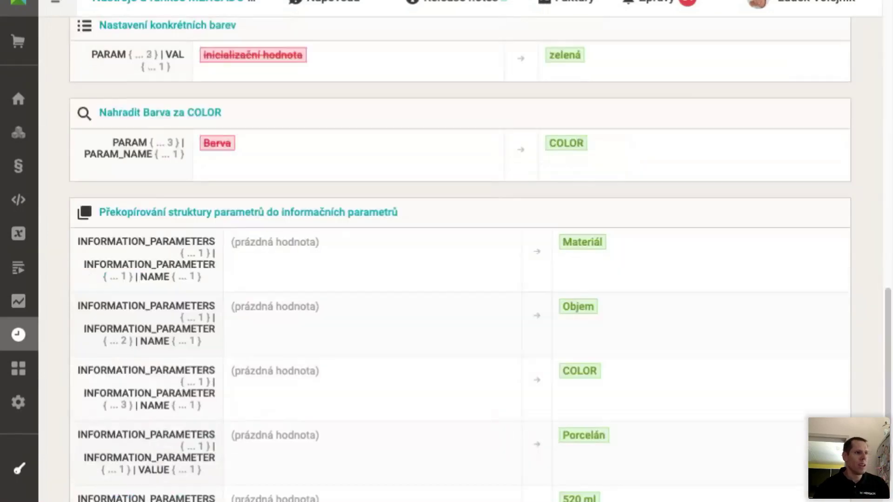
scroll(457, 258, "up", 5)
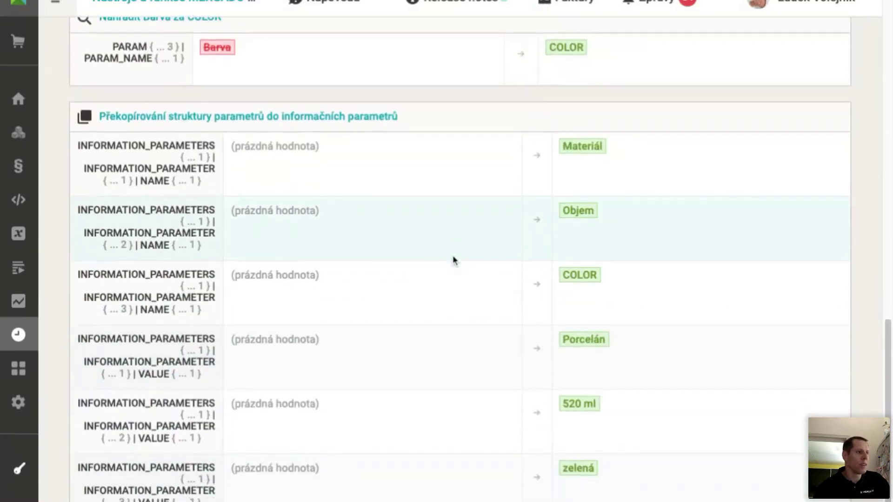
scroll(455, 259, "down", 5)
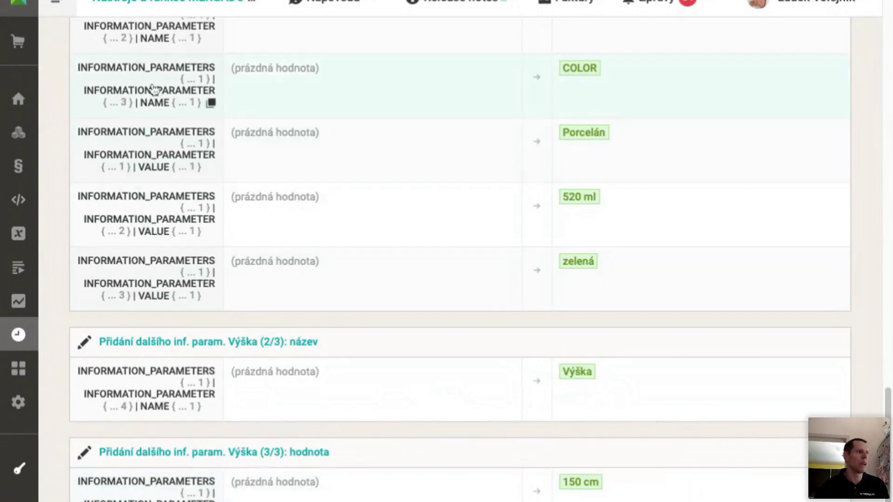
- Open the rule "Přidání dalšího informačního parametru (3/3)" in the M2 ukázky project
left_click(146, 4)
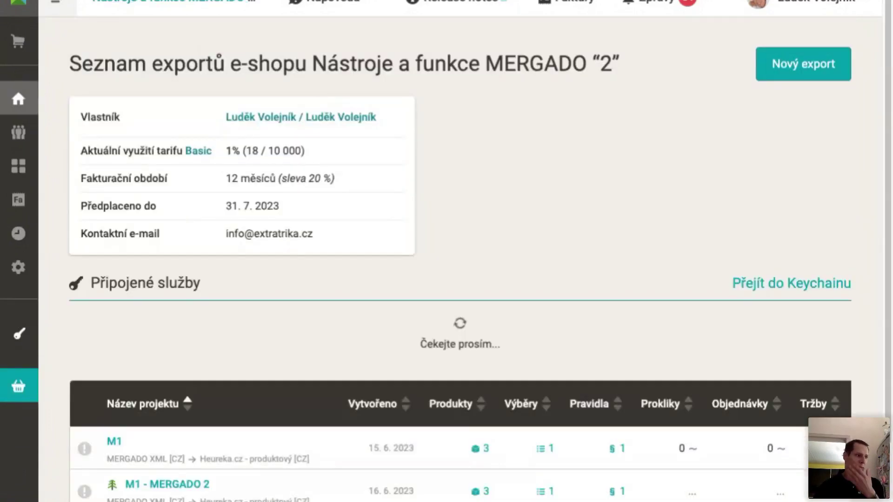
scroll(206, 132, "down", 4)
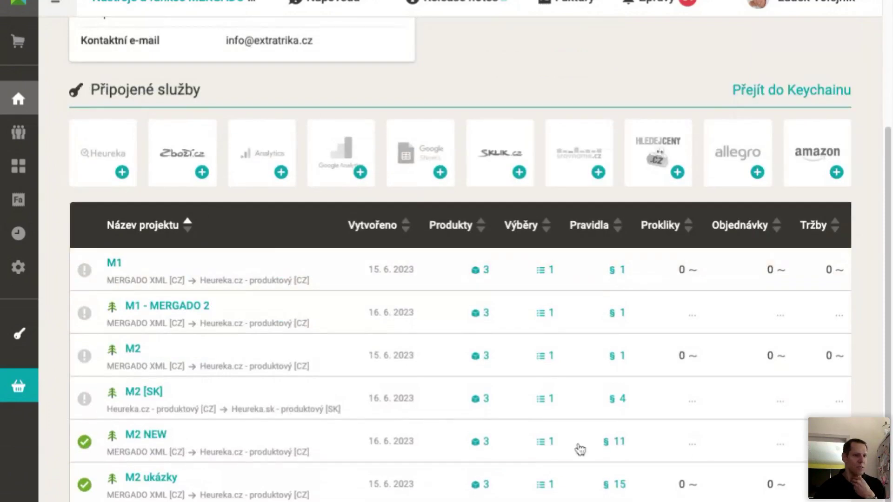
left_click(619, 486)
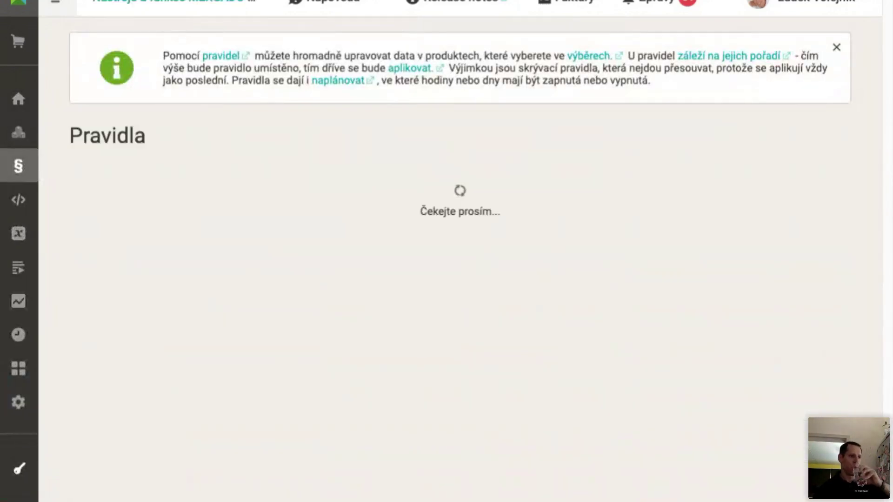
scroll(276, 287, "down", 10)
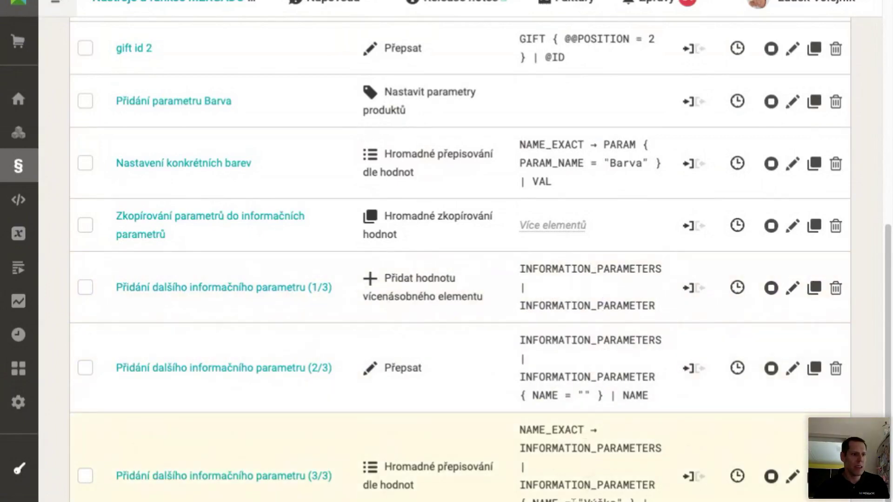
left_click(245, 478)
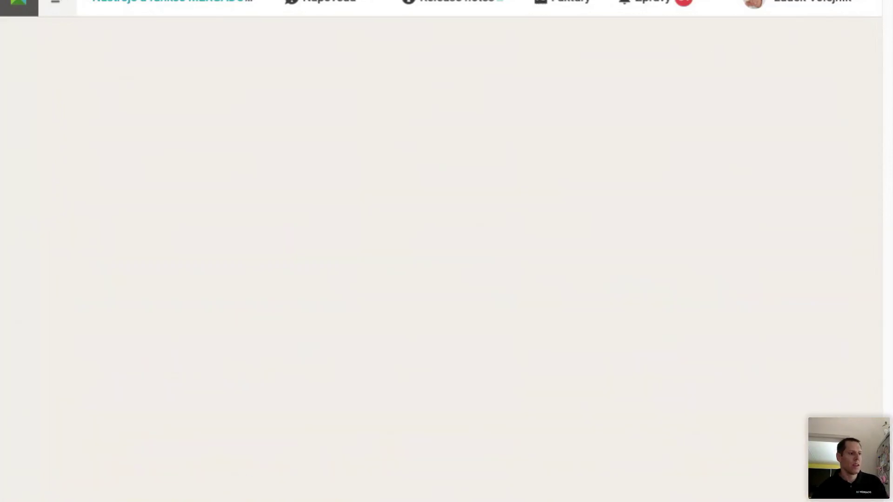
- Examine the rule's type, product selection, searched element and the value pairs for each product name
scroll(164, 353, "down", 5)
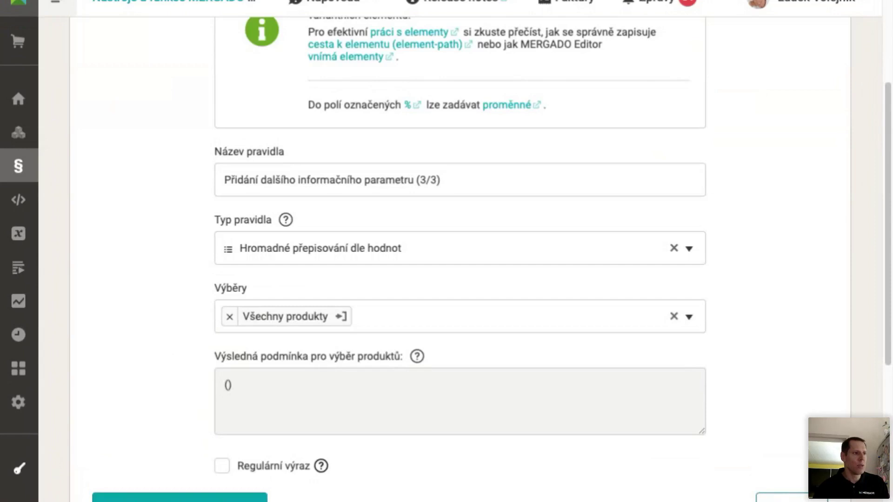
scroll(172, 353, "down", 2)
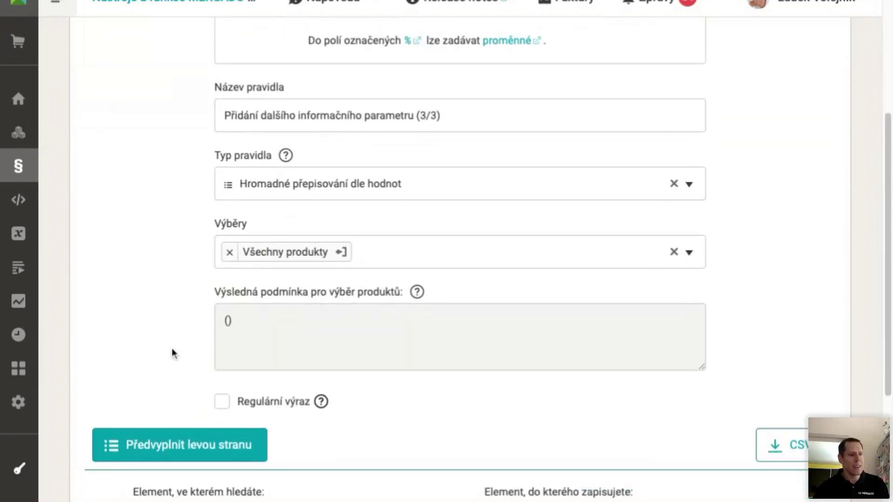
scroll(166, 287, "down", 4)
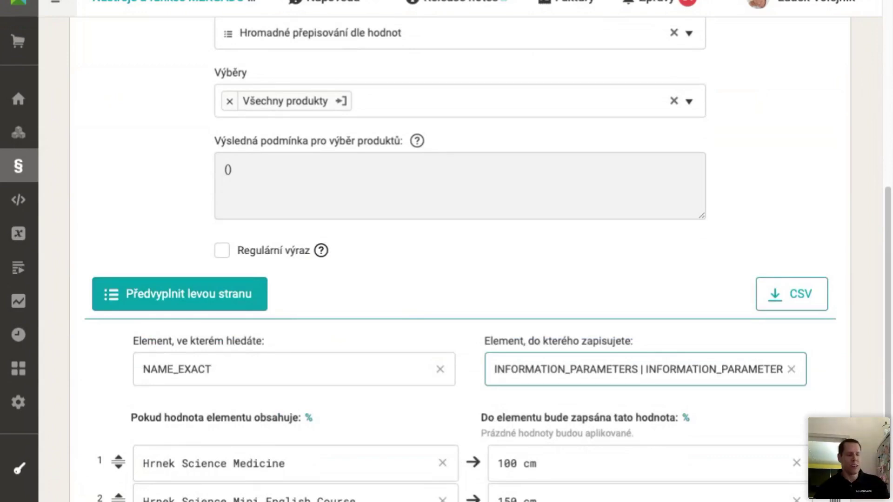
scroll(413, 386, "up", 9)
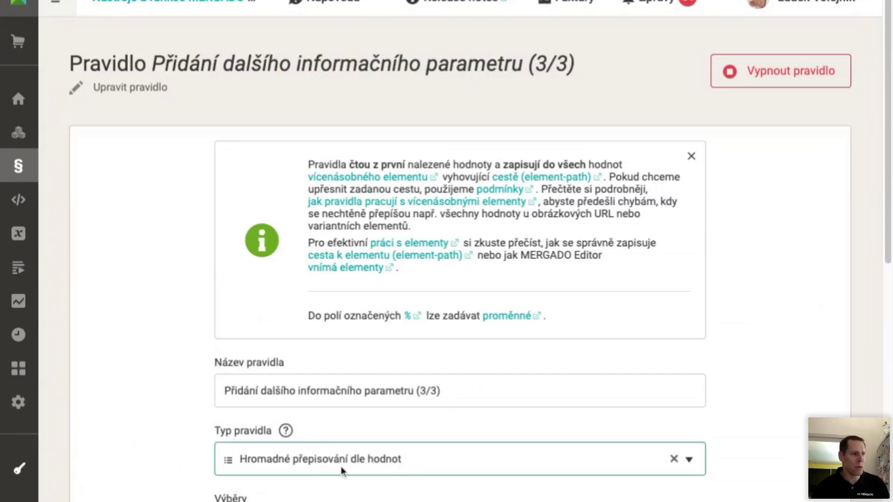
scroll(388, 464, "down", 9)
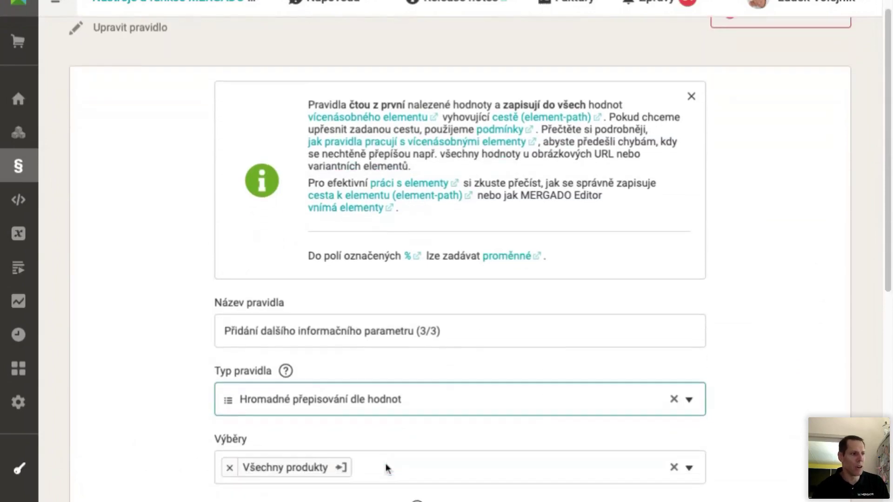
scroll(386, 463, "down", 2)
left_click(239, 315)
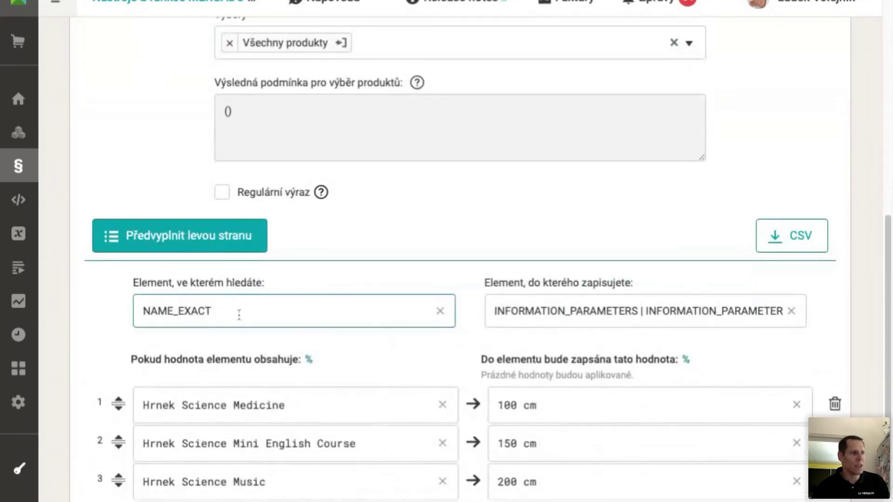
left_click(163, 307)
double_click(164, 308)
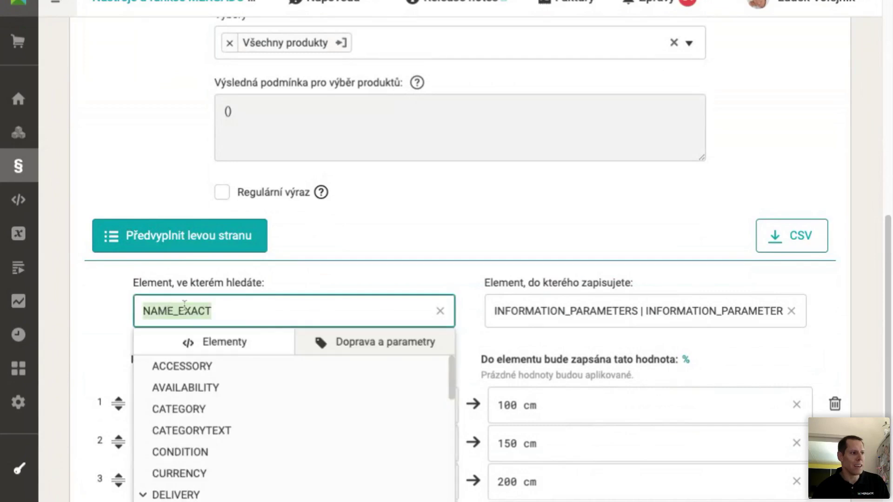
left_click(118, 321)
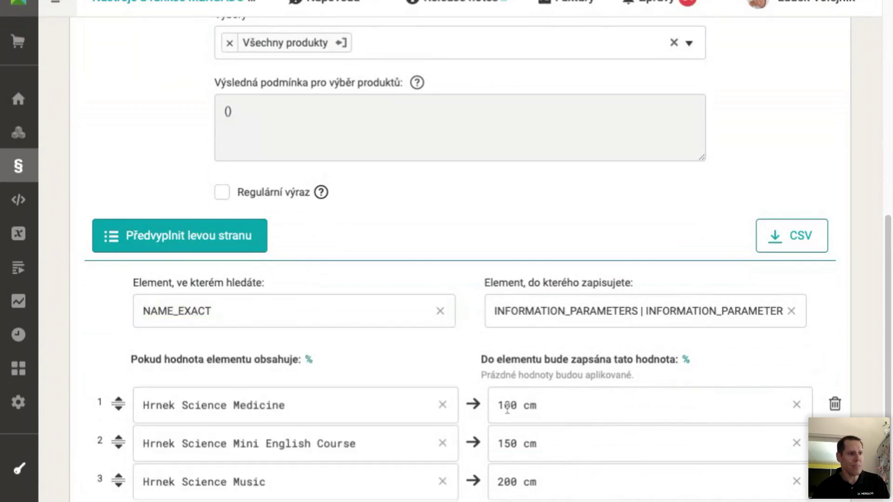
- Examine the full path of the element the rule writes to and compare it with the rule type
left_click(551, 307)
left_click_drag(550, 307, 793, 312)
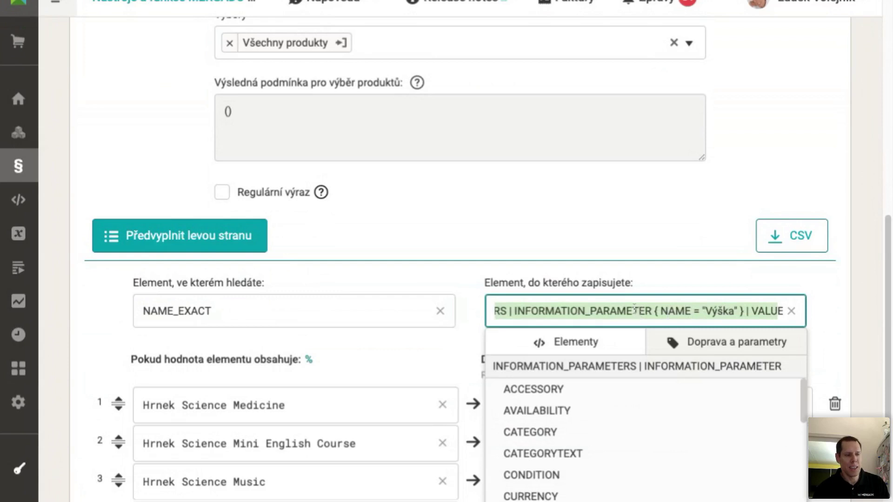
scroll(535, 221, "up", 3)
scroll(530, 217, "up", 7)
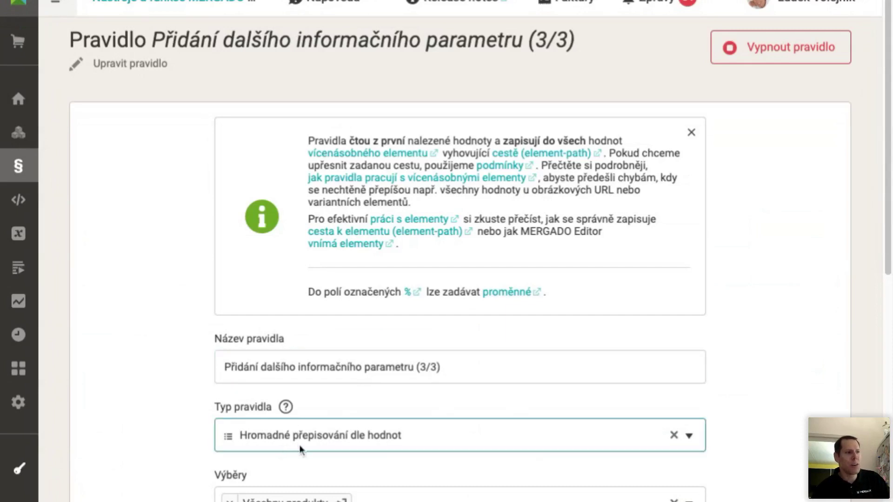
scroll(547, 450, "down", 14)
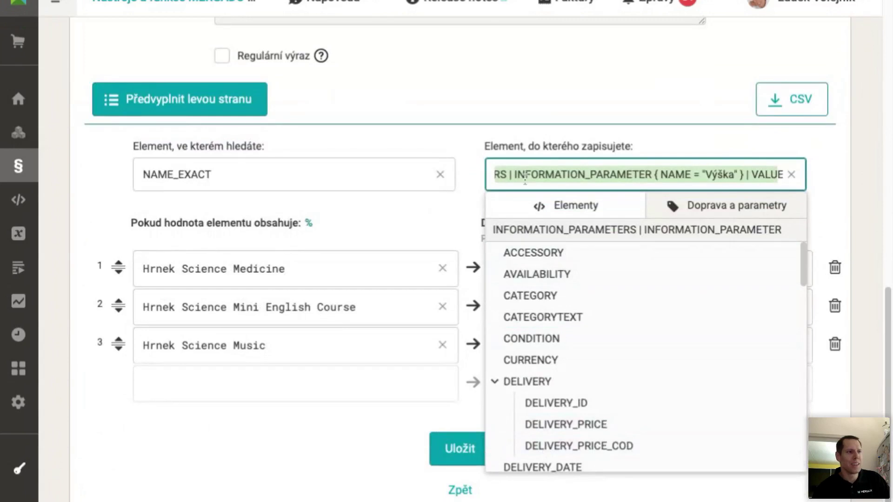
left_click(593, 148)
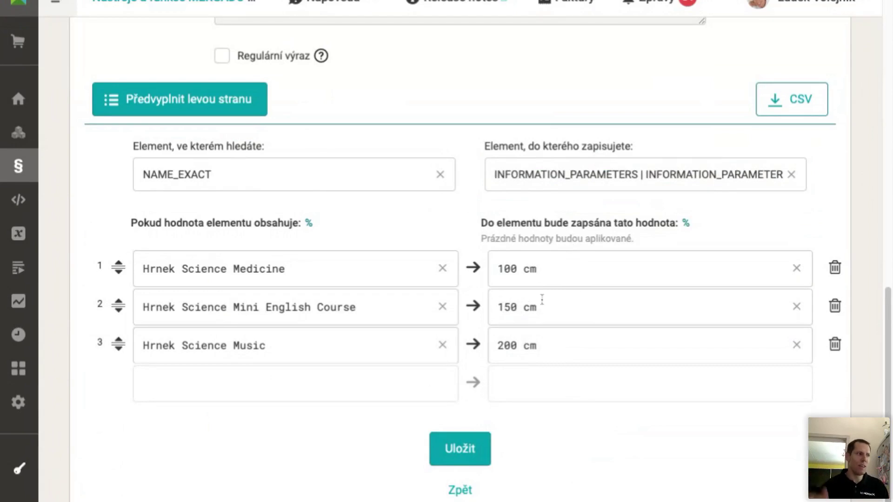
- Select the written element's path through to its end to inspect the NAME condition and the VALUE part
left_click(704, 177)
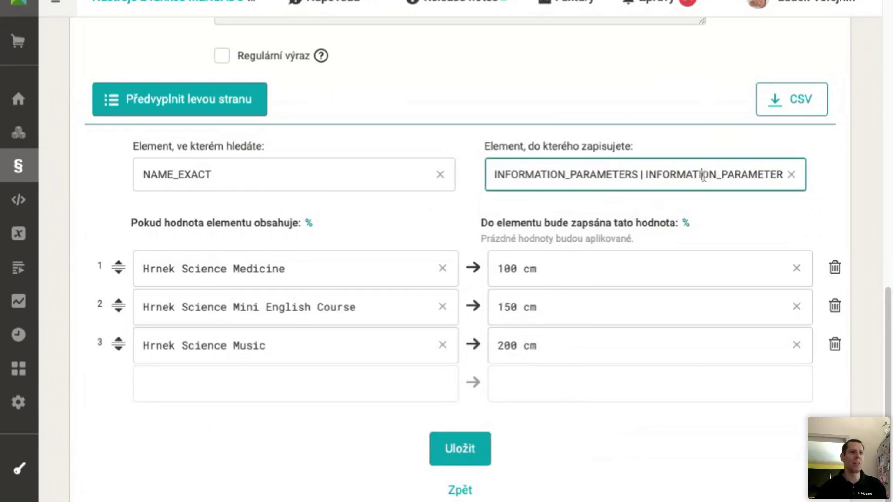
key("shift+Right")
key("shift+Right")
key("shift+Right")
key("shift+Right")
key("shift+Right")
key("shift+Right")
key("shift+Right")
key("shift+Right")
key("shift+Right")
key("shift+Right")
key("shift+Right")
key("shift+Right")
key("shift+Right")
key("shift+Right")
key("shift+Right")
key("shift+Right")
key("shift+Right")
key("shift+Right")
key("shift+Right")
key("shift+Right")
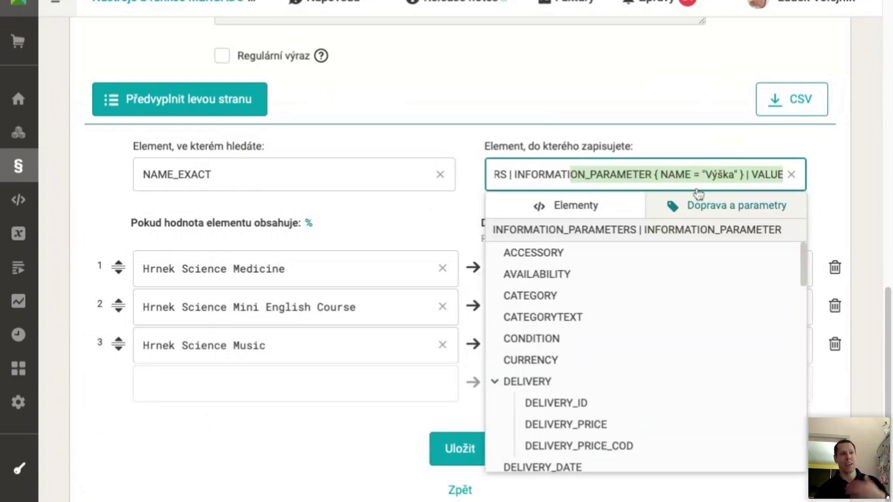
left_click(688, 144)
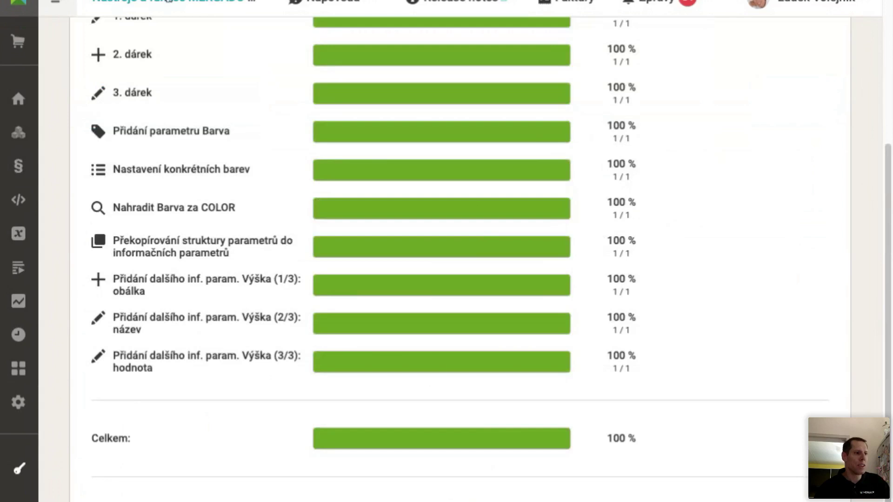
- Open the project's rule list and open the rule "Přidání parametru Barva"
scroll(196, 139, "up", 1)
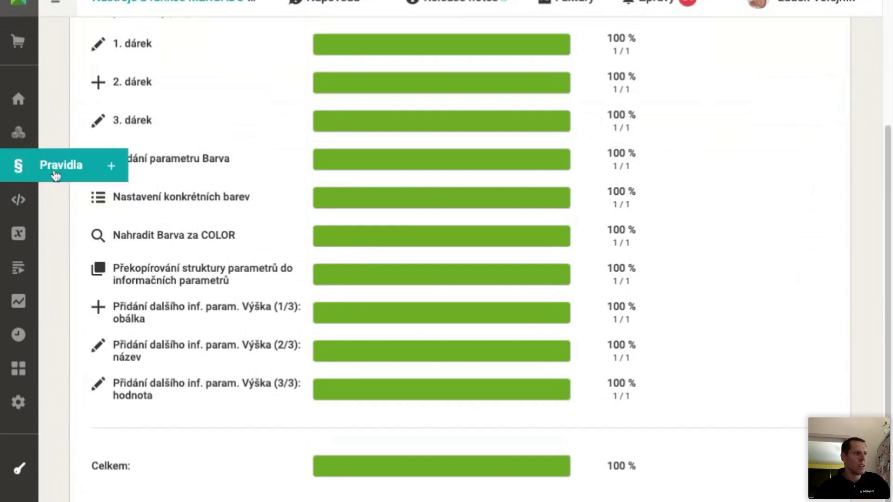
left_click(55, 174)
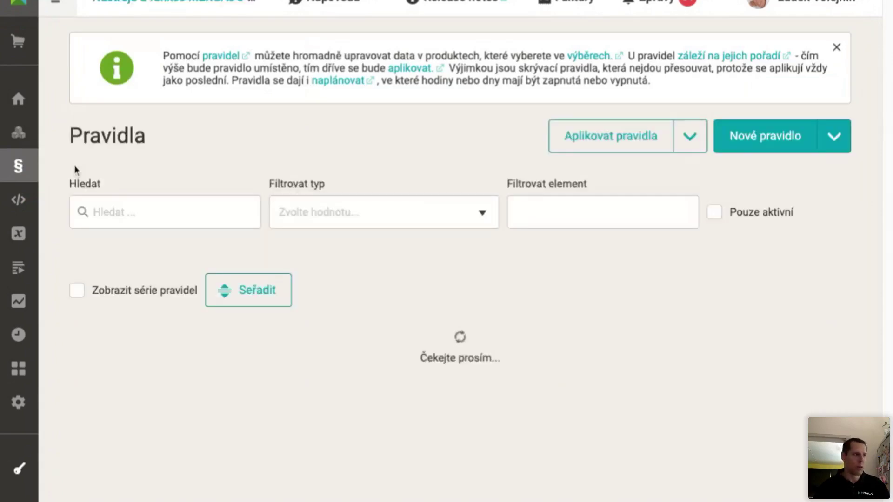
scroll(250, 279, "down", 5)
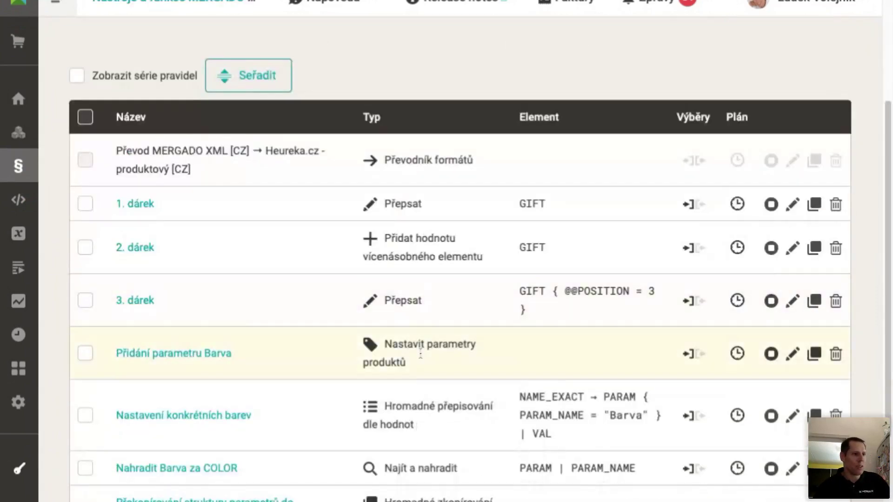
triple_click(388, 343)
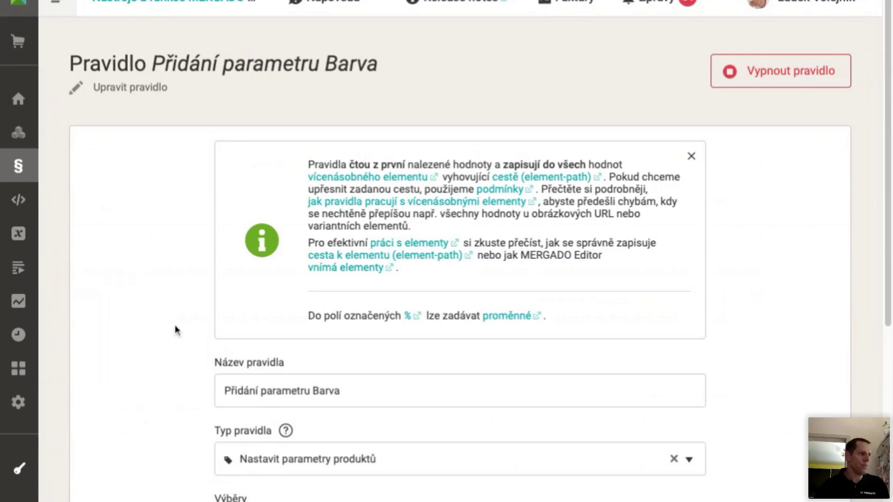
- Add the parameters Rozměry and Hmotnost with empty values below Barva in the rule's parameter table
scroll(174, 321, "down", 8)
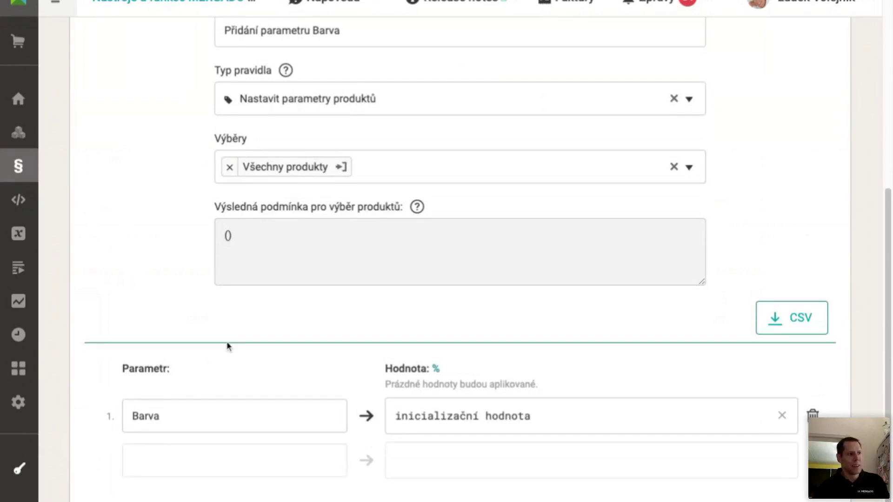
scroll(283, 286, "down", 1)
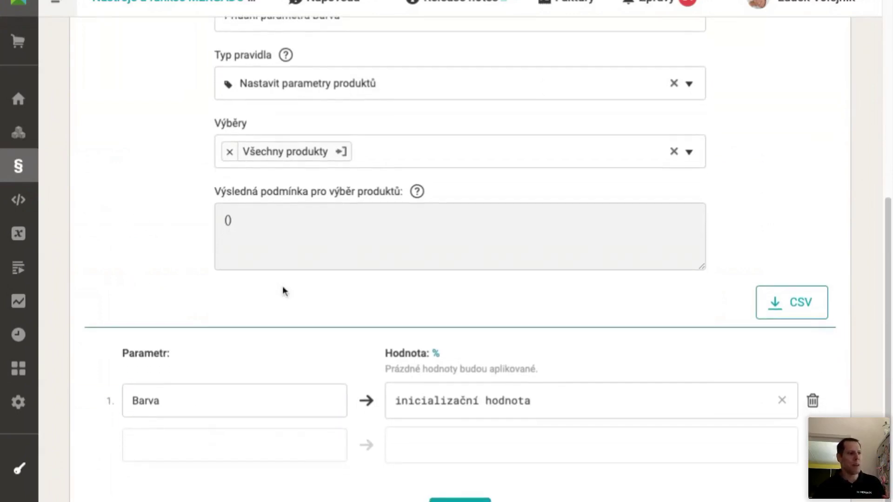
left_click(268, 455)
type("R")
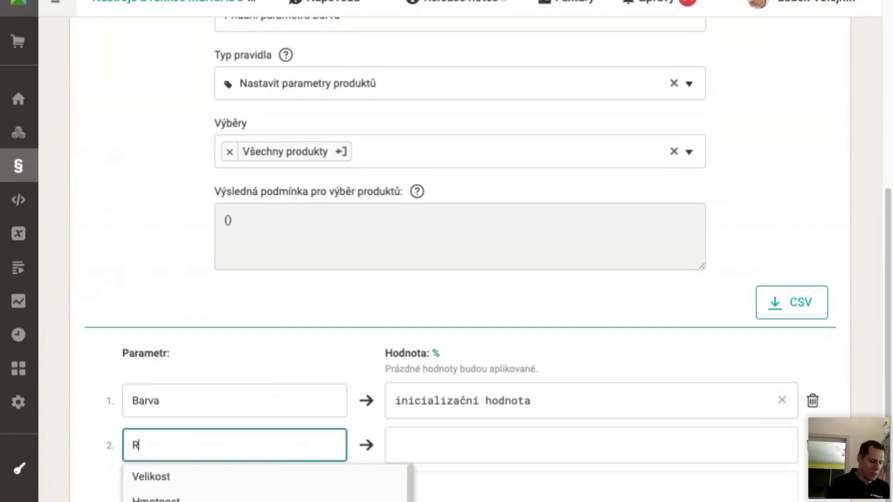
type("ozměry")
key("Tab")
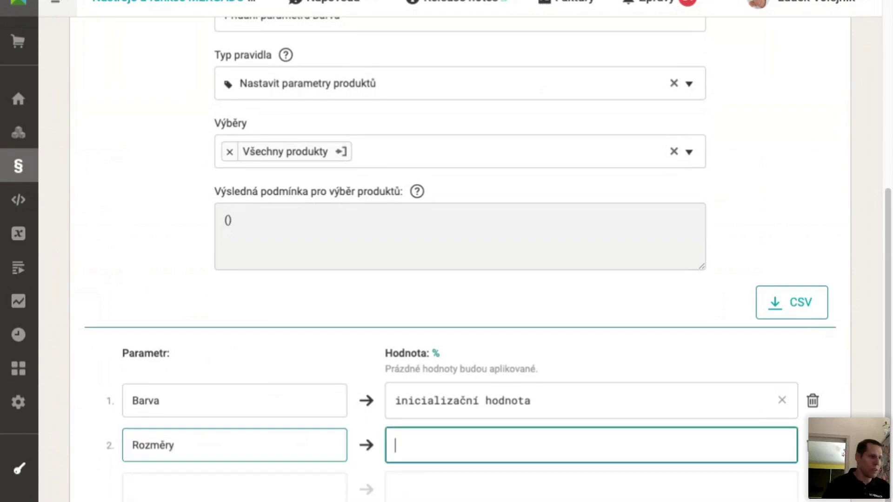
key("Tab")
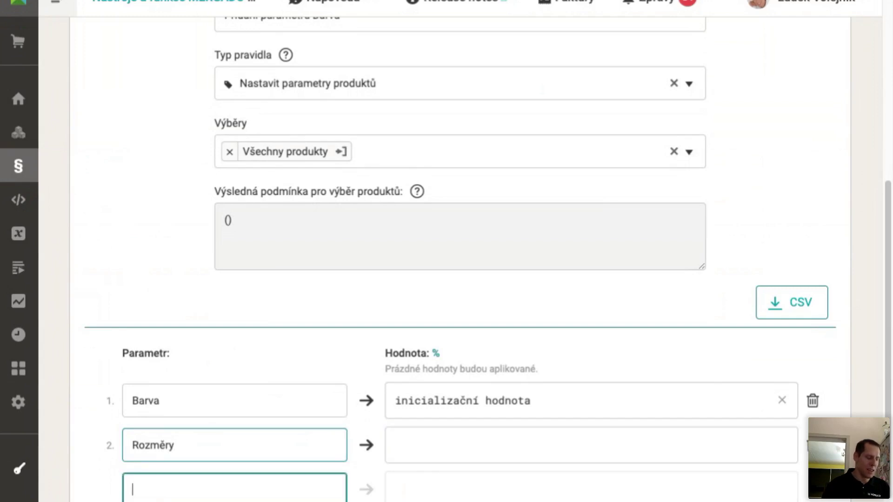
type("Hmotnost")
left_click(434, 467)
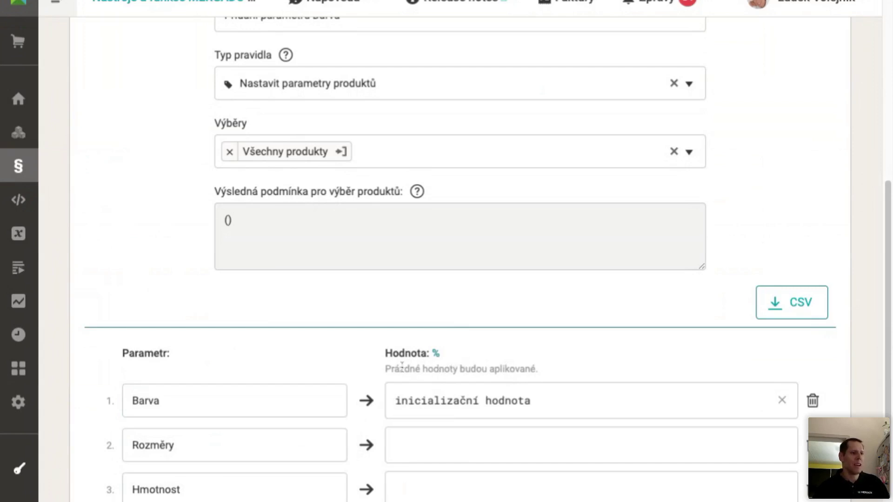
- Select the note above the parameter values about how empty values are applied
left_click_drag(382, 369, 514, 377)
left_click(513, 378)
triple_click(511, 374)
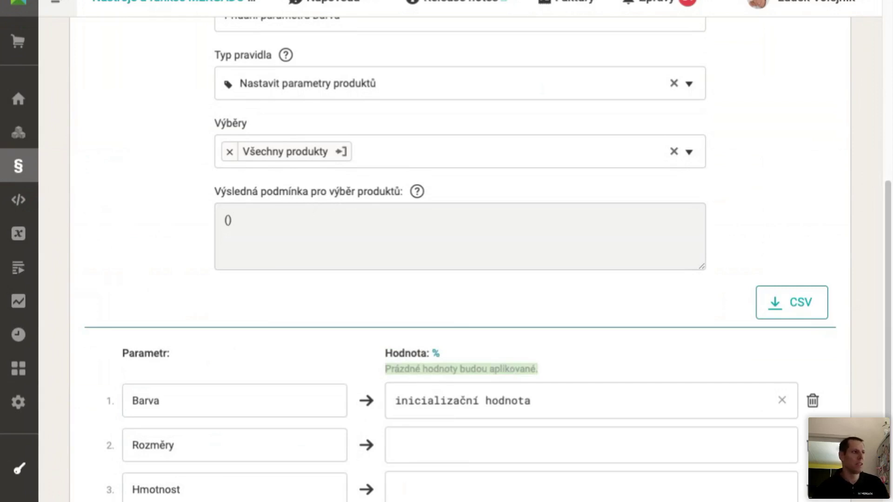
- Start a new rule and name it "Nastavení dopravy"
mouse_move(96, 175)
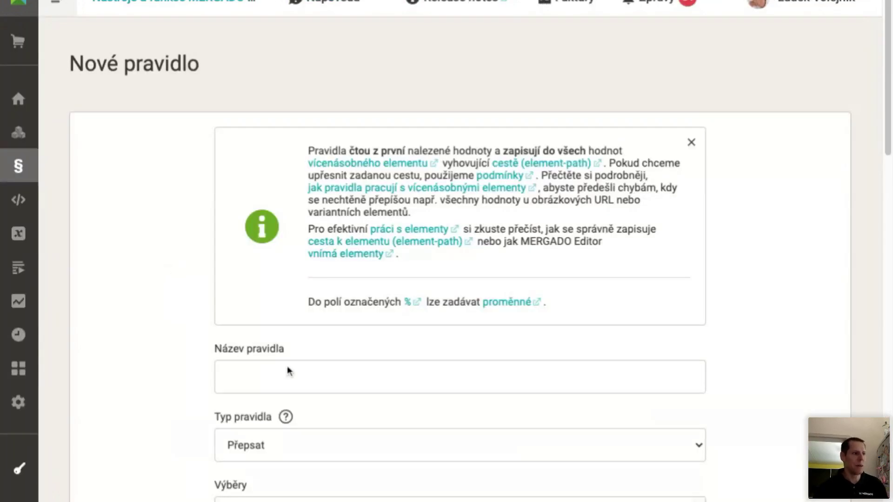
left_click(287, 368)
type("Nastavení dopravy")
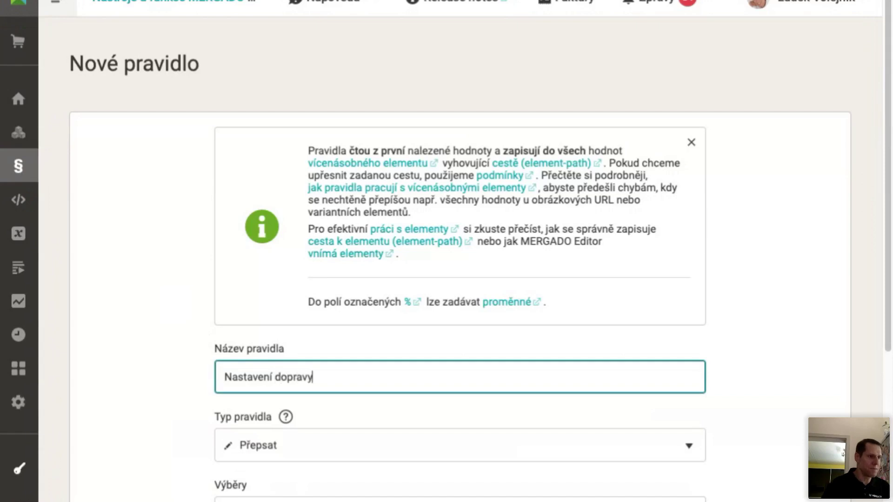
left_click(150, 380)
- Set the rule type to Nastavení ceny dopravy and apply it to the selection Všechny produkty
scroll(149, 380, "down", 5)
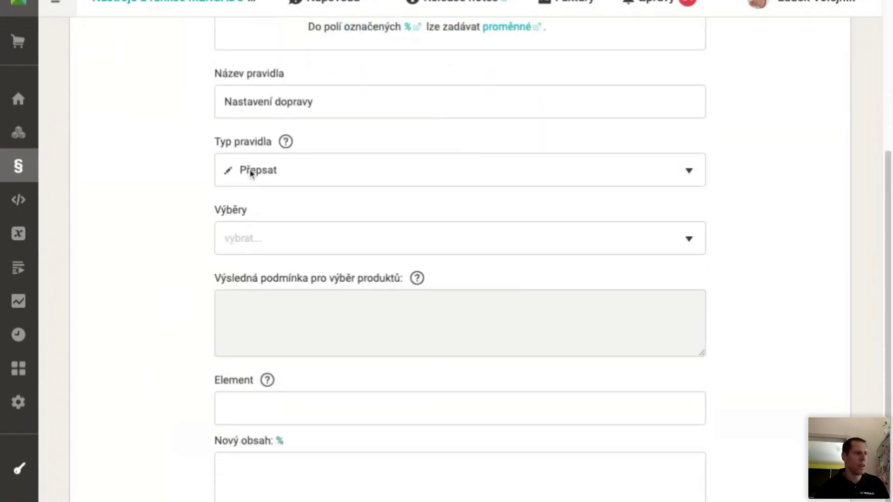
left_click(276, 167)
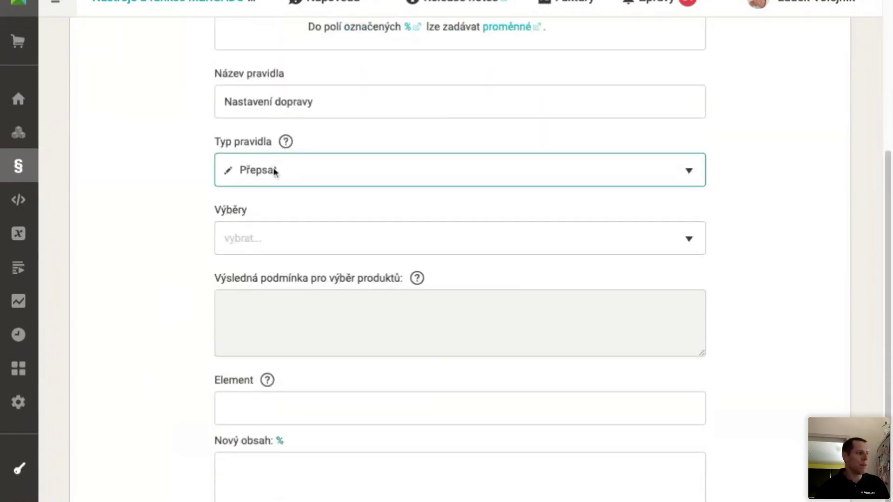
left_click(274, 169)
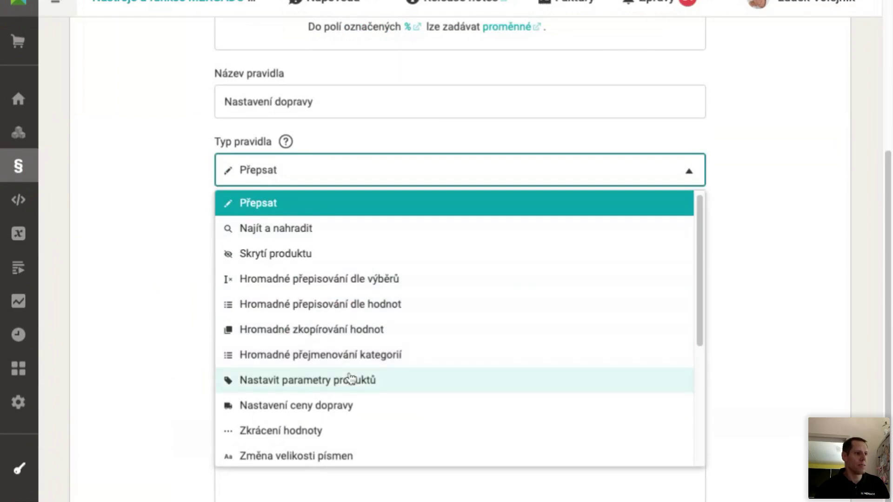
left_click(347, 410)
left_click(321, 239)
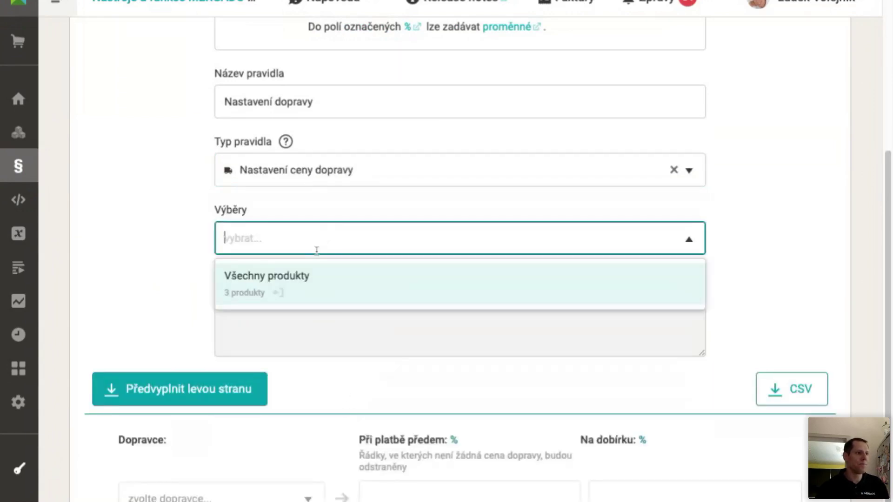
left_click(311, 301)
- Add the carrier PPL with a prepaid price of 150 and a cash-on-delivery price of 180
scroll(166, 265, "down", 1)
scroll(166, 265, "down", 2)
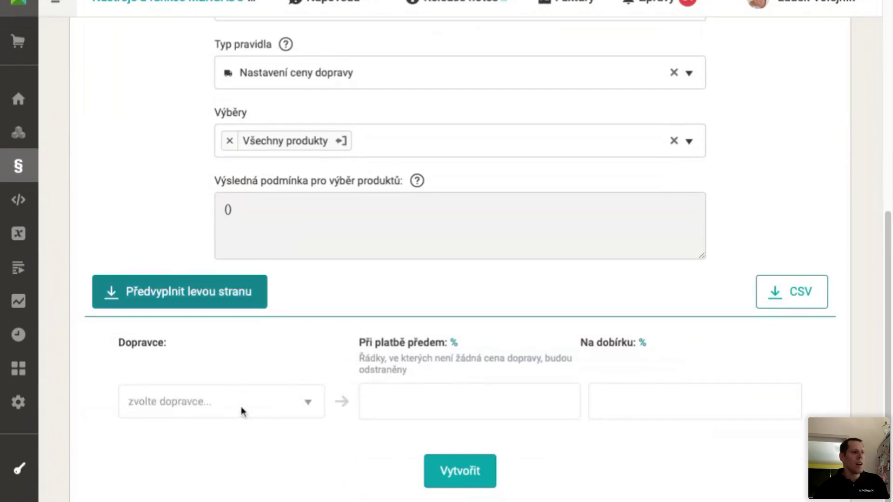
left_click(240, 406)
type("ppl")
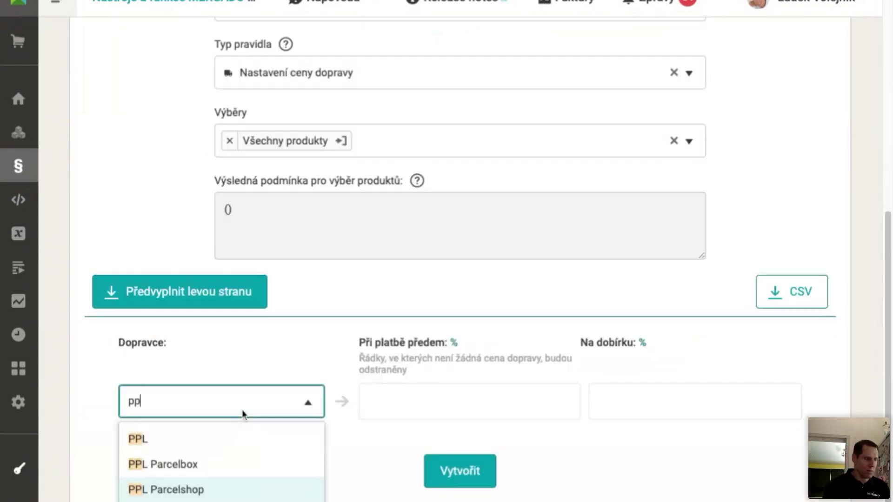
left_click(190, 441)
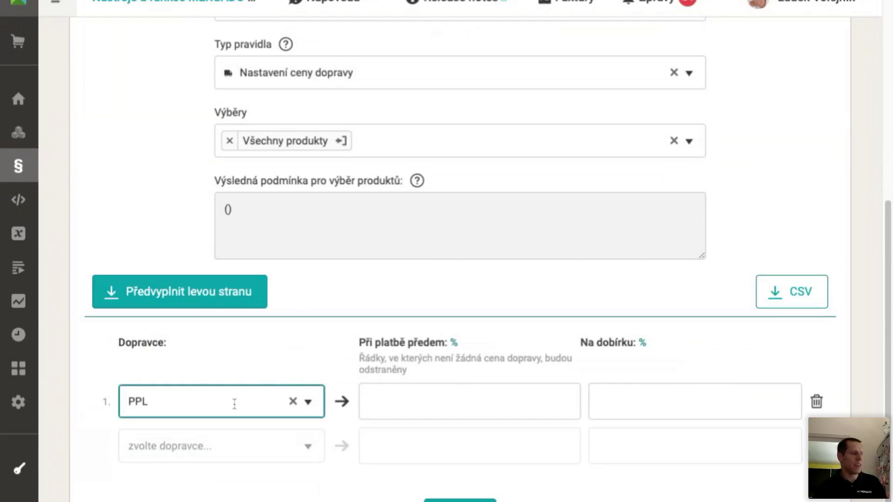
left_click(448, 391)
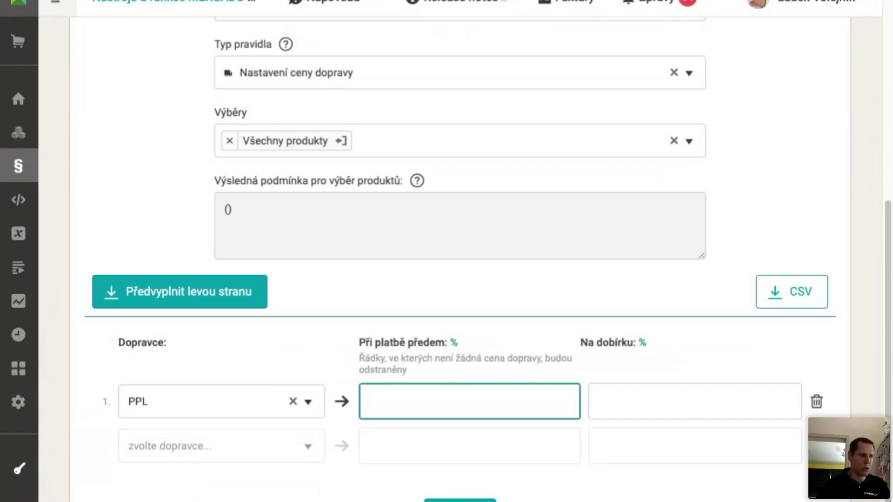
type("150")
key("Tab")
type("180")
- Add the carrier Česká pošta - Balík Do ruky with a prepaid price of 180 and a cash-on-delivery price of 200
left_click(279, 439)
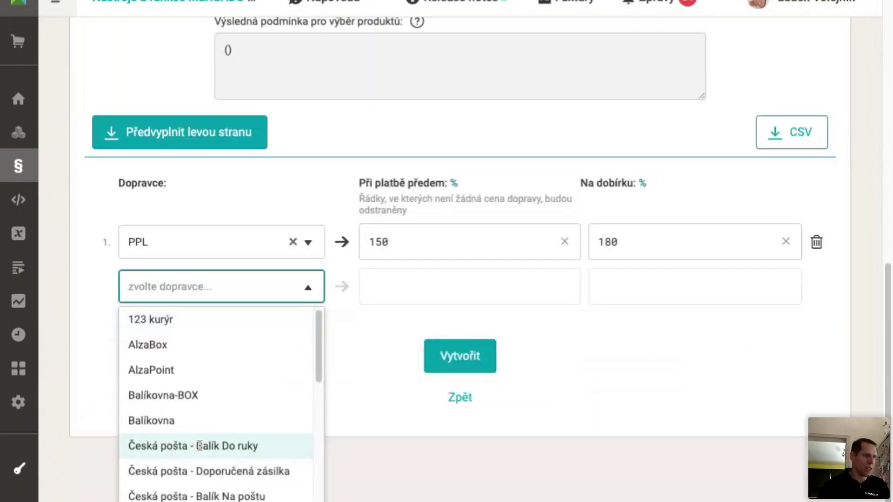
left_click(199, 446)
left_click(478, 398)
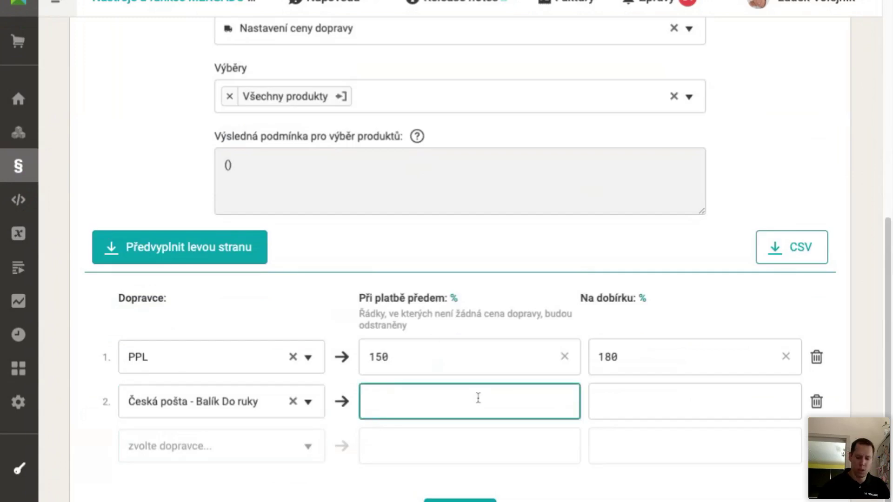
type("18")
key("BackSpace")
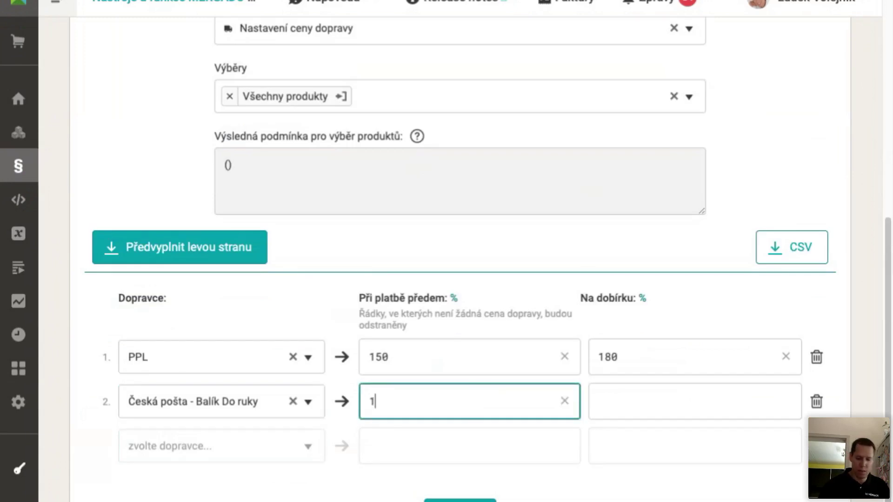
type("80")
key("Tab")
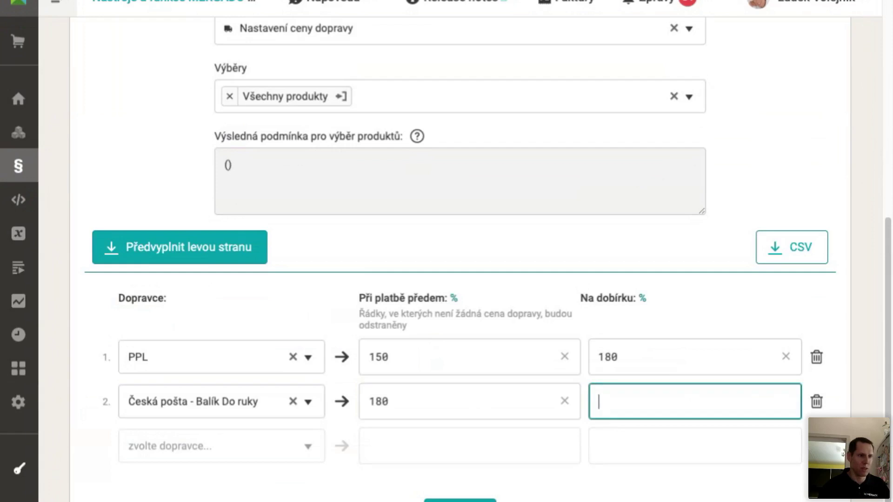
type("200")
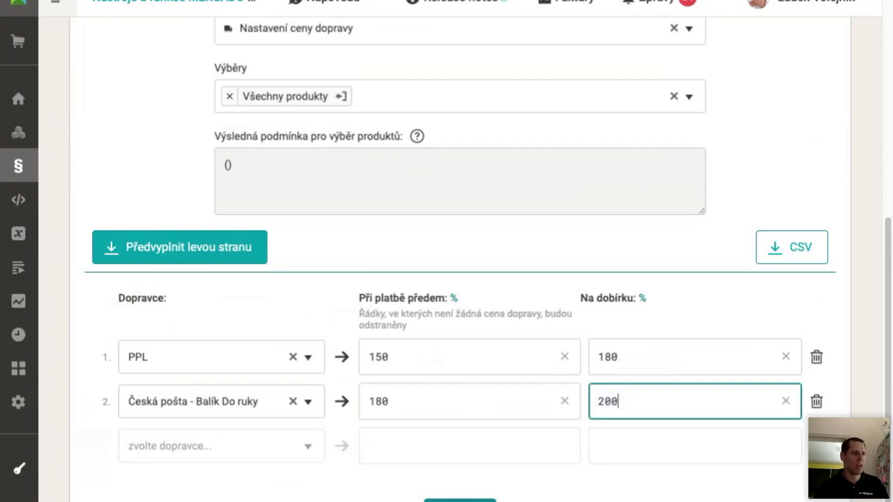
- Add DPD as the third carrier in the shipping price table
left_click(235, 446)
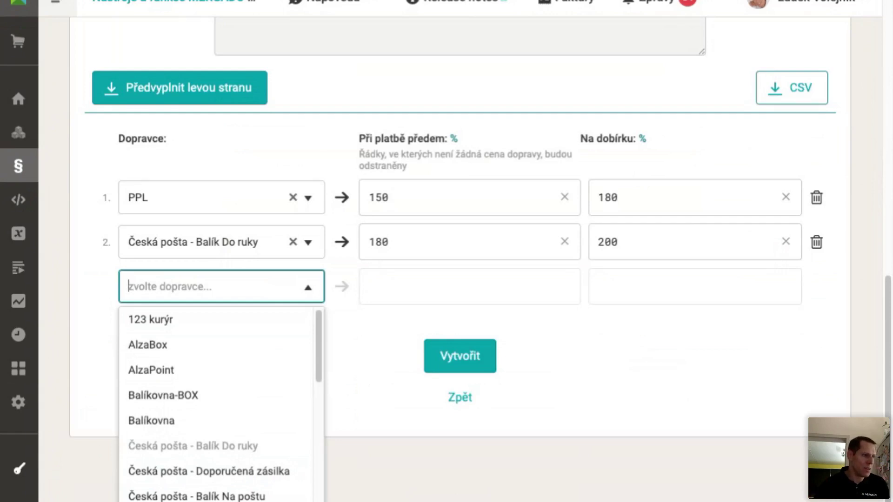
type("dpd")
key("Return")
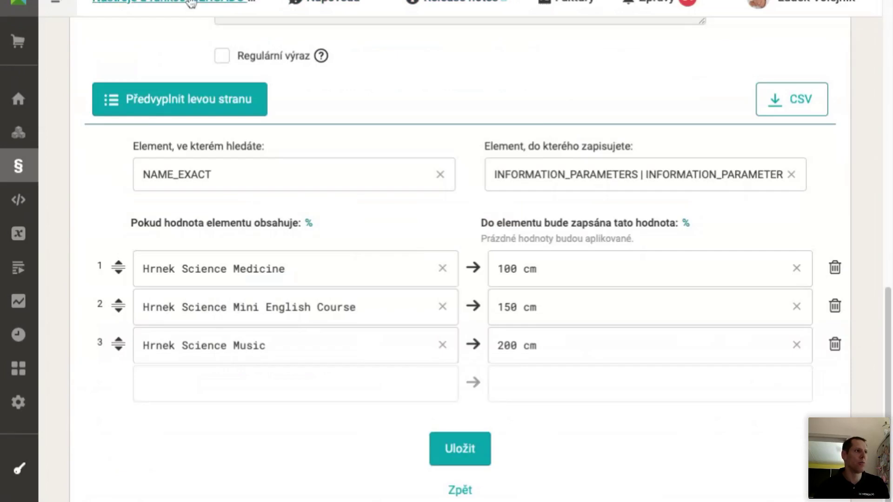
- Examine the carriers and their prepaid and cash-on-delivery prices in the M2 ukázky project's shipping price rule
mouse_move(36, 205)
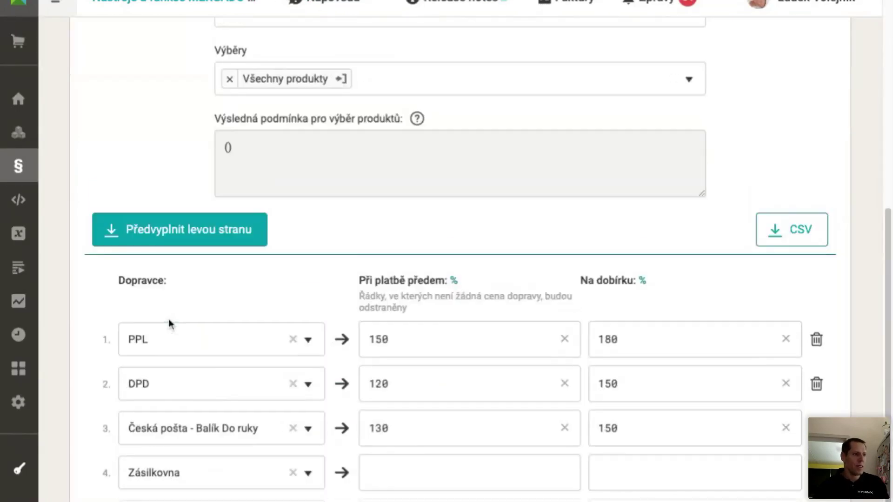
scroll(169, 323, "down", 3)
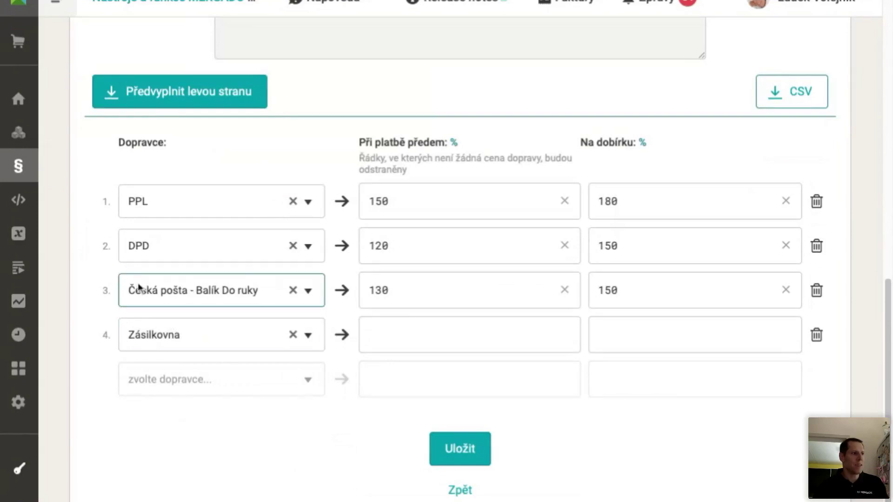
- Open the input XML feed of the M2 [SK] project and select the first product's first DELIVERY element
left_click(121, 5)
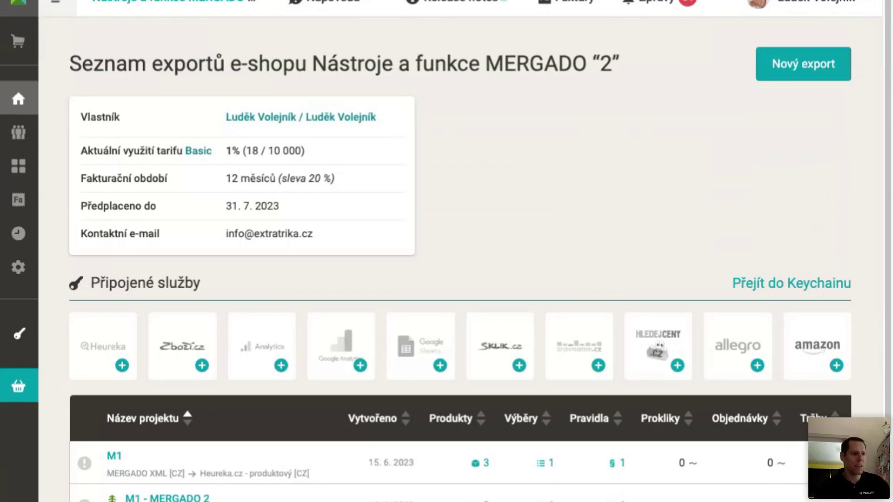
scroll(443, 392, "down", 4)
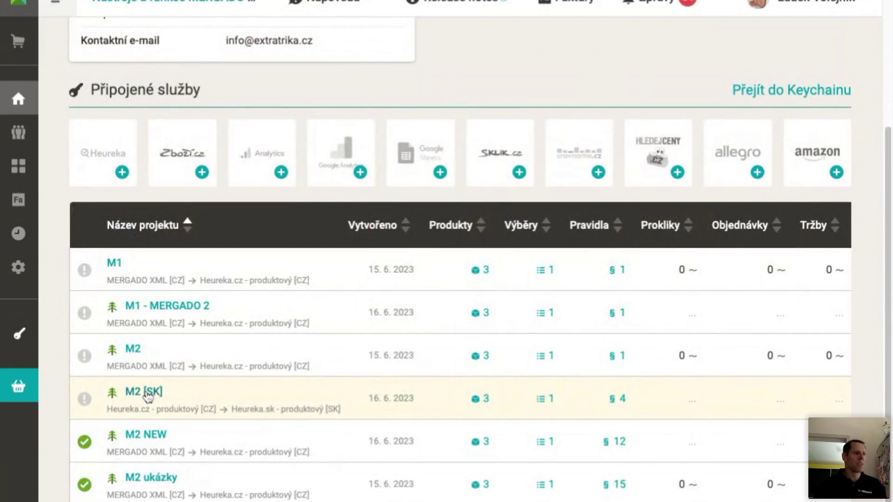
left_click(147, 395)
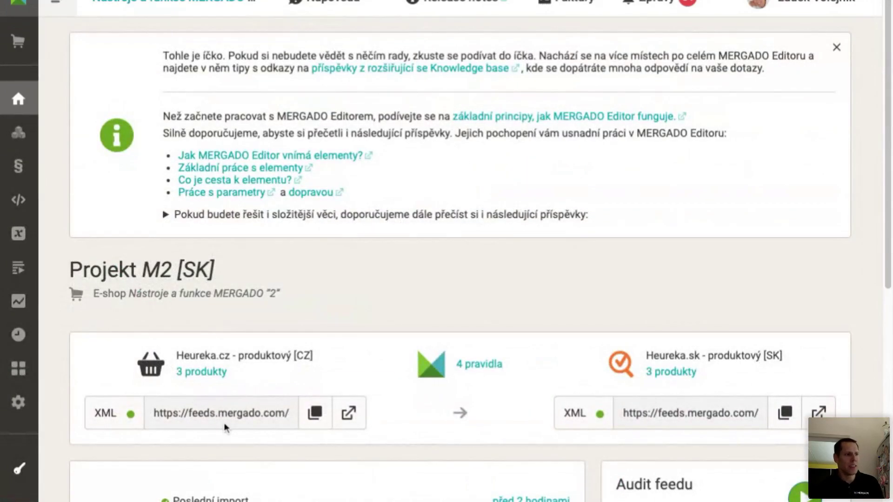
left_click(349, 414)
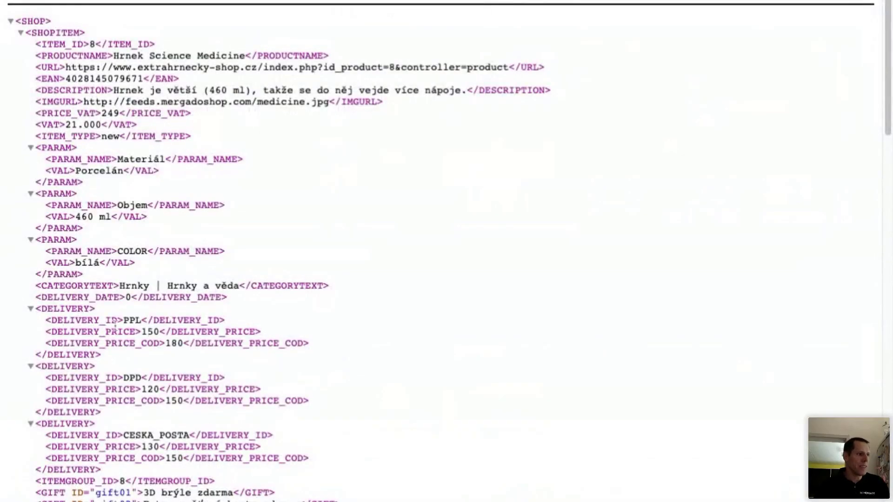
double_click(83, 309)
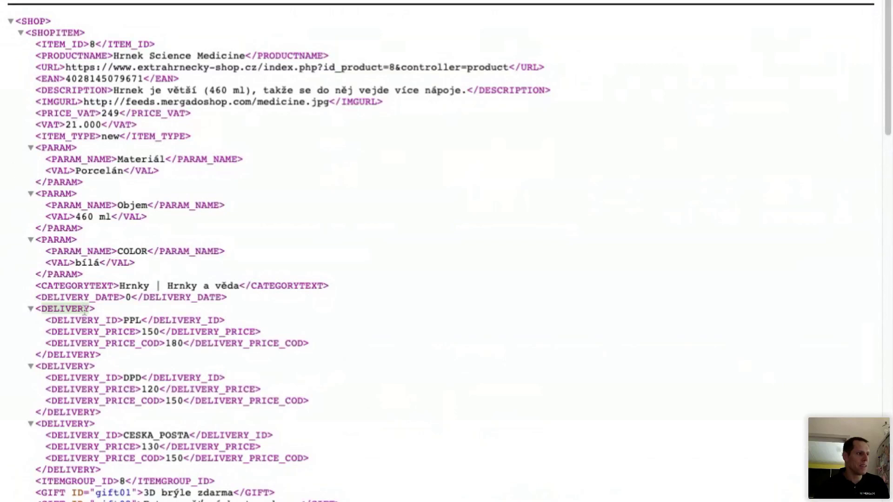
- Examine the first product's DELIVERY elements, especially CESKA_POSTA, and compare them with the supported DELIVERY_ID carriers in the Slovak feed specification
triple_click(83, 309)
key("shift+Down")
key("shift+Down")
key("shift+Down")
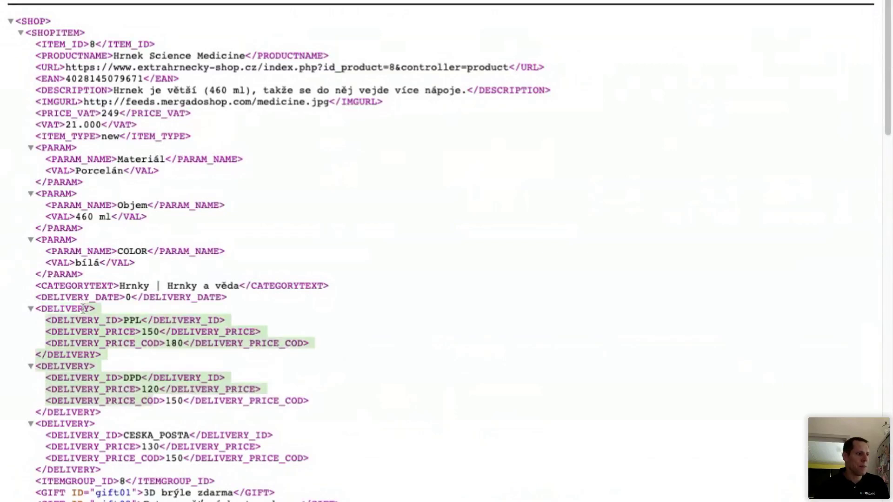
double_click(156, 434)
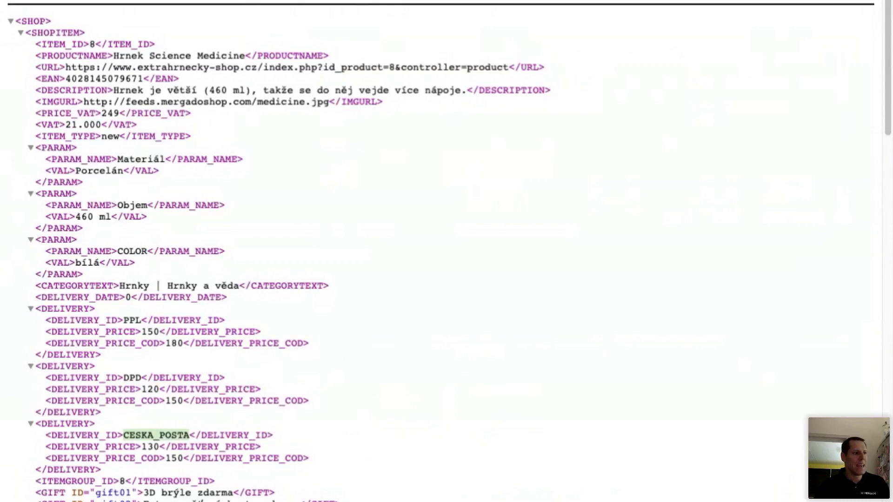
triple_click(84, 434)
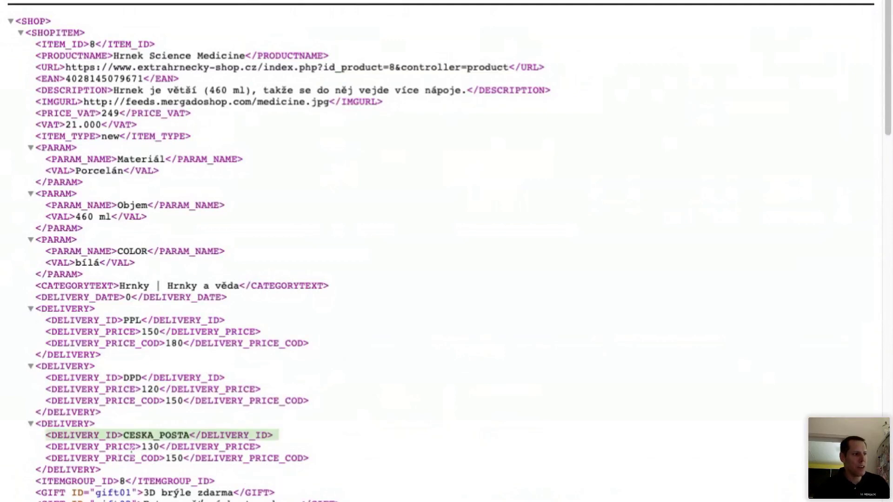
left_click(124, 436)
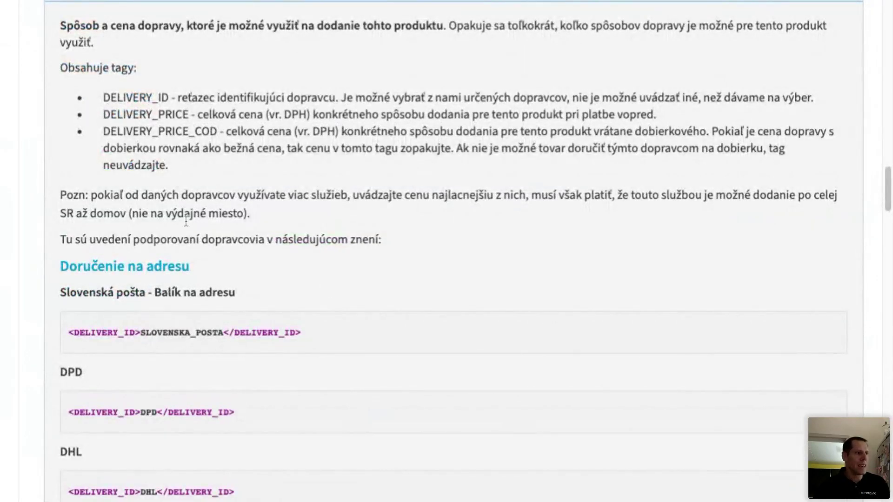
double_click(144, 333)
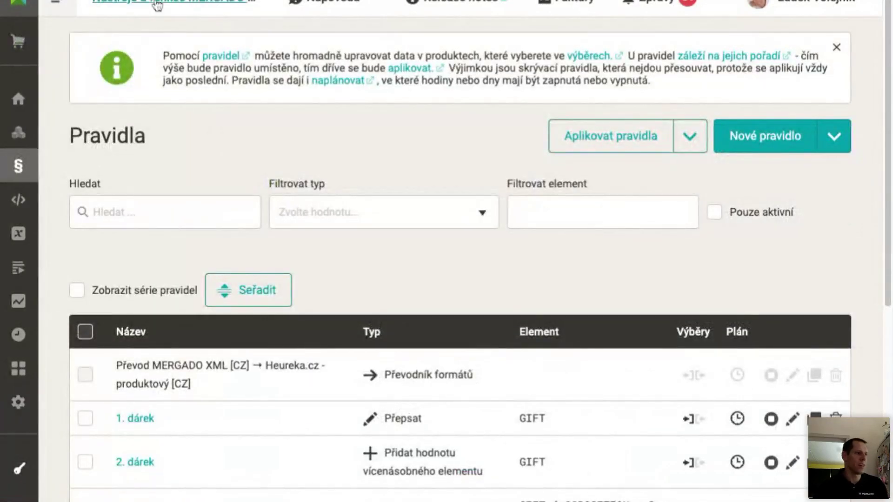
- Open the M2 [SK] project from the e-shop's export list and start a new rule of type Nastavení ceny dopravy
left_click(157, 5)
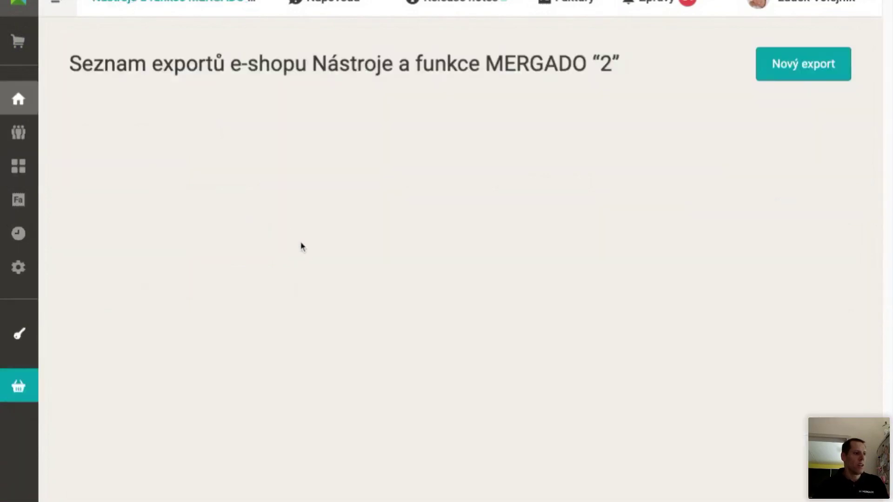
scroll(294, 391, "down", 5)
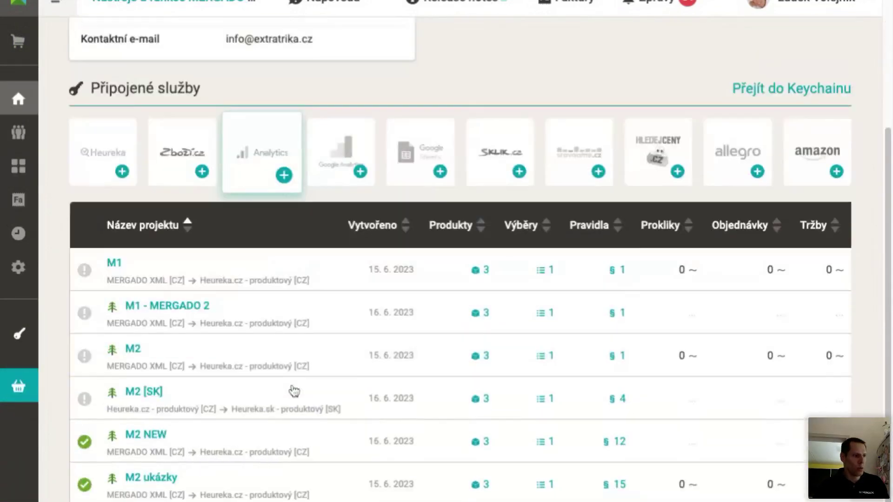
left_click(137, 395)
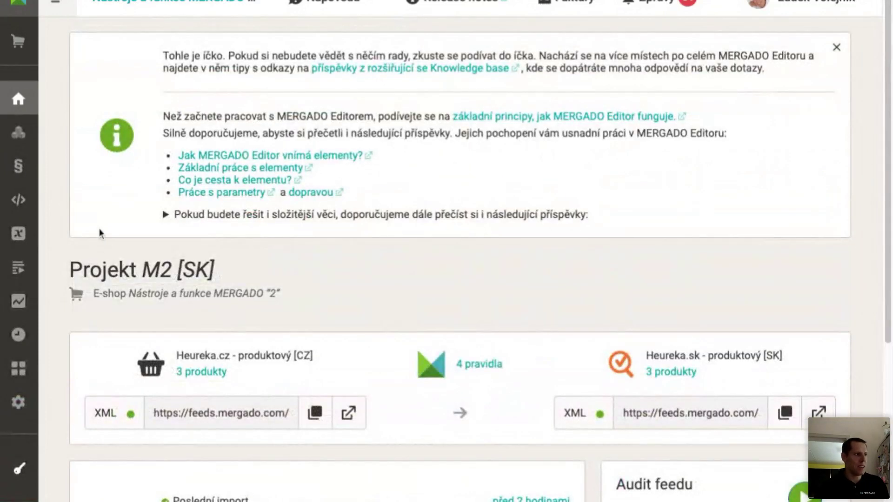
mouse_move(22, 207)
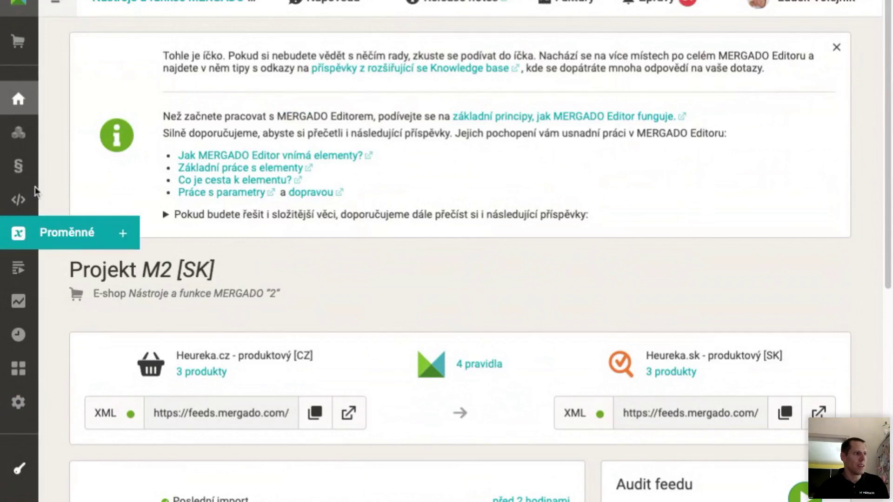
mouse_move(19, 166)
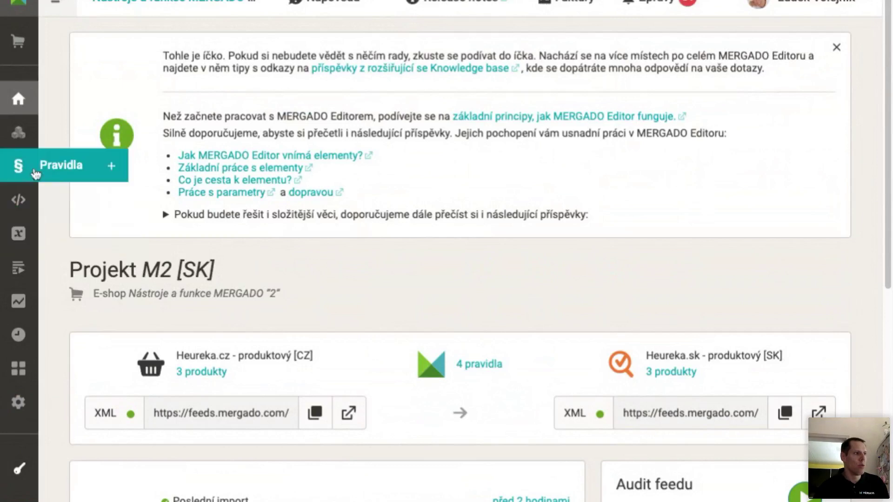
left_click(111, 168)
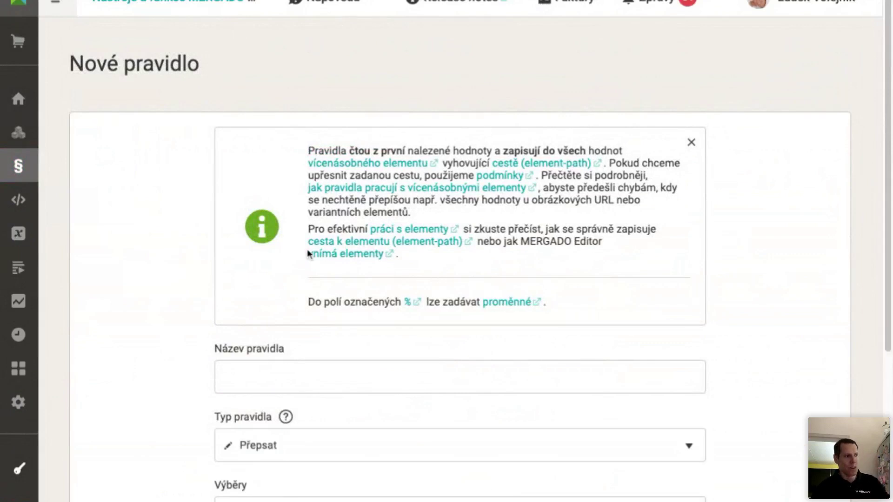
left_click(428, 434)
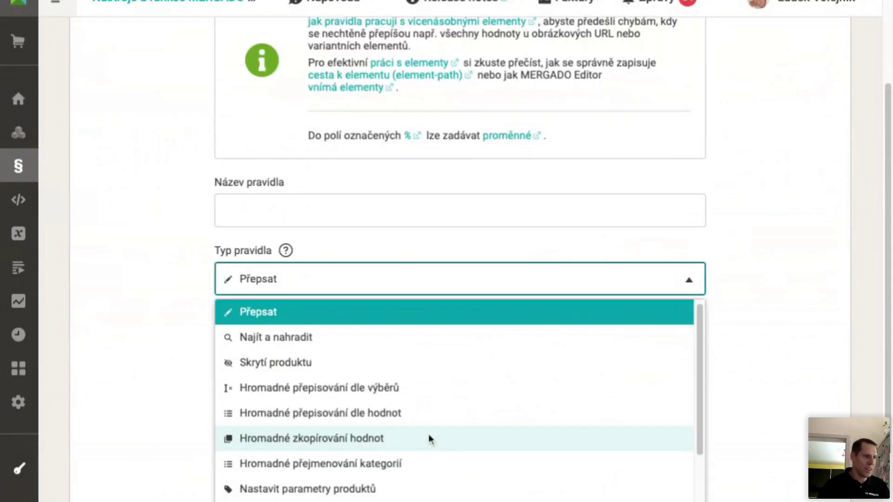
left_click(393, 501)
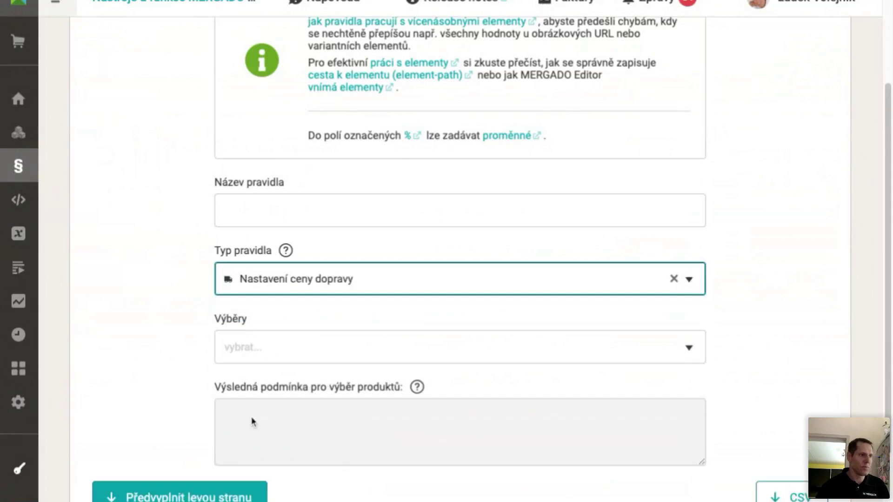
scroll(179, 403, "down", 4)
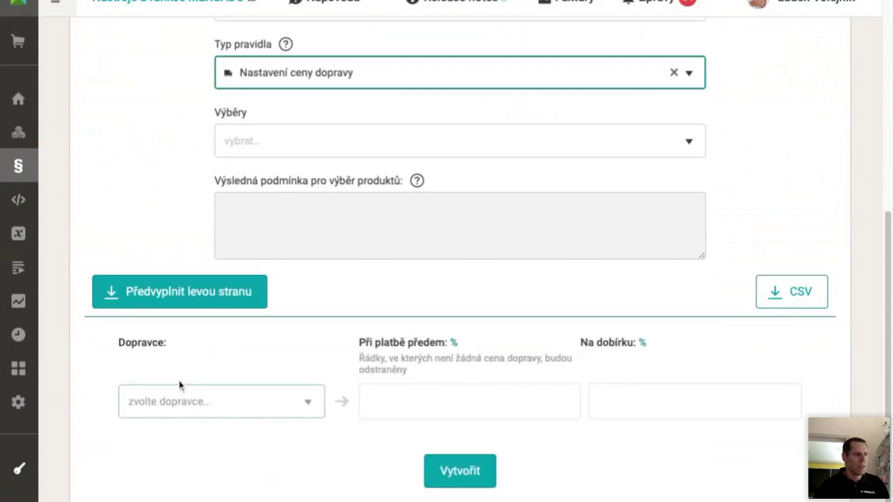
- Look through the carriers offered for the new shipping price rule to check for the Czech postal carrier
left_click(191, 403)
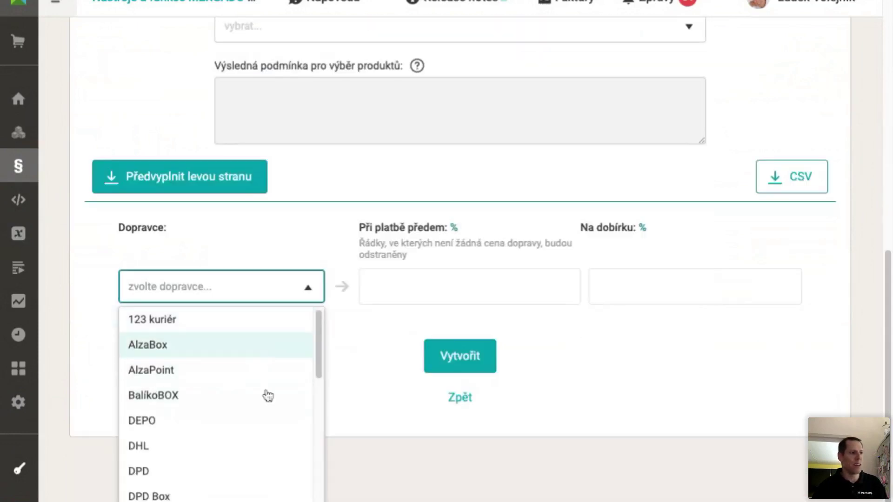
scroll(265, 395, "down", 10)
left_click(262, 393)
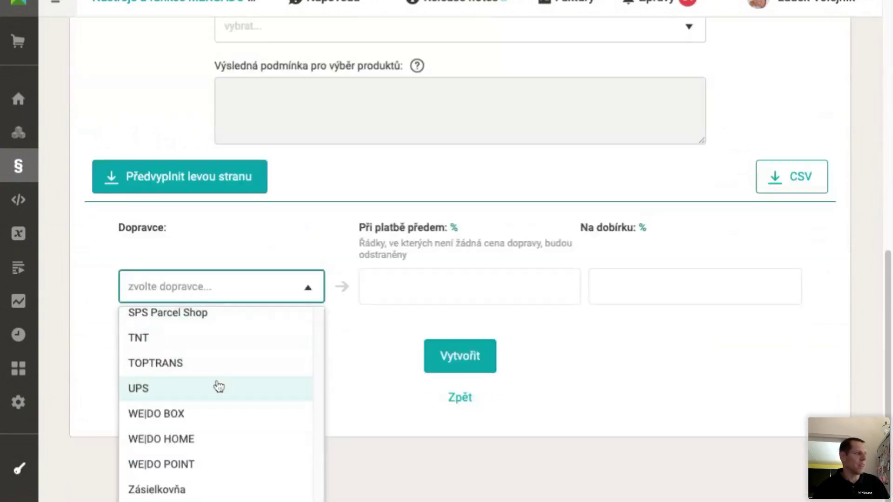
scroll(219, 386, "up", 3)
scroll(218, 386, "up", 6)
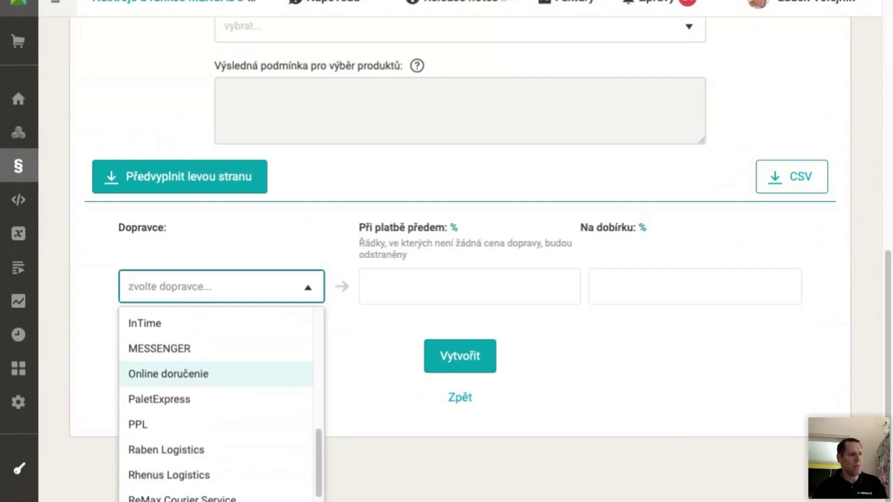
scroll(216, 386, "up", 8)
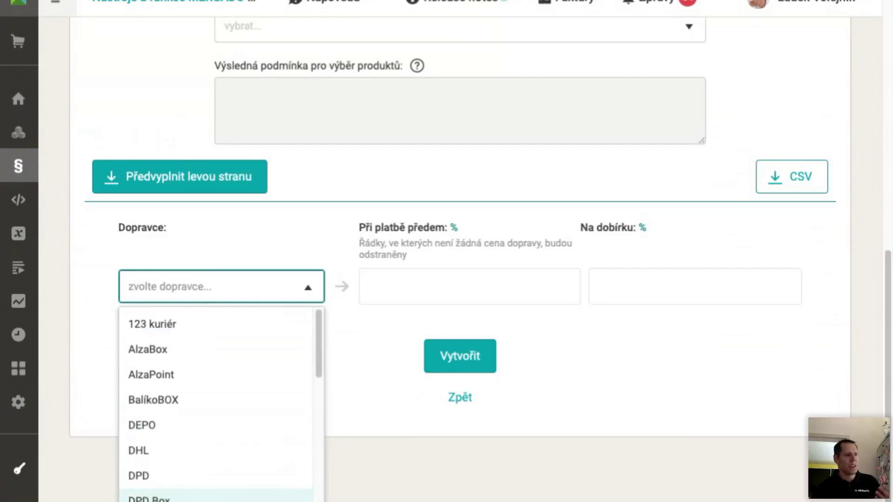
scroll(216, 386, "up", 3)
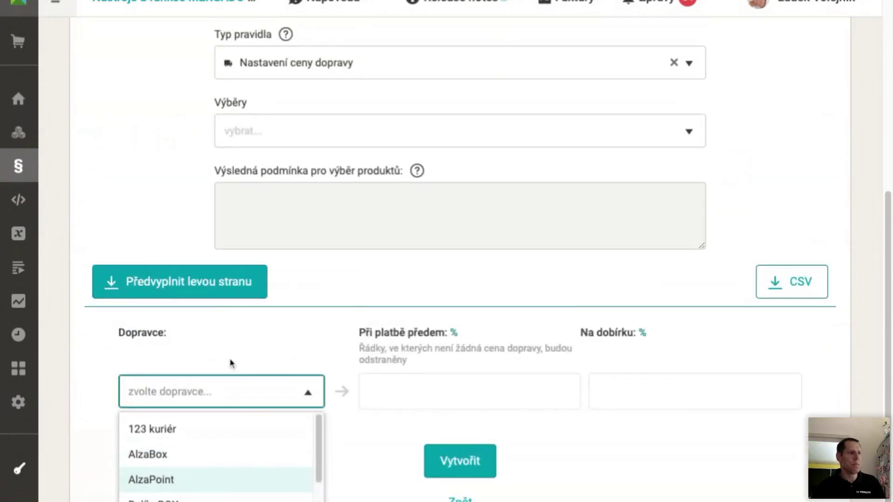
left_click(230, 363)
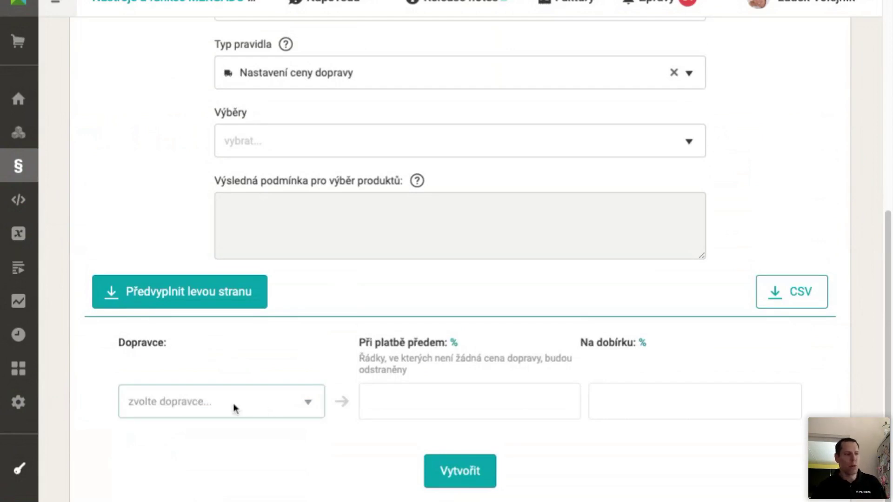
left_click(205, 403)
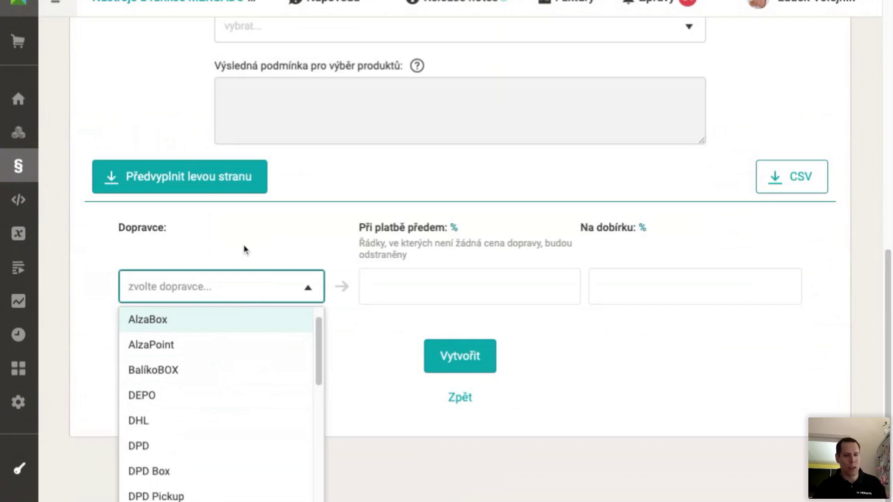
scroll(244, 249, "up", 2)
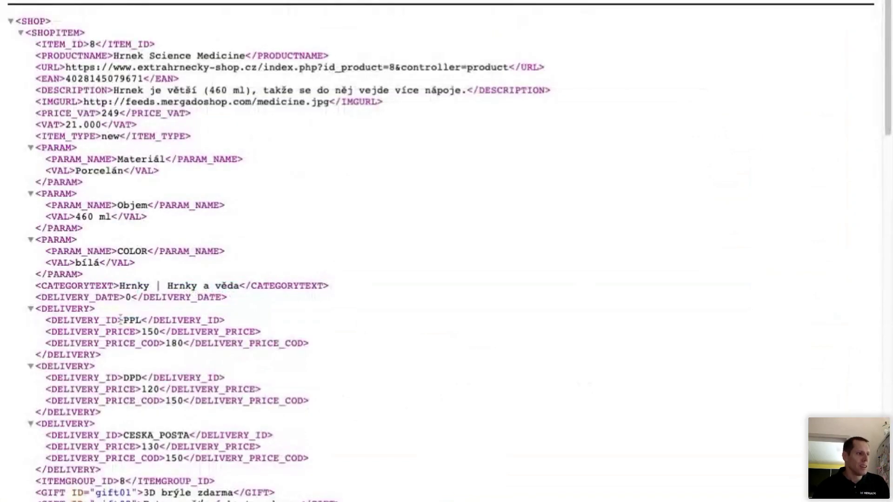
- Return to the input XML feed and examine the carrier IDs and prices in the PPL and CESKA_POSTA DELIVERY elements
left_click_drag(123, 320, 144, 321)
left_click(144, 321)
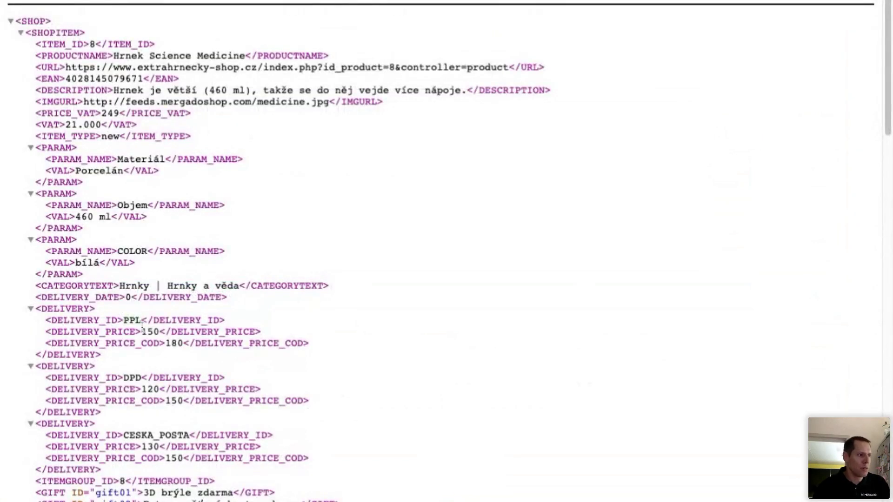
double_click(166, 343)
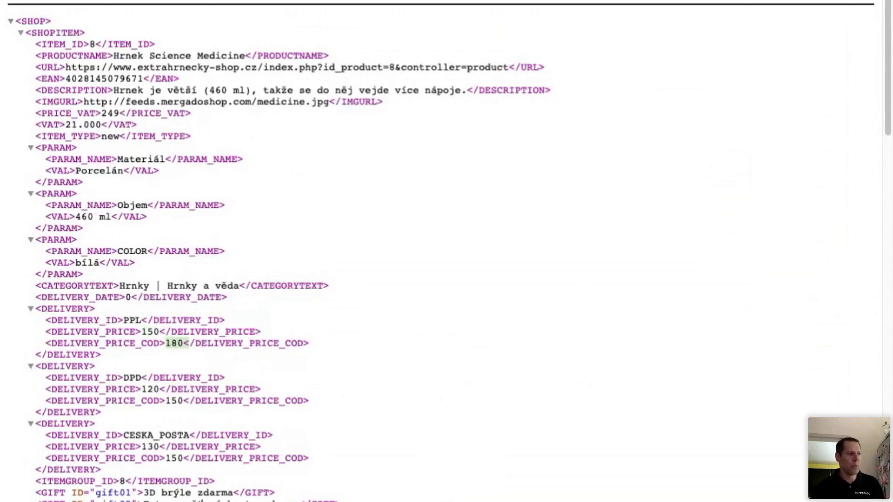
left_click_drag(95, 320, 96, 367)
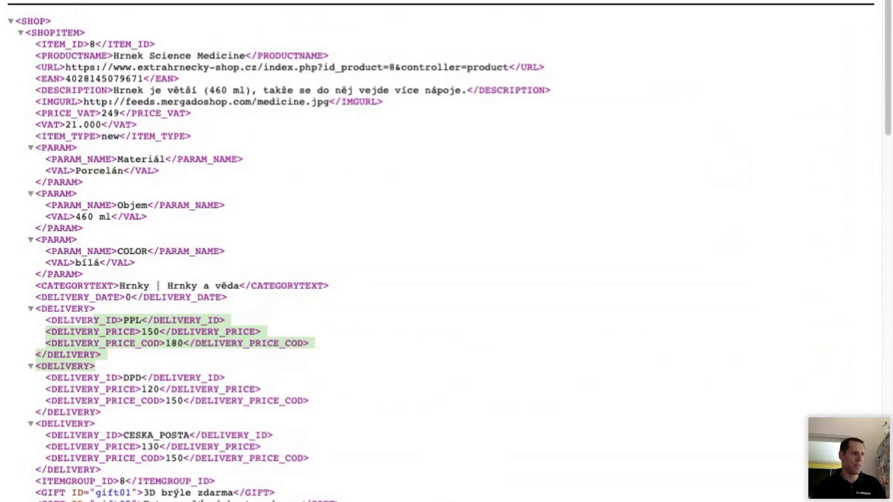
left_click(167, 460)
left_click_drag(141, 446, 166, 458)
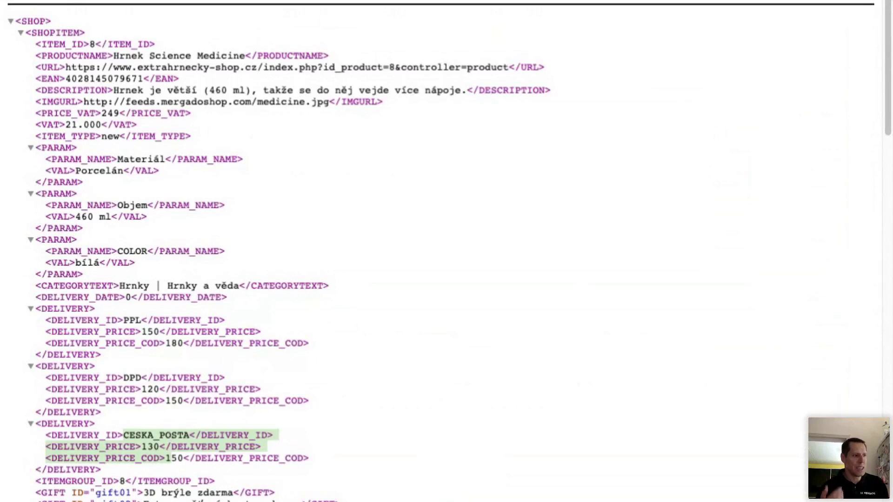
left_click(158, 436)
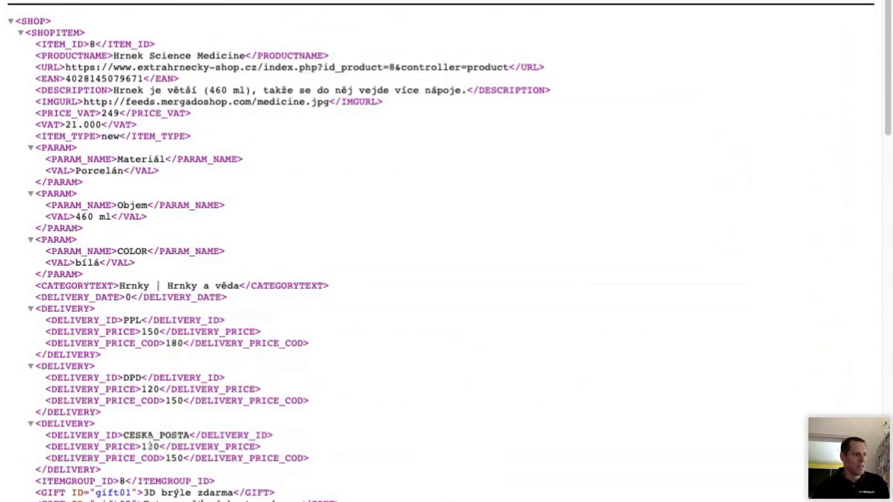
left_click_drag(132, 435, 165, 436)
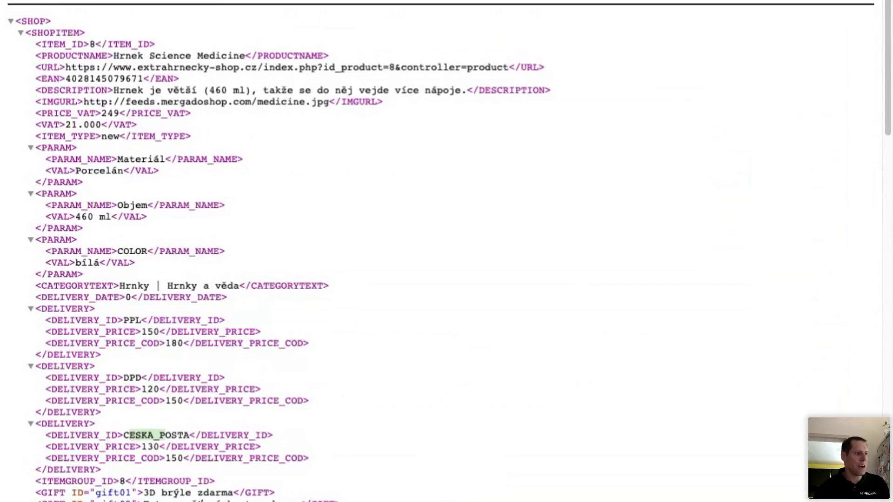
double_click(149, 446)
double_click(174, 458)
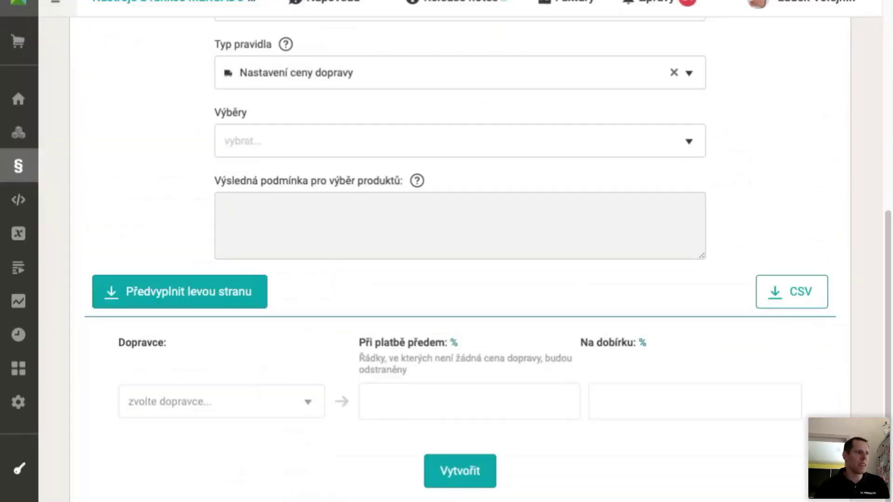
- Open the rule Odstranění dopravce CESKA_POSTA (1/3): DELIVERY_PRICE and copy the { DELIVERY_ID = "CESKA_POSTA" } condition from its element path
mouse_move(20, 172)
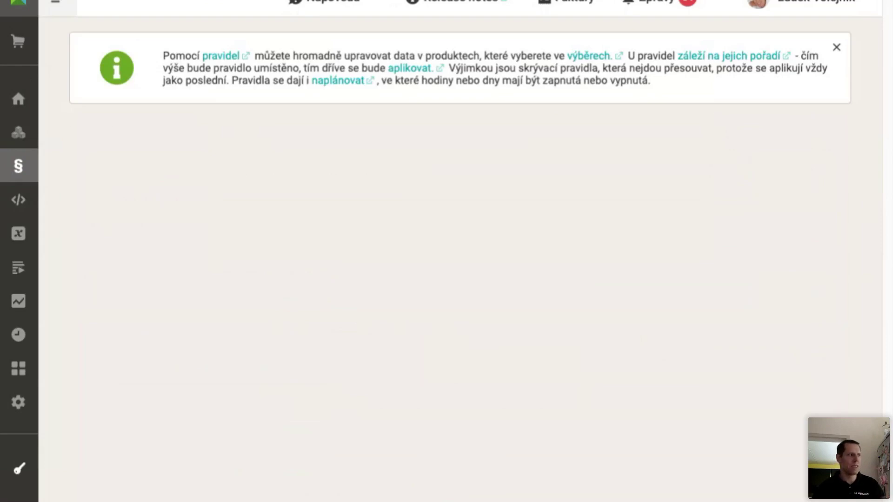
scroll(513, 330, "down", 3)
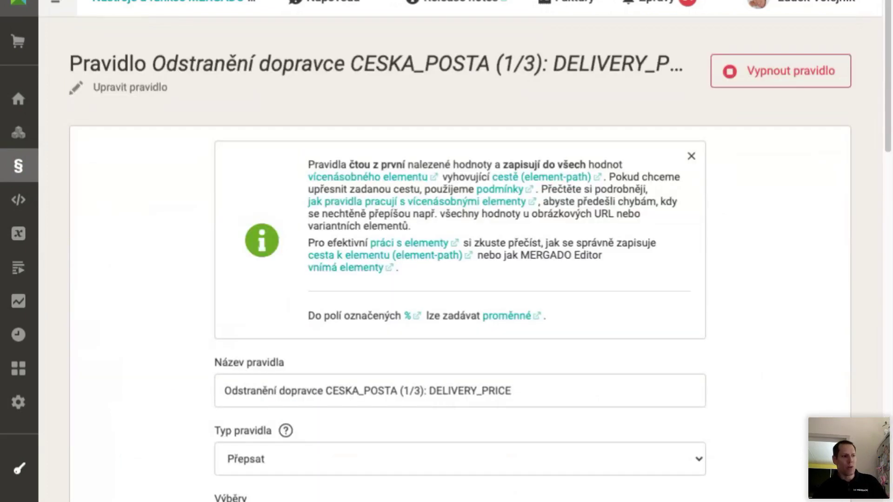
left_click(235, 401)
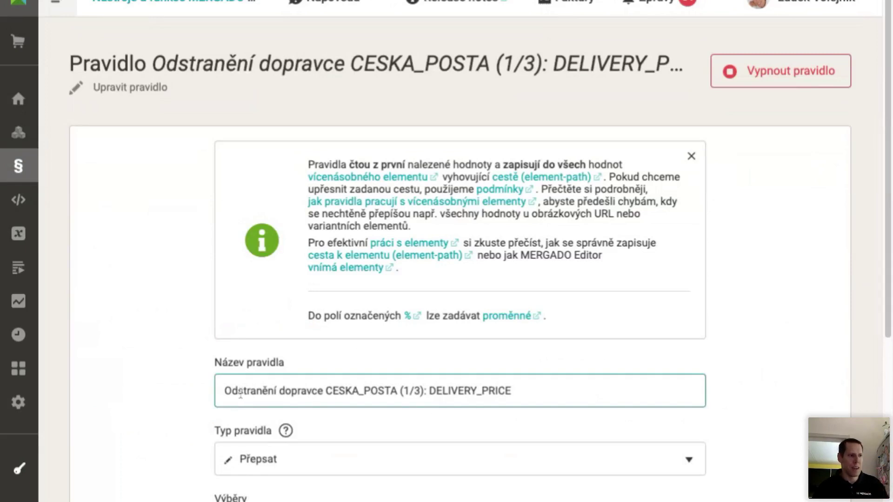
scroll(237, 397, "down", 4)
scroll(241, 393, "down", 2)
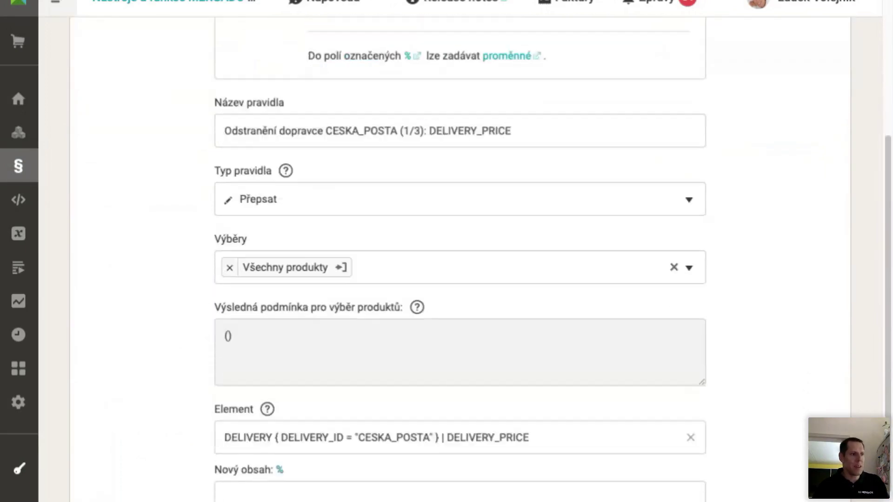
left_click(241, 396)
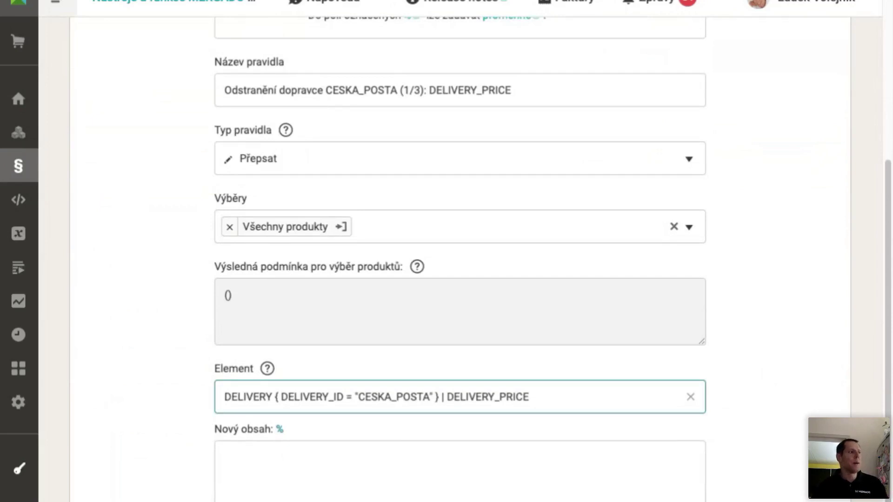
left_click_drag(276, 398, 438, 398)
key("ctrl+c")
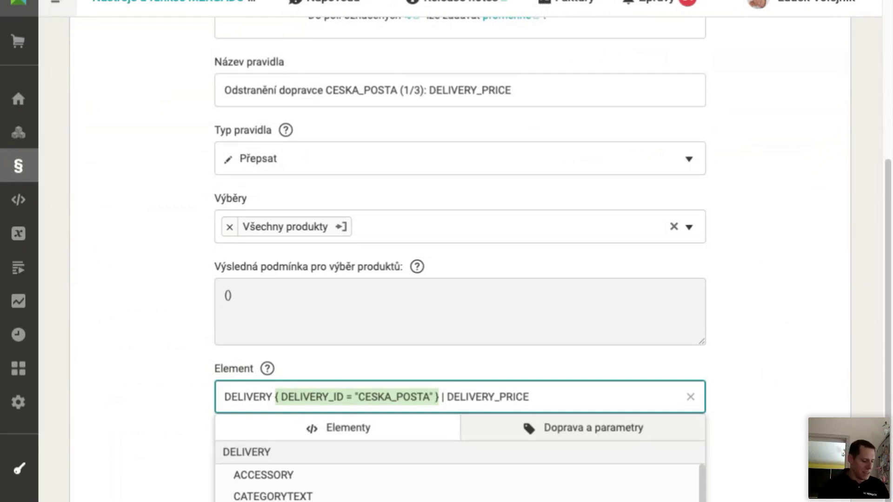
- Remove the { DELIVERY_ID = "CESKA_POSTA" } condition from the DELIVERY | DELIVERY_PRICE element path and paste it back in after DELIVERY
key("BackSpace")
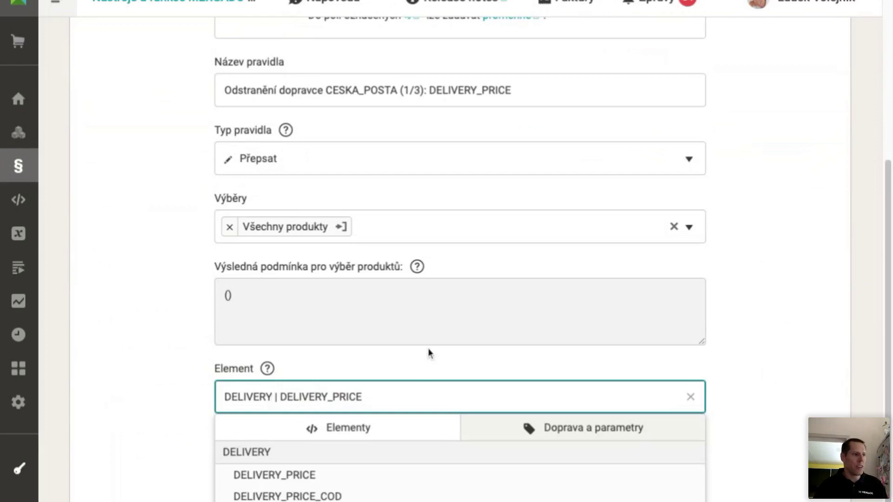
double_click(233, 393)
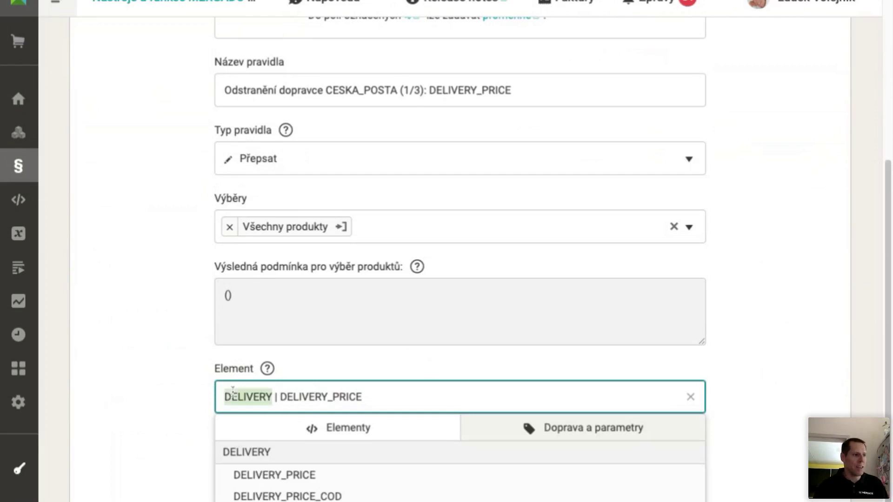
left_click(274, 404)
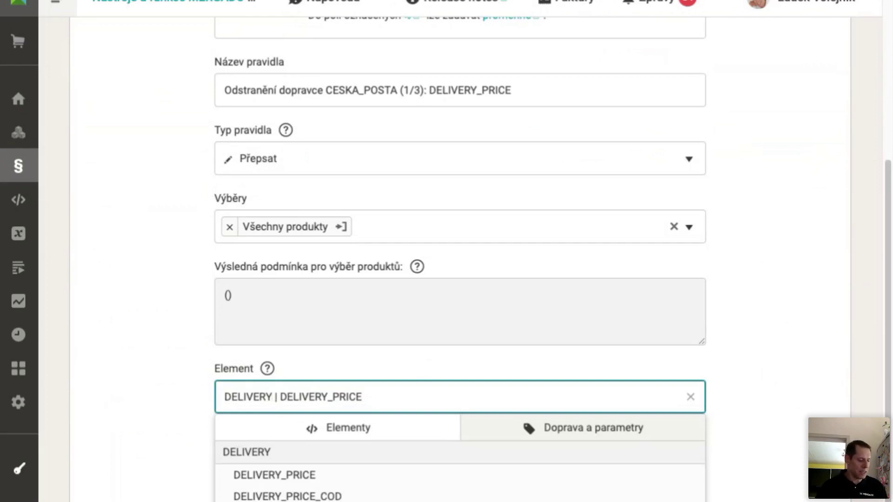
key("ctrl+v")
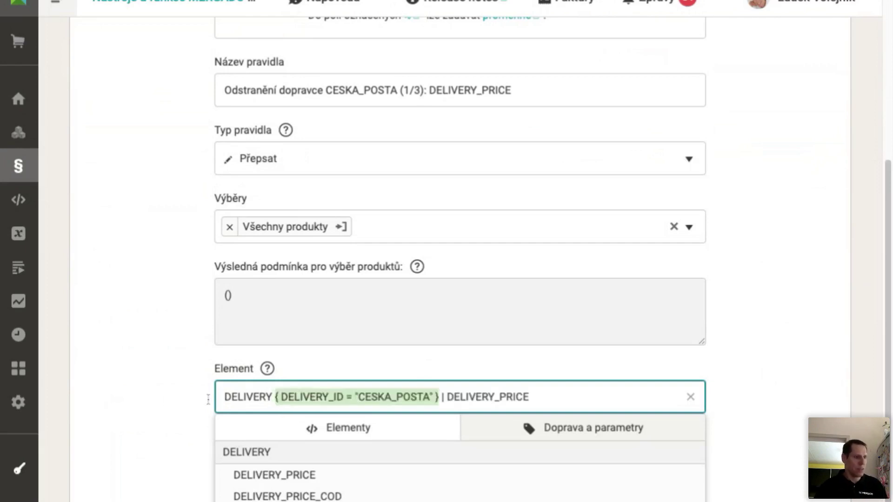
left_click(165, 395)
left_click(295, 467)
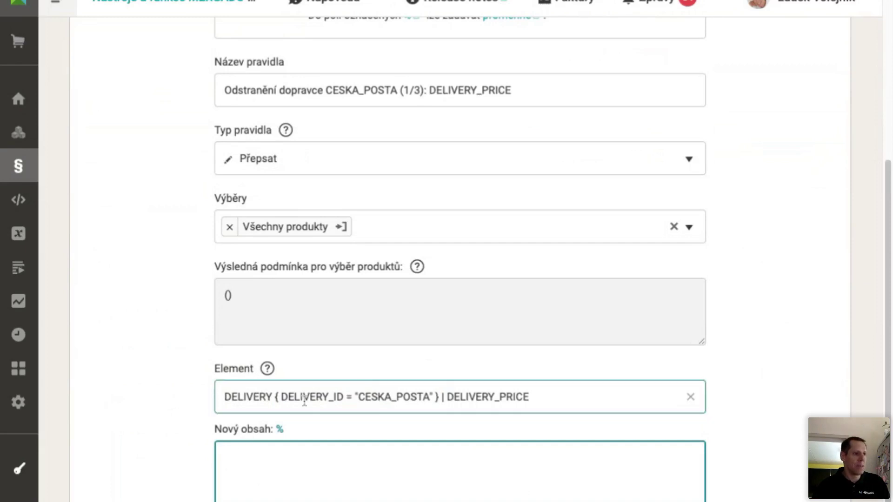
- Compare the DELIVERY_ID condition in the element path with the CESKA_POSTA DELIVERY element in the input XML feed
left_click_drag(282, 398, 344, 398)
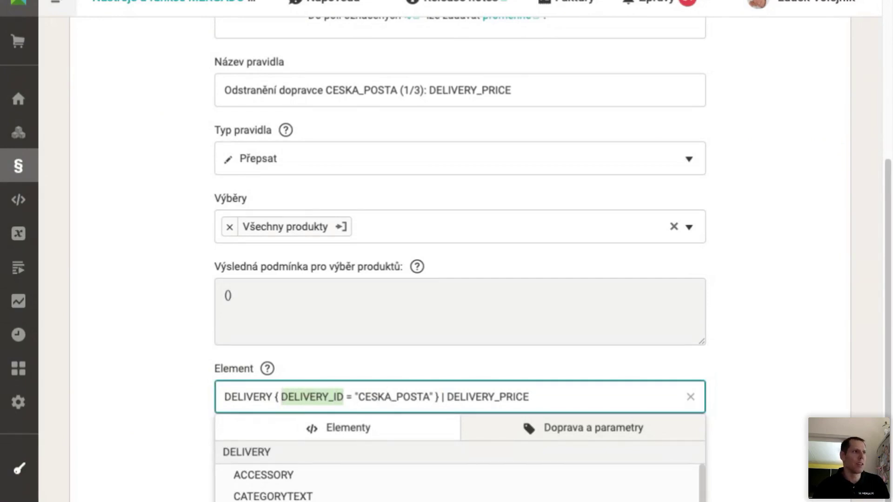
key("ctrl+Tab")
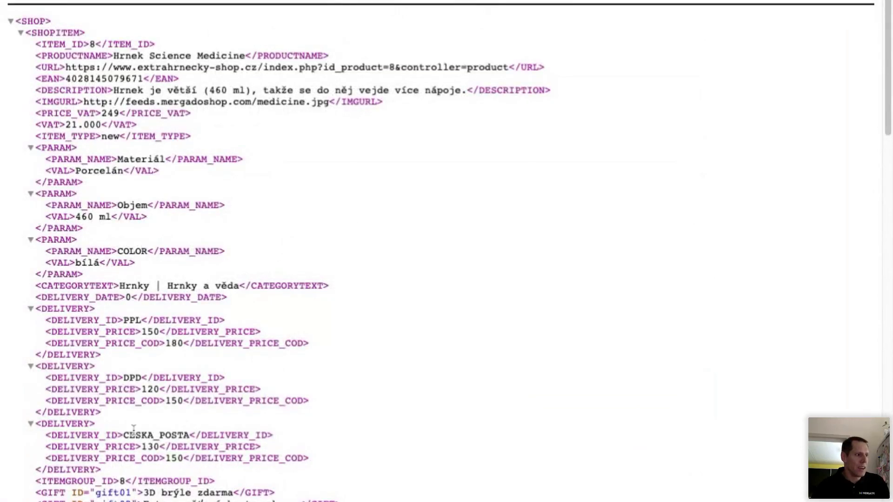
left_click_drag(89, 435, 153, 435)
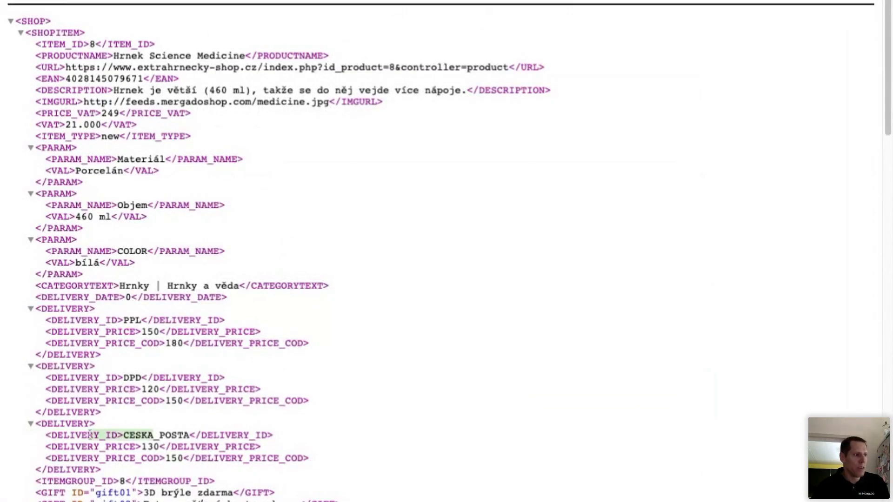
left_click(77, 430)
double_click(75, 423)
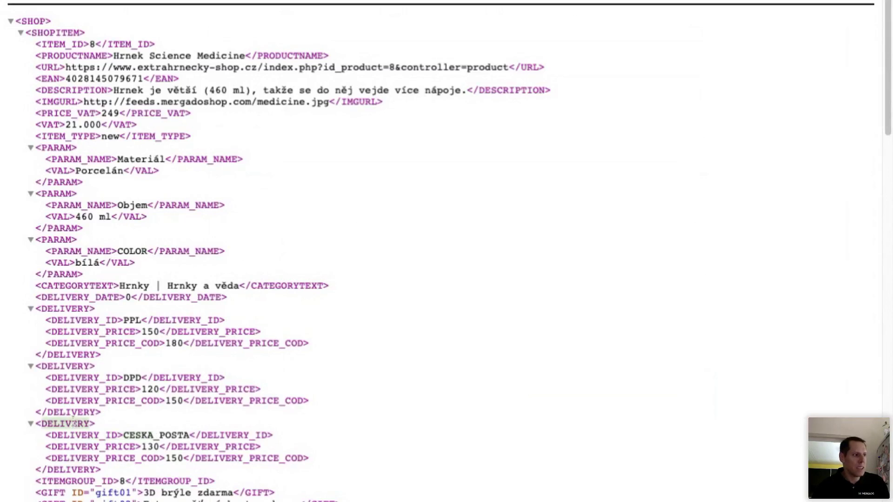
left_click(74, 424)
double_click(63, 424)
left_click_drag(63, 423, 38, 469)
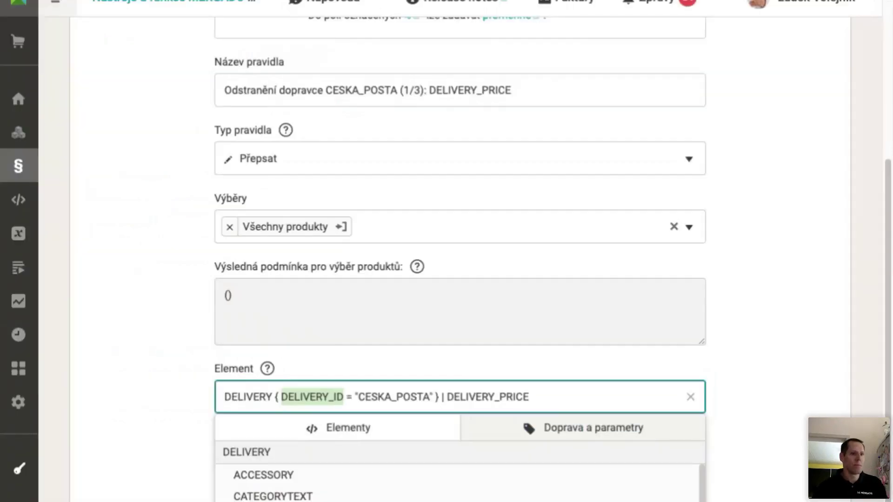
- Return to the first CESKA_POSTA removal rule and examine the DELIVERY_PRICE target and the new content
left_click(712, 417)
left_click(532, 398)
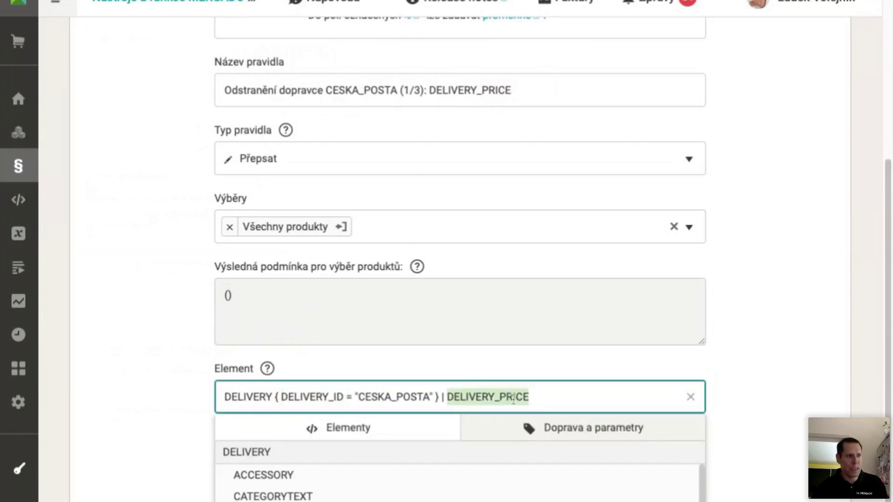
left_click(723, 409)
scroll(749, 411, "down", 2)
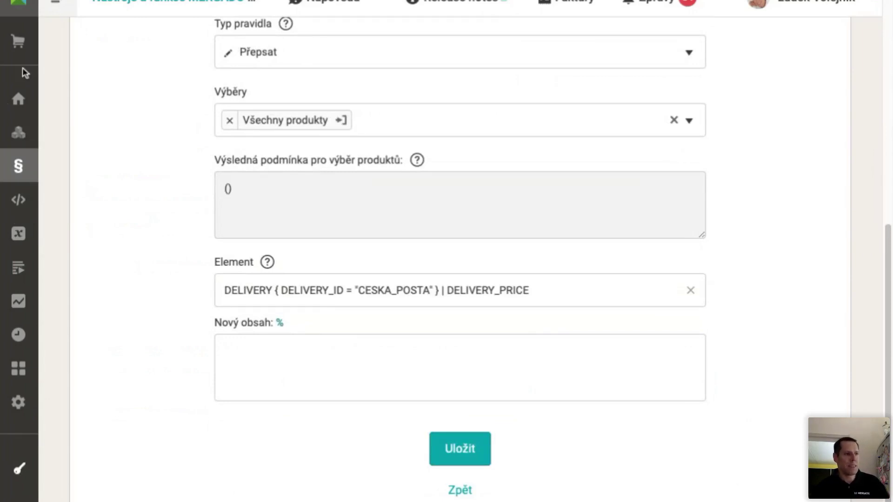
- Open the second CESKA_POSTA removal rule and examine the DELIVERY_PRICE_COD target in its element path
scroll(24, 72, "up", 9)
left_click(398, 390)
scroll(766, 426, "down", 9)
left_click(316, 270)
left_click(432, 291)
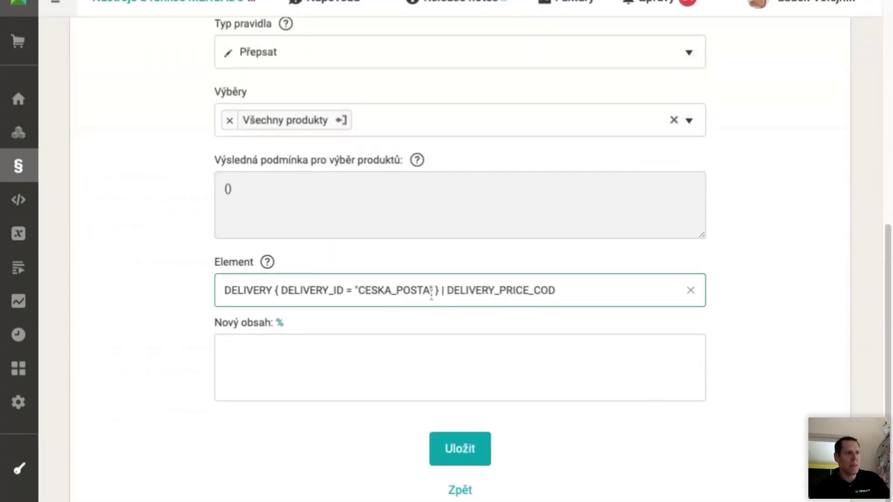
double_click(531, 291)
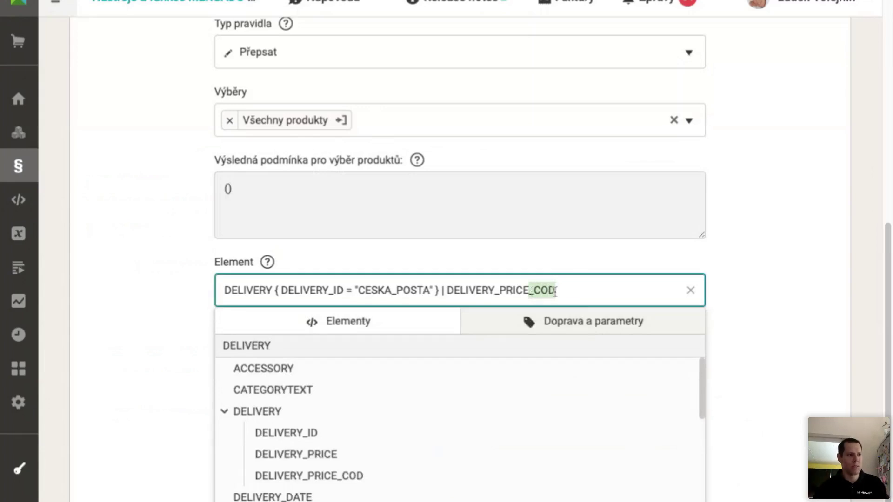
left_click(746, 333)
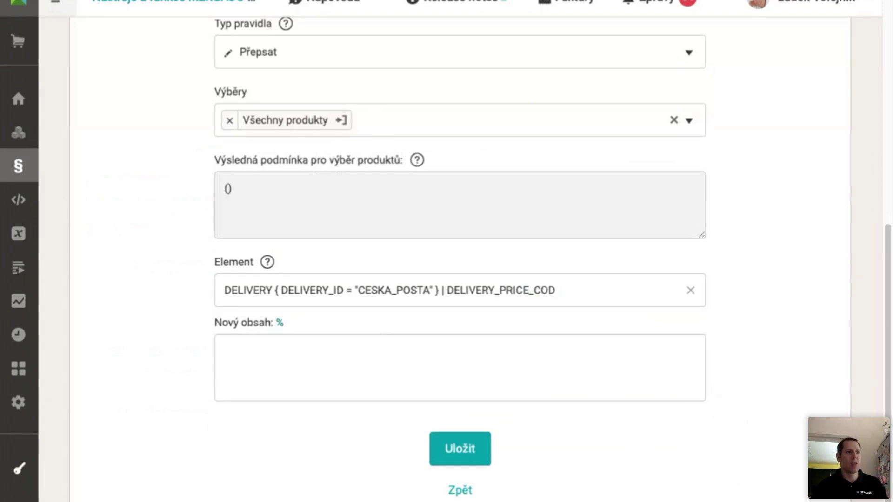
- Open the rule Odstranění dopravce CESKA_POSTA (3/3): DELIVERY_ID and examine its element path and new content
scroll(461, 251, "up", 9)
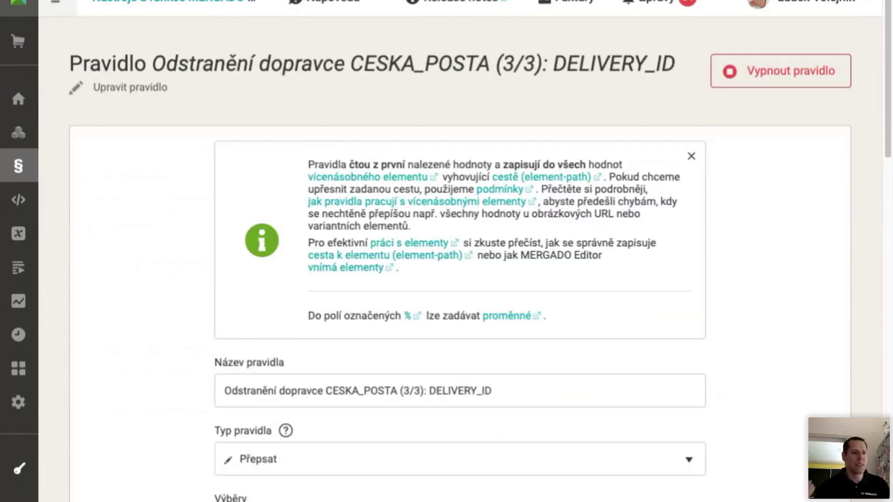
scroll(738, 423, "down", 6)
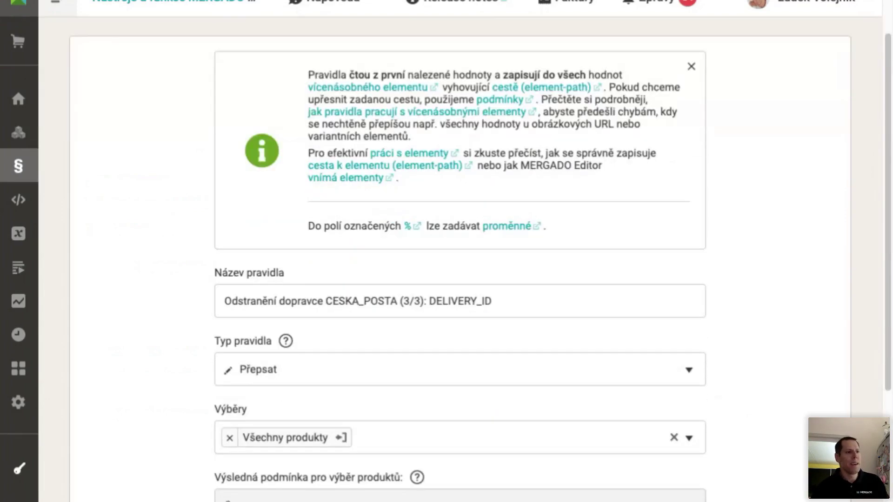
scroll(131, 334, "down", 2)
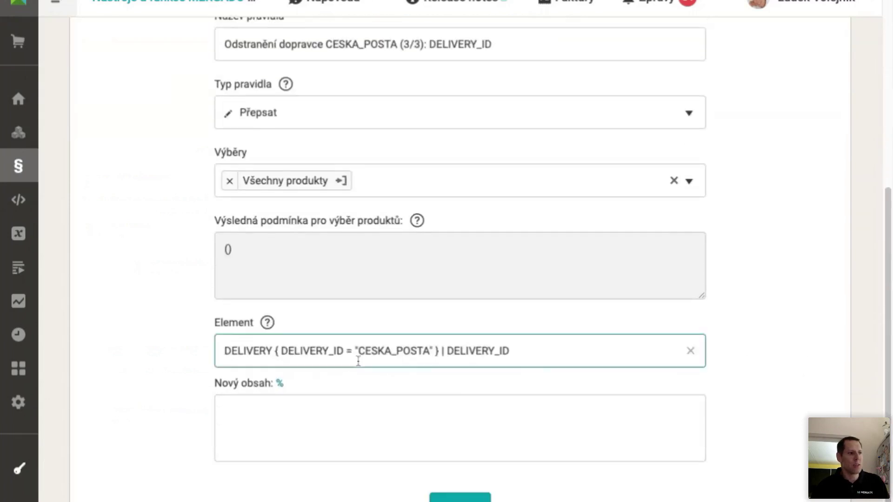
left_click(347, 417)
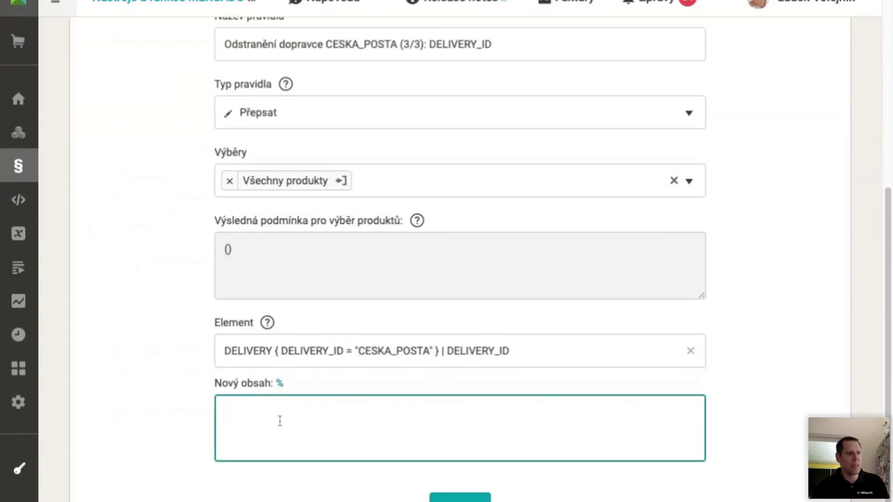
left_click(474, 343)
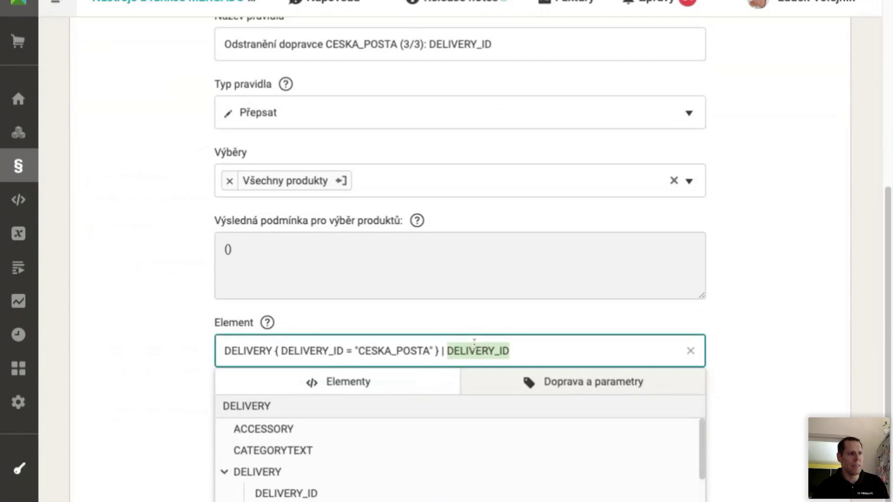
- Copy the { DELIVERY_ID = "CESKA_POSTA" } condition from the element path of the third removal rule
left_click(272, 351)
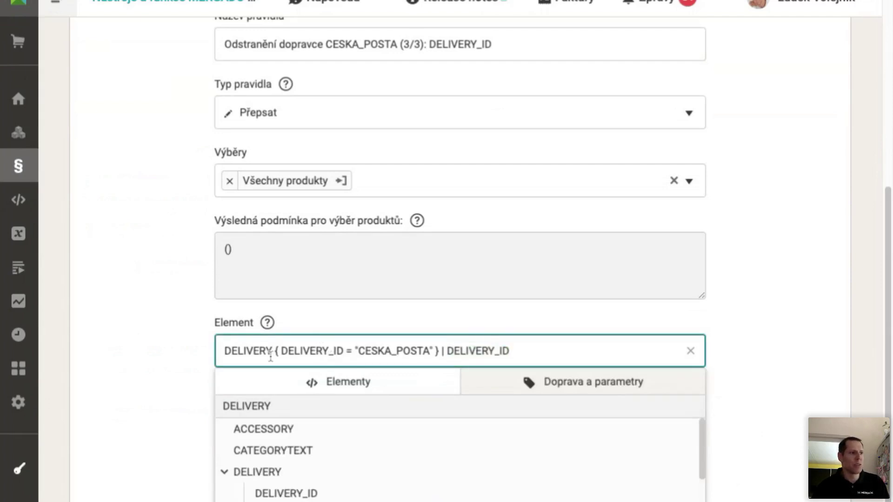
key("shift+Right")
key("shift+Right")
key("shift+Right")
key("shift+Right")
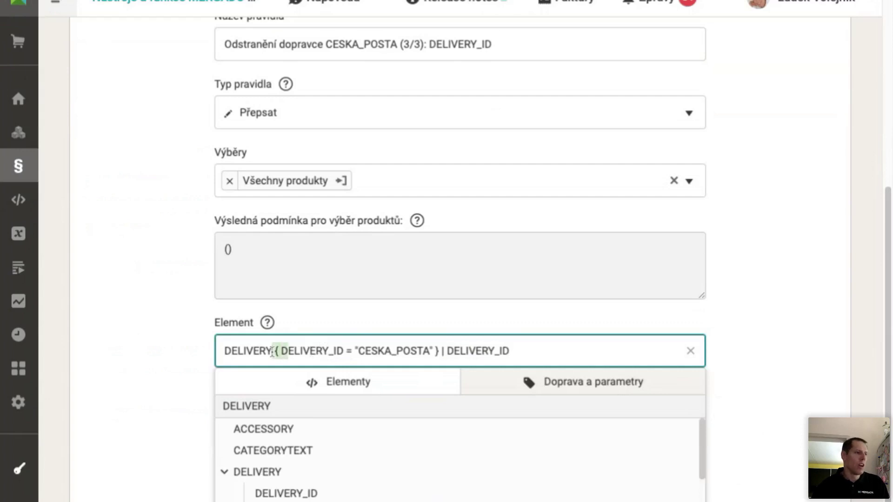
key("Right")
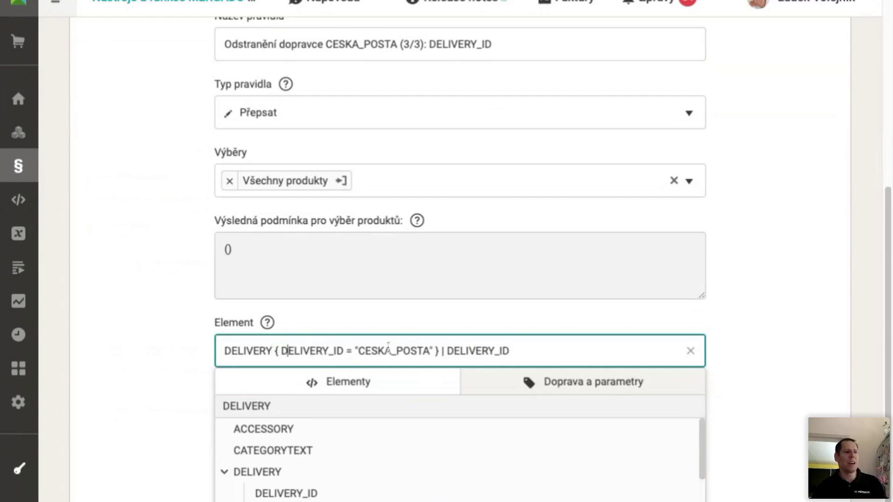
double_click(379, 356)
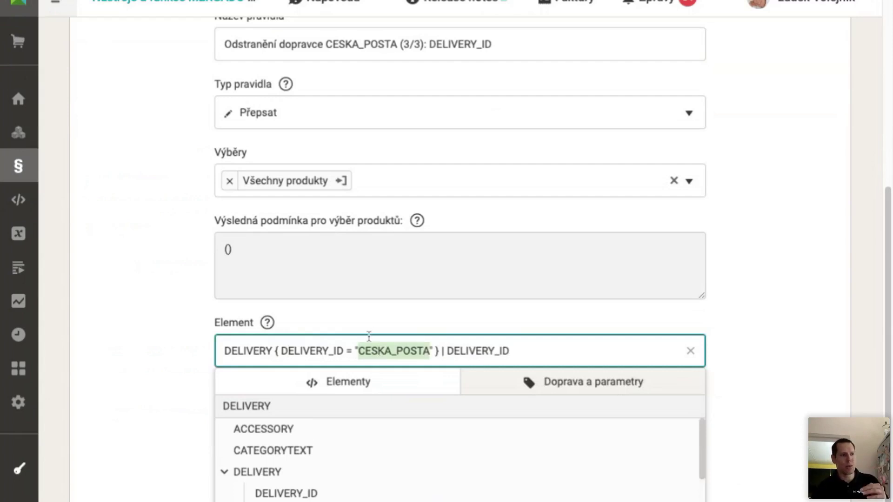
key("Home")
left_click_drag(295, 351, 438, 352)
key("ctrl+c")
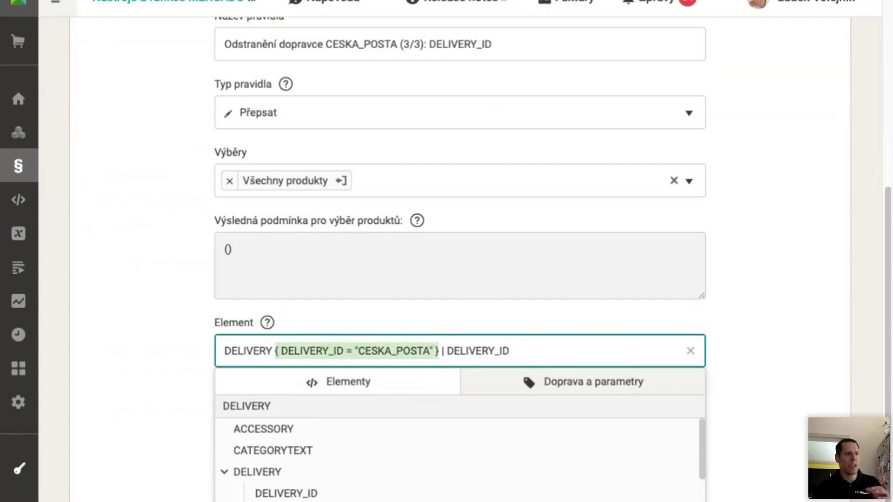
- Compare the DELIVERY and DELIVERY_ID parts of the element path with the CESKA_POSTA entry in the XML feed
double_click(243, 352)
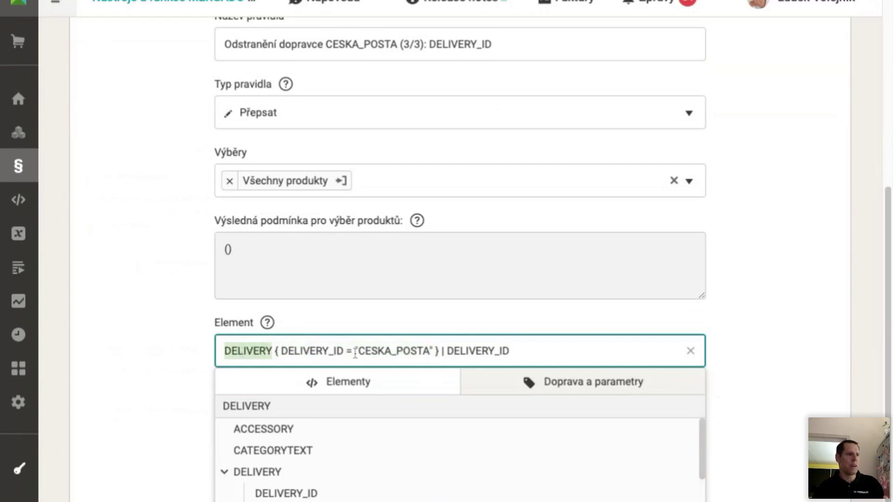
double_click(454, 352)
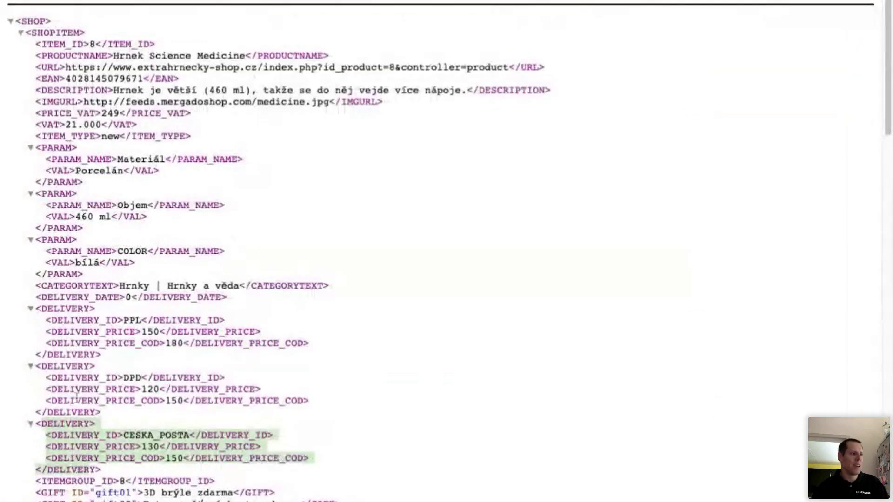
double_click(80, 435)
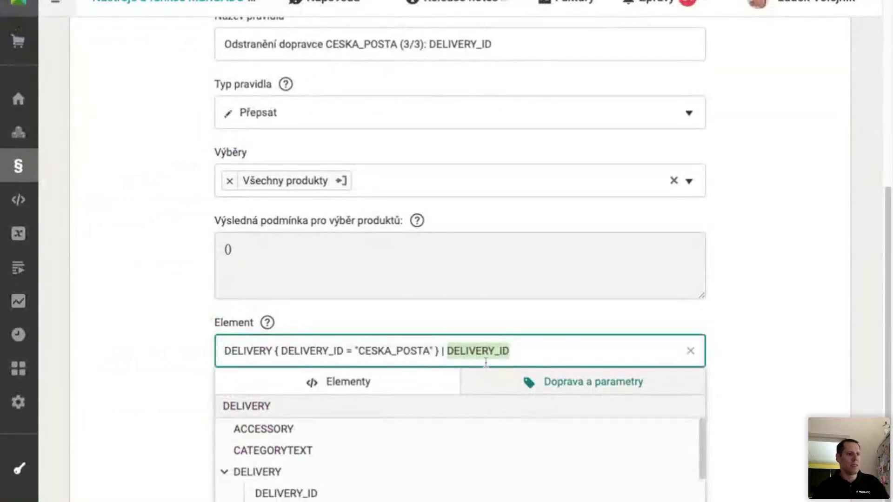
left_click(763, 337)
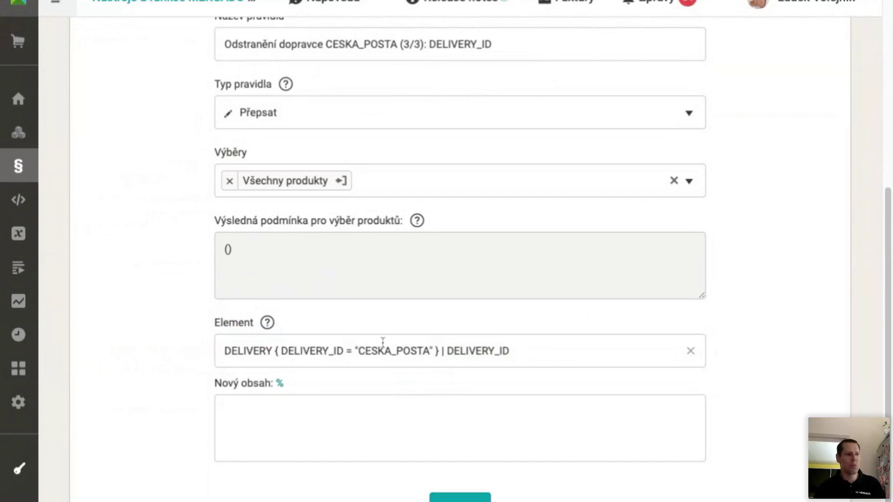
- Delete the CESKA_POSTA condition from the third rule's element path so it reads DELIVERY | DELIVERY_ID
left_click(429, 353)
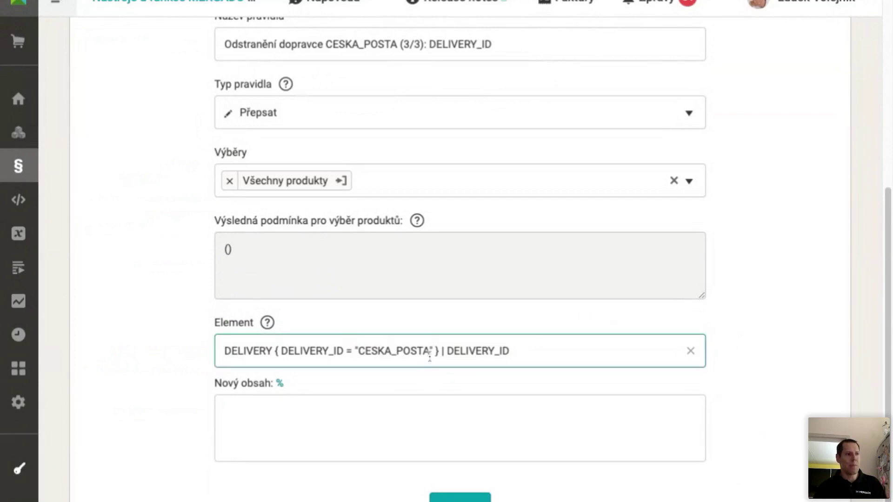
left_click(276, 350)
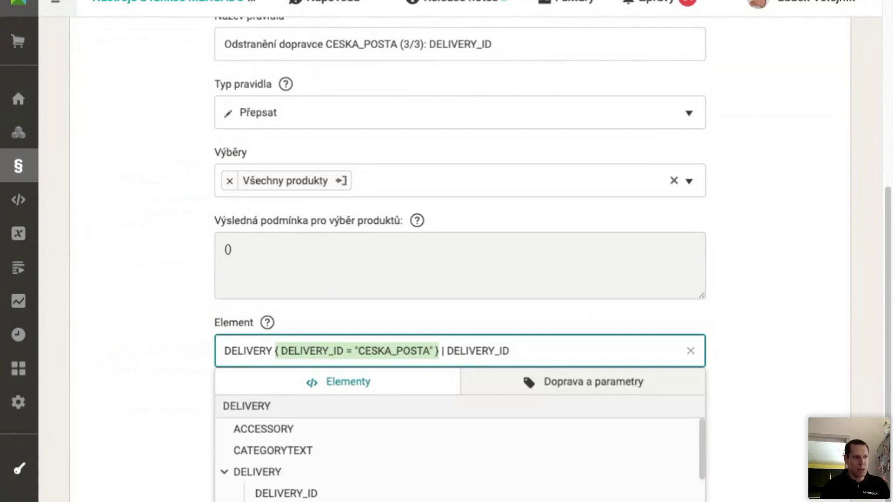
key("BackSpace")
key("BackSpace")
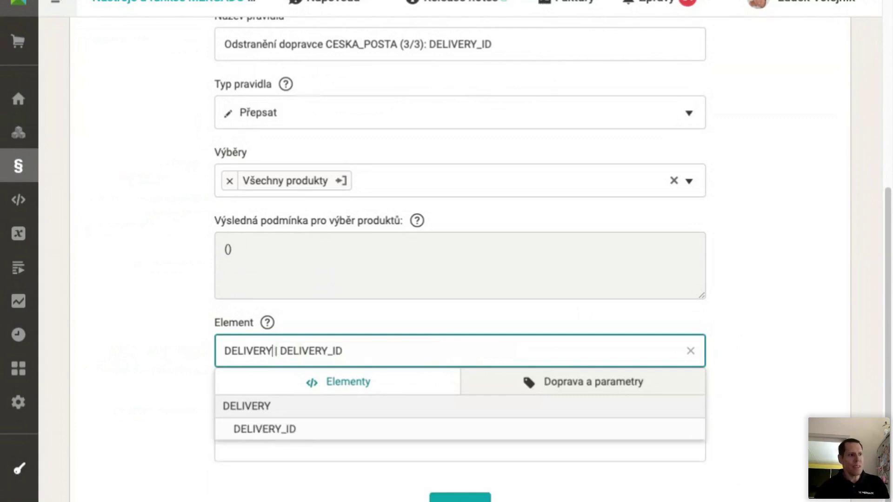
- Check in the XML feed which carriers' DELIVERY_ID values, such as PPL and DPD, the unconditioned element path covers
double_click(312, 351)
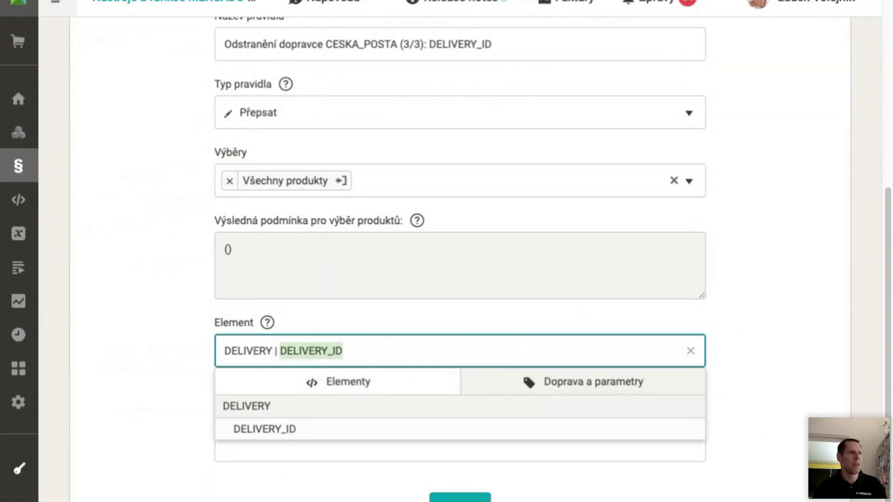
key("alt+Tab")
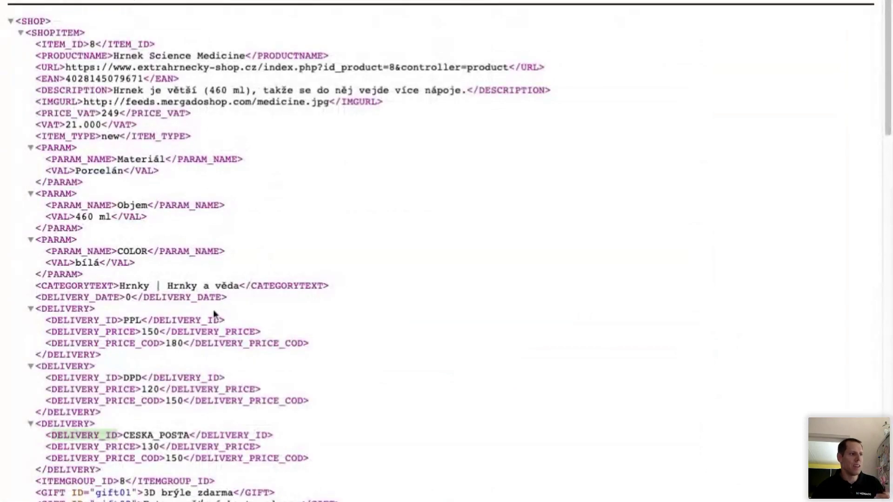
double_click(132, 320)
left_click(144, 377)
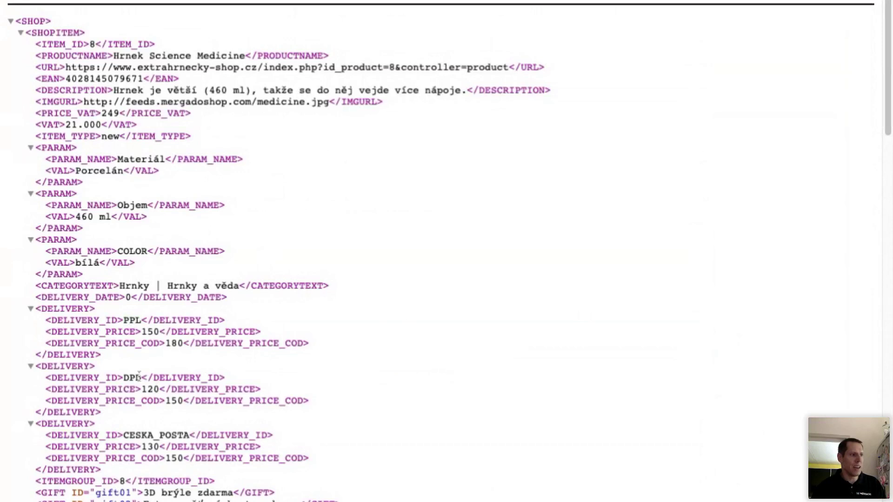
- Paste the { DELIVERY_ID = "CESKA_POSTA" } condition back after DELIVERY in the third removal rule's element path
double_click(164, 435)
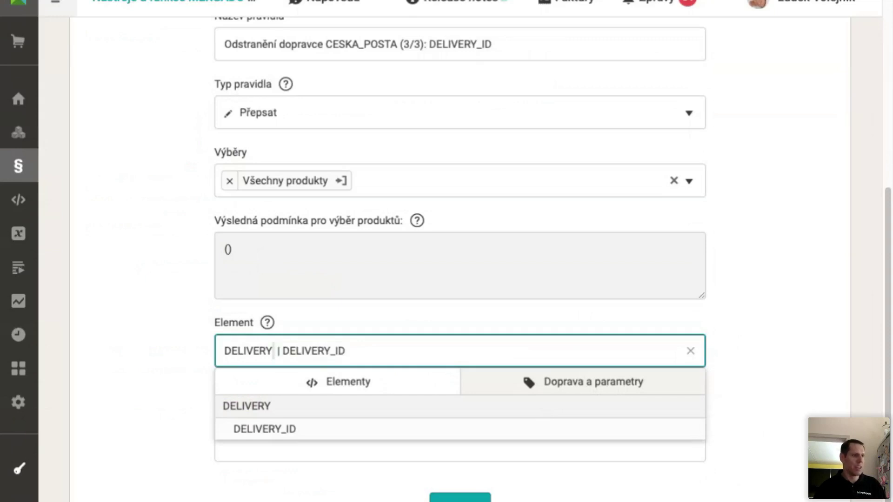
key("ctrl+v")
left_click(789, 374)
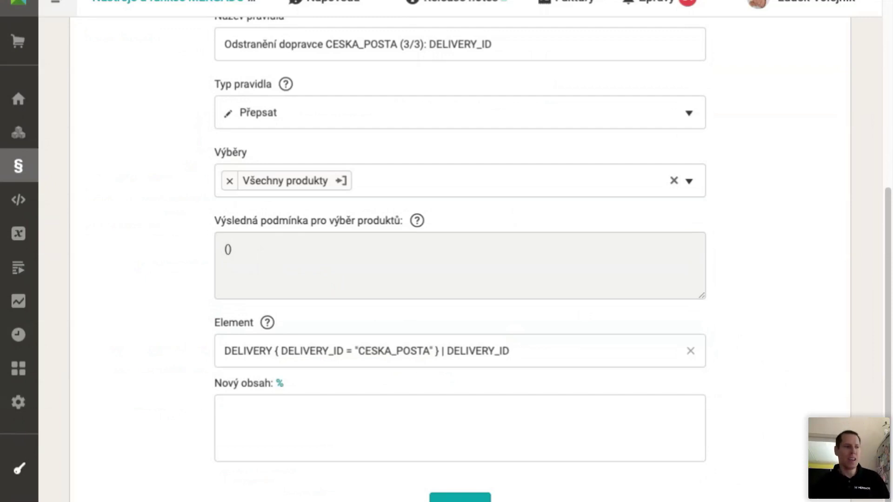
- From the export list, open the M2 ukázky rules and the rule that adds "Extra" to gifts from the 2nd position onward
mouse_move(19, 165)
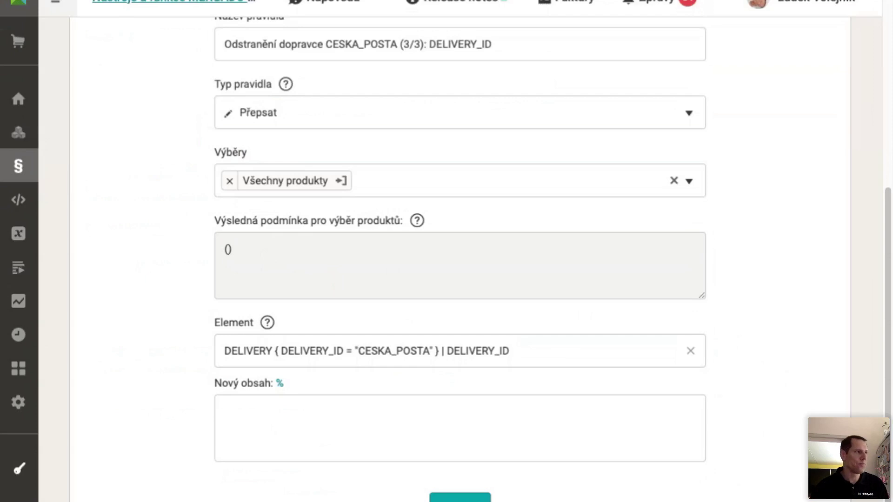
left_click(36, 84)
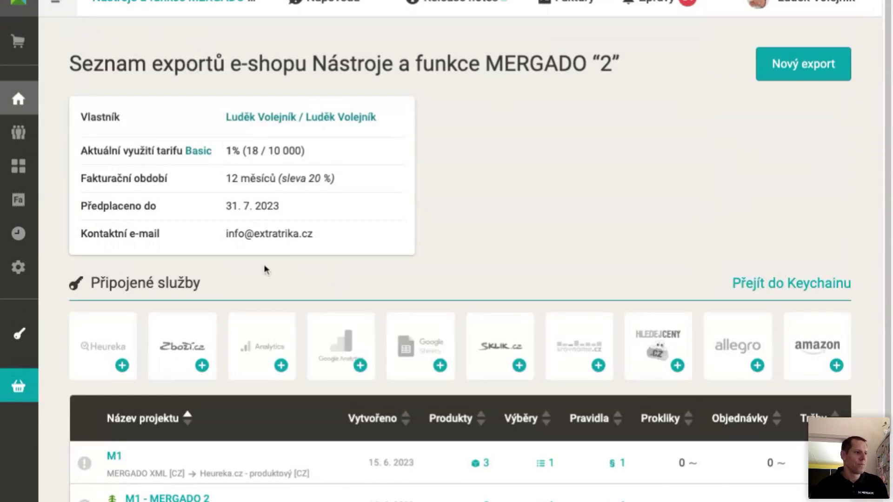
scroll(265, 269, "down", 4)
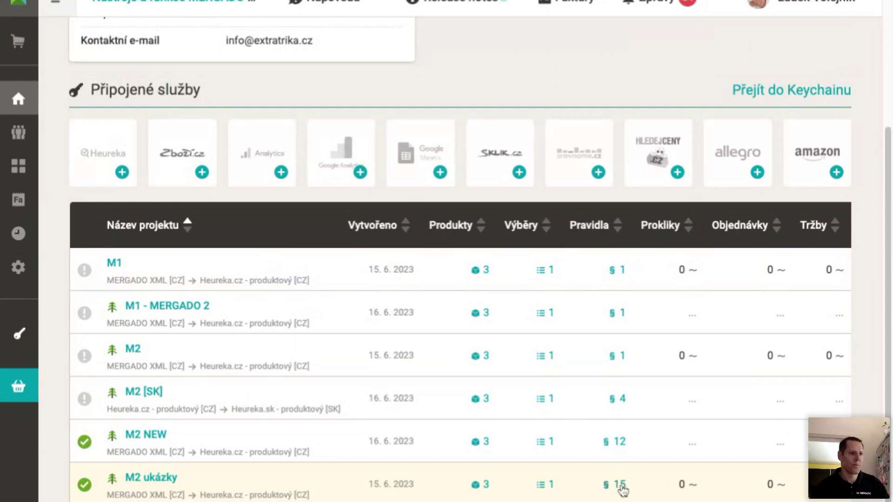
left_click(620, 487)
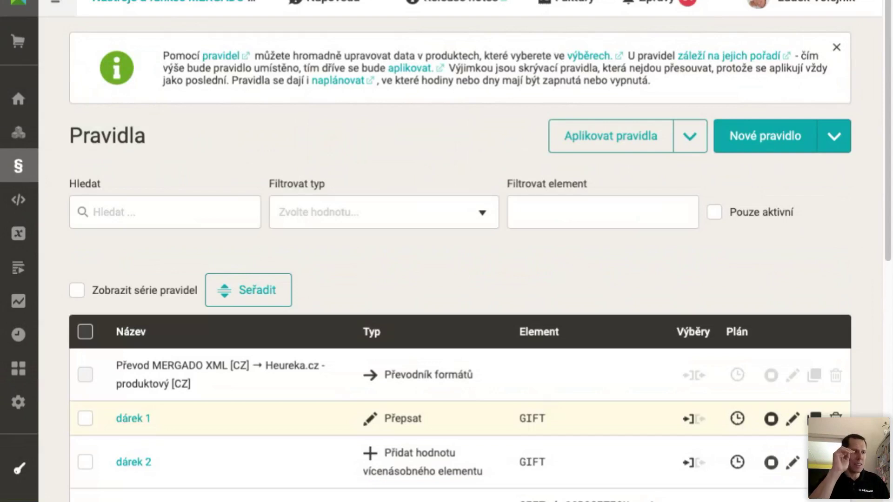
scroll(446, 209, "down", 10)
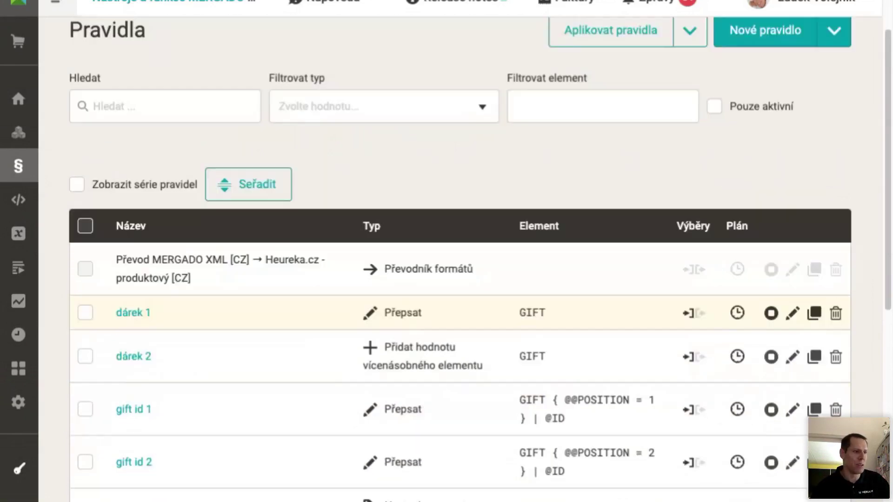
scroll(446, 260, "down", 3)
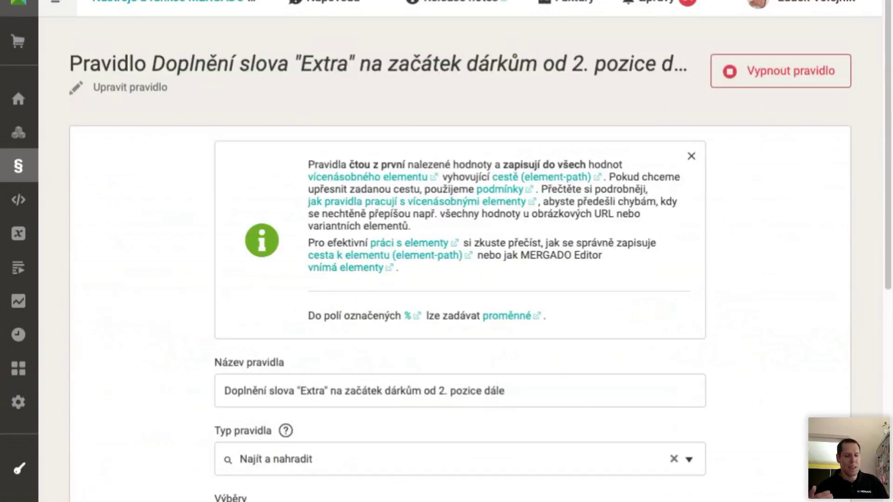
scroll(186, 408, "down", 5)
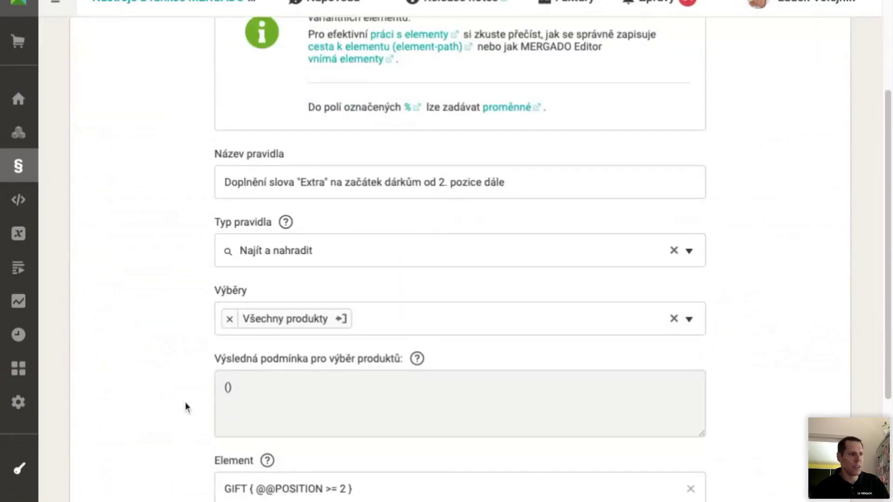
scroll(248, 465, "down", 1)
left_click(248, 465)
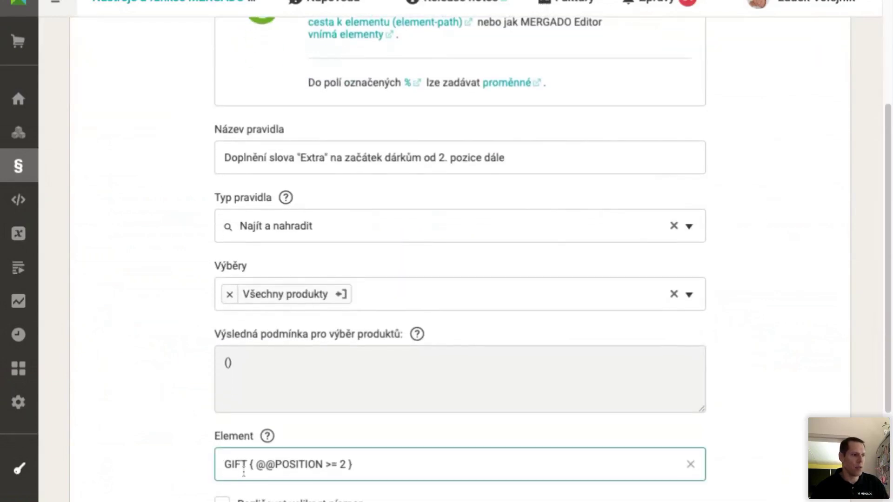
key("shift+End")
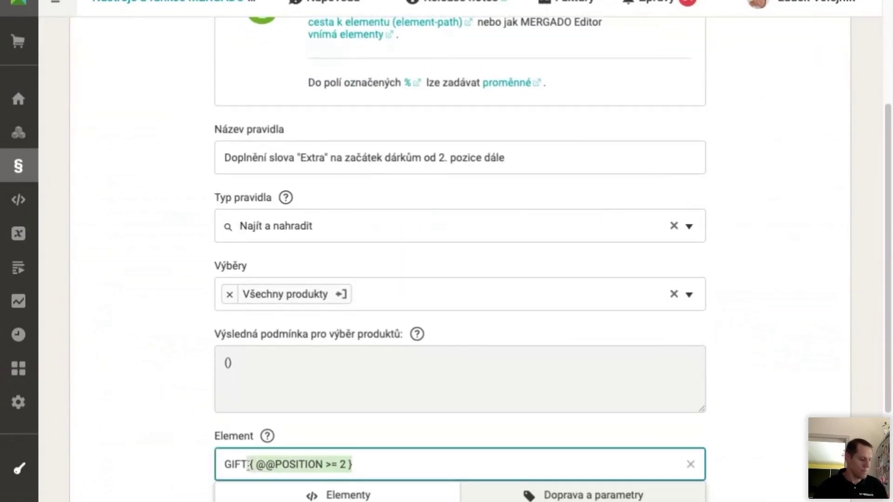
key("BackSpace")
key("BackSpace")
left_click(150, 454)
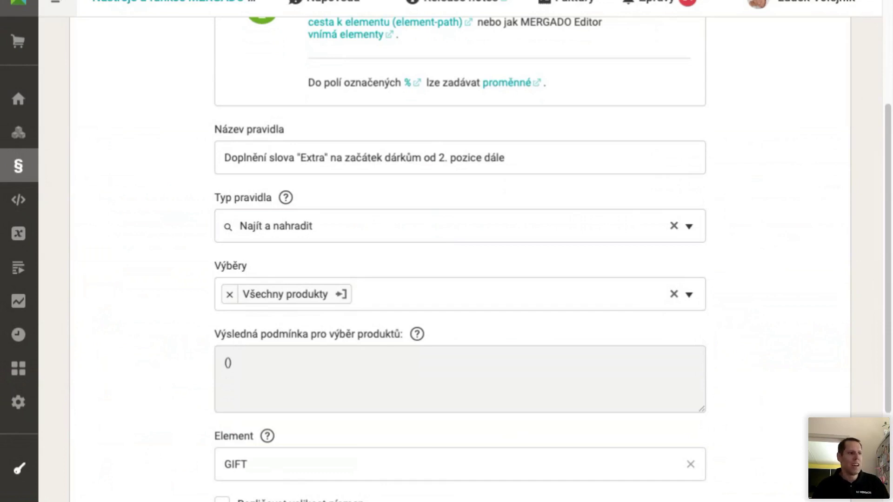
- Examine the capturing group (.*) in the rule's regular-expression search pattern ^(.*)$
scroll(460, 260, "down", 4)
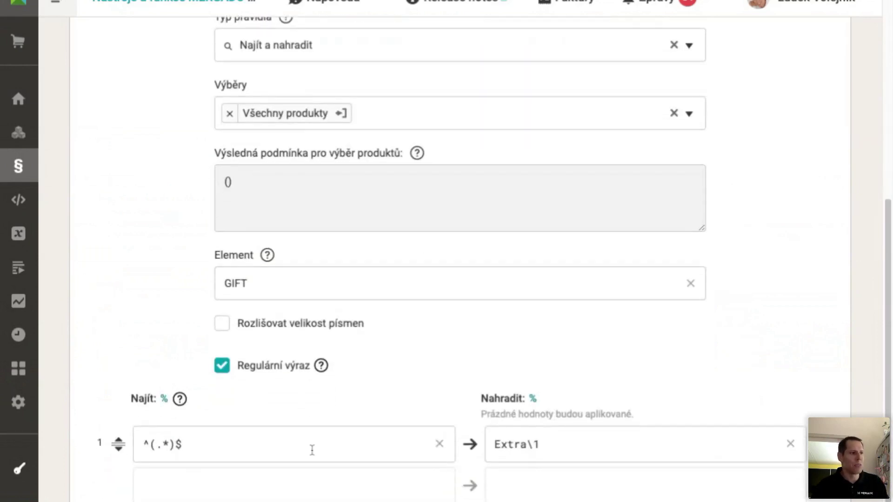
left_click(154, 444)
key("shift+Right")
key("shift+Right")
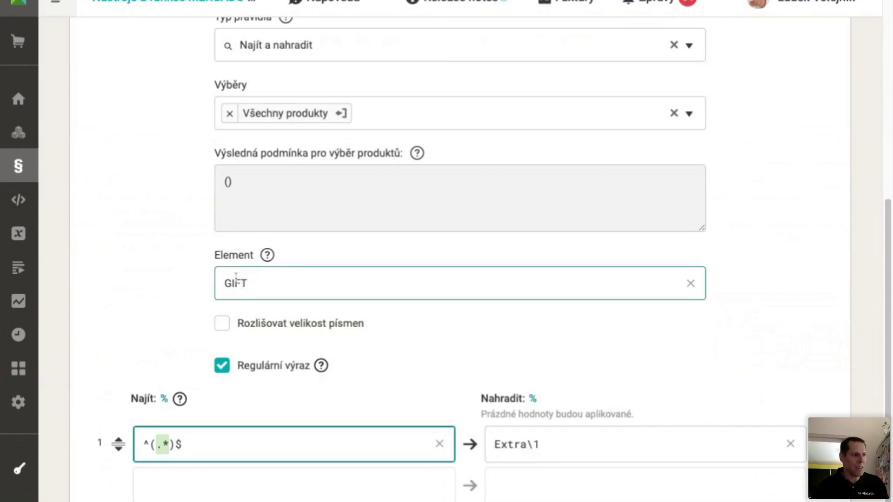
left_click(158, 445)
left_click_drag(158, 446, 168, 446)
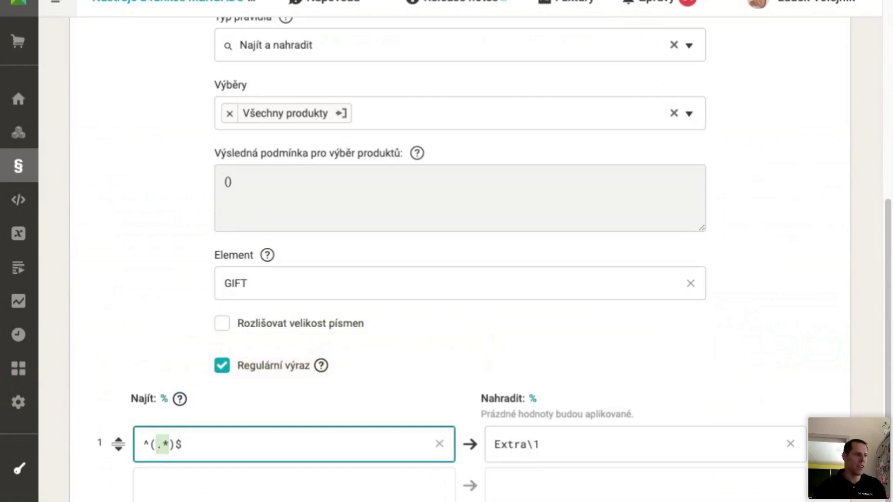
left_click(149, 446)
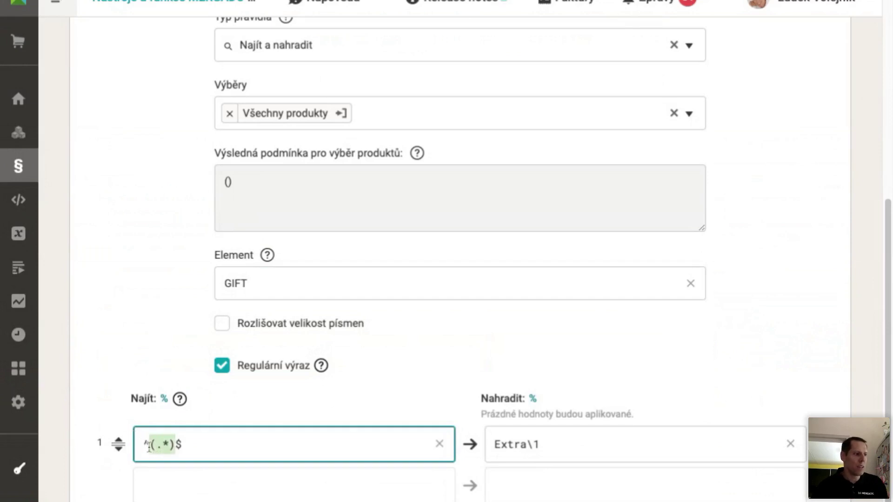
- Compare the \1 reference in the replacement Extra\1 with the whole search pattern ^(.*)$
left_click(531, 446)
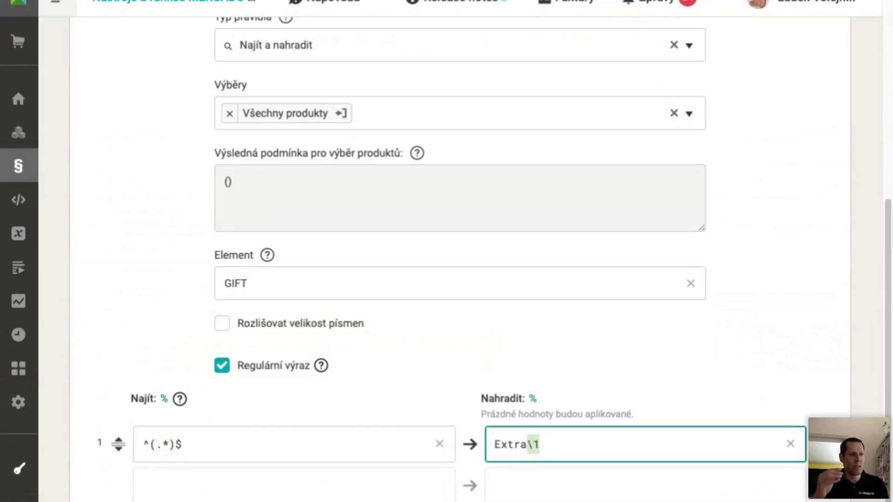
left_click(150, 439)
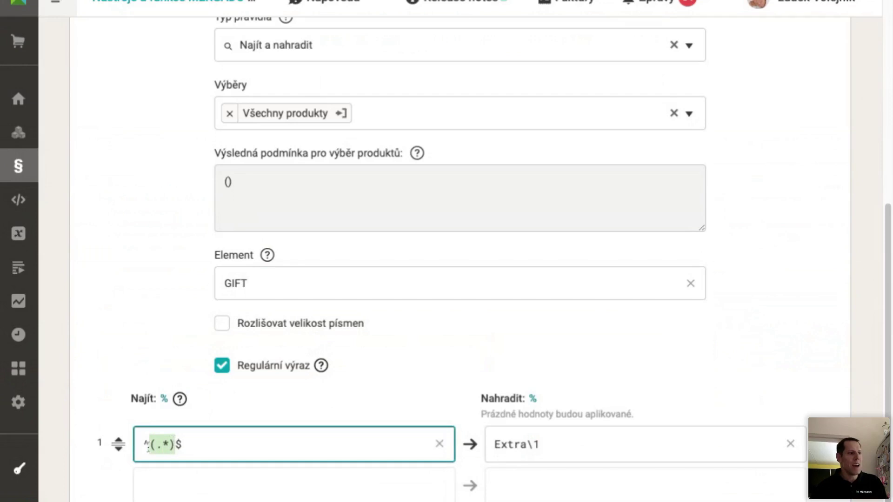
left_click(143, 442)
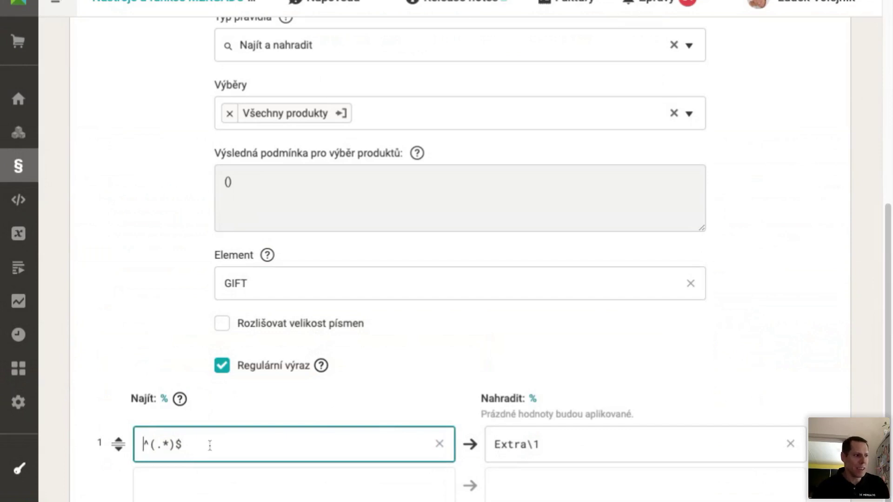
left_click_drag(163, 444, 209, 444)
key("ctrl+a")
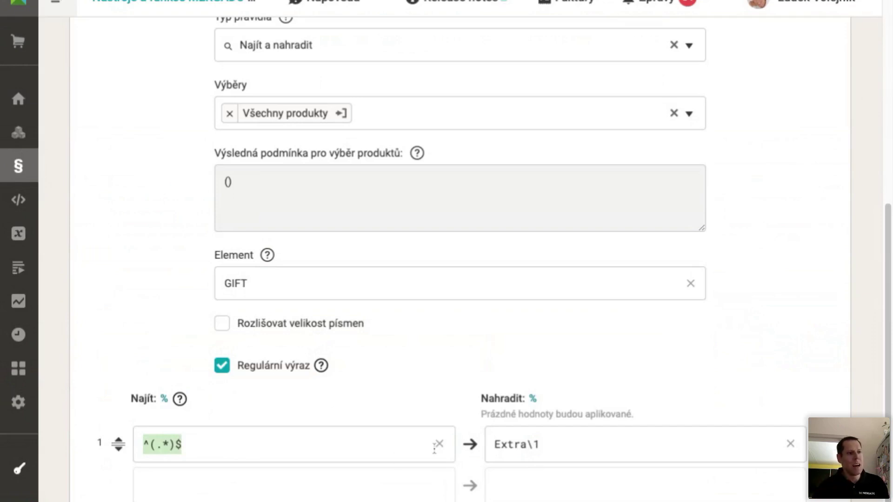
double_click(528, 445)
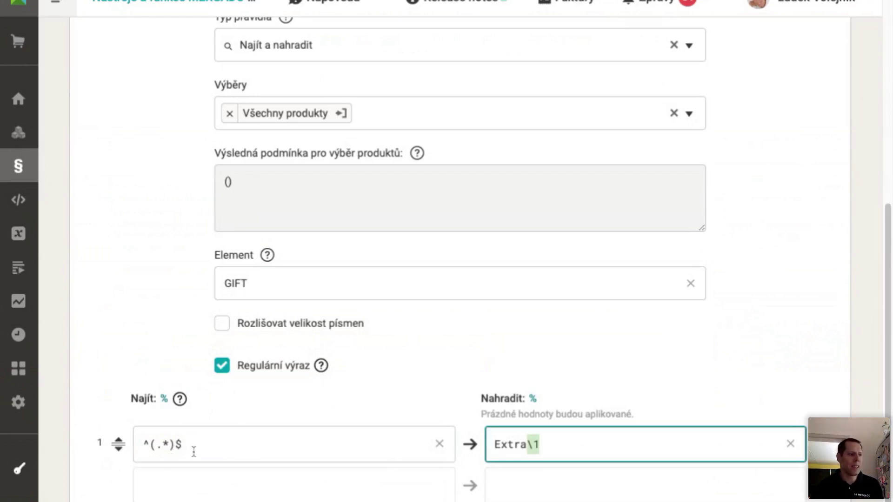
left_click(223, 448)
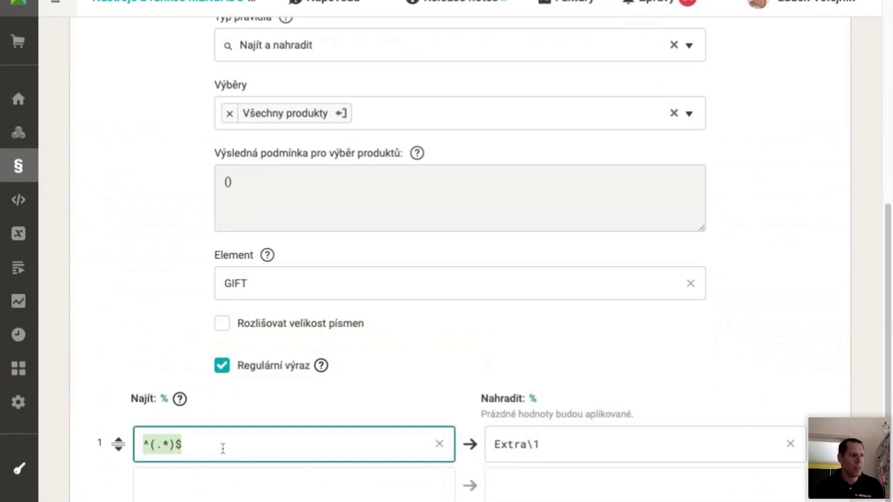
- Set the find-and-replace rule's element path to RELATED_FILES | CODE
left_click(293, 279)
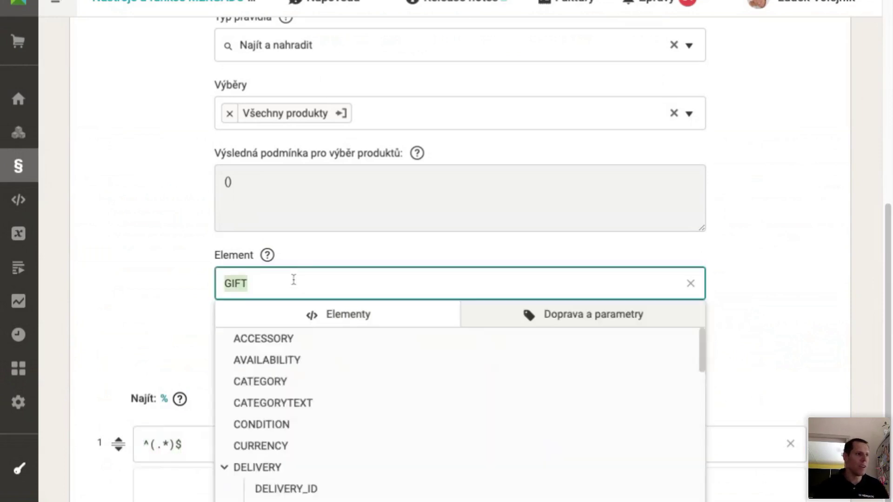
type("RE")
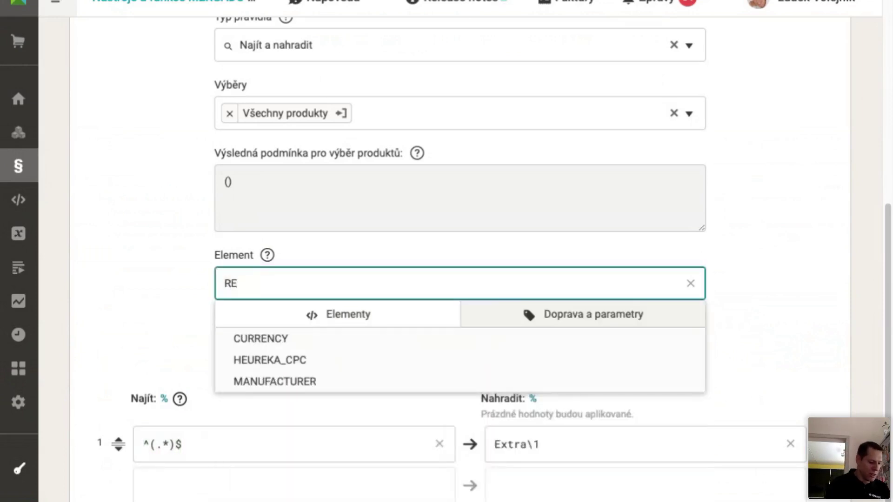
type("LATED_")
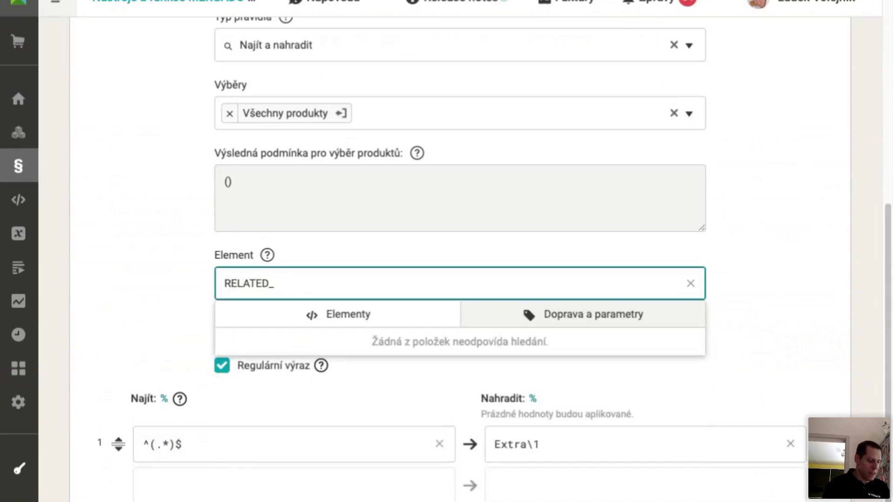
type("FILES |")
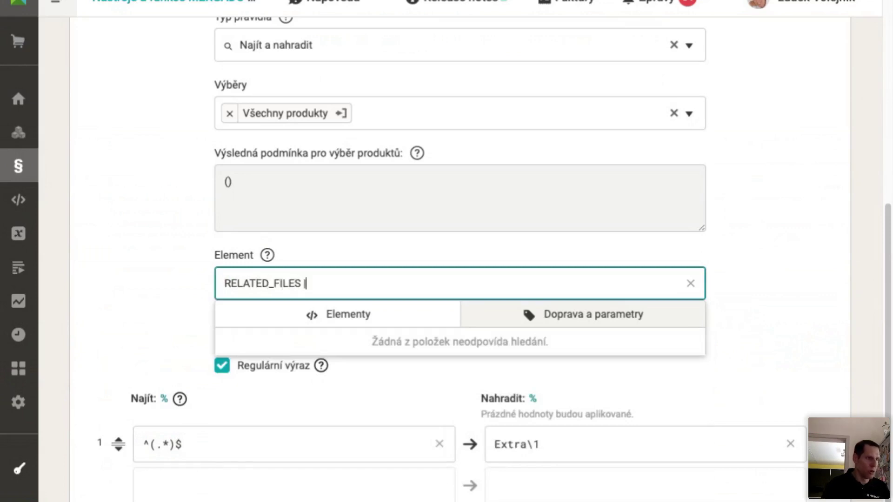
type(" CODE")
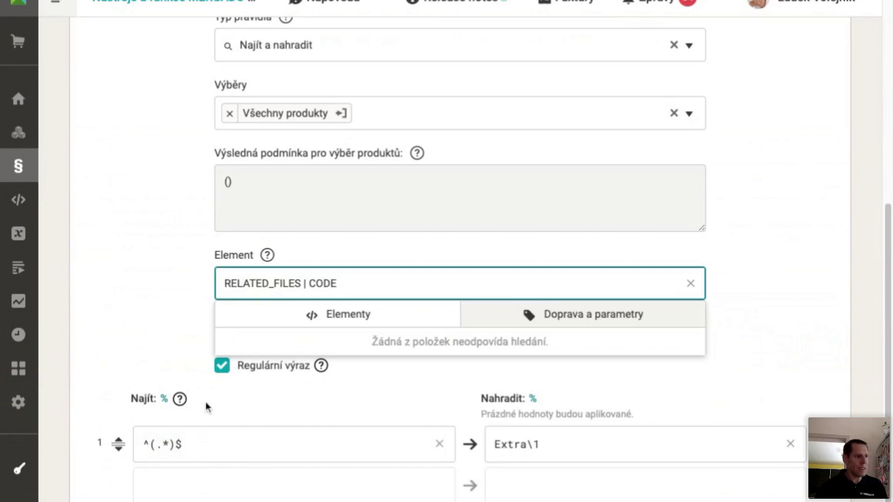
- Replace the word Extra in the replacement value with the ITEM_ID variable so it reads %ITEM_ID%\1
left_click(220, 445)
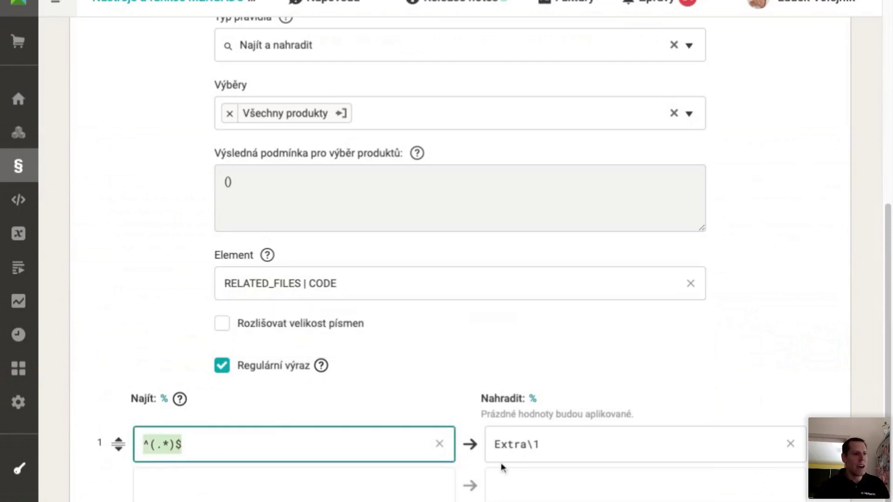
left_click(494, 445)
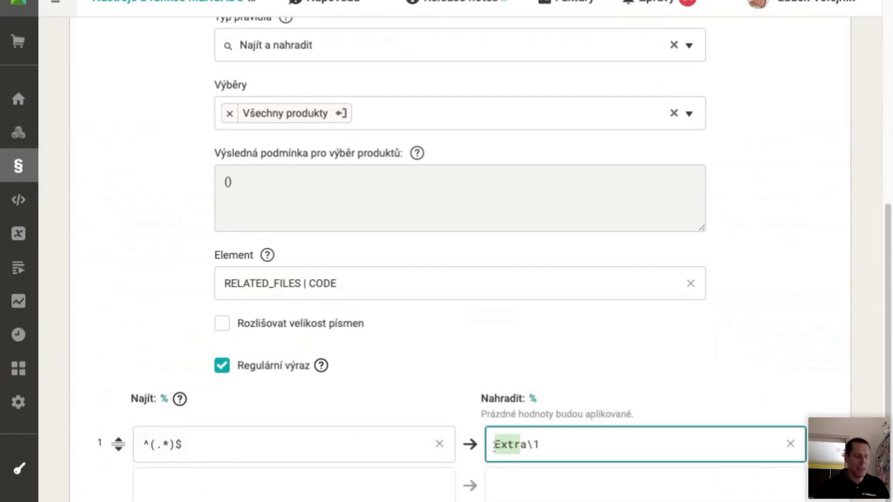
type("%IT")
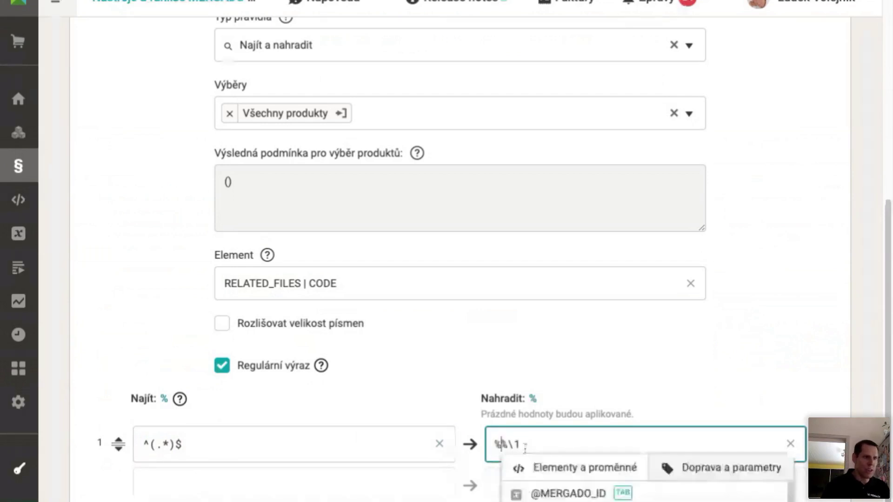
type("E")
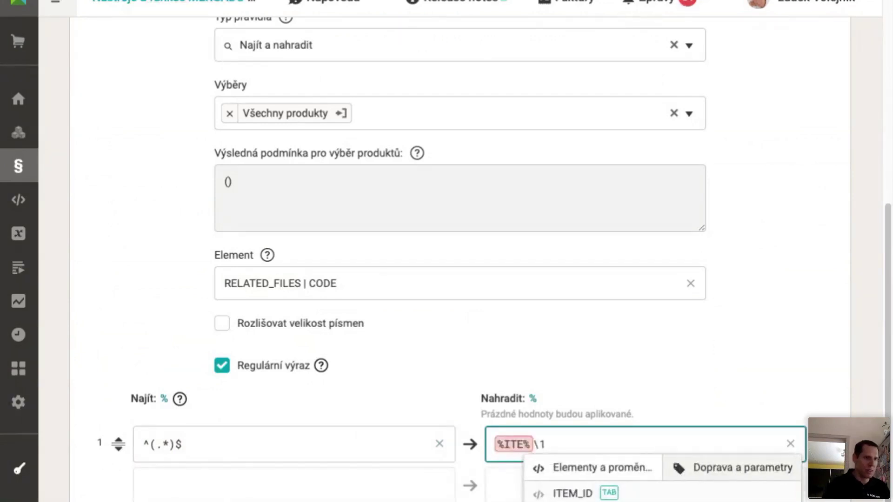
key("Tab")
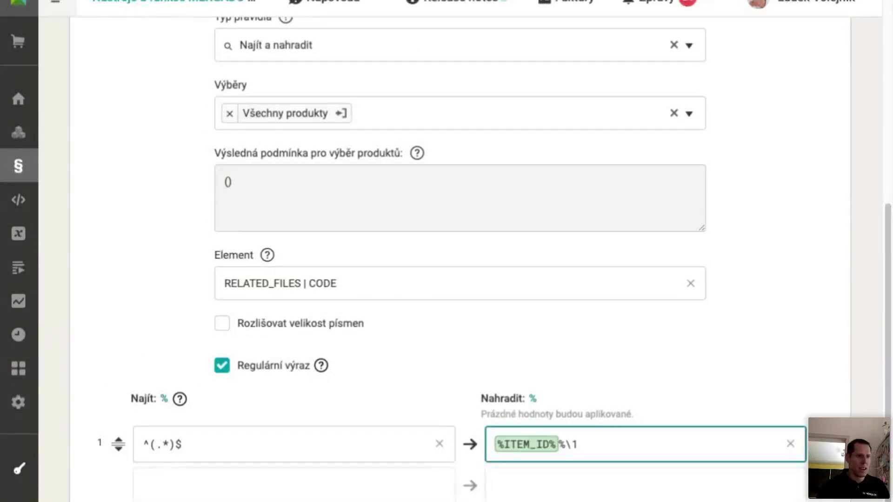
key("Delete")
left_click(572, 444)
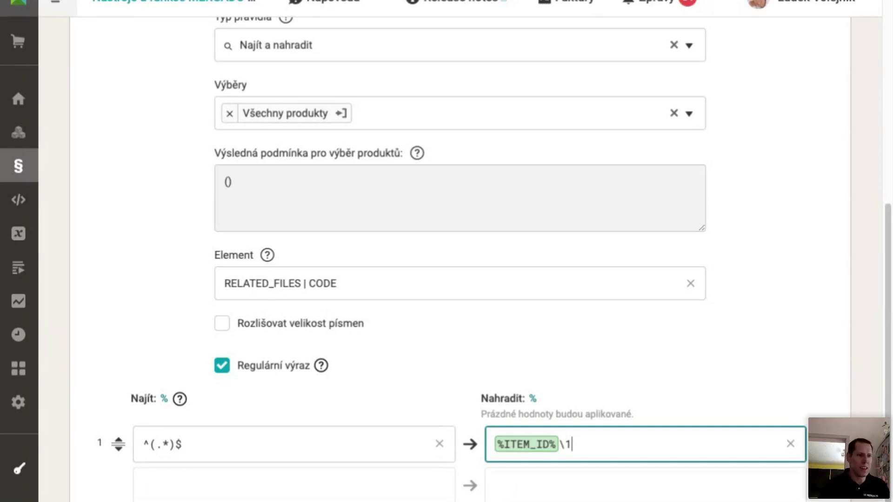
key("shift+Left")
key("shift+Left")
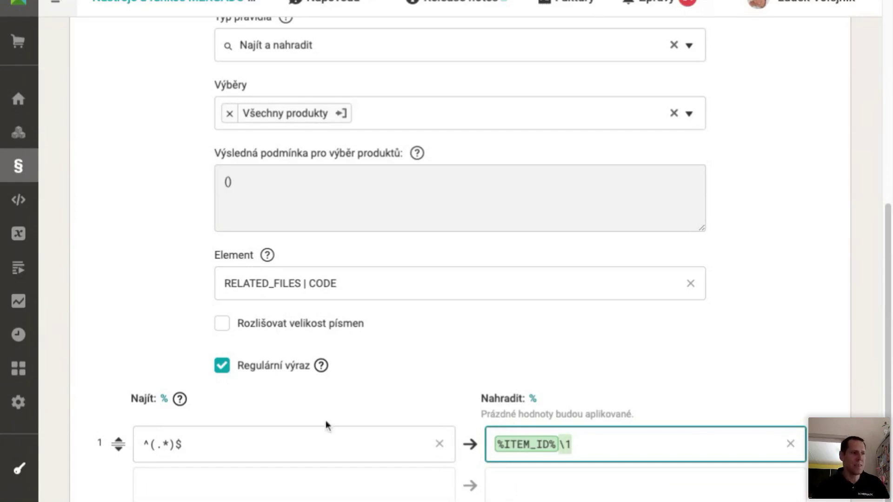
left_click(142, 277)
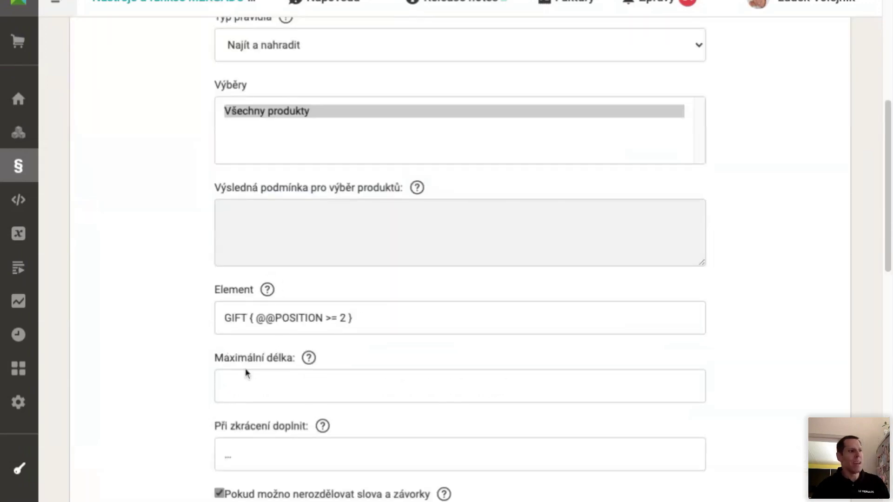
- Review the find-and-replace settings of the rule that prefixes gifts from the second position onward with Extra
left_click(244, 373)
scroll(285, 371, "down", 1)
left_click(285, 371)
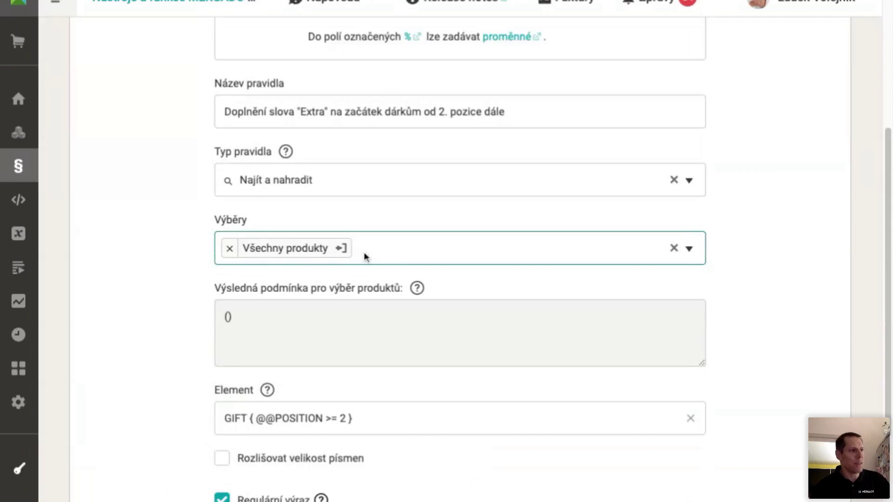
scroll(502, 350, "down", 5)
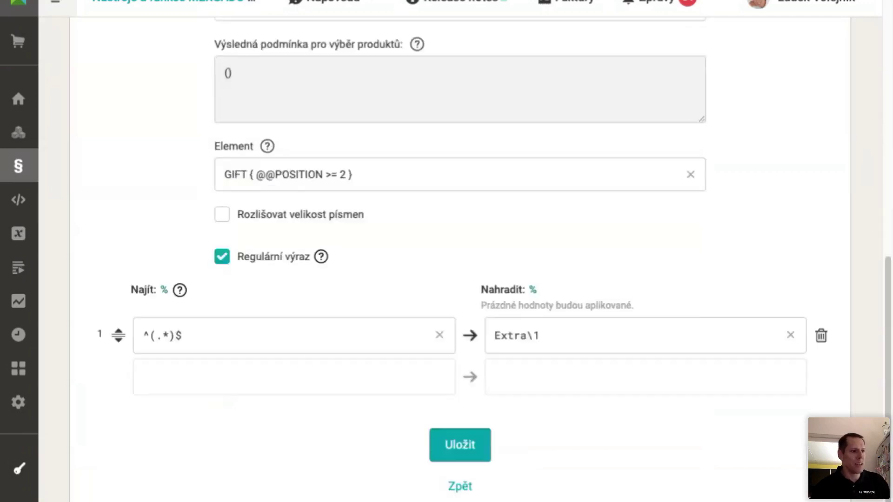
scroll(272, 297, "up", 4)
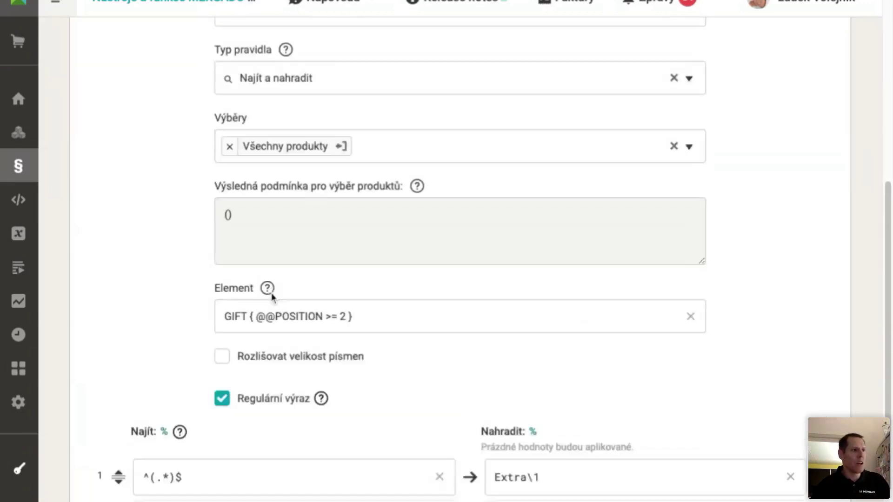
left_click(270, 363)
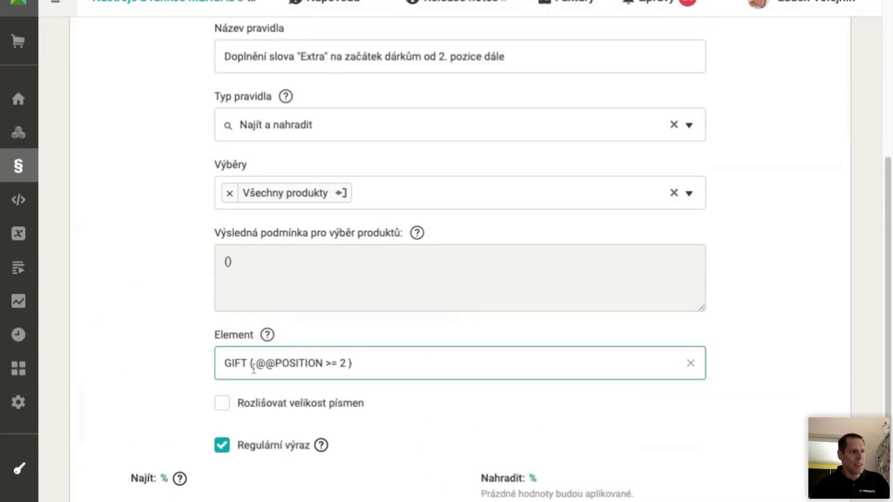
left_click(327, 364)
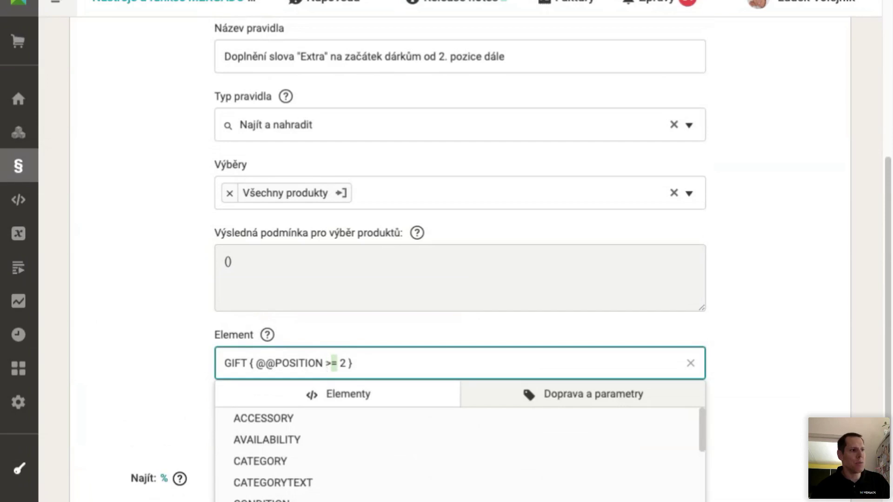
key("Left")
key("shift+Right")
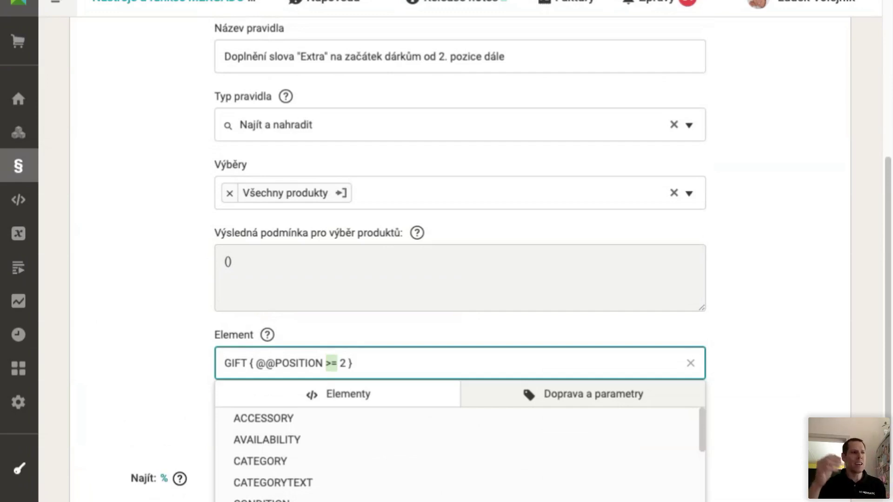
left_click(139, 361)
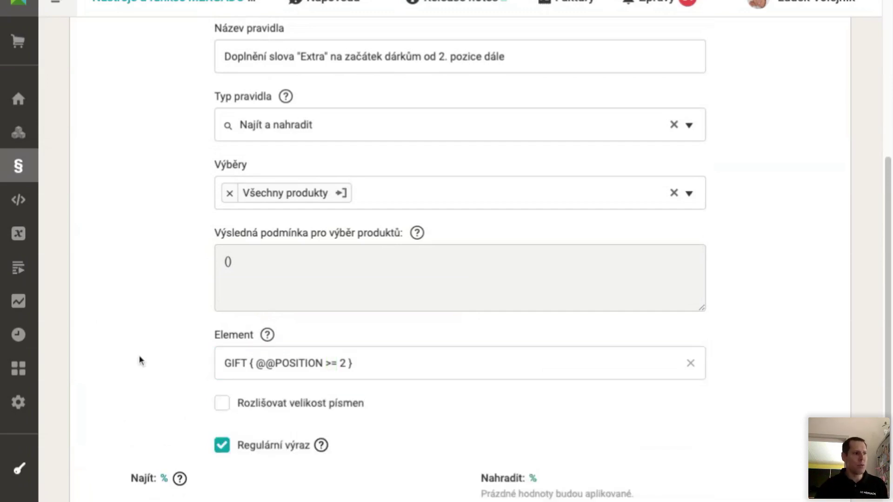
left_click(328, 362)
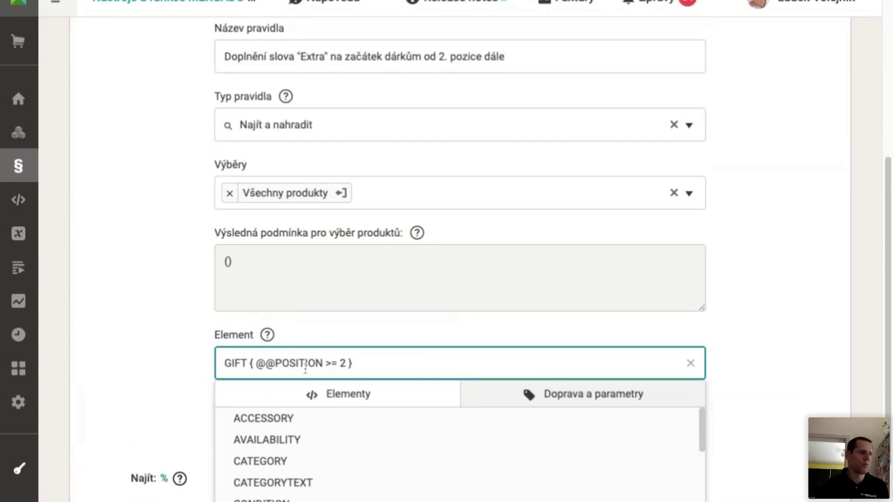
left_click(187, 386)
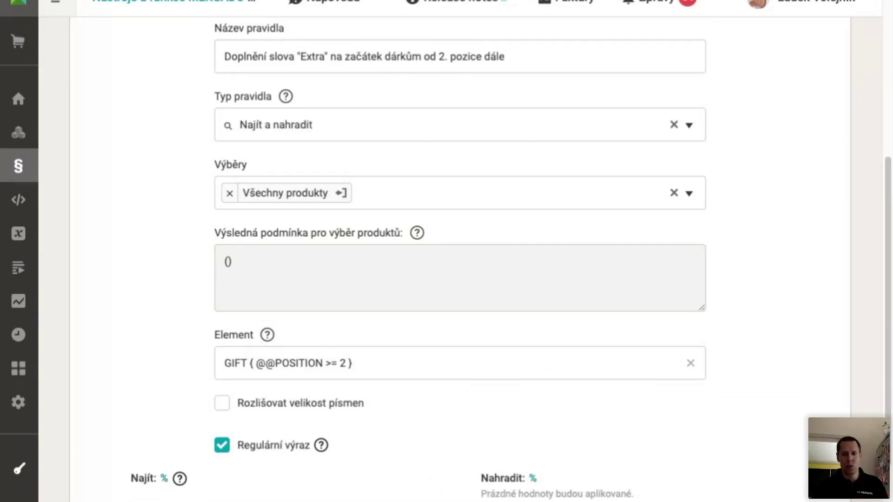
- Examine the whole conditional part in braces that follows GIFT in the element path
left_click(282, 359)
key("Right")
key("Right")
key("Right")
key("Right")
key("Right")
key("Right")
key("Right")
key("Right")
key("Right")
key("Right")
key("Right")
key("Right")
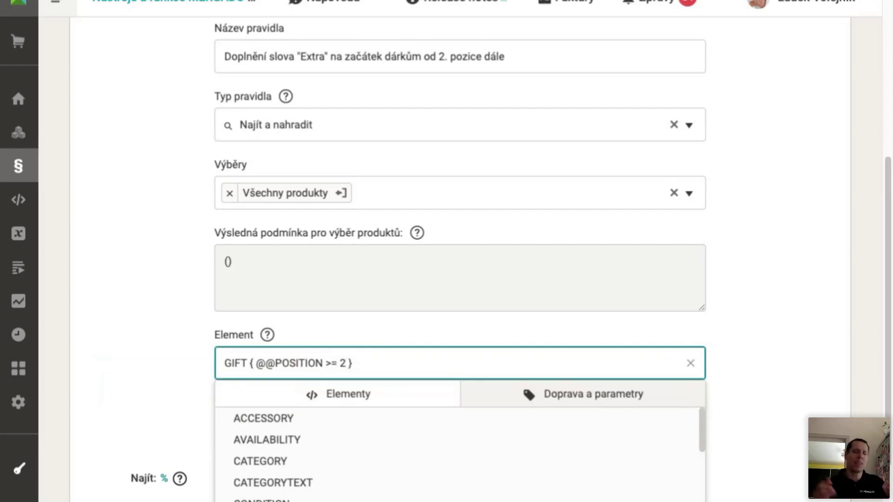
key("Right")
key("Right")
key("shift+Home")
key("shift+Right")
key("shift+Right")
key("shift+Right")
key("shift+Right")
key("shift+Right")
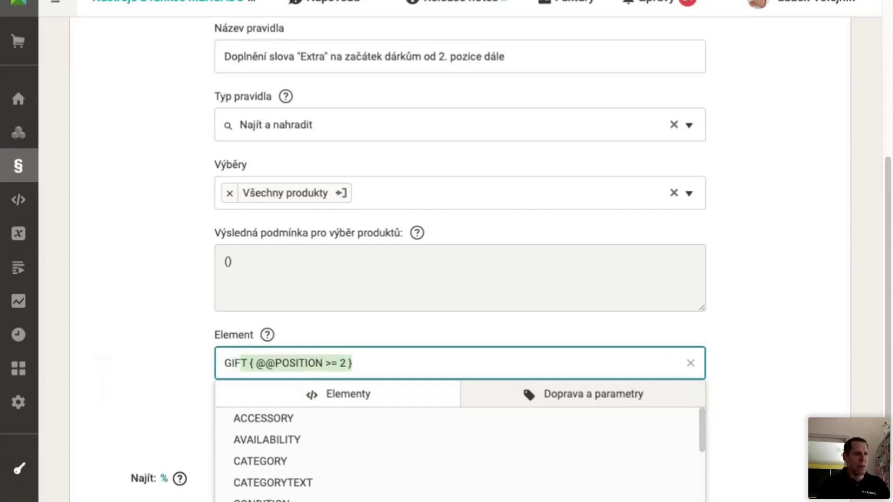
key("Right")
key("Left")
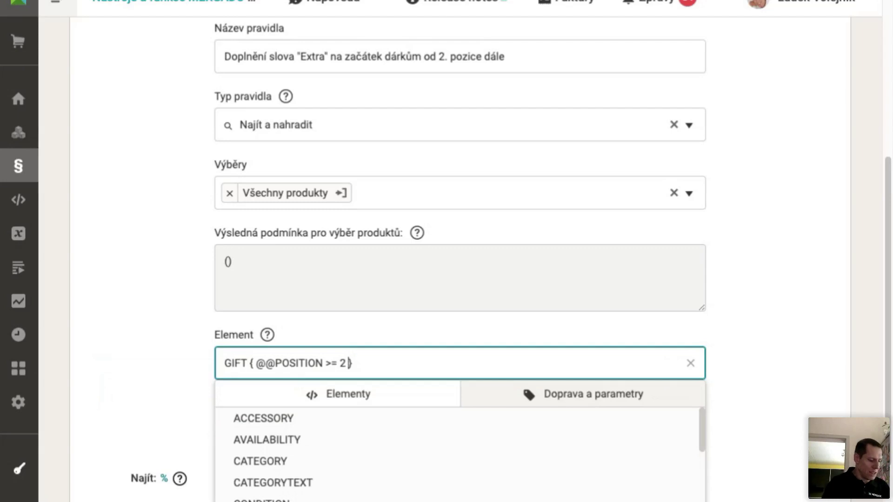
type("AND @@VALEU")
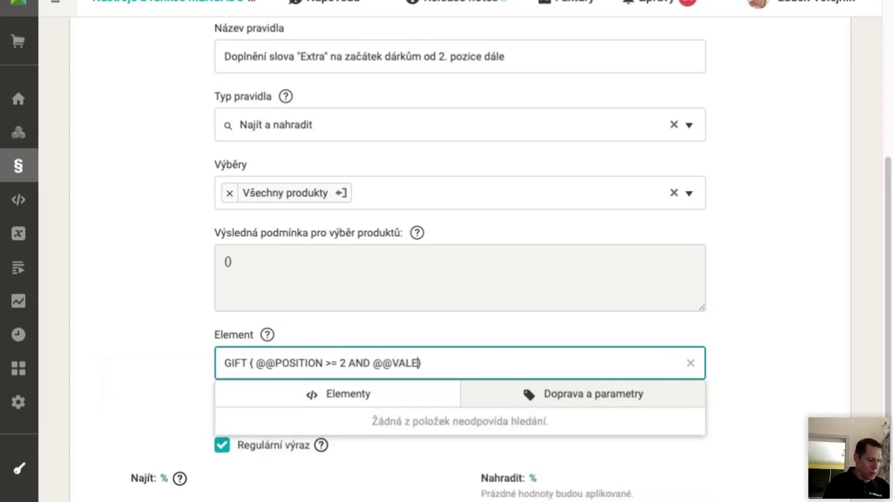
key("BackSpace")
key("BackSpace")
type("UE")
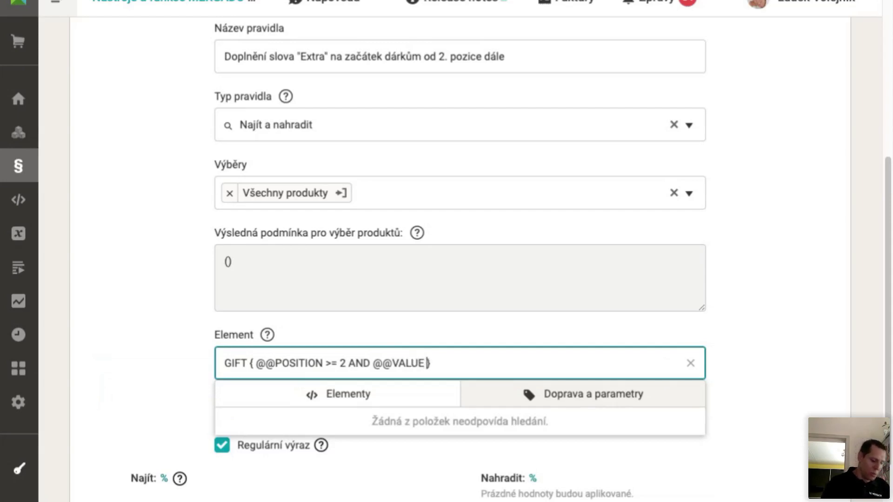
type(" CONTAINS ")
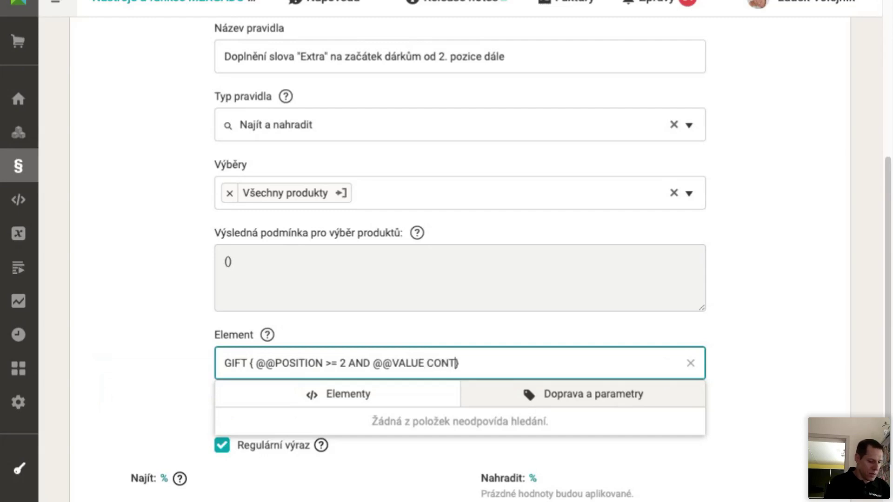
type("\"\"")
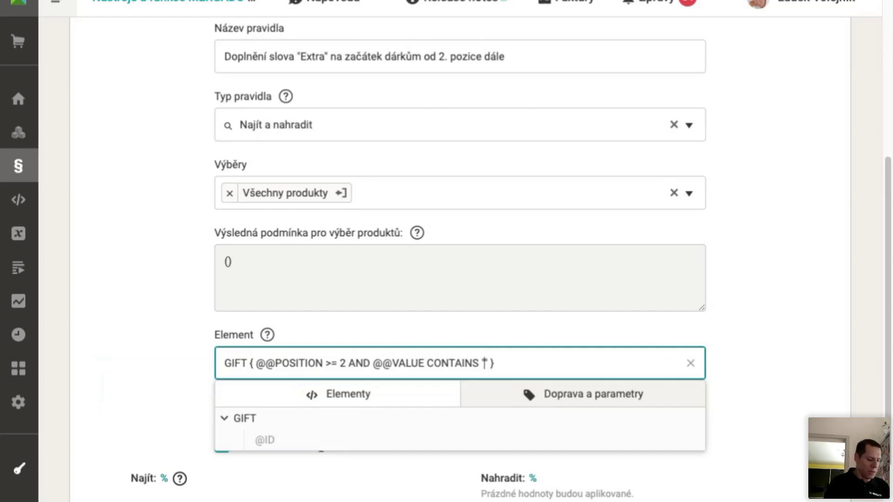
type(" brýle")
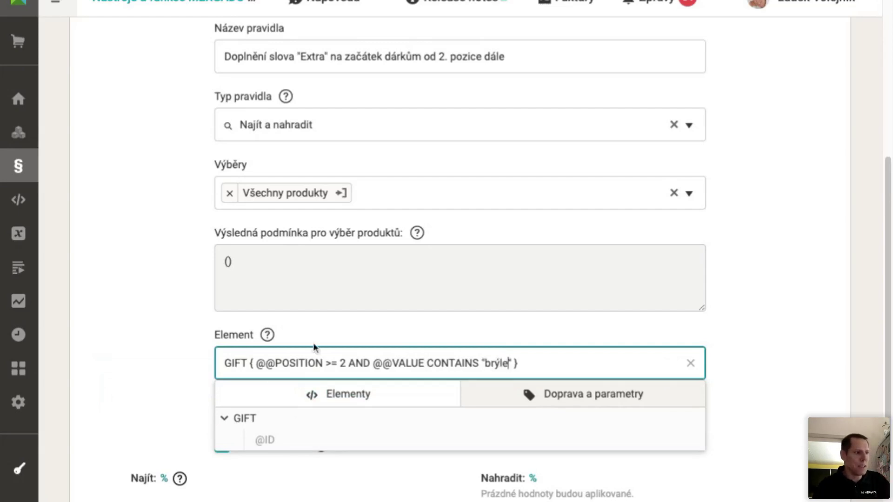
left_click(328, 333)
left_click(391, 356)
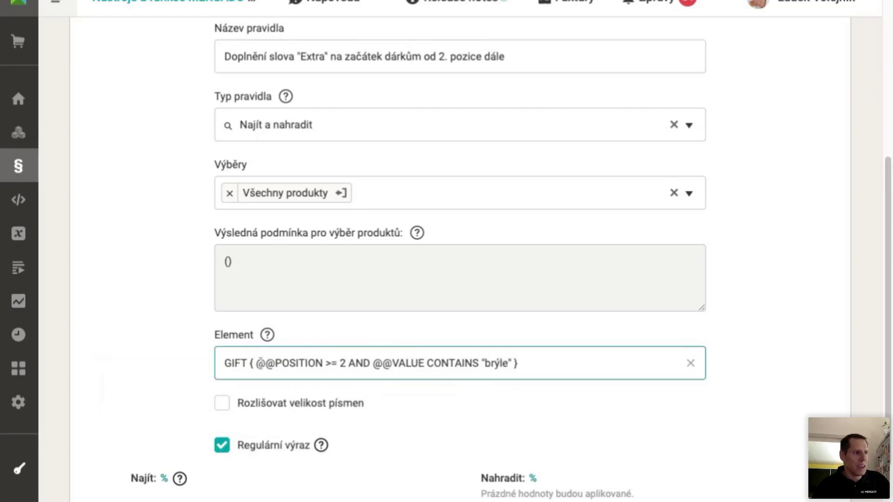
left_click(259, 363)
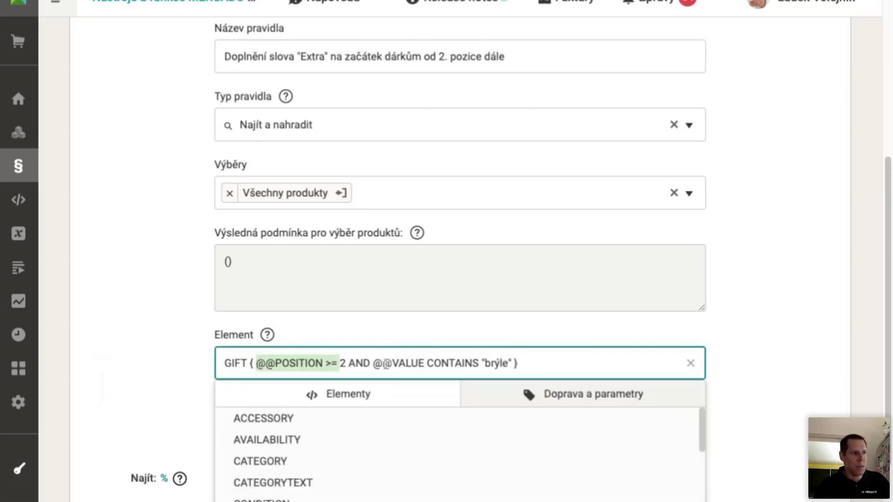
left_click(354, 363)
left_click(375, 363)
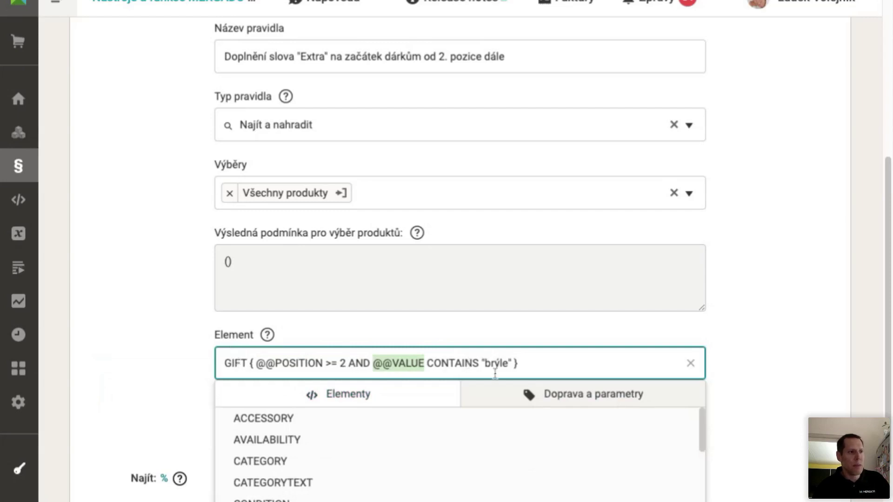
left_click(443, 363)
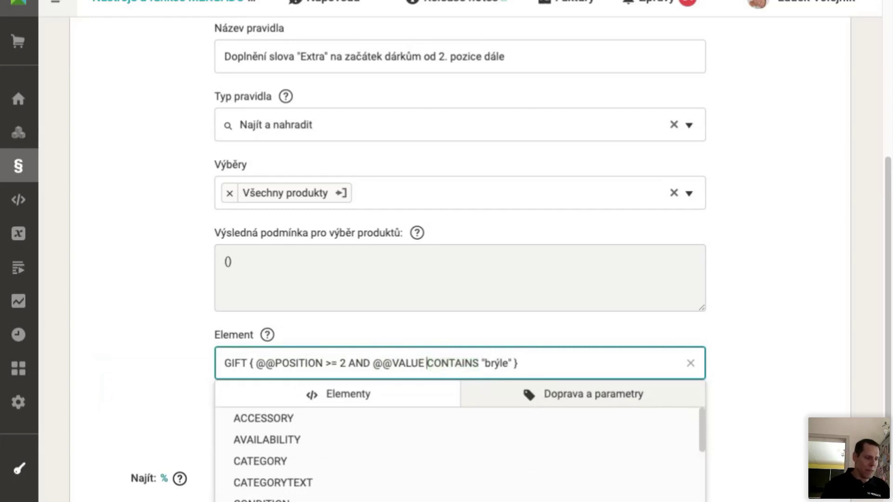
type("NOT")
key("Left")
key("Left")
key("Left")
key("Left")
key("Delete")
key("Delete")
key("Delete")
key("Delete")
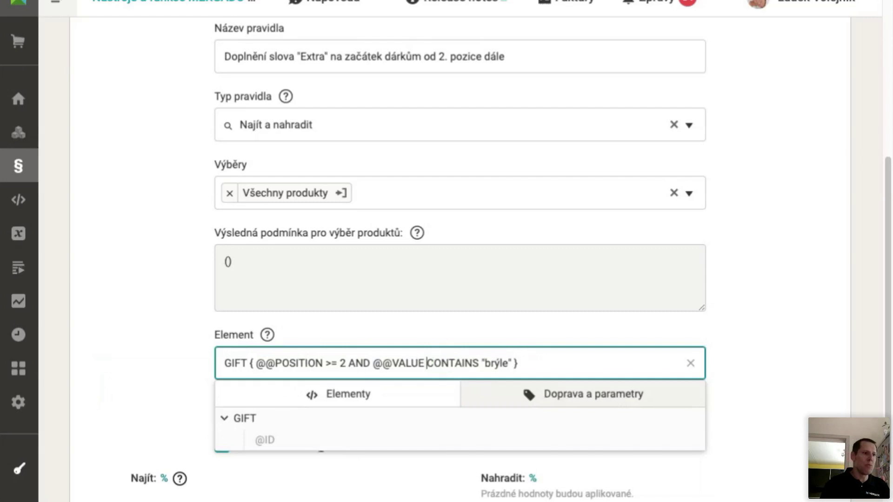
key("shift+Right")
key("shift+Right")
key("shift+Right")
key("shift+Right")
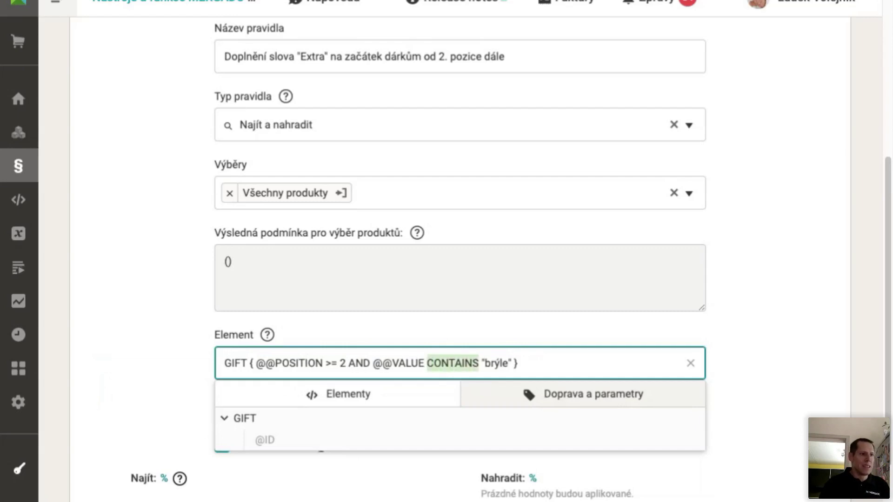
key("Delete")
type("!=")
key("Right")
key("Right")
key("Delete")
key("Delete")
key("Delete")
key("Delete")
key("Delete")
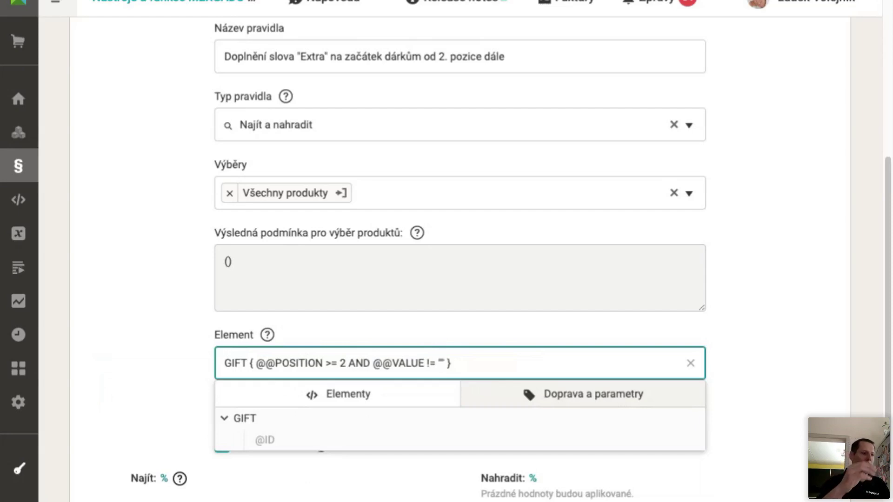
key("Left")
key("Left")
key("Left")
key("Left")
key("Left")
key("Left")
key("Left")
key("Left")
key("Left")
key("Left")
key("Left")
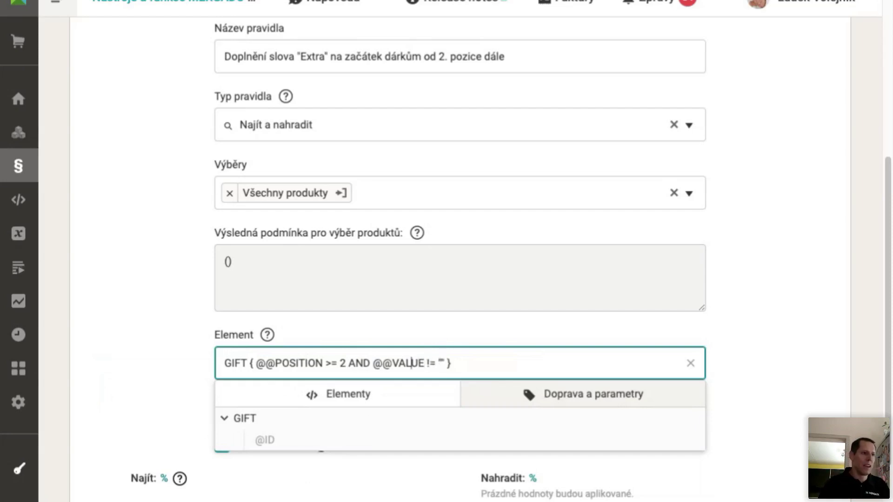
key("Left")
type("(")
key("Right")
key("Right")
key("Right")
key("Right")
key("Right")
key("Right")
key("Right")
key("Right")
key("Right")
key("Right")
key("Right")
key("Right")
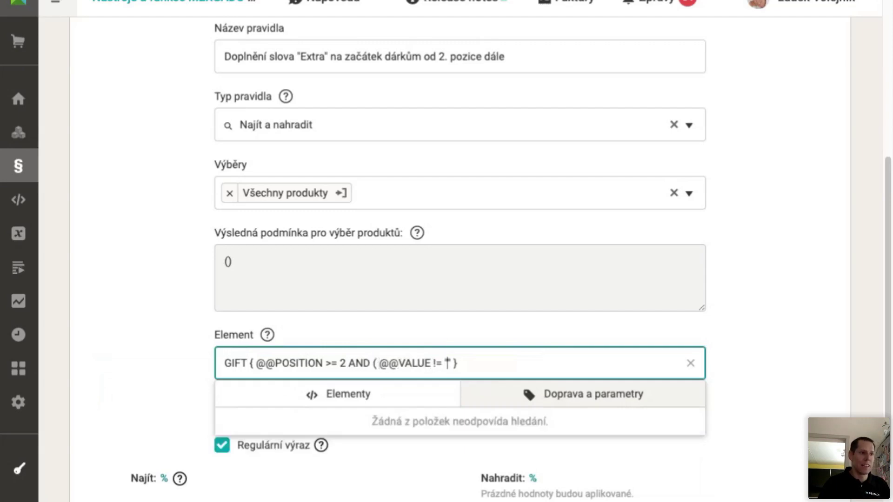
key("Right")
type("OR )")
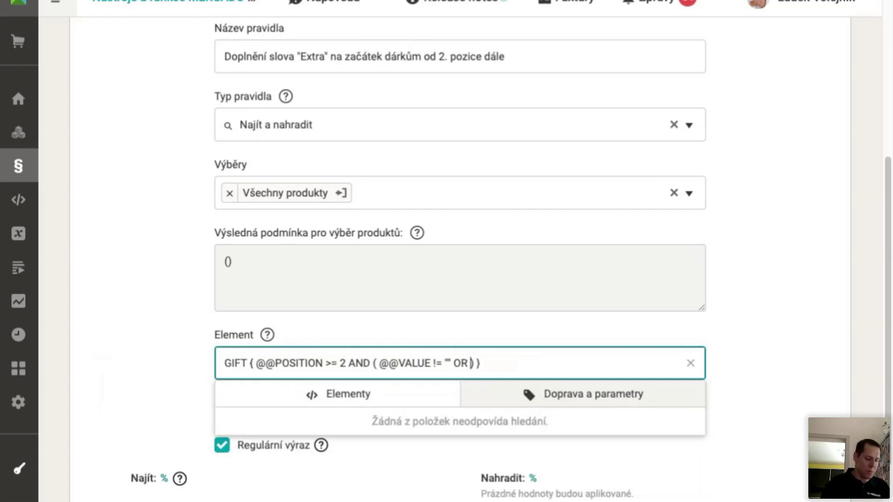
key("Left")
type("@@@")
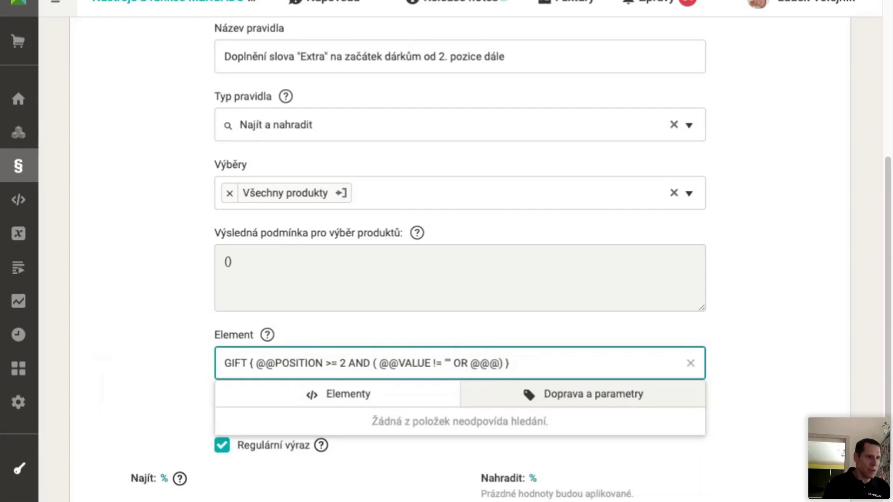
key("BackSpace")
type("VALUE")
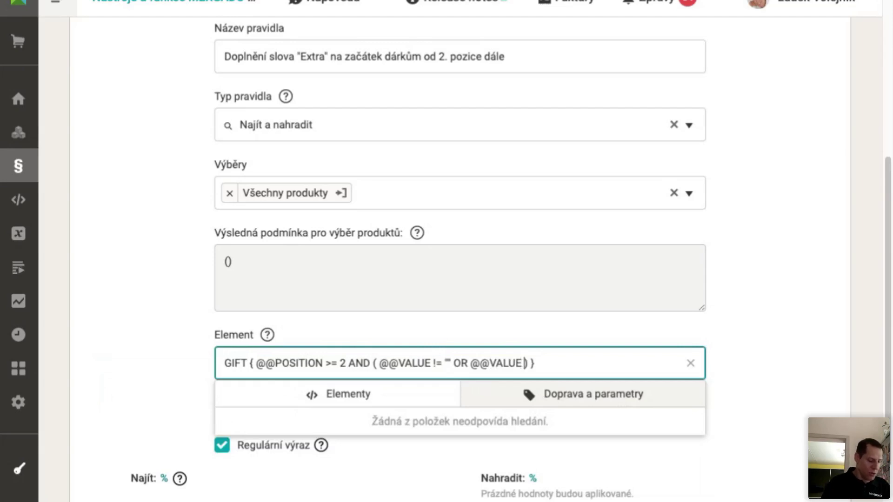
type(" <=")
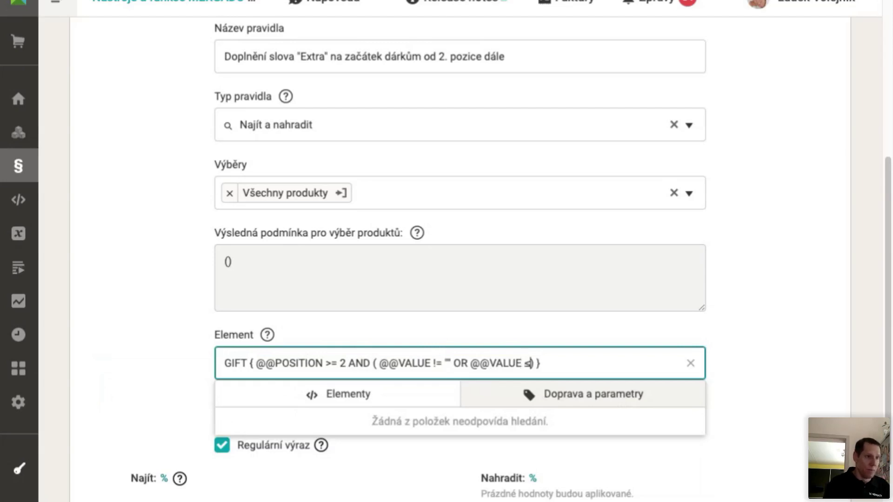
type("'~")
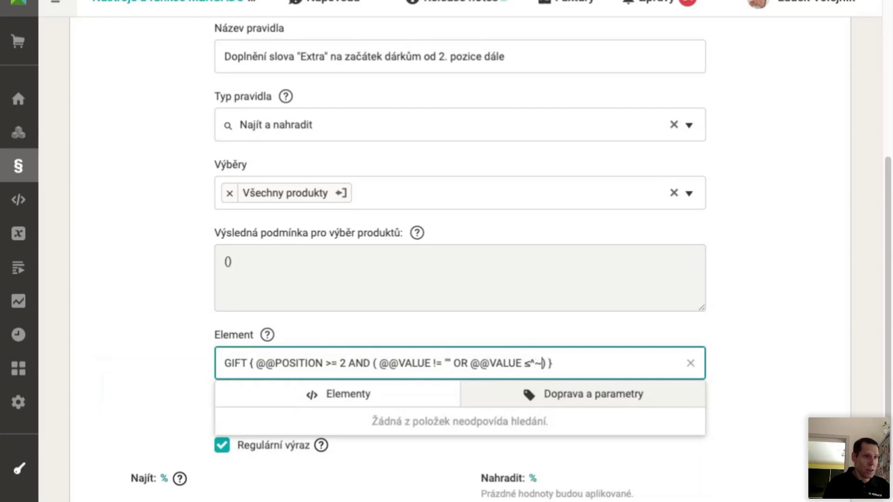
key("BackSpace")
key("BackSpace")
key("BackSpace")
type("~ \"")
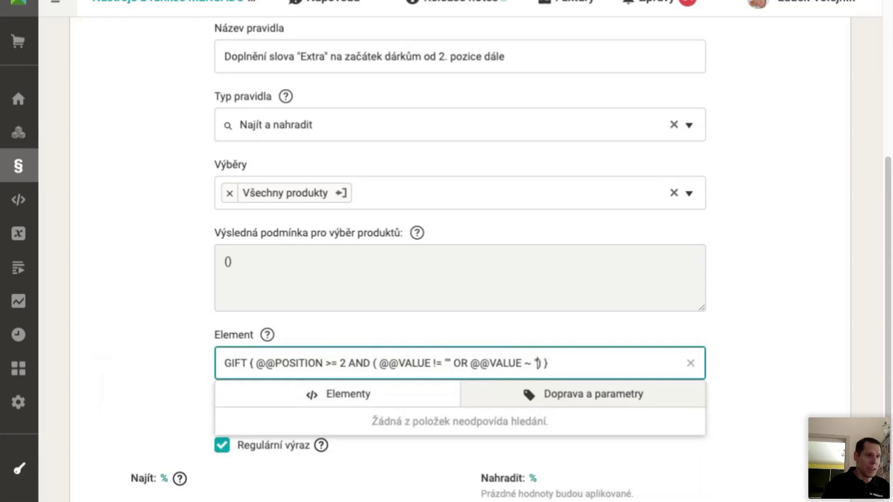
type("\"")
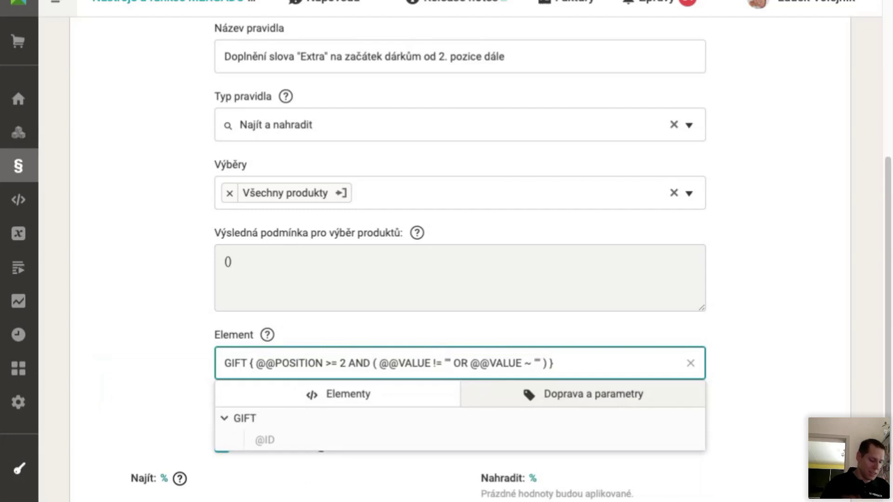
type("d")
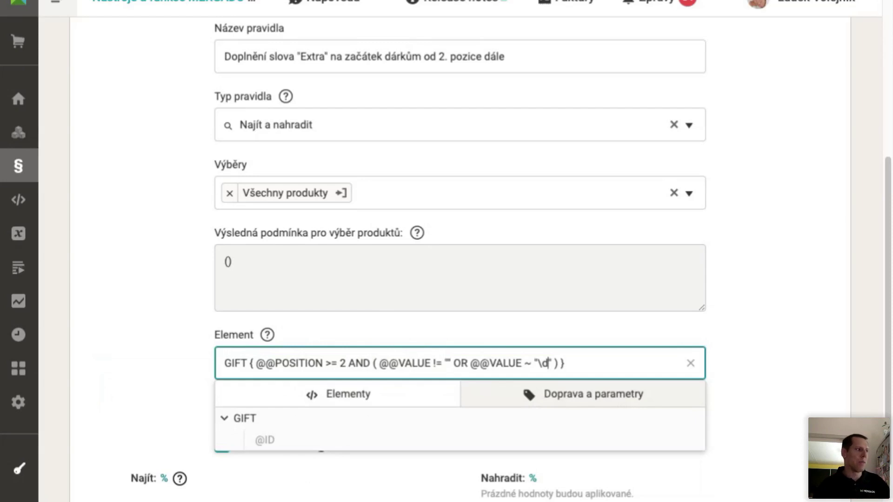
left_click(250, 363)
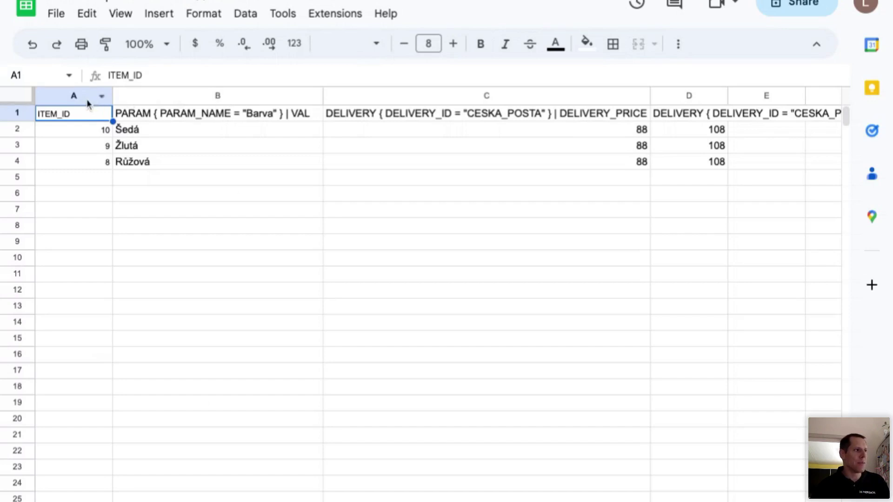
- Examine the ITEM_ID column and the conditional element-path headers in columns B to D of the import sheet
left_click(87, 99)
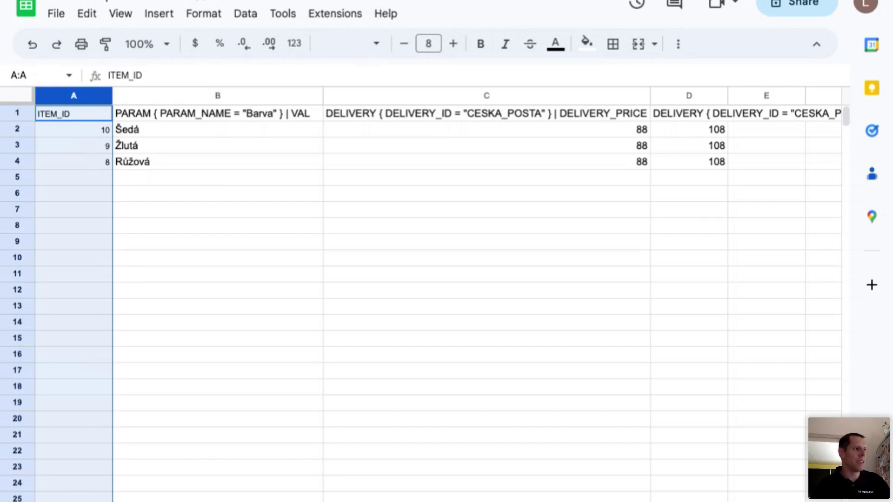
left_click(188, 96)
key("shift+Right")
key("shift+Right")
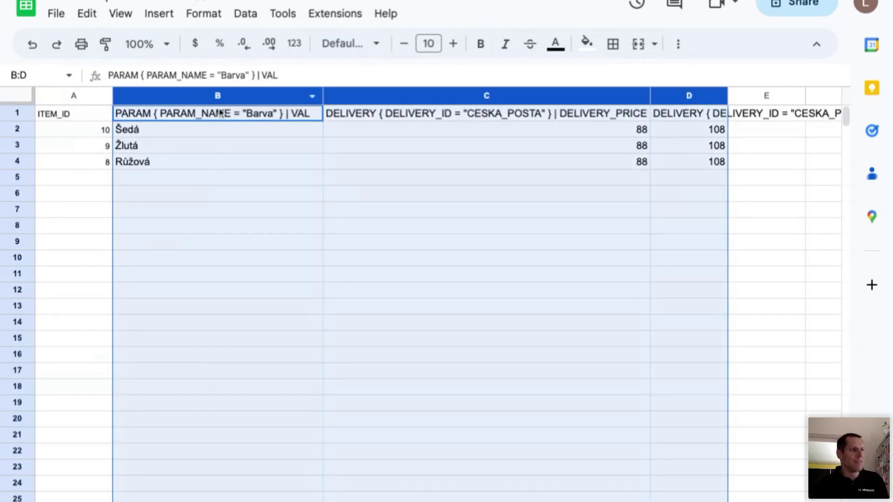
left_click(220, 119)
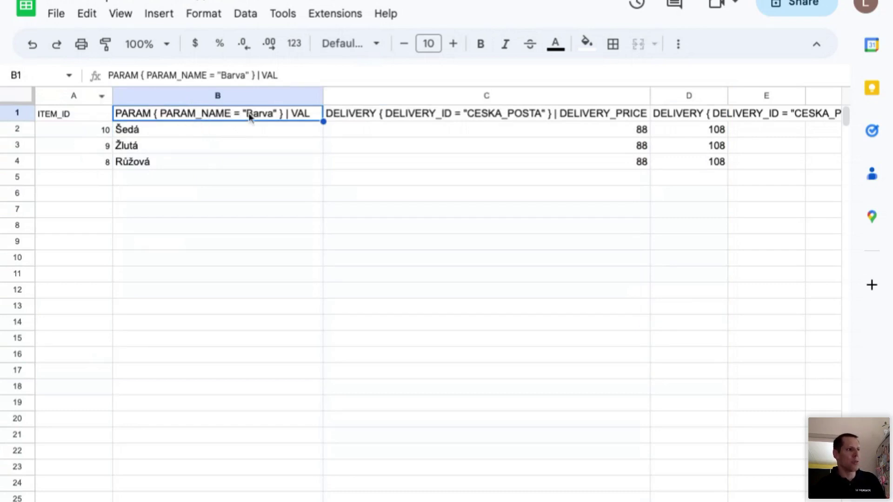
left_click(408, 114)
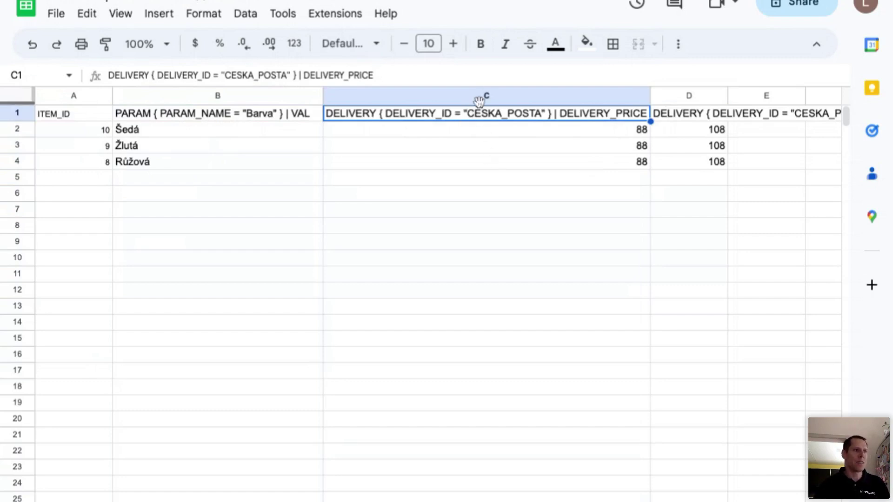
left_click(200, 120)
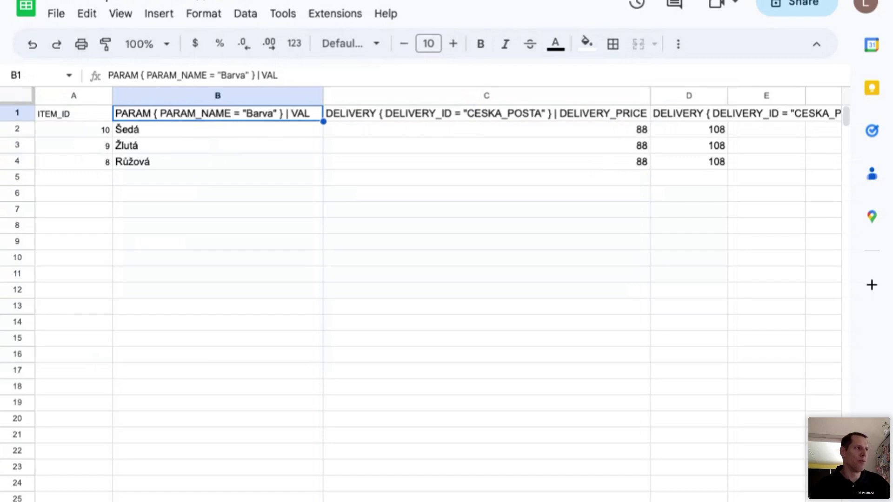
- Switch to Mergado and open the M2 ukázky project from the e-shop's export list
key("ctrl+Tab")
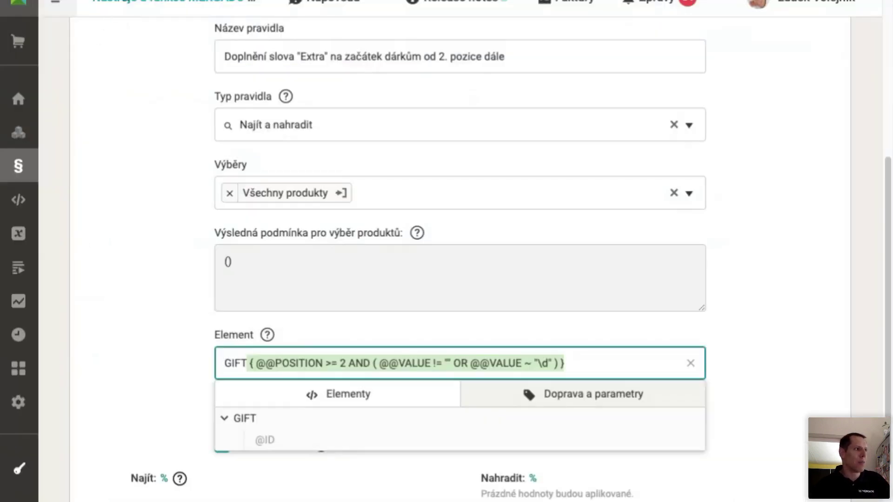
left_click(123, 11)
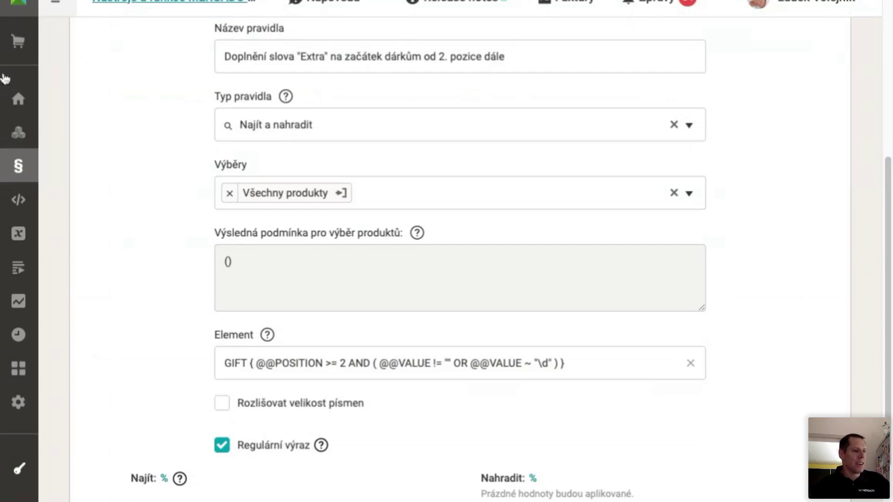
left_click(14, 98)
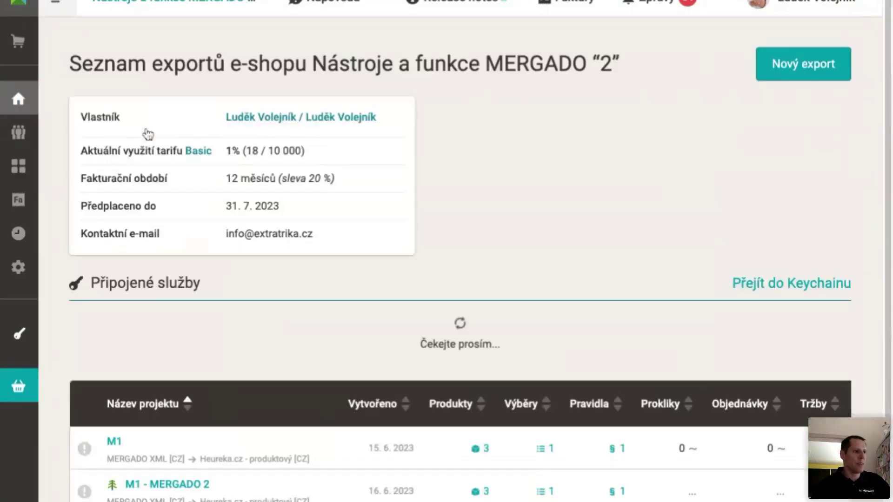
scroll(195, 343, "down", 3)
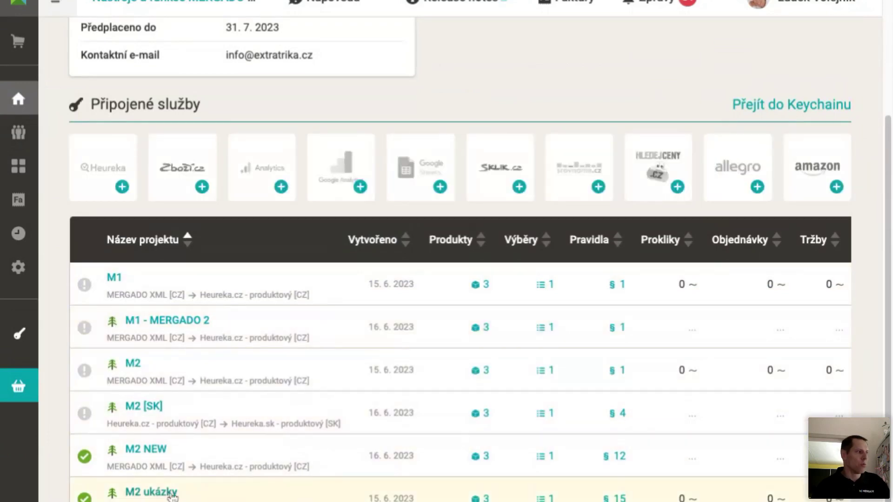
left_click(152, 492)
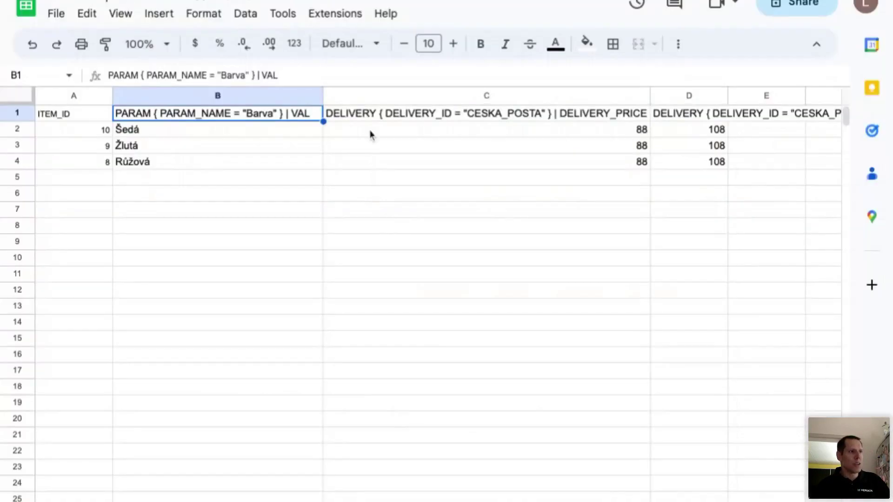
- In the spreadsheet's Publish to web settings, choose the sheet "import parametrů a dopravy" and the Comma-separated values (.csv) format
left_click(56, 13)
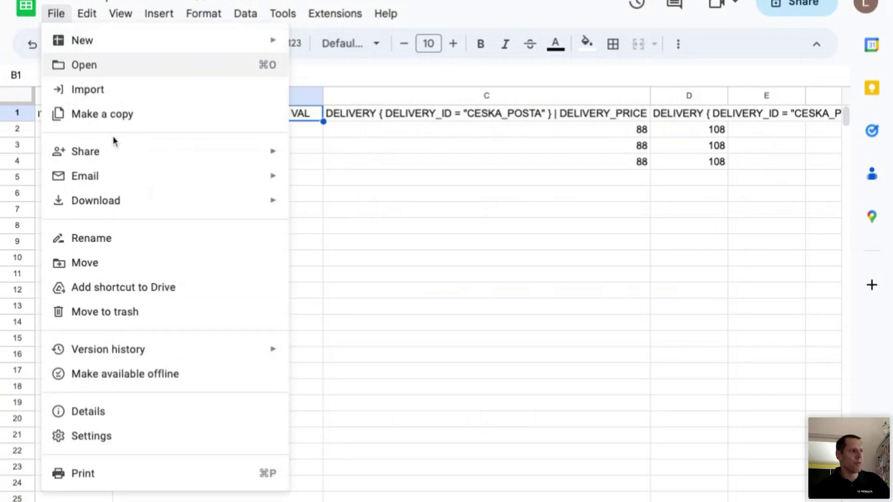
mouse_move(114, 151)
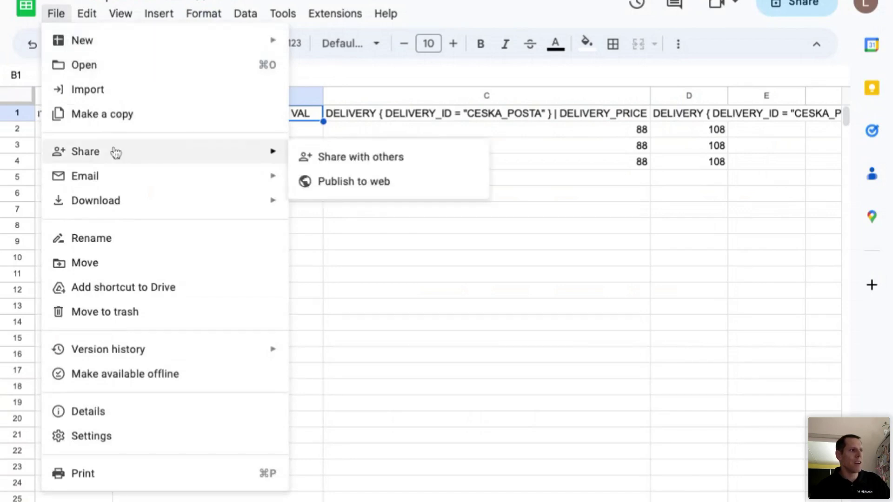
left_click(397, 187)
left_click(334, 247)
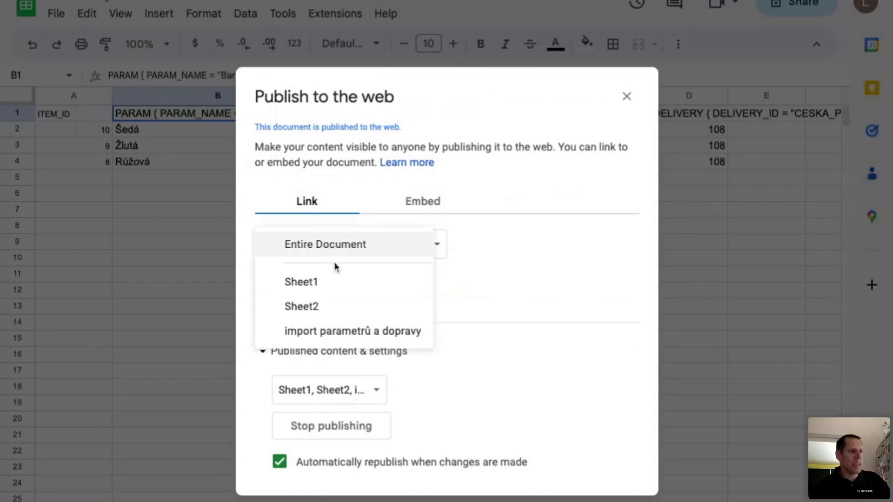
left_click(348, 332)
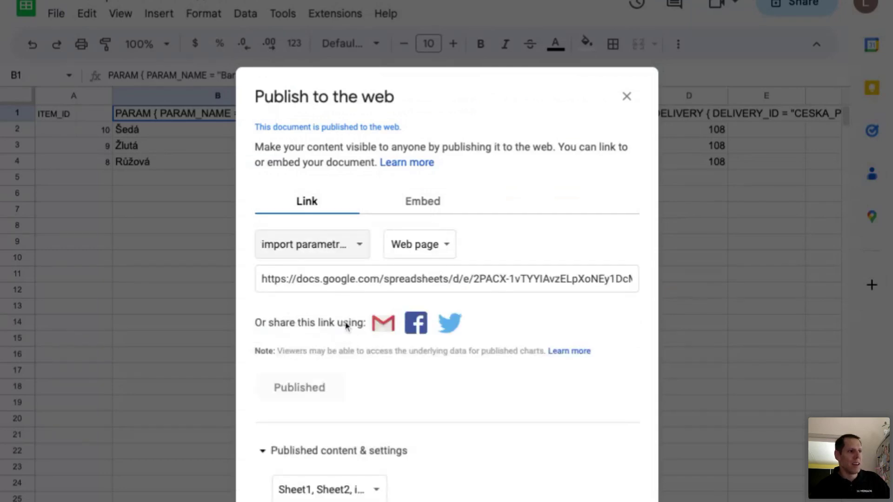
left_click(427, 251)
left_click(435, 271)
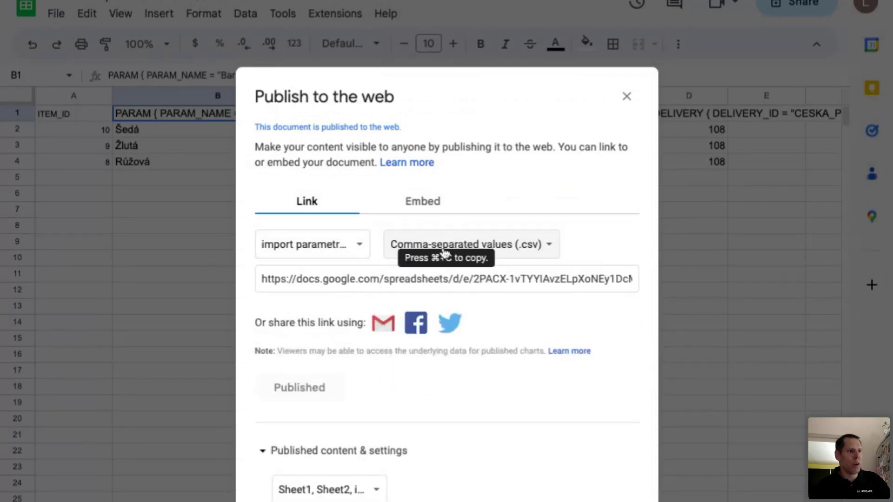
- Select the published CSV link for copying and close the publishing dialog
left_click(473, 272)
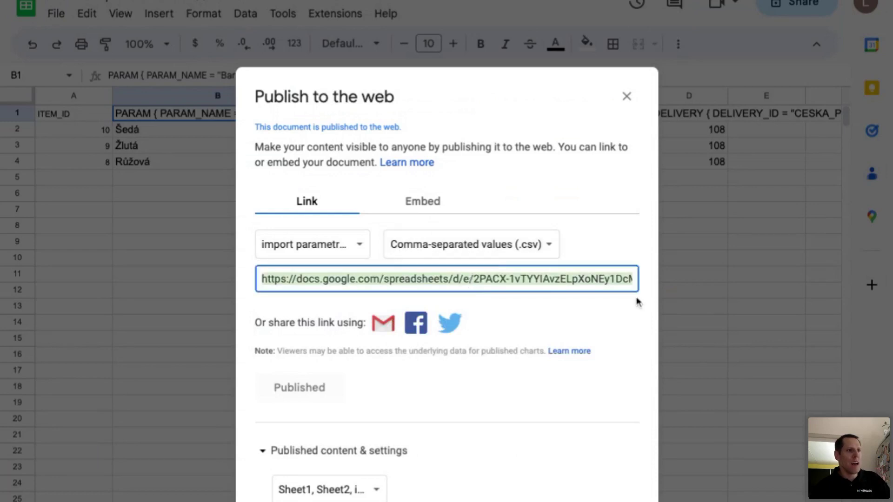
left_click(582, 286)
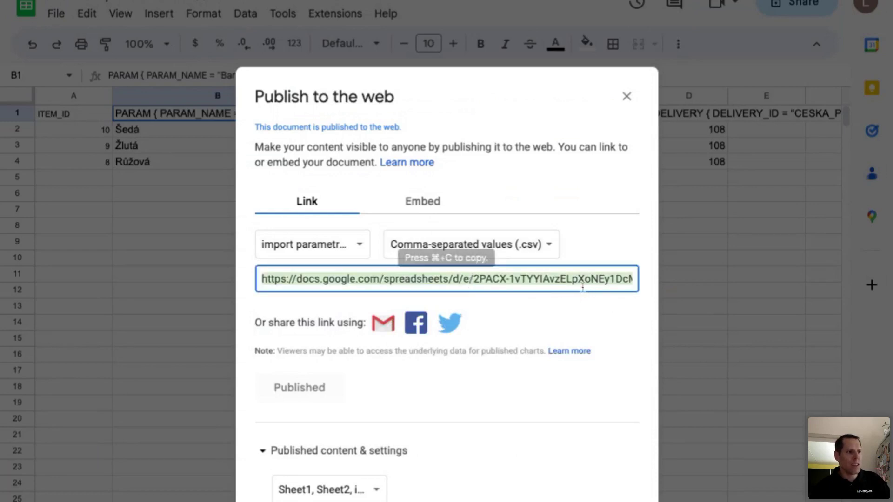
left_click(627, 98)
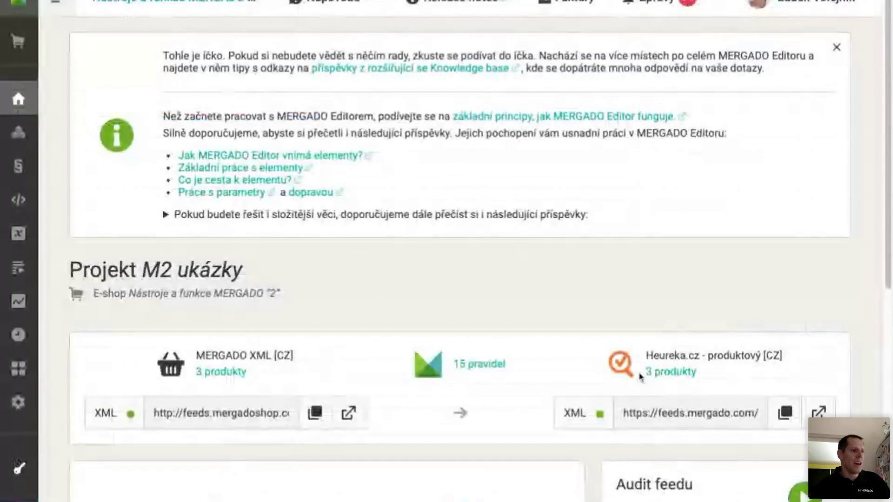
- In the M2 ukázky project in Mergado, open the rule "Import parametrů a dopravy" and review its data file URL and field separator
scroll(641, 377, "down", 10)
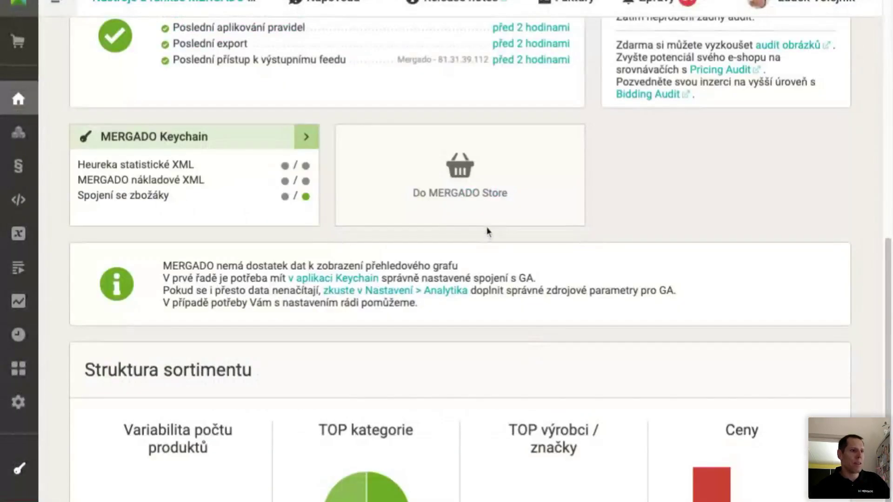
scroll(486, 232, "up", 5)
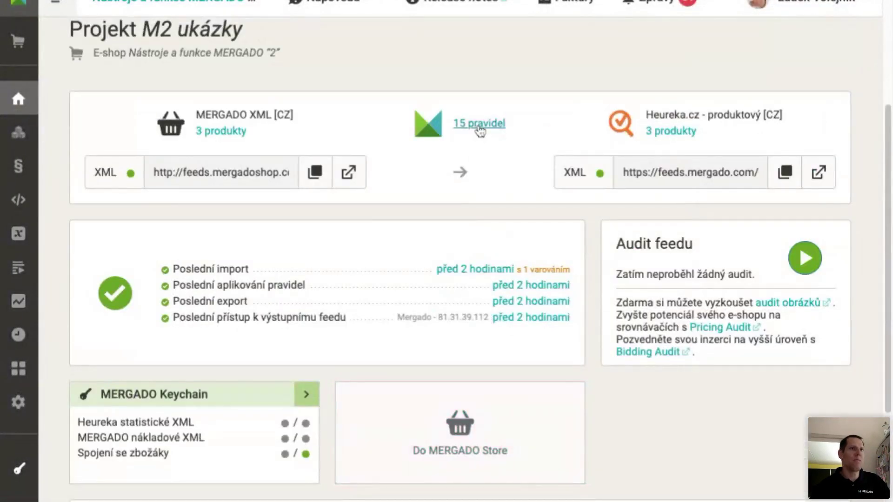
left_click(480, 130)
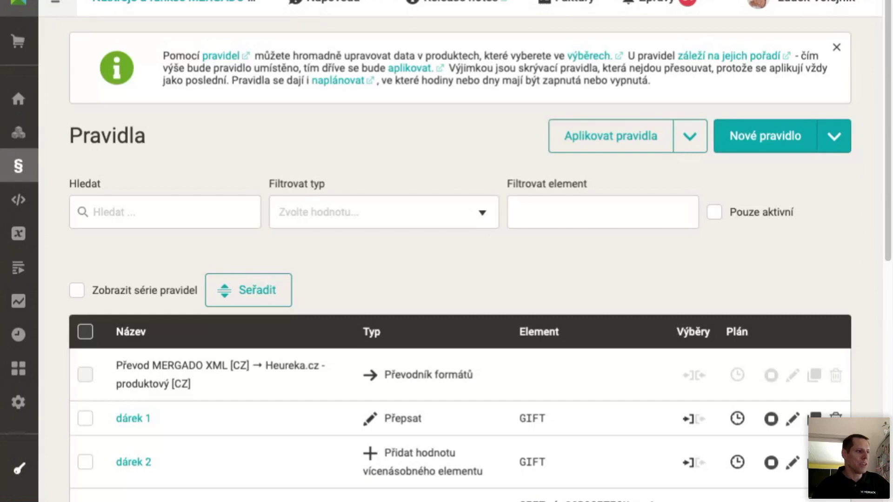
scroll(519, 288, "down", 10)
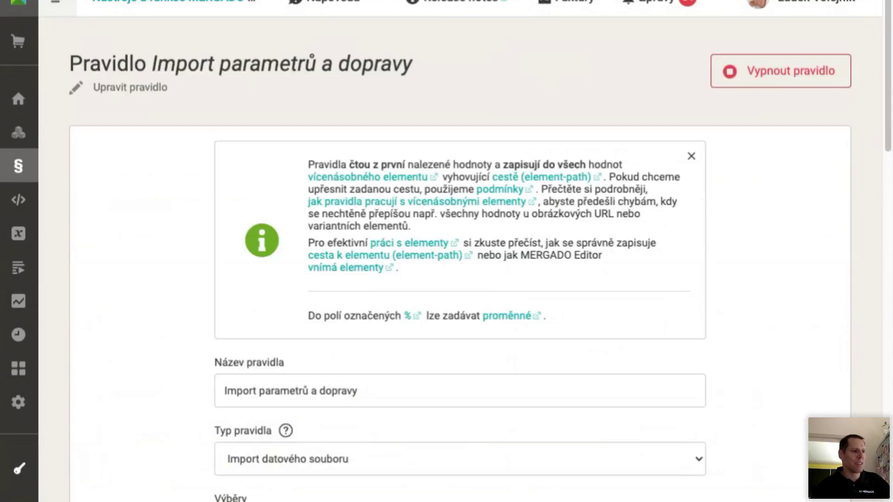
scroll(18, 436, "down", 15)
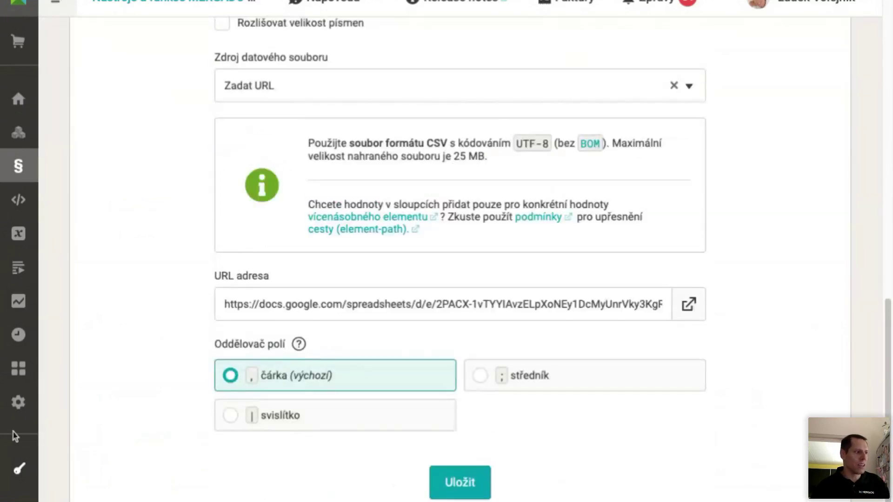
- From the export history, open the rule application of 16. 06. 2023, 09:52:01 and review the tracked product's changes down to the import rule
mouse_move(21, 404)
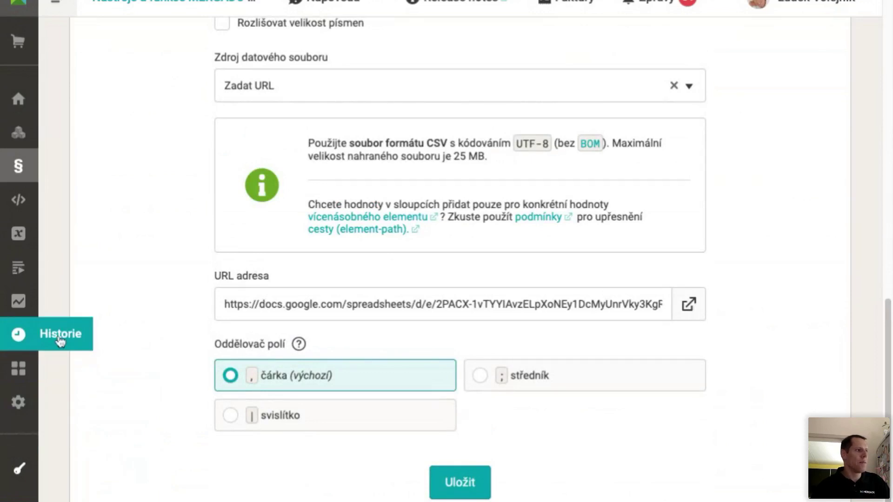
left_click(60, 343)
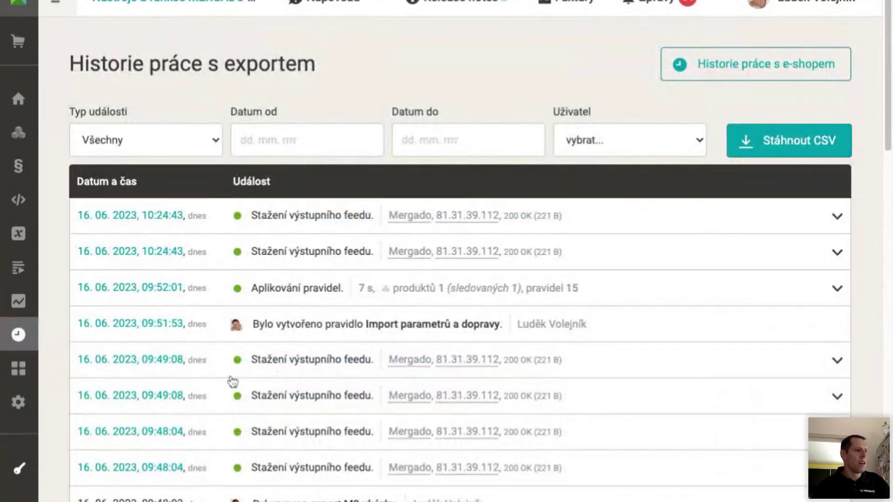
left_click(163, 292)
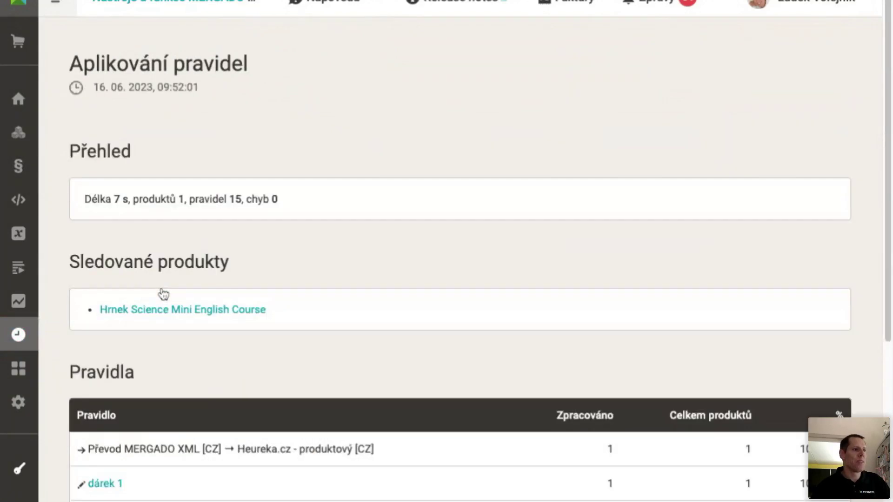
left_click(238, 312)
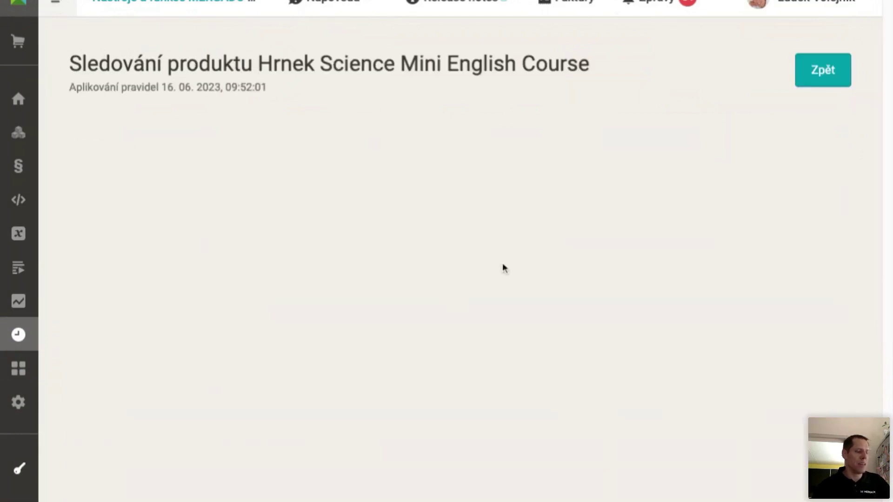
scroll(502, 268, "down", 20)
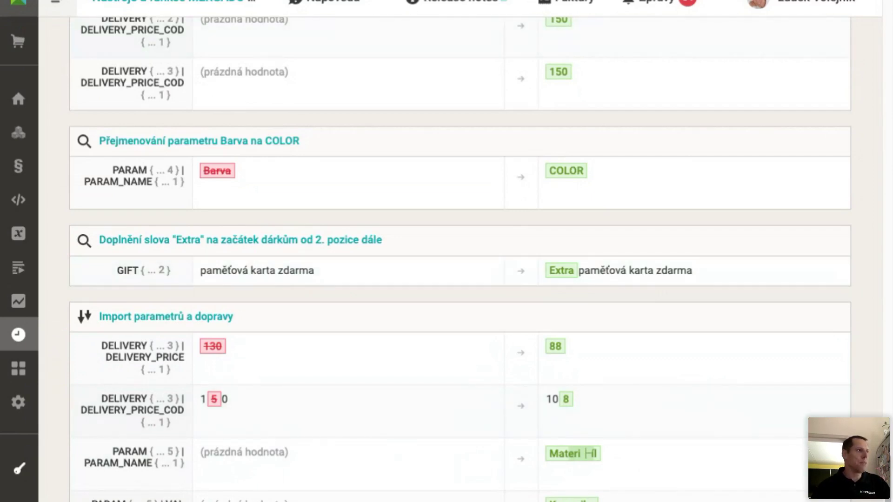
- Switch to the presentation PDF and show its closing contact slide
key("alt+Tab")
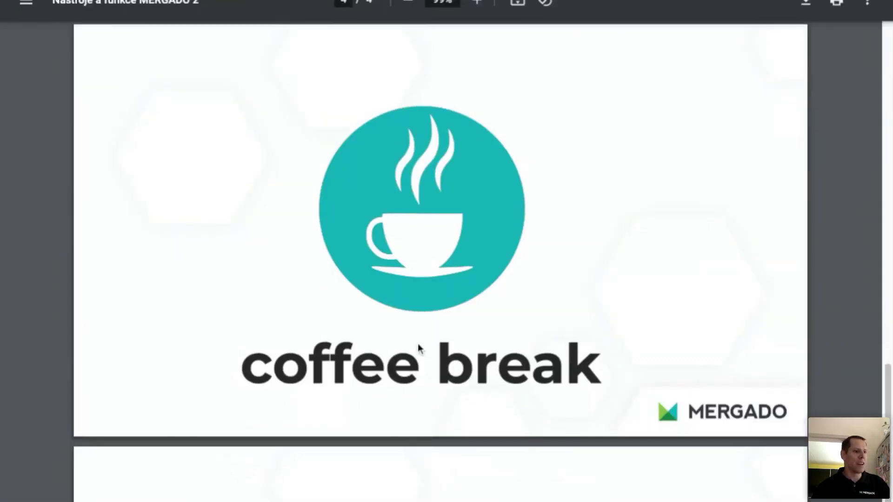
scroll(418, 346, "down", 5)
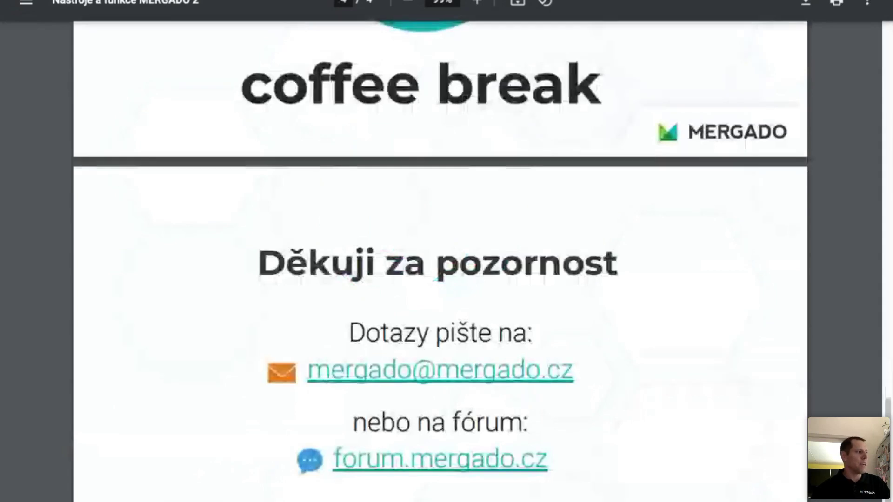